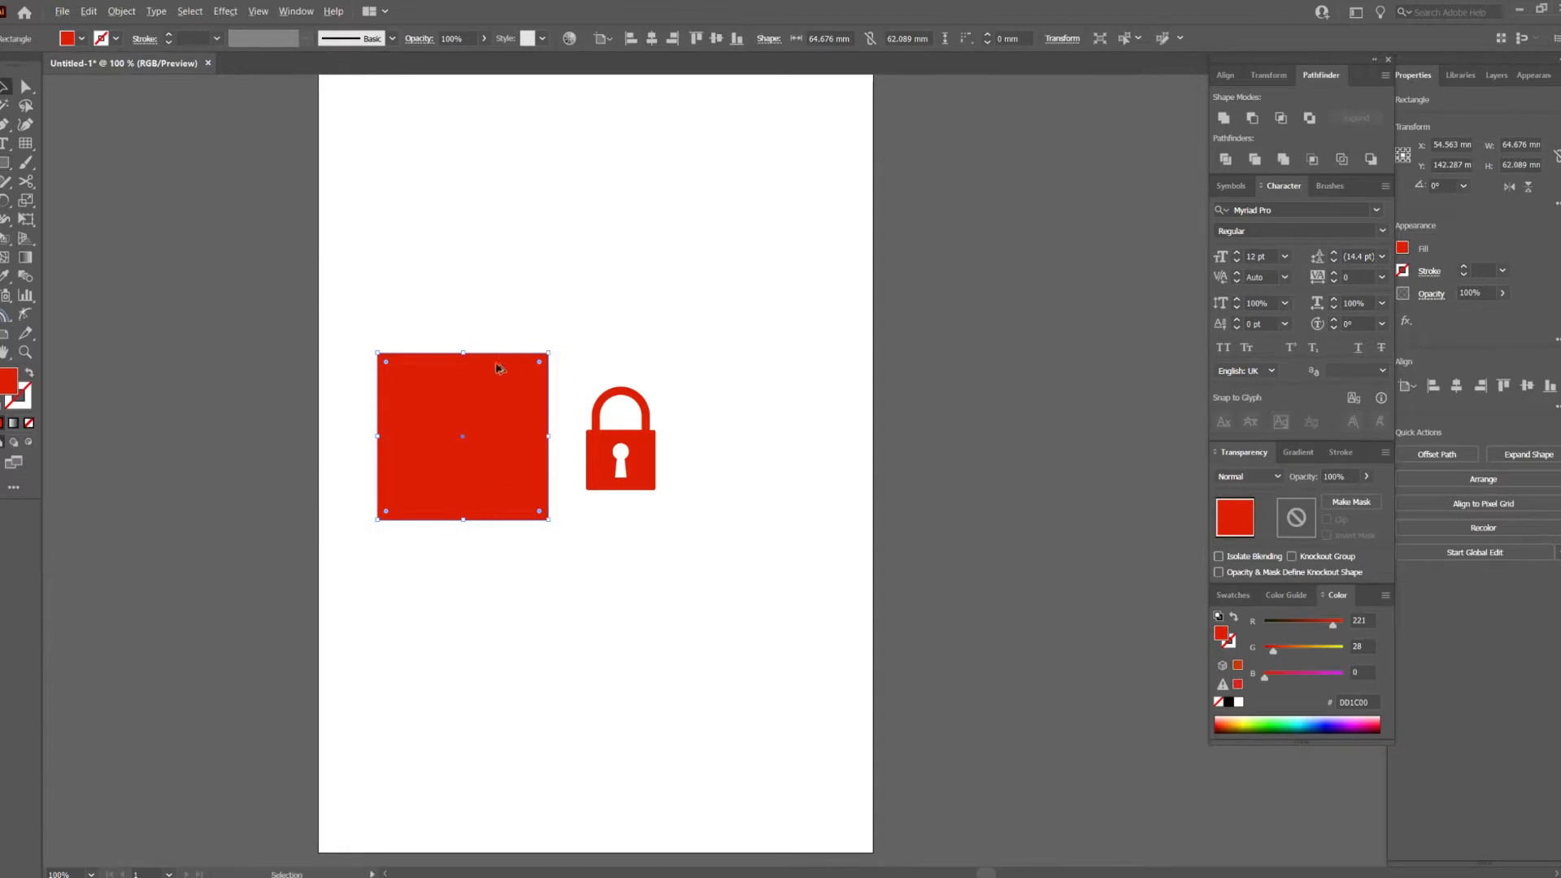
Centre the red square and the padlock horizontally on each other and shift both across the artboard together.
drag(732, 317, 394, 505)
click(652, 41)
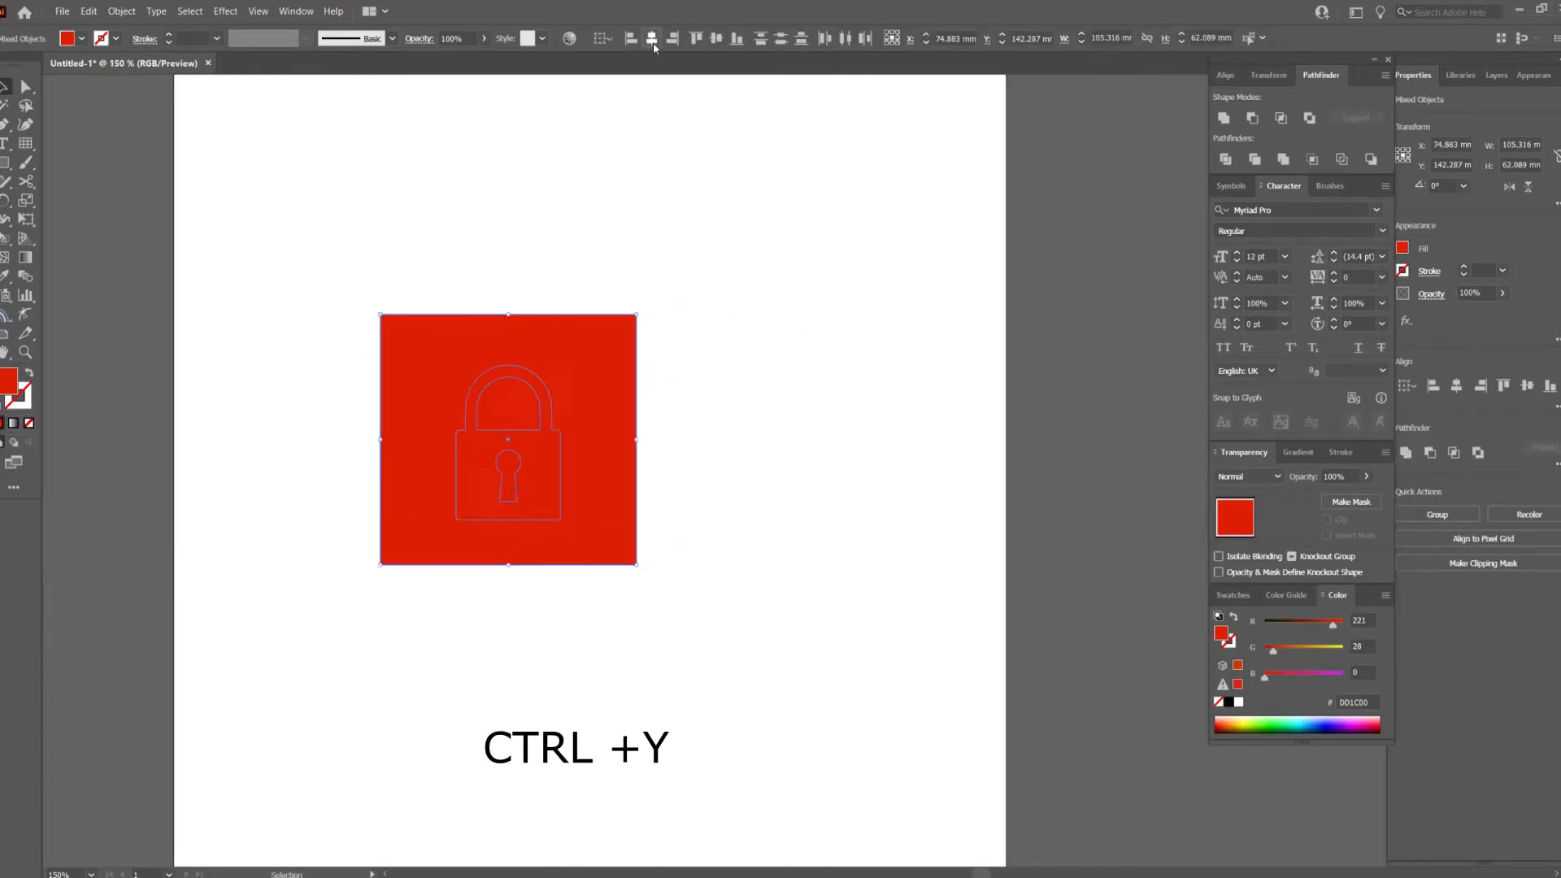
drag(558, 426, 646, 459)
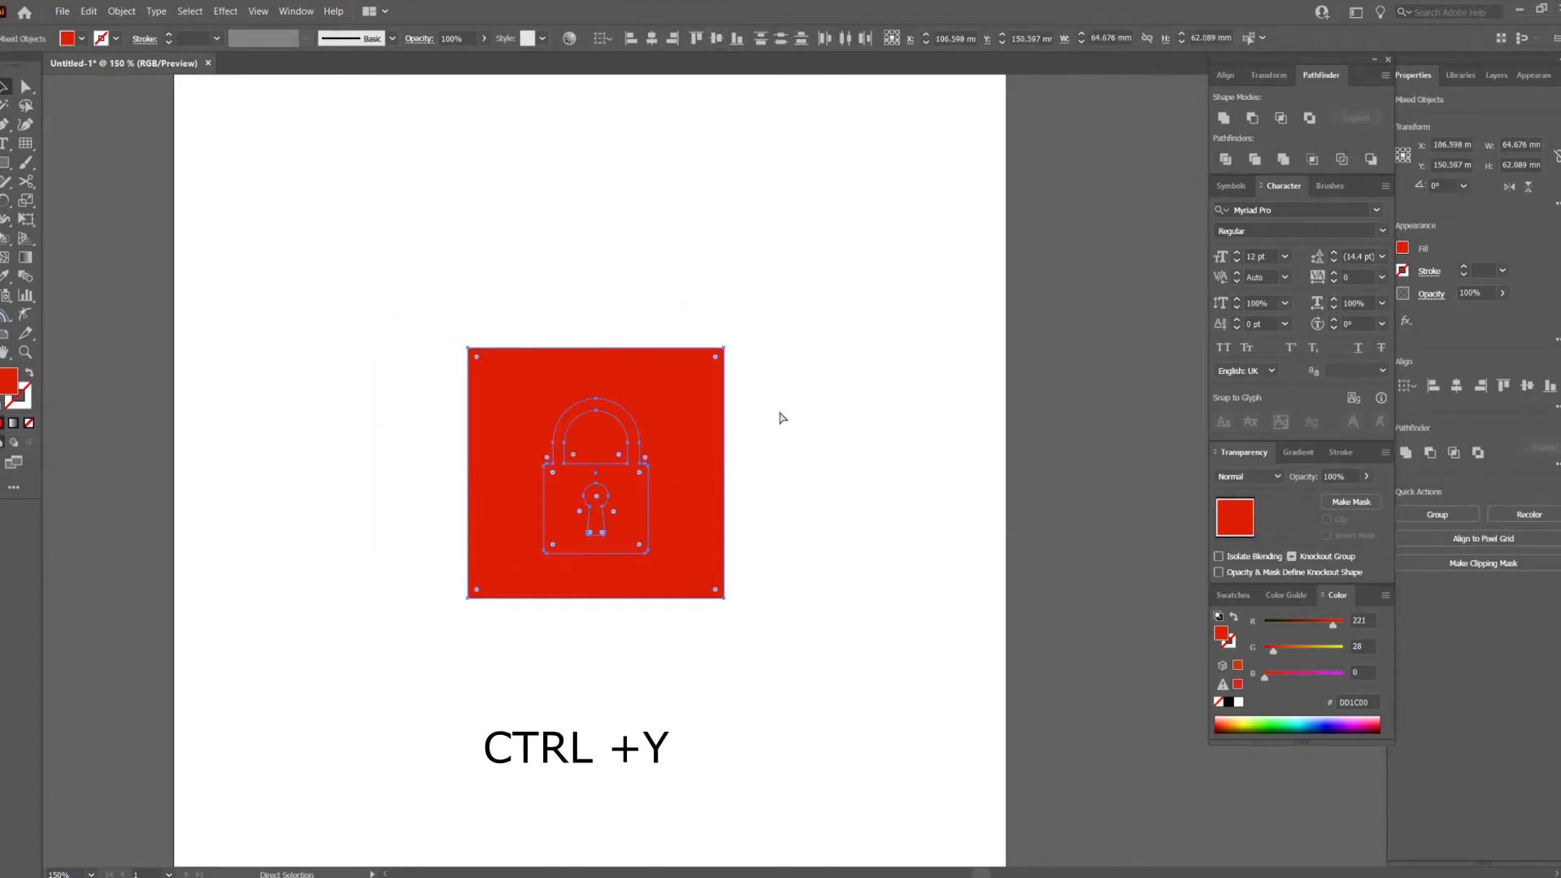
Switch to outline view and resize the square vertically to about 40 mm so it closely frames the padlock.
key(ctrl+y)
scroll(612, 365, up, 2)
drag(581, 333, 580, 426)
drag(607, 799, 567, 531)
scroll(561, 569, down, 1)
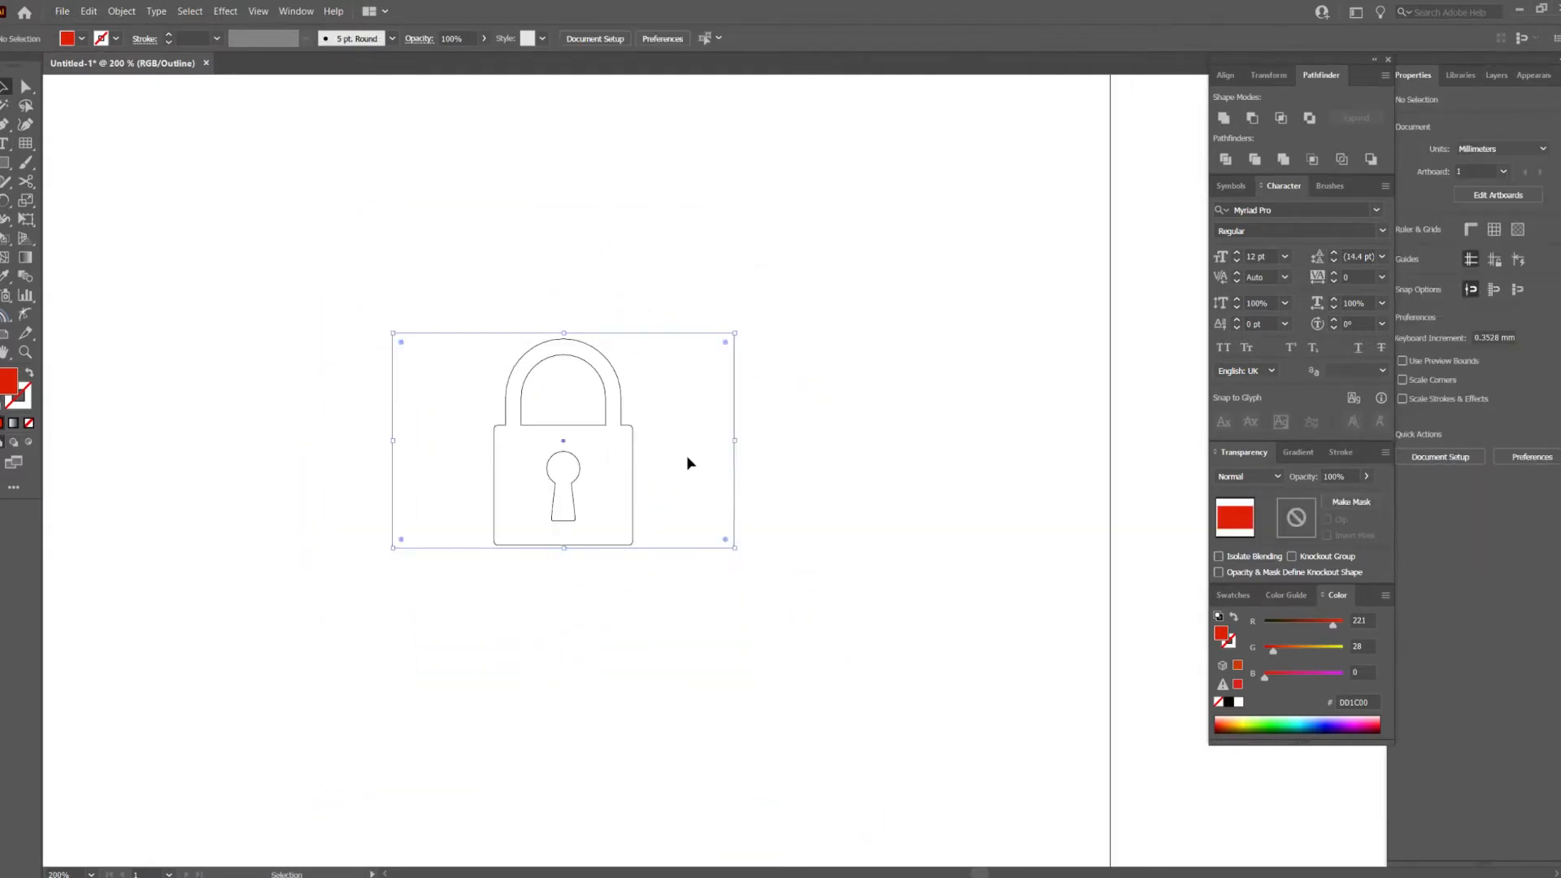
Split the framing rectangle into a grid of 5 rows and 1 column, adding guides.
click(122, 13)
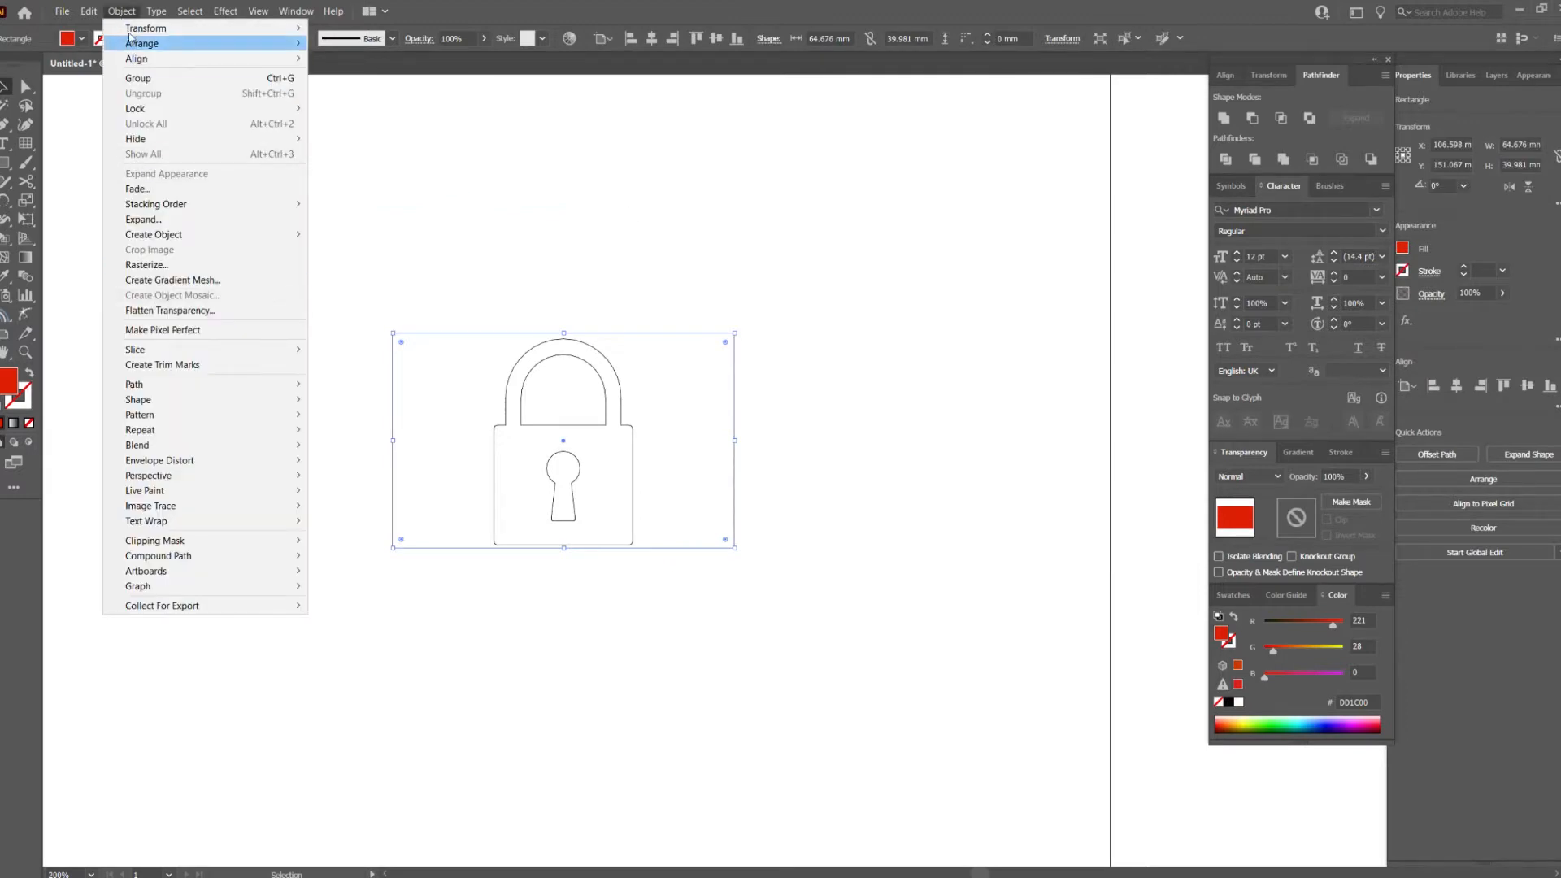
mouse_move(163, 384)
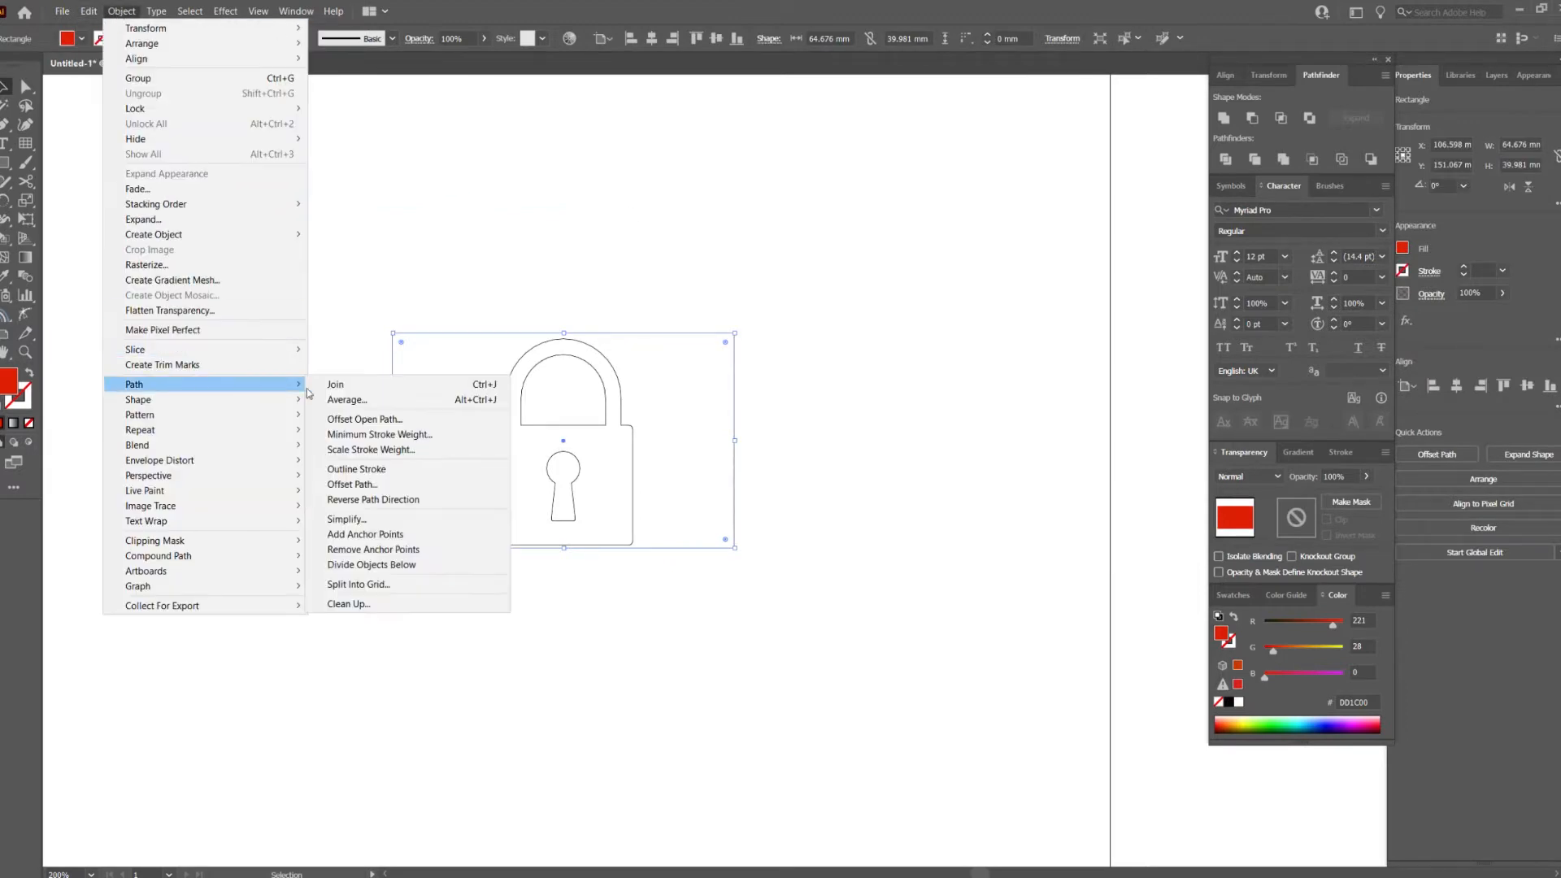
click(421, 579)
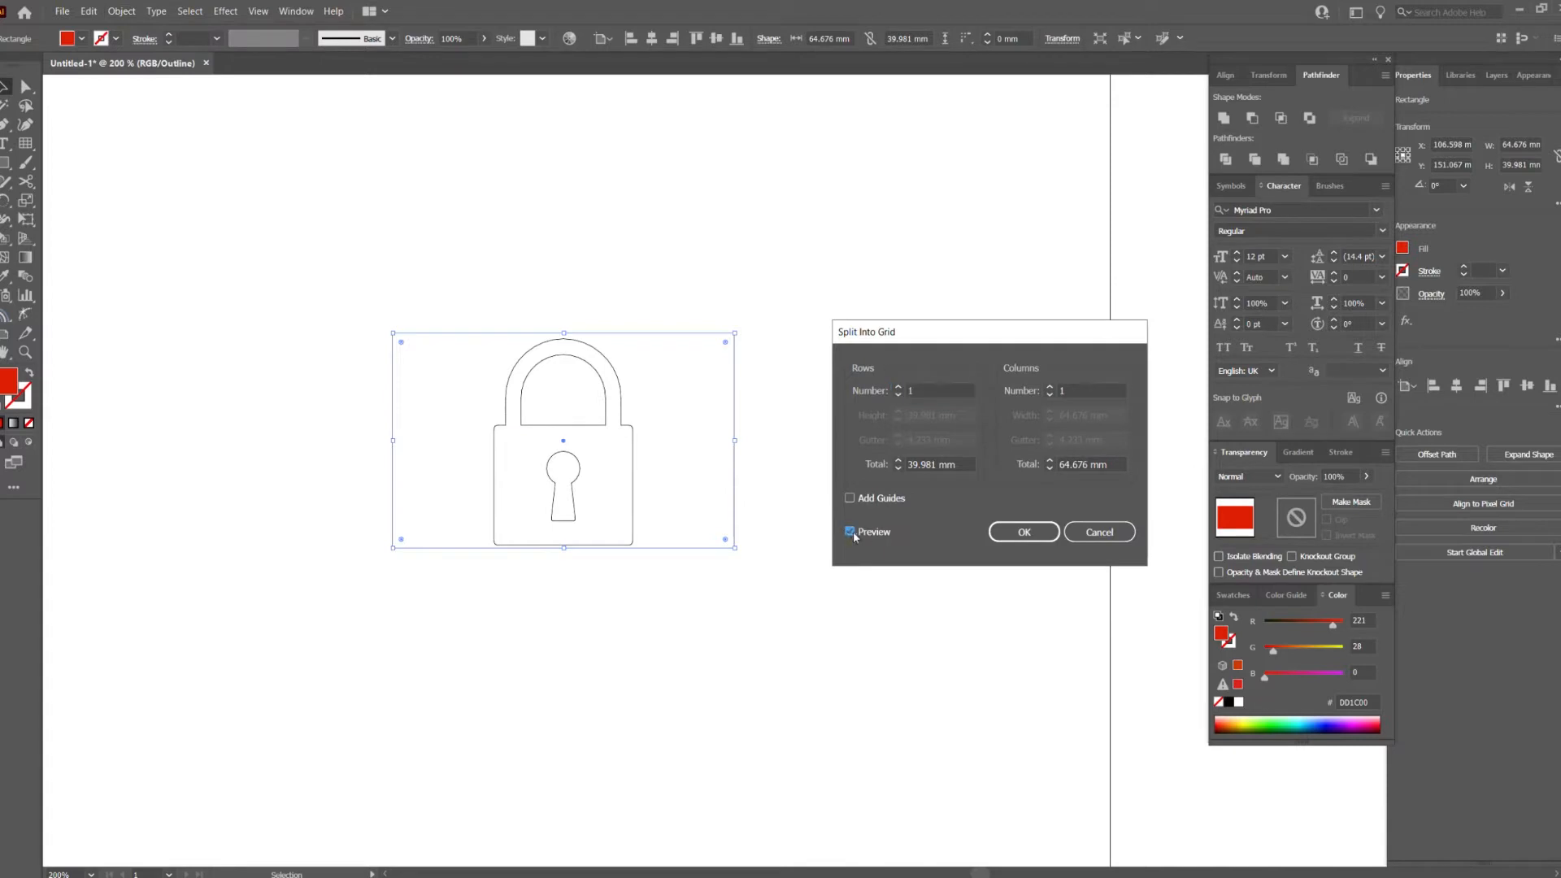
key(Up)
key(Up)
key(Up)
key(Up)
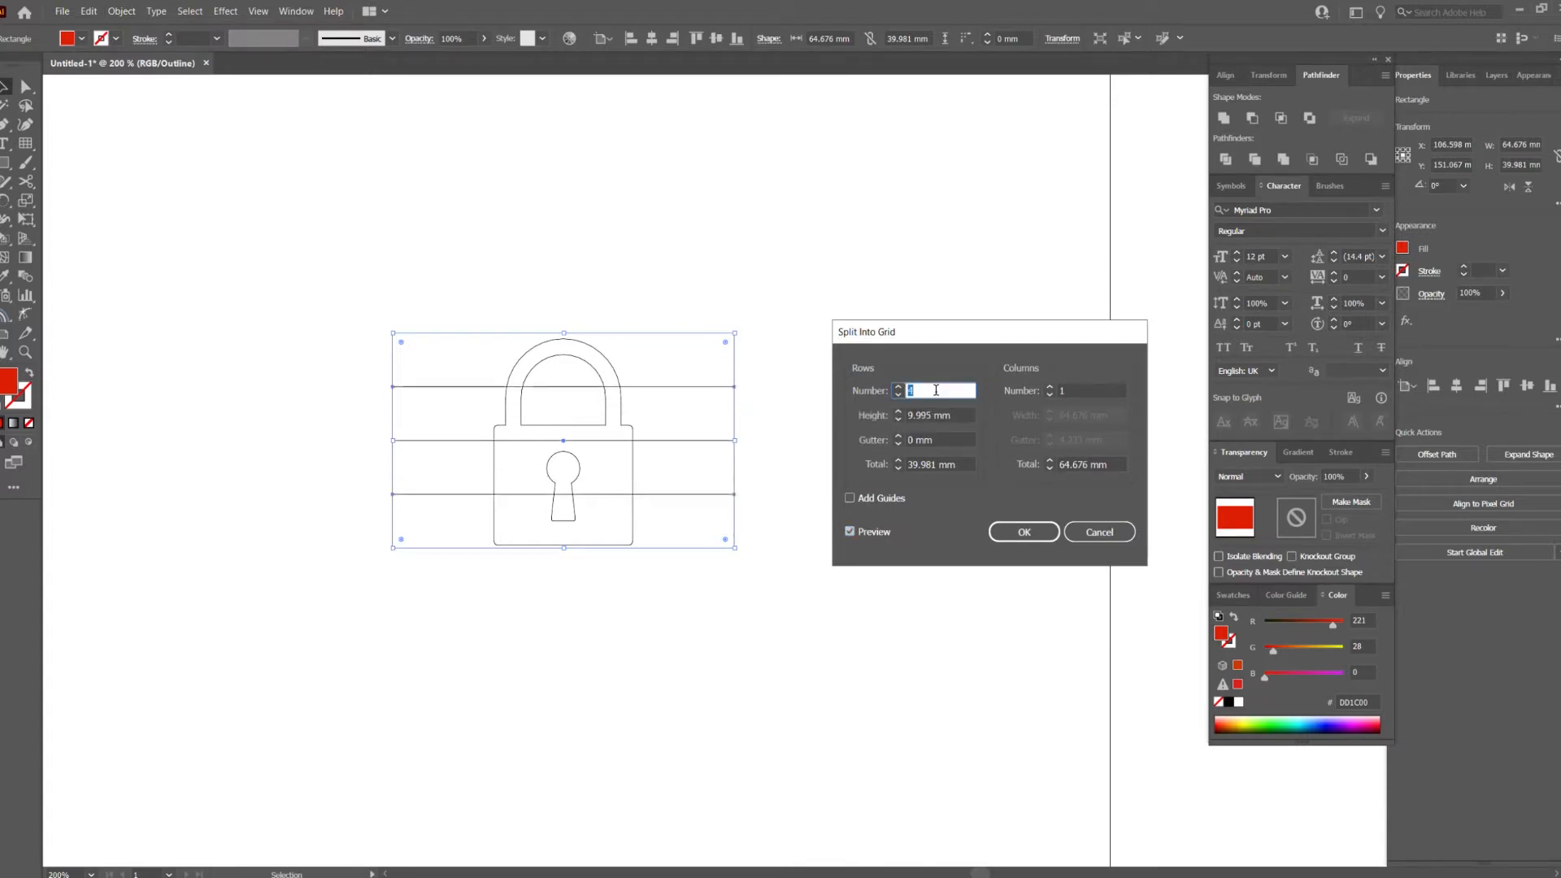
click(849, 498)
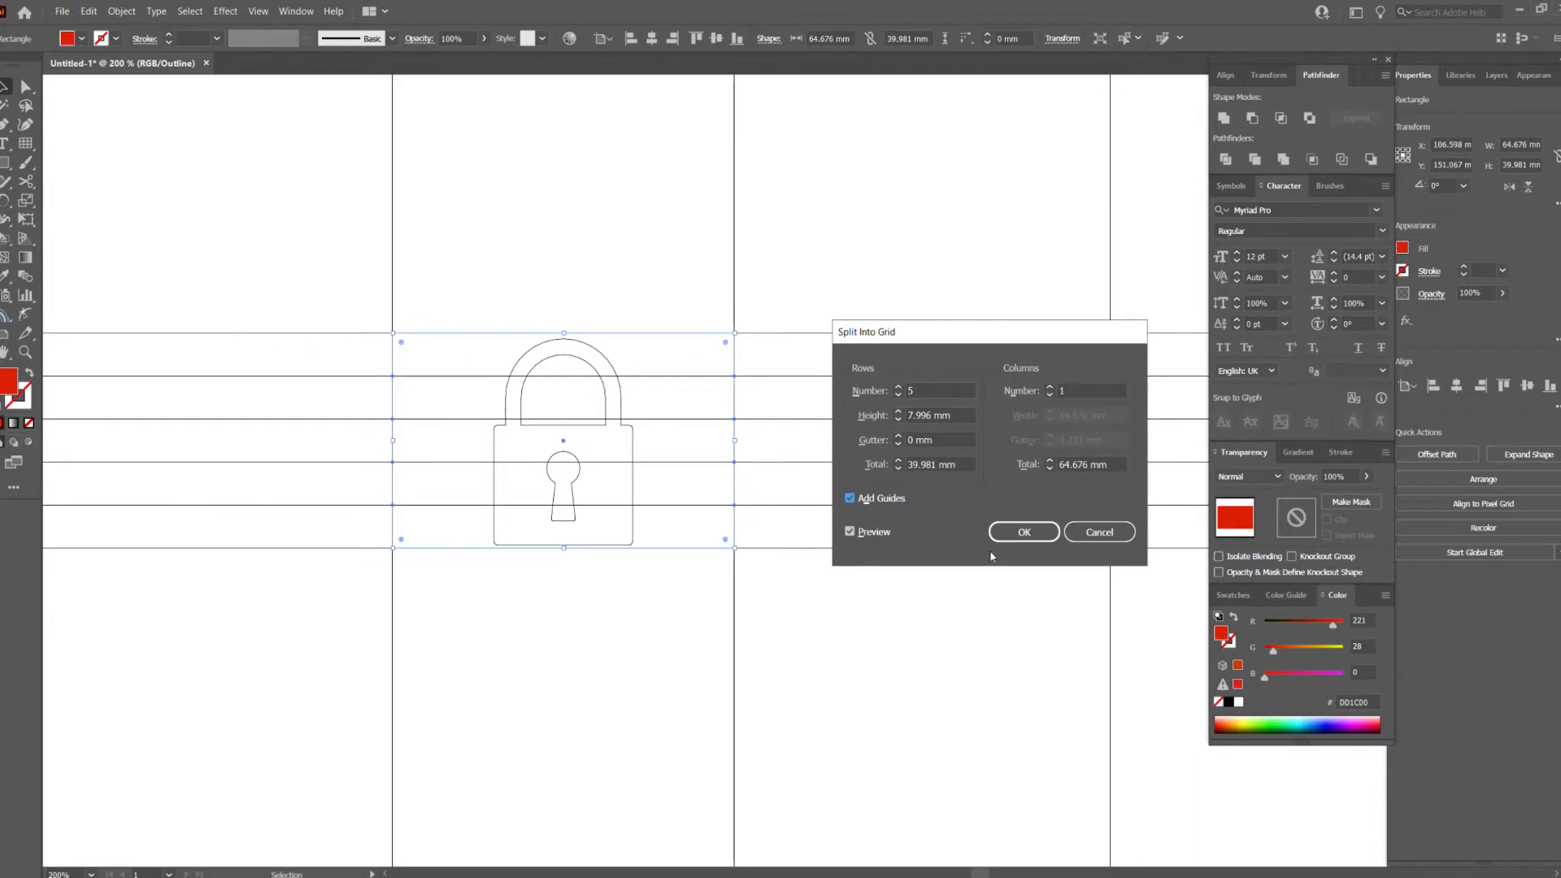
click(1026, 533)
Duplicate the row rectangles with their guide lines onto the empty canvas beside the artboard.
key(ctrl+1)
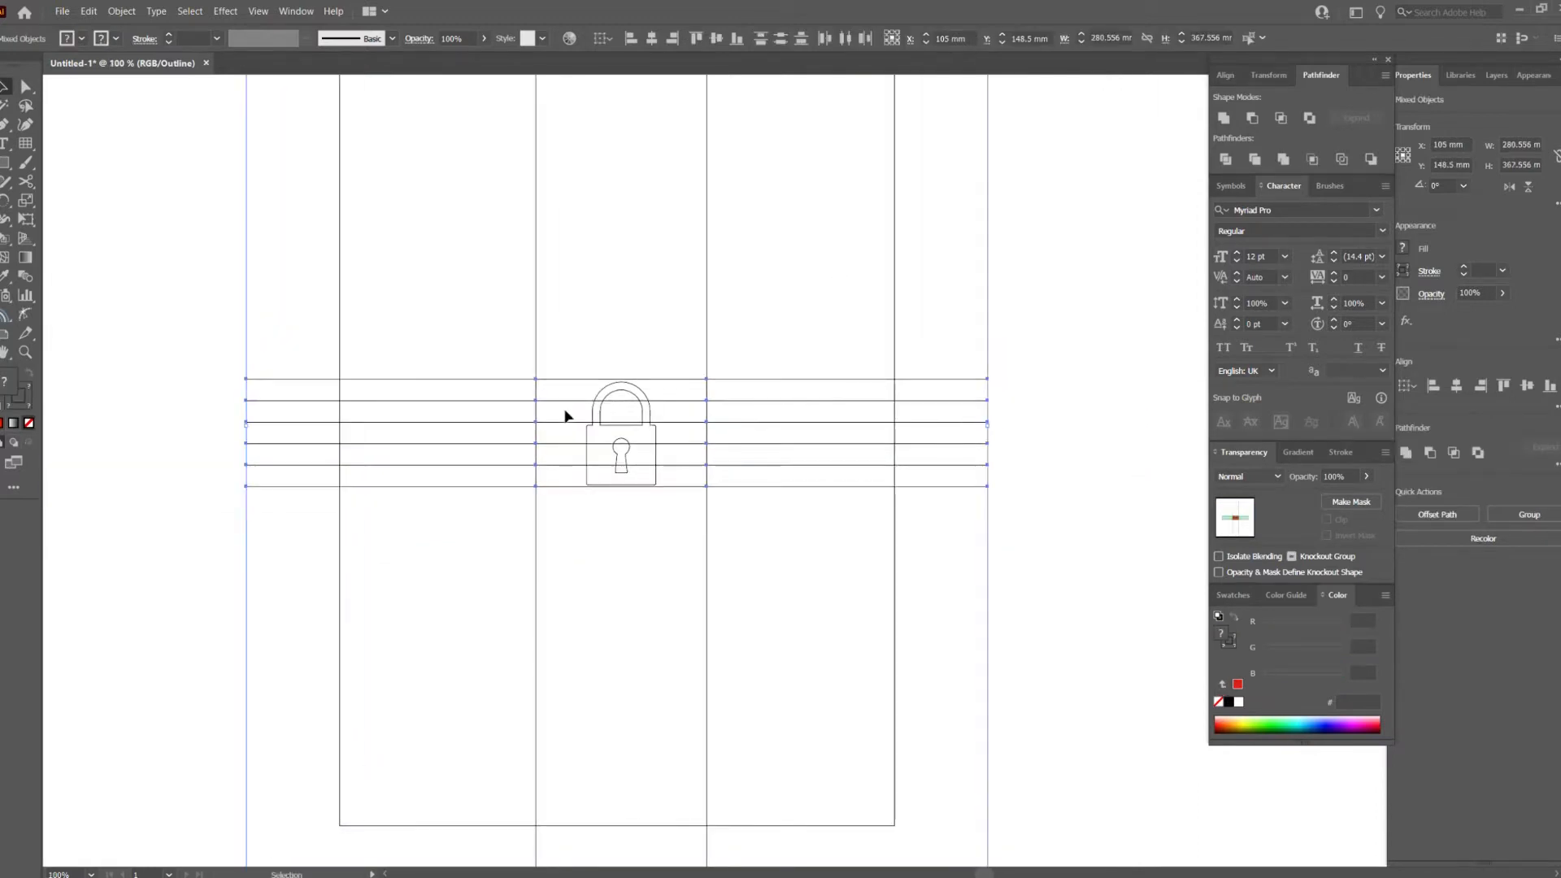
click(681, 364)
drag(780, 347, 432, 416)
click(642, 407)
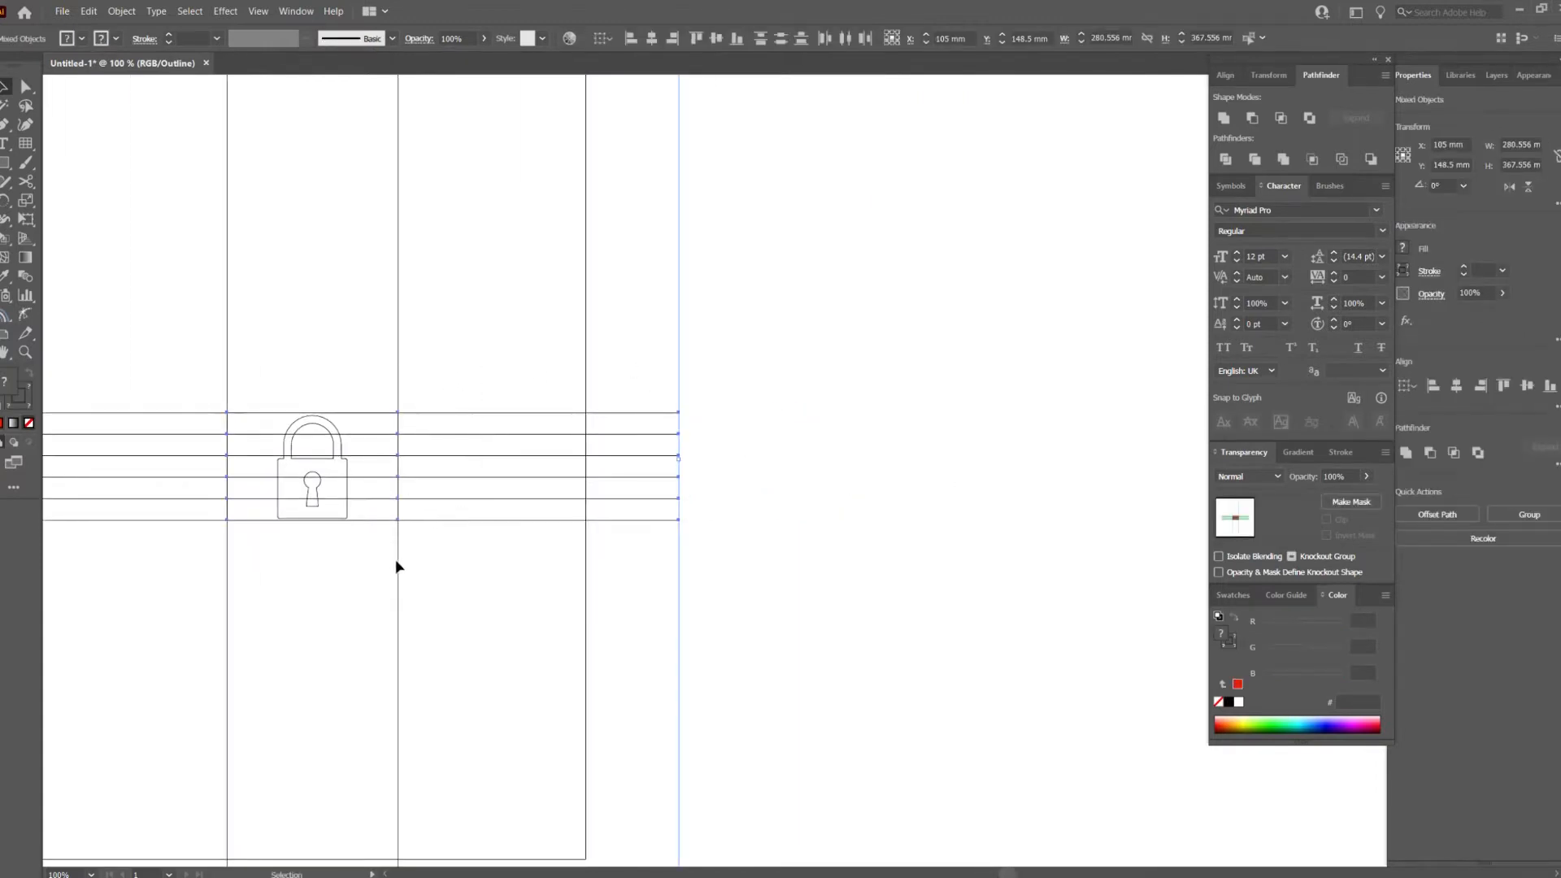
drag(447, 435, 660, 563)
key(ctrl+z)
scroll(499, 434, down, 1)
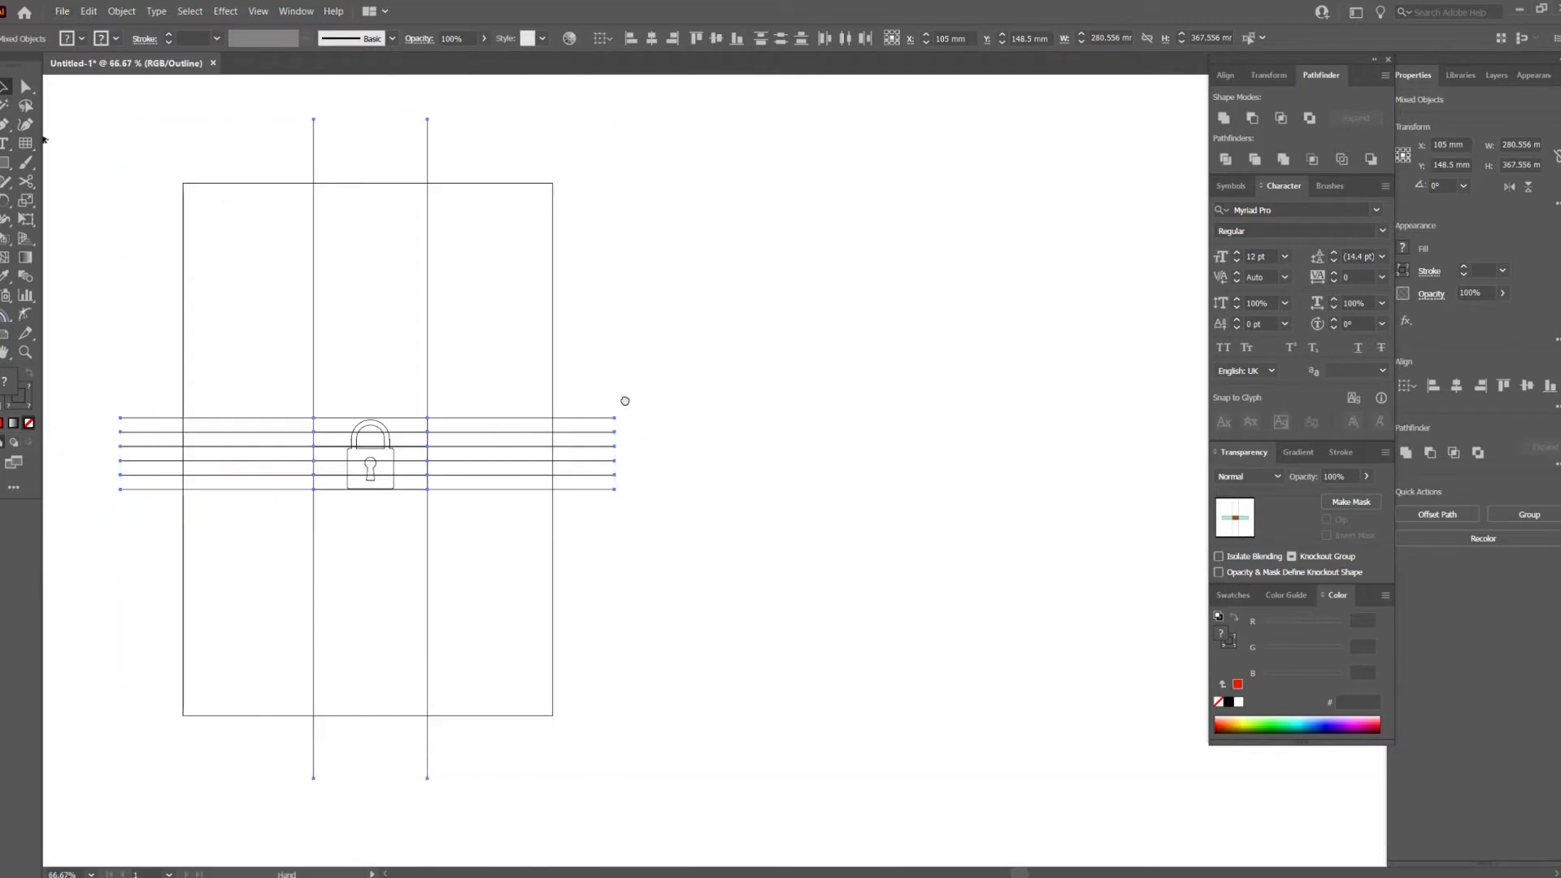
drag(431, 438, 1006, 410)
Divide the padlock and the row grid with Pathfinder, and ungroup the resulting pieces.
click(668, 326)
drag(293, 381, 605, 357)
scroll(571, 361, up, 1)
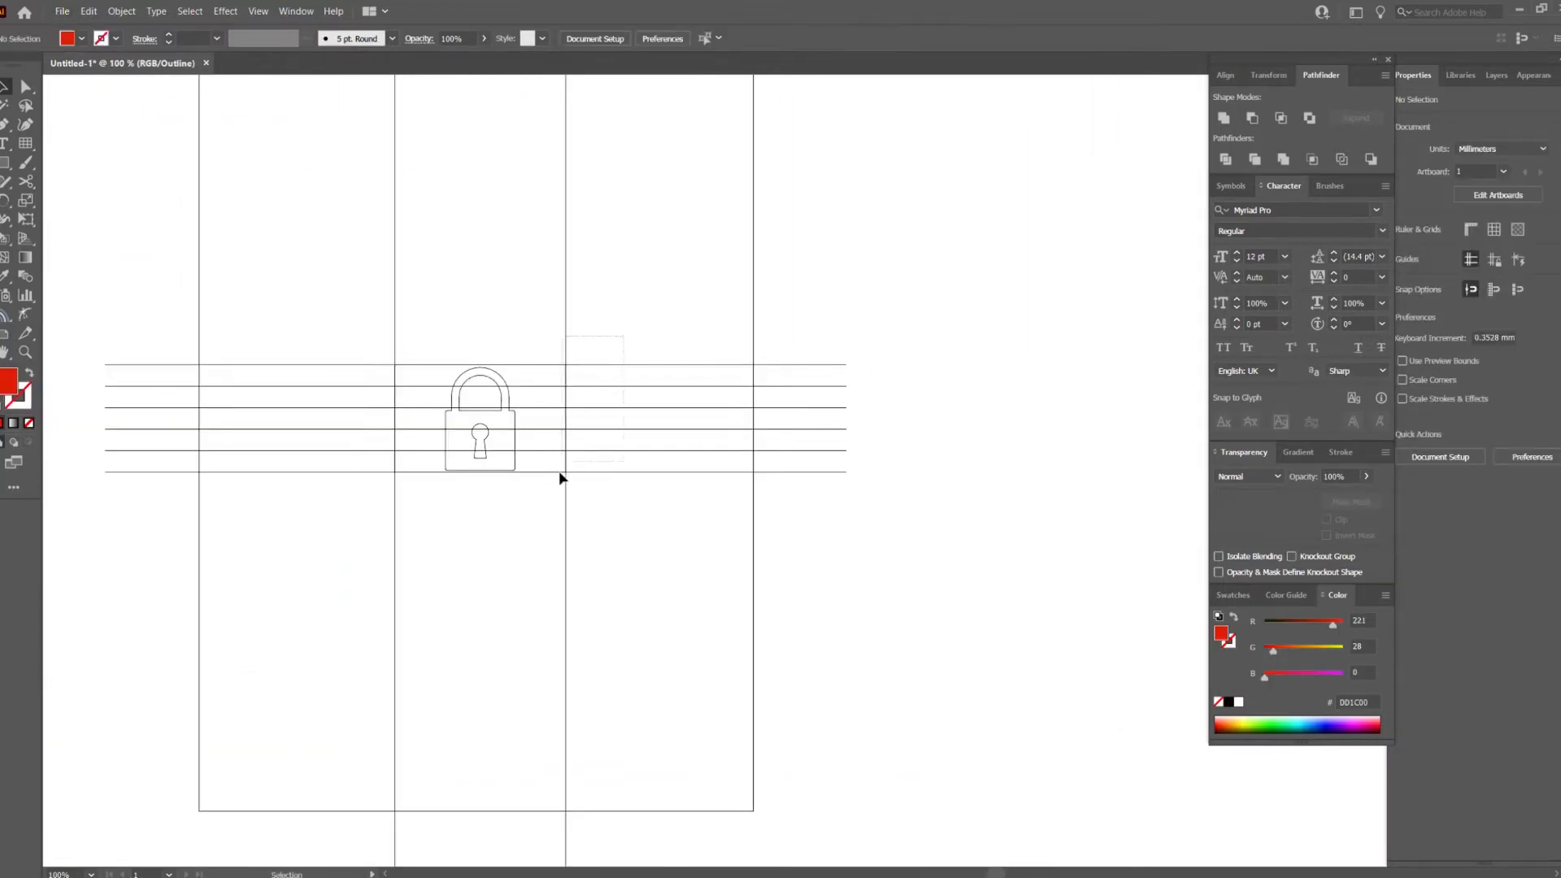
drag(563, 462, 546, 485)
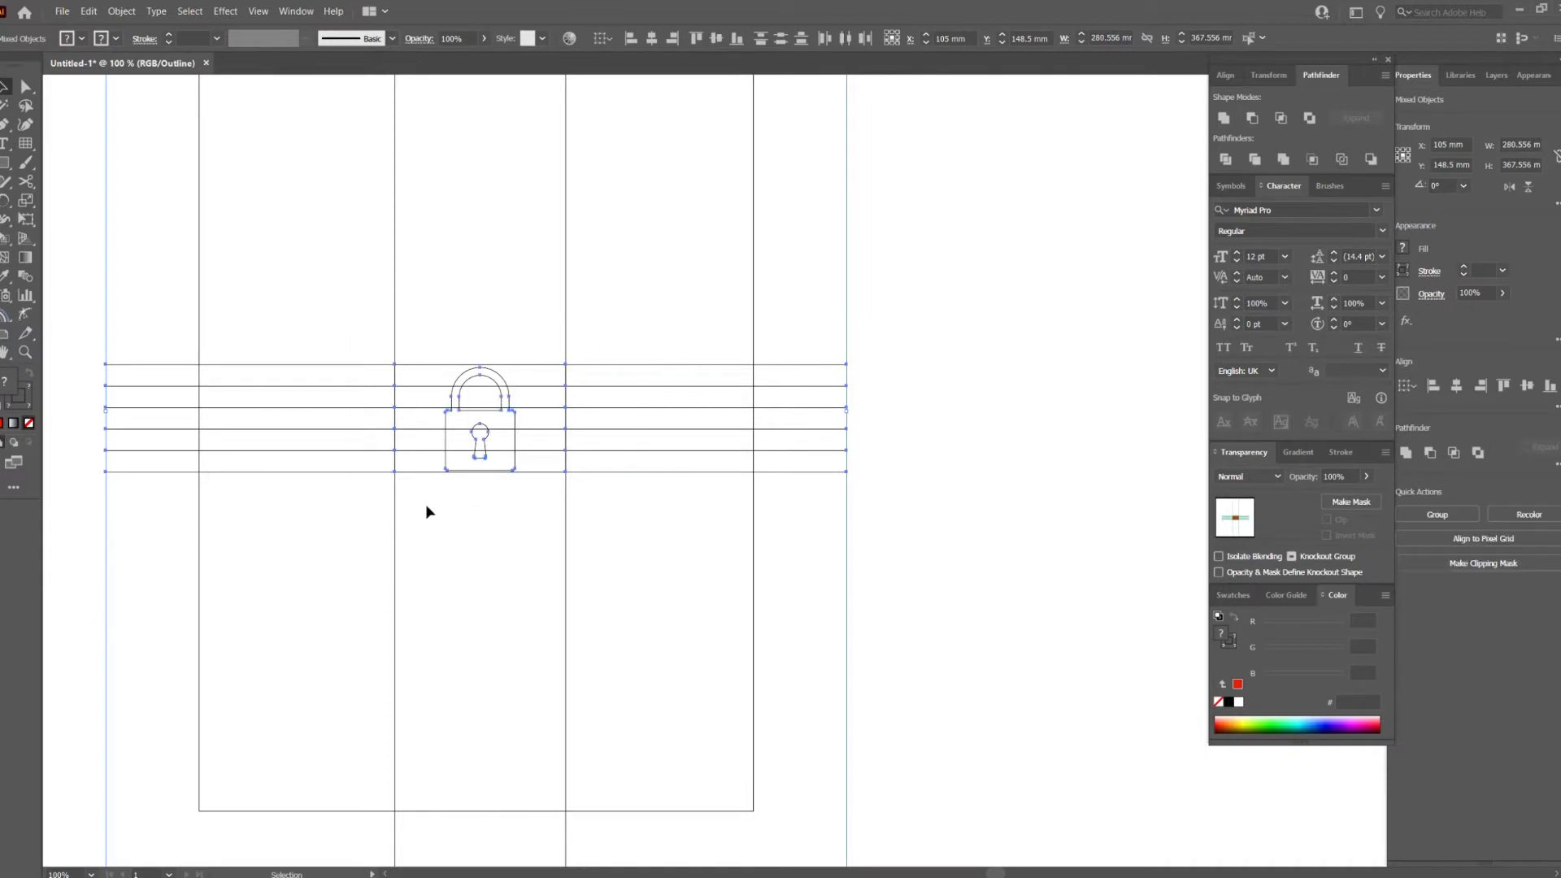
click(1226, 160)
scroll(499, 404, up, 2)
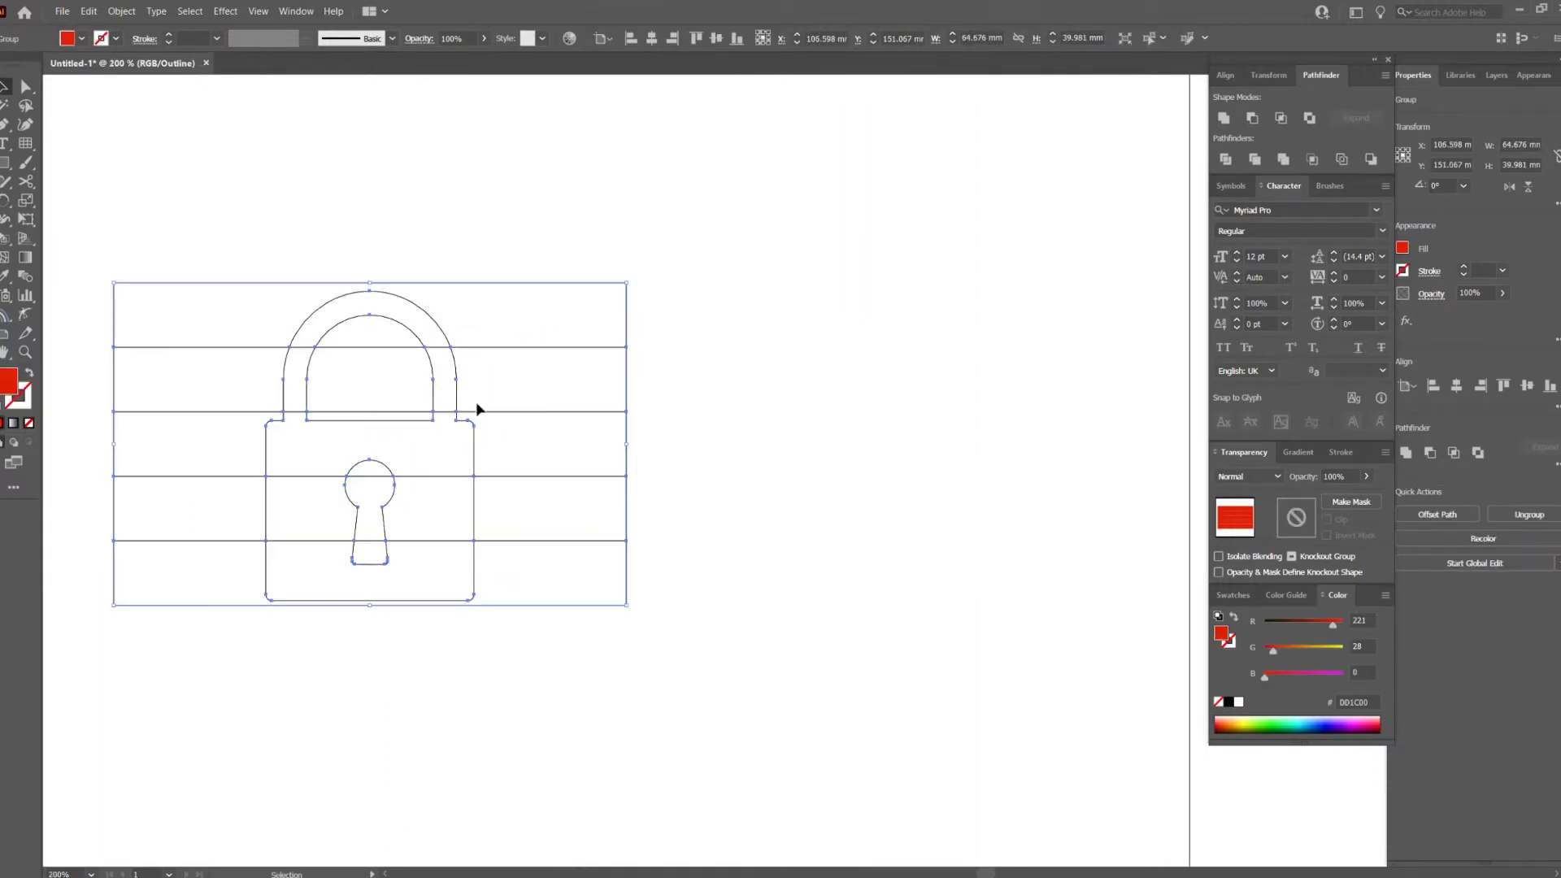
right_click(468, 420)
click(509, 535)
Delete the row pieces outside the padlock outline and inside its shackle opening and keyhole.
drag(718, 230, 564, 637)
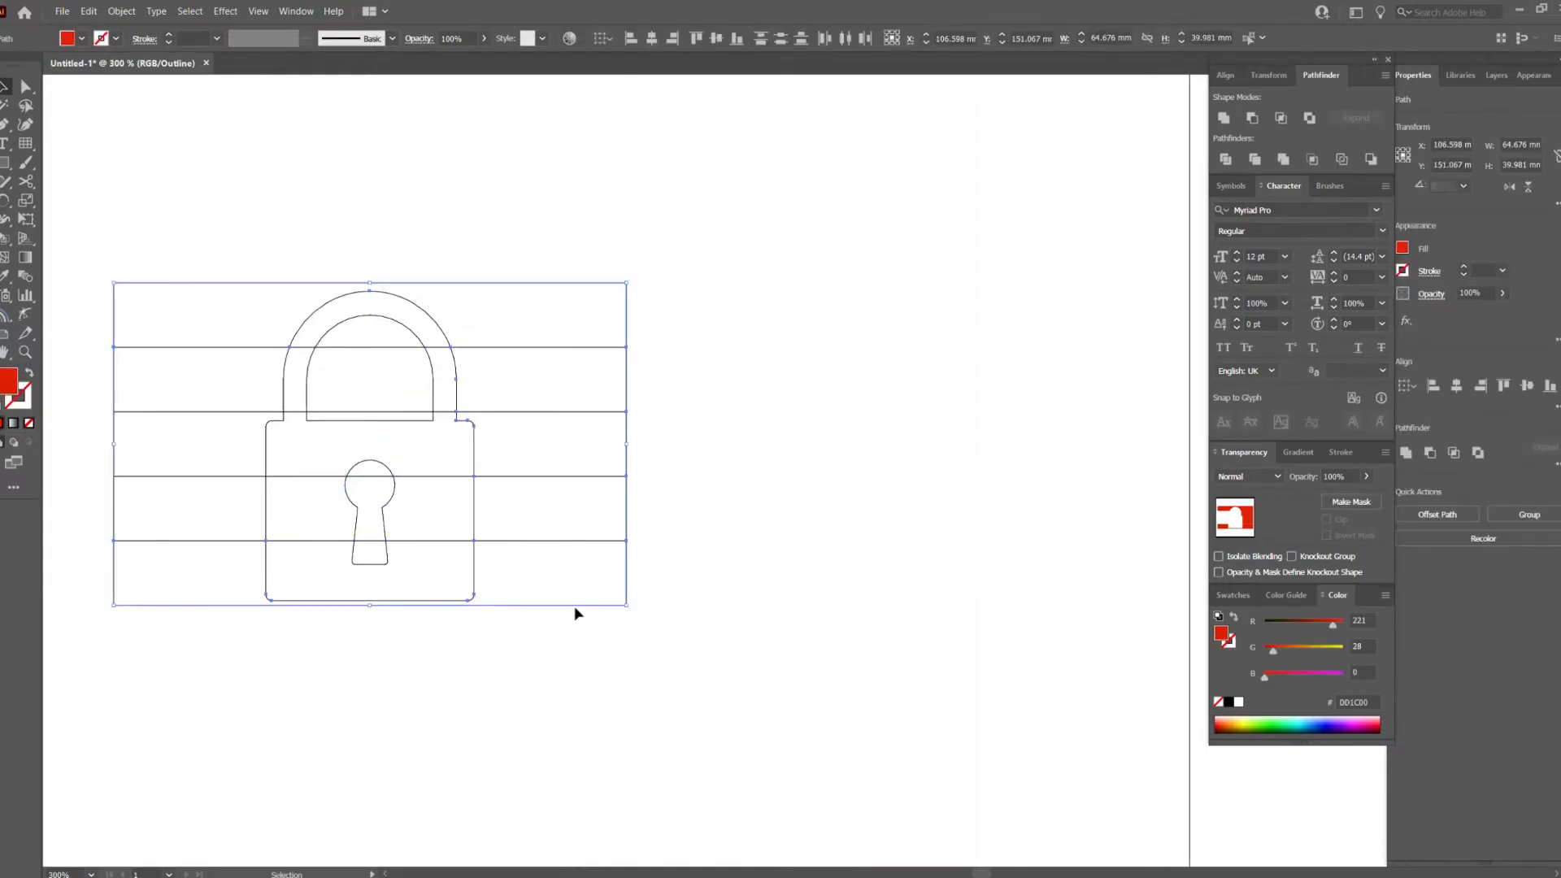
key(Delete)
drag(76, 291, 158, 558)
key(Delete)
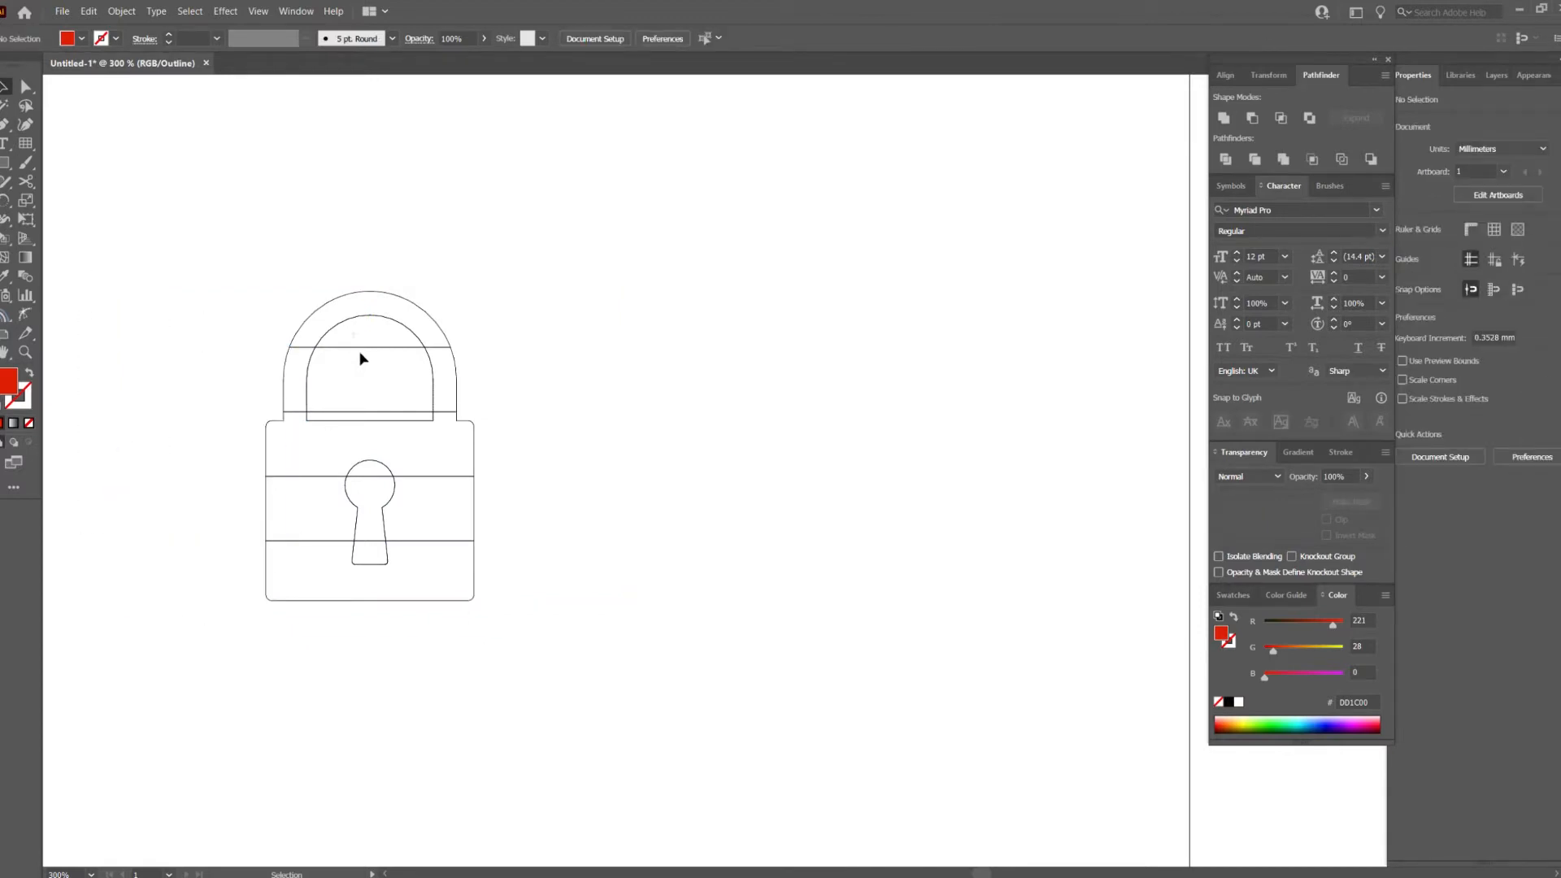
scroll(361, 453, up, 2)
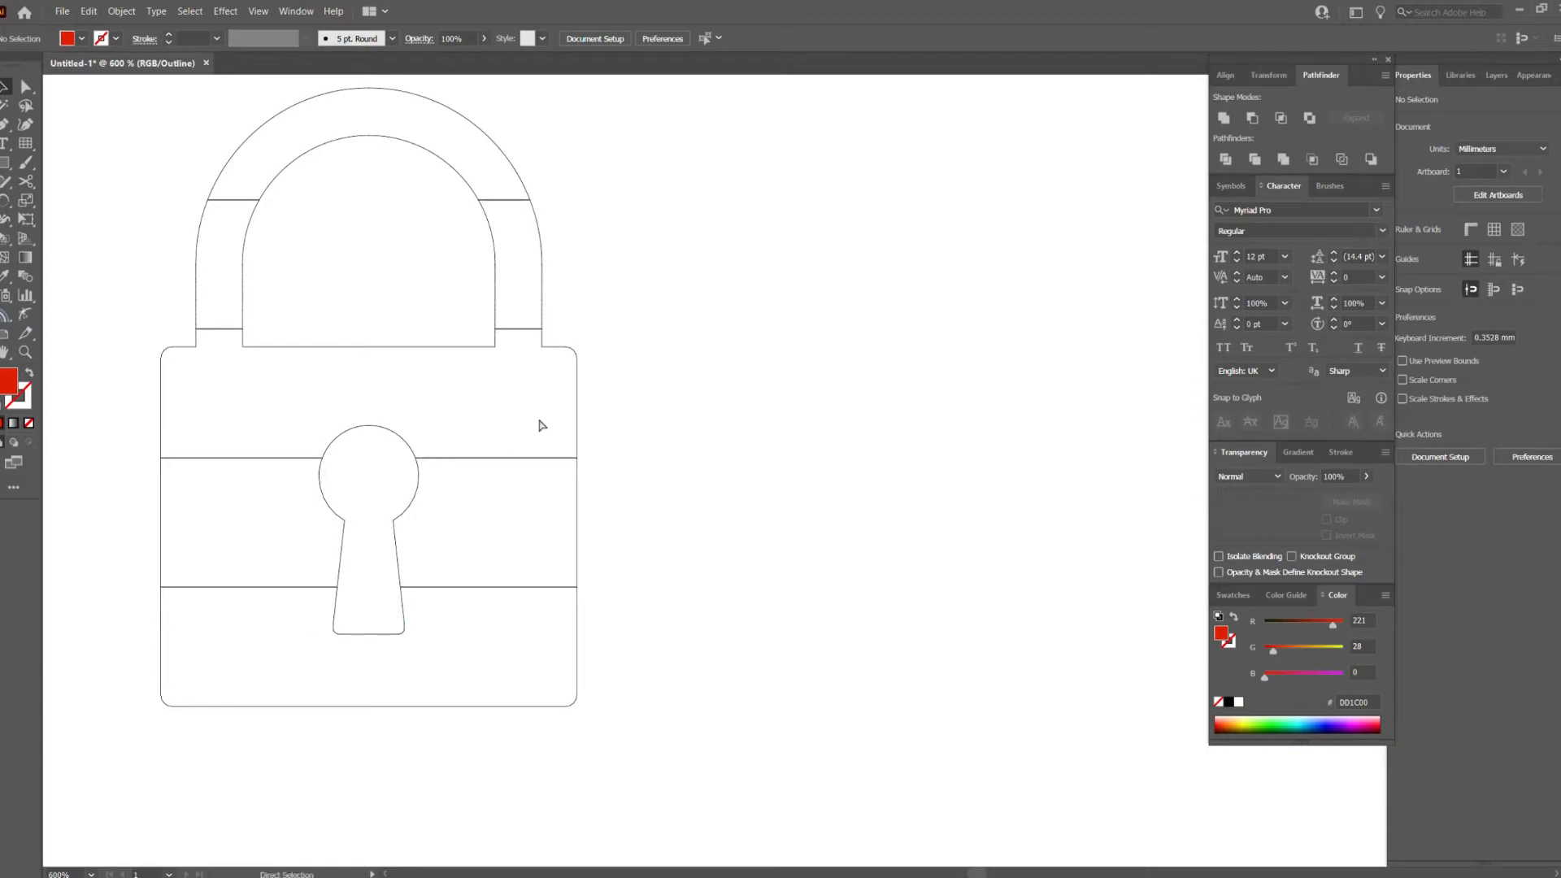
Return to preview mode and place a copy of the sliced padlock beside the original.
key(ctrl+y)
click(443, 137)
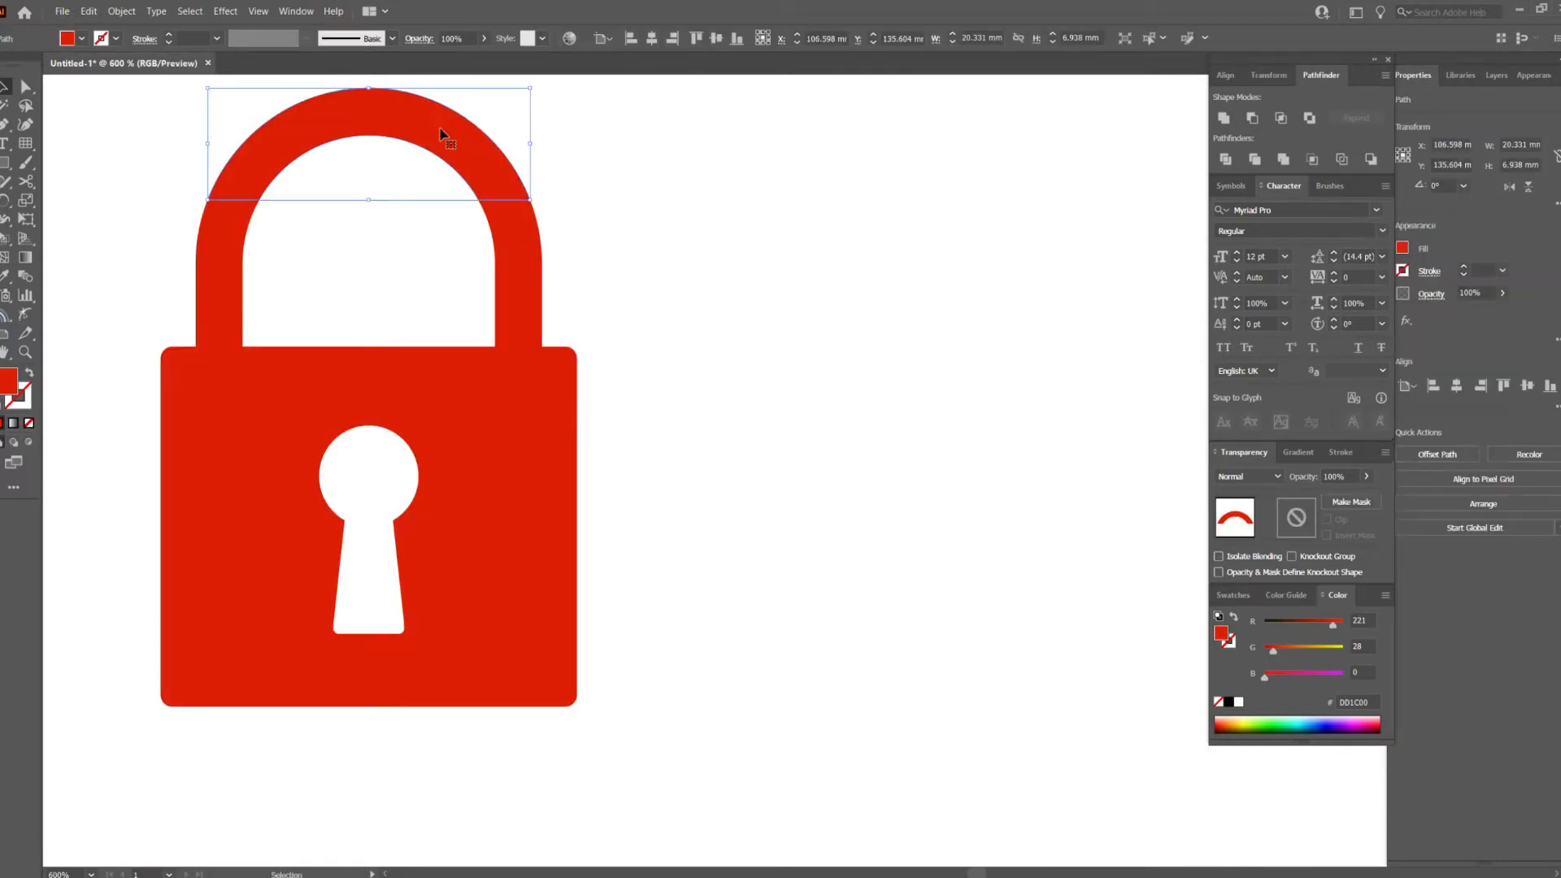
shift+click(437, 394)
shift+click(474, 654)
key(ctrl+minus)
drag(404, 650, 594, 650)
key(ctrl+minus)
key(ctrl+minus)
key(ctrl+minus)
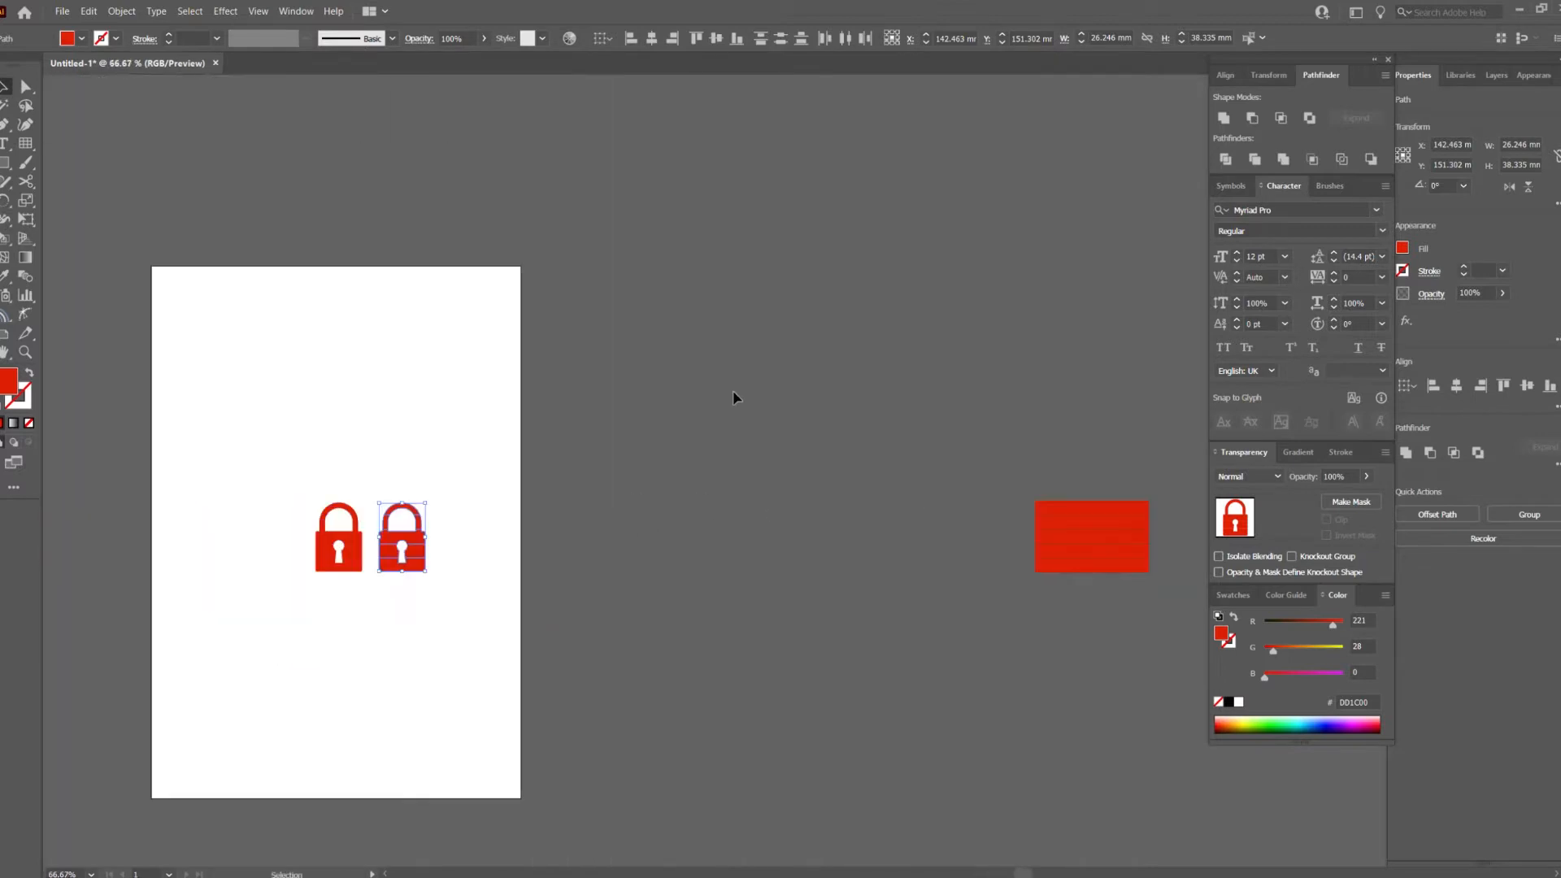
Delete the red row rectangles from the copy off the artboard, keeping the guide lines.
key(ctrl+semicolon)
scroll(1103, 514, up, 3)
drag(1110, 523, 716, 462)
click(740, 347)
scroll(678, 504, up, 3)
scroll(674, 499, down, 1)
scroll(674, 499, down, 4)
scroll(686, 479, up, 2)
click(686, 478)
shift+click(690, 509)
shift+click(688, 553)
key(Delete)
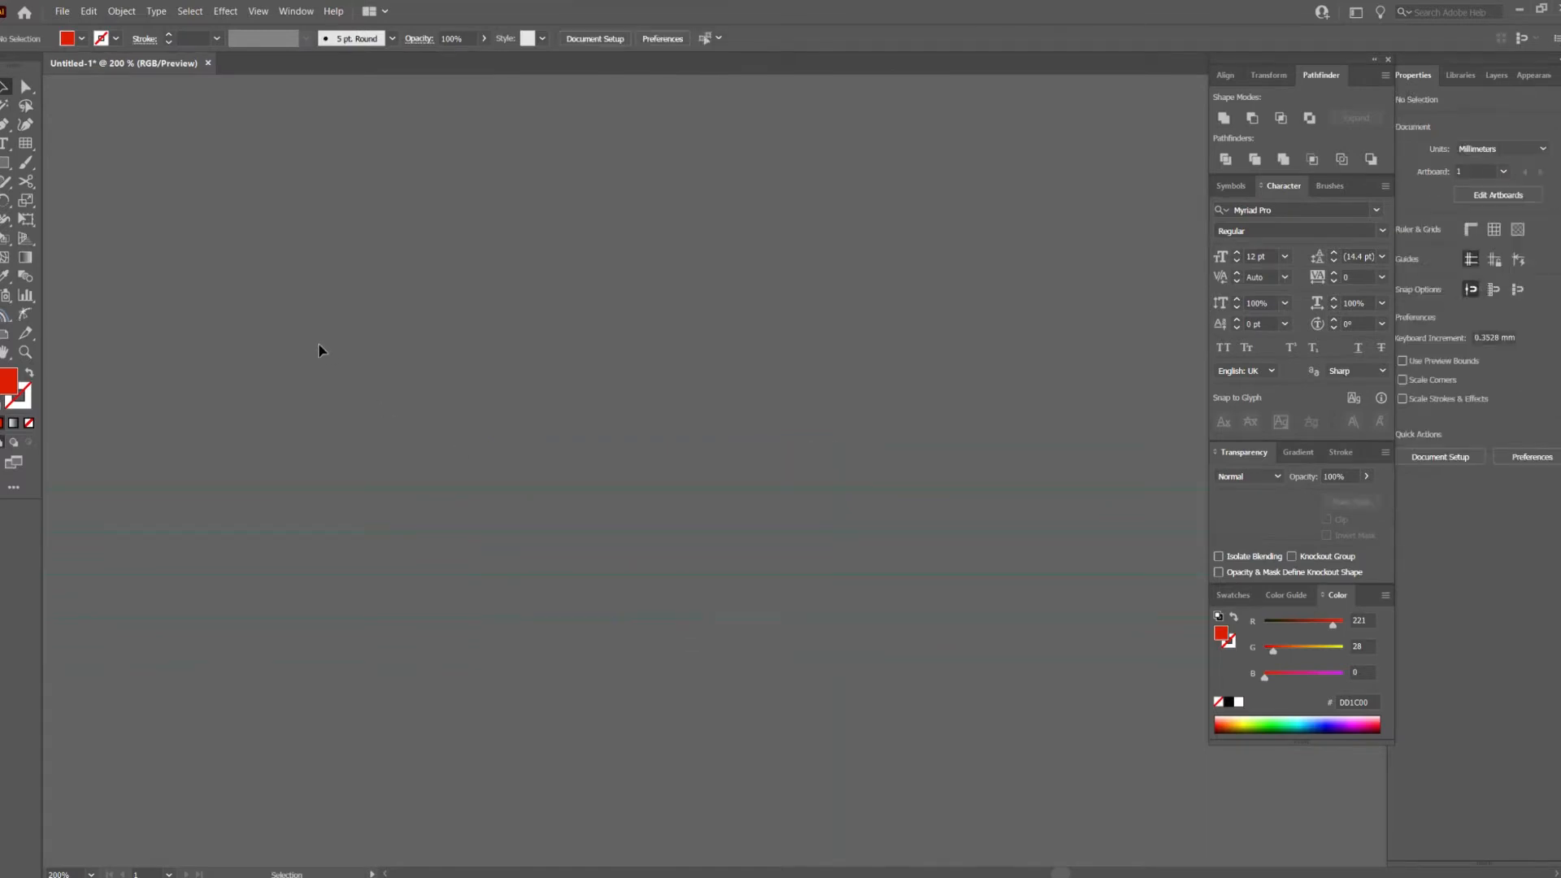
Set the stroke of the copied guide lines to white.
click(890, 576)
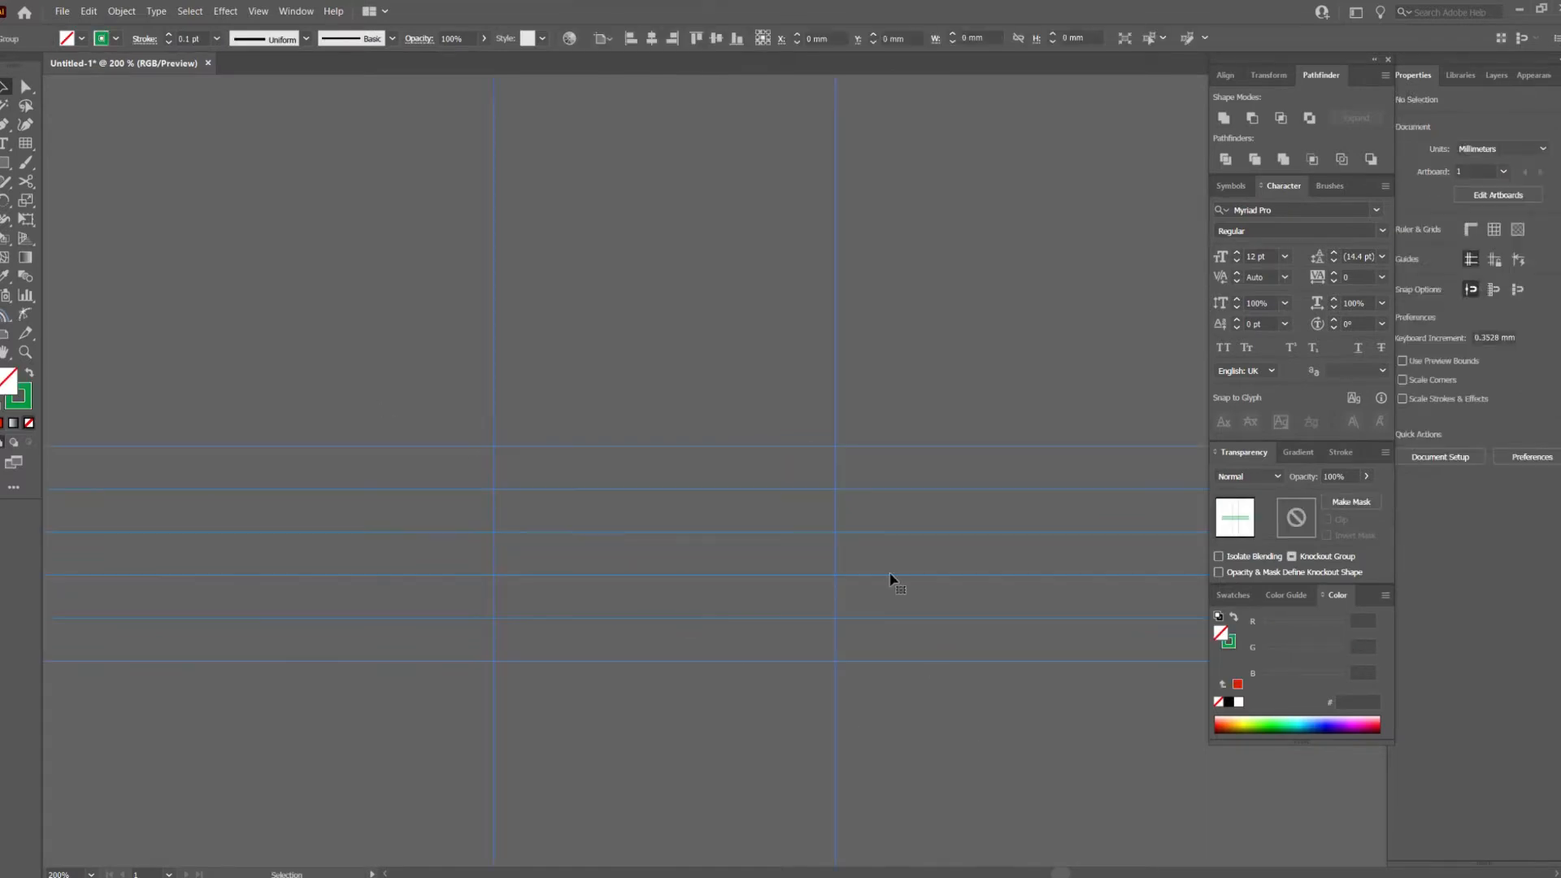
click(1239, 702)
click(704, 522)
scroll(697, 527, down, 3)
mouse_move(470, 411)
mouse_down()
mouse_move(603, 372)
mouse_move(655, 400)
mouse_up()
scroll(344, 477, up, 4)
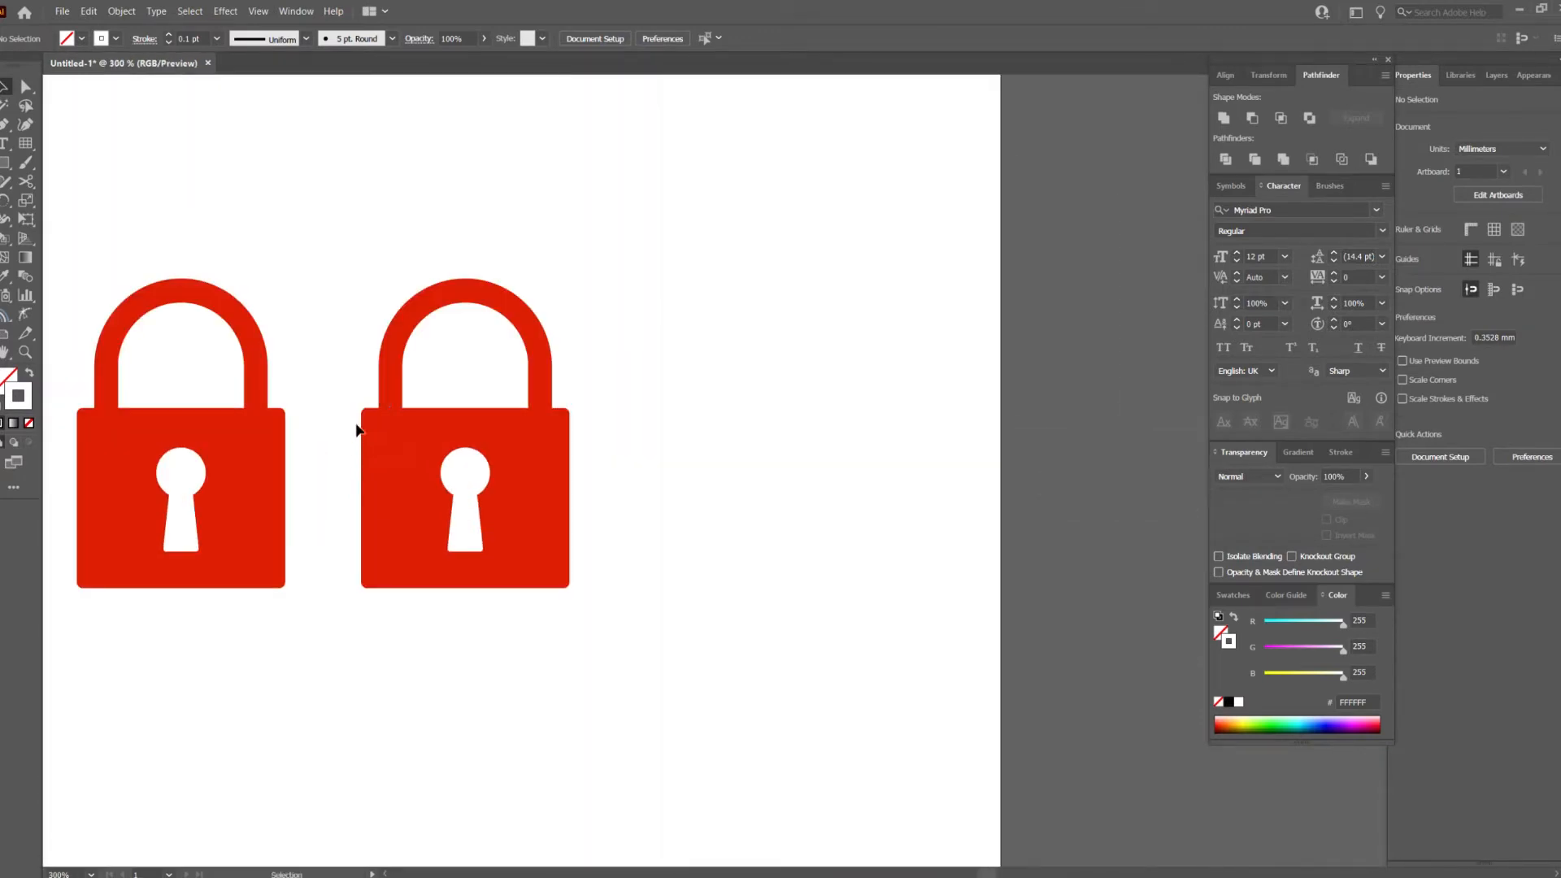
Group the two body pieces on either side of the keyhole in the copied padlock's fourth row.
click(412, 464)
click(480, 305)
drag(341, 500, 604, 528)
scroll(470, 491, up, 1)
right_click(572, 508)
click(594, 585)
Group the two shackle side pieces in the copied padlock's second row.
click(497, 416)
click(565, 333)
drag(624, 330, 624, 333)
right_click(577, 334)
click(606, 420)
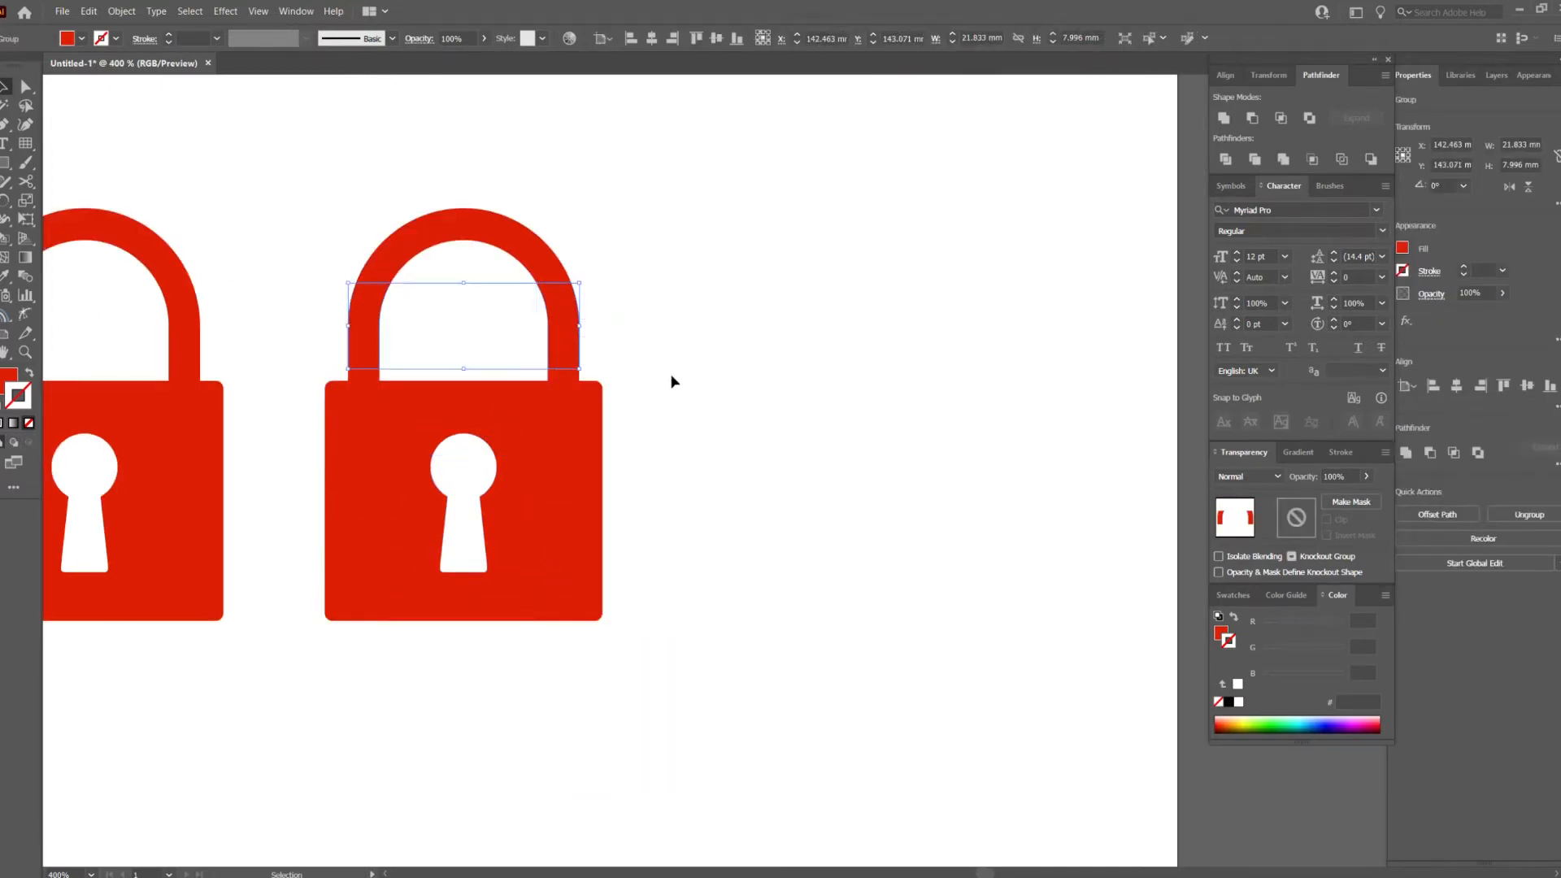
click(667, 380)
Delete the original padlock and put a duplicate of the grouped, sliced padlock in its place.
scroll(638, 317, down, 1)
drag(370, 221, 260, 551)
key(Delete)
drag(688, 209, 529, 474)
drag(566, 387, 254, 396)
click(396, 231)
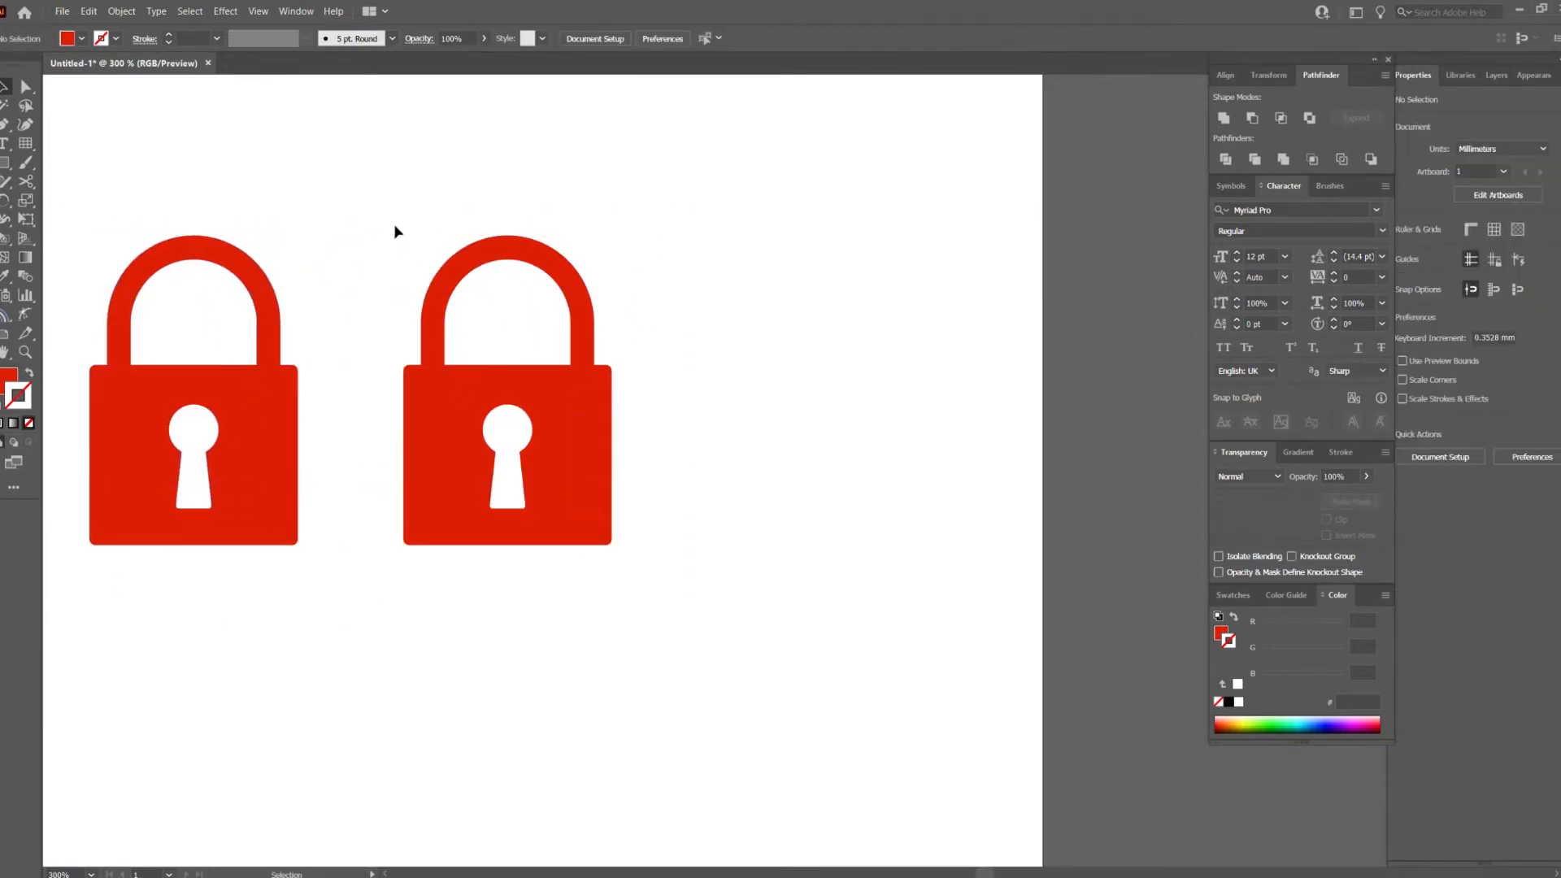
Apply 3D Rotate with the Isometric Top preset to the padlock's first, third and fifth slices, and move them aside.
click(512, 257)
shift+click(564, 414)
shift+click(578, 495)
click(225, 10)
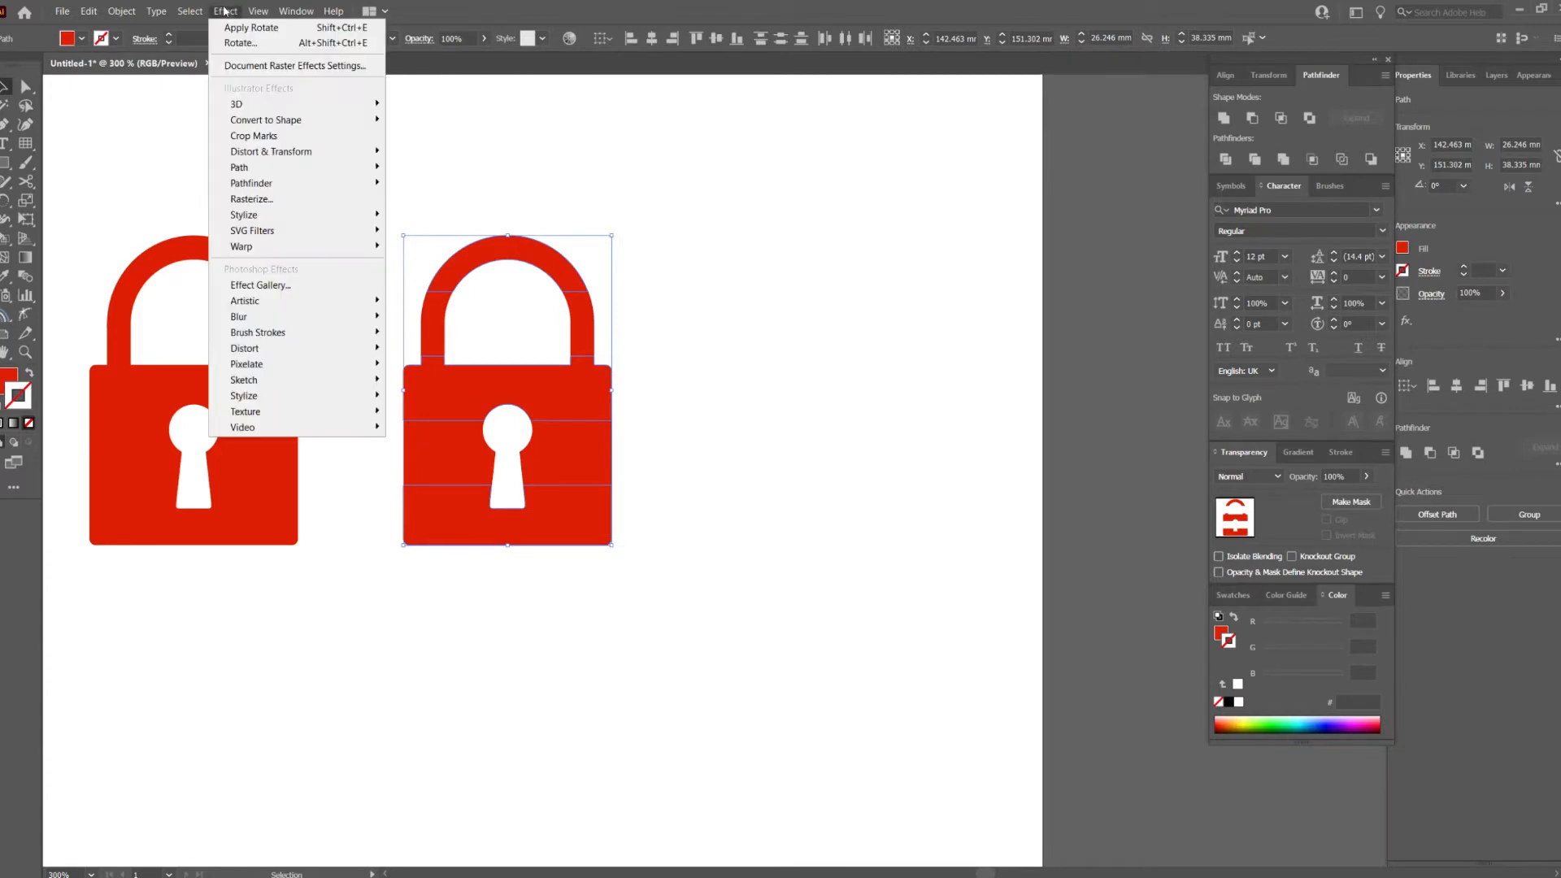
mouse_move(260, 104)
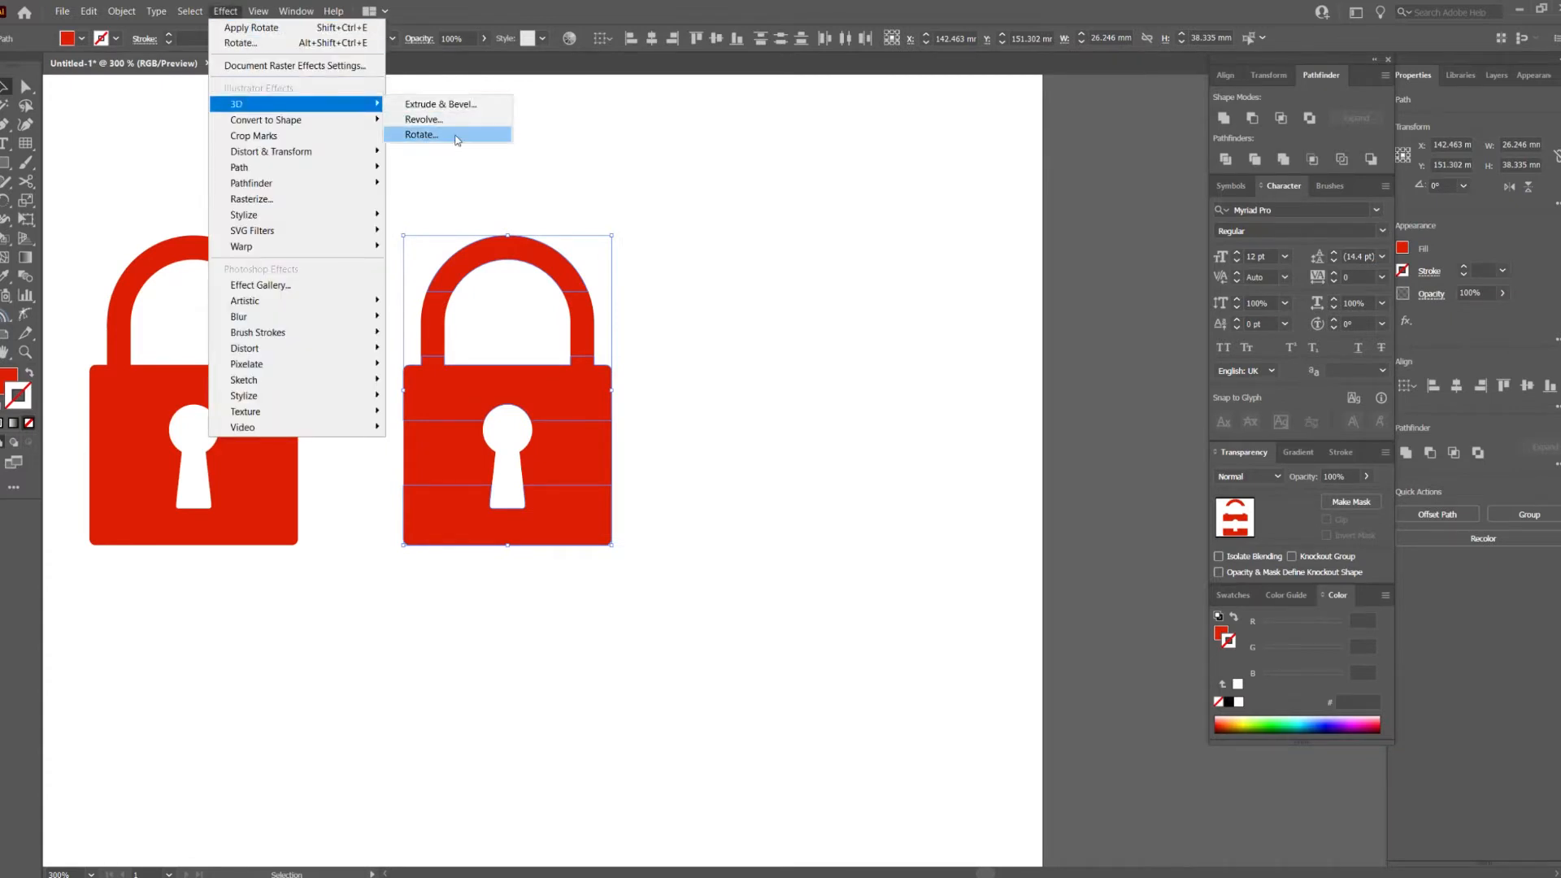
click(457, 139)
click(1200, 362)
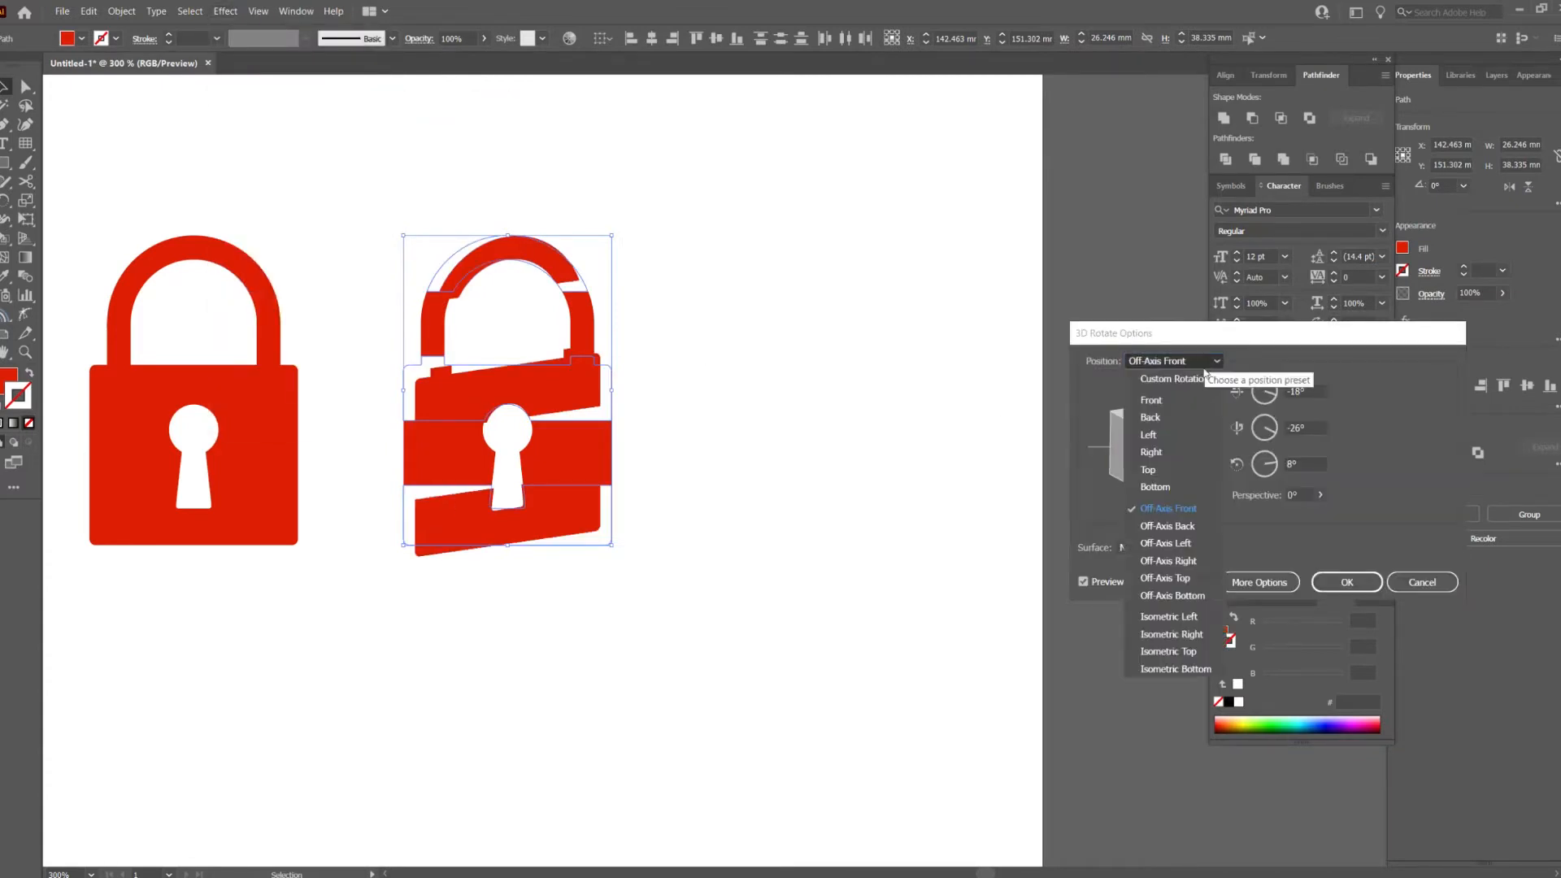
click(1184, 651)
click(1347, 582)
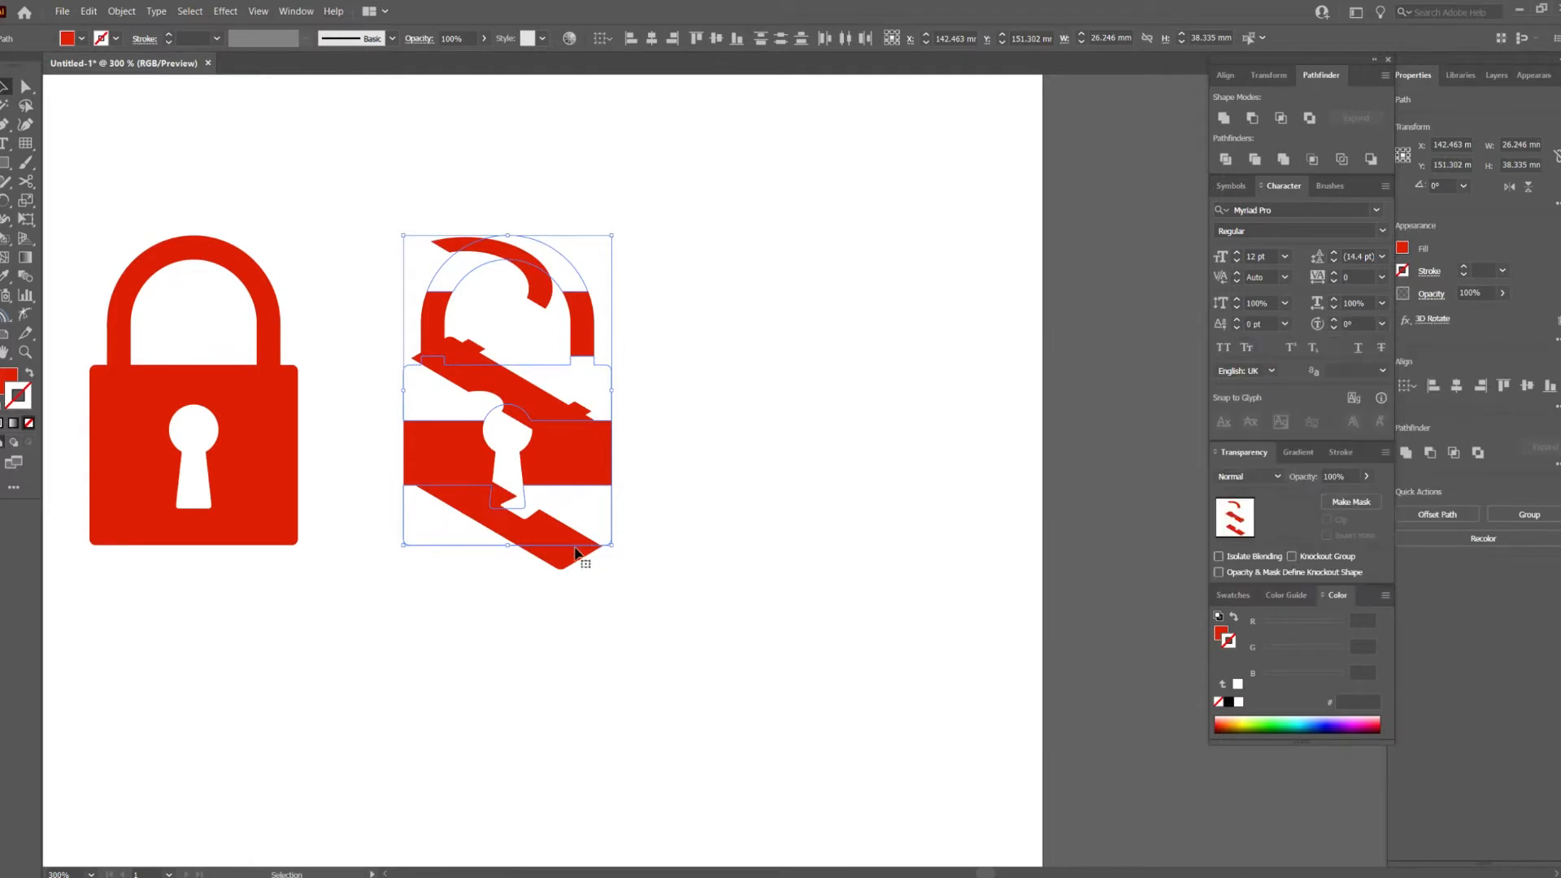
drag(709, 560, 964, 559)
Apply 3D Rotate with the Isometric Left preset to the remaining shackle and keyhole slice groups.
drag(656, 299, 376, 529)
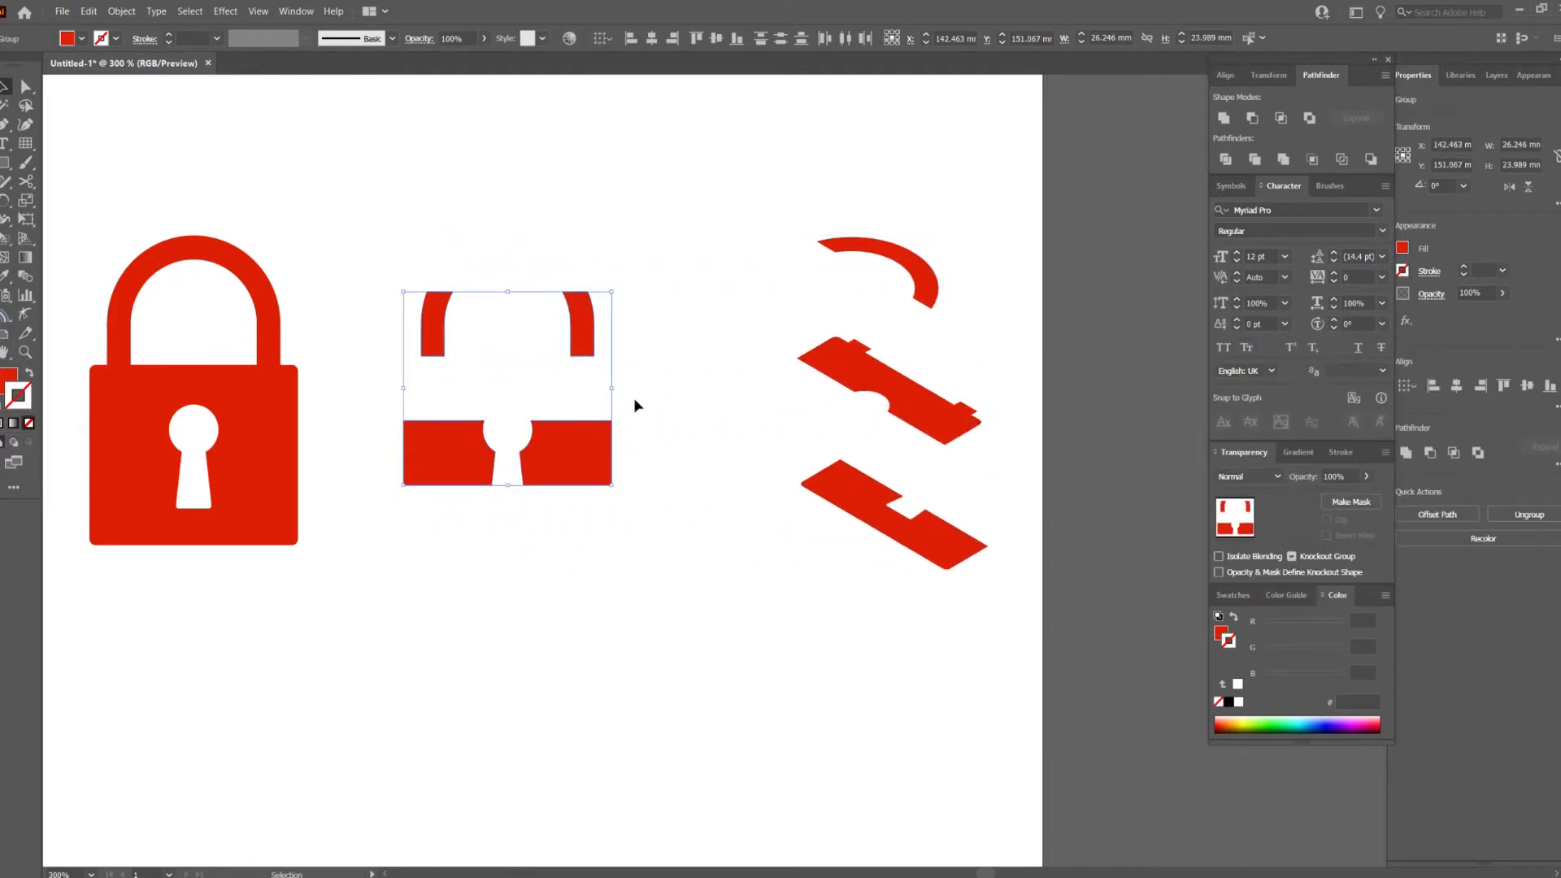
click(225, 11)
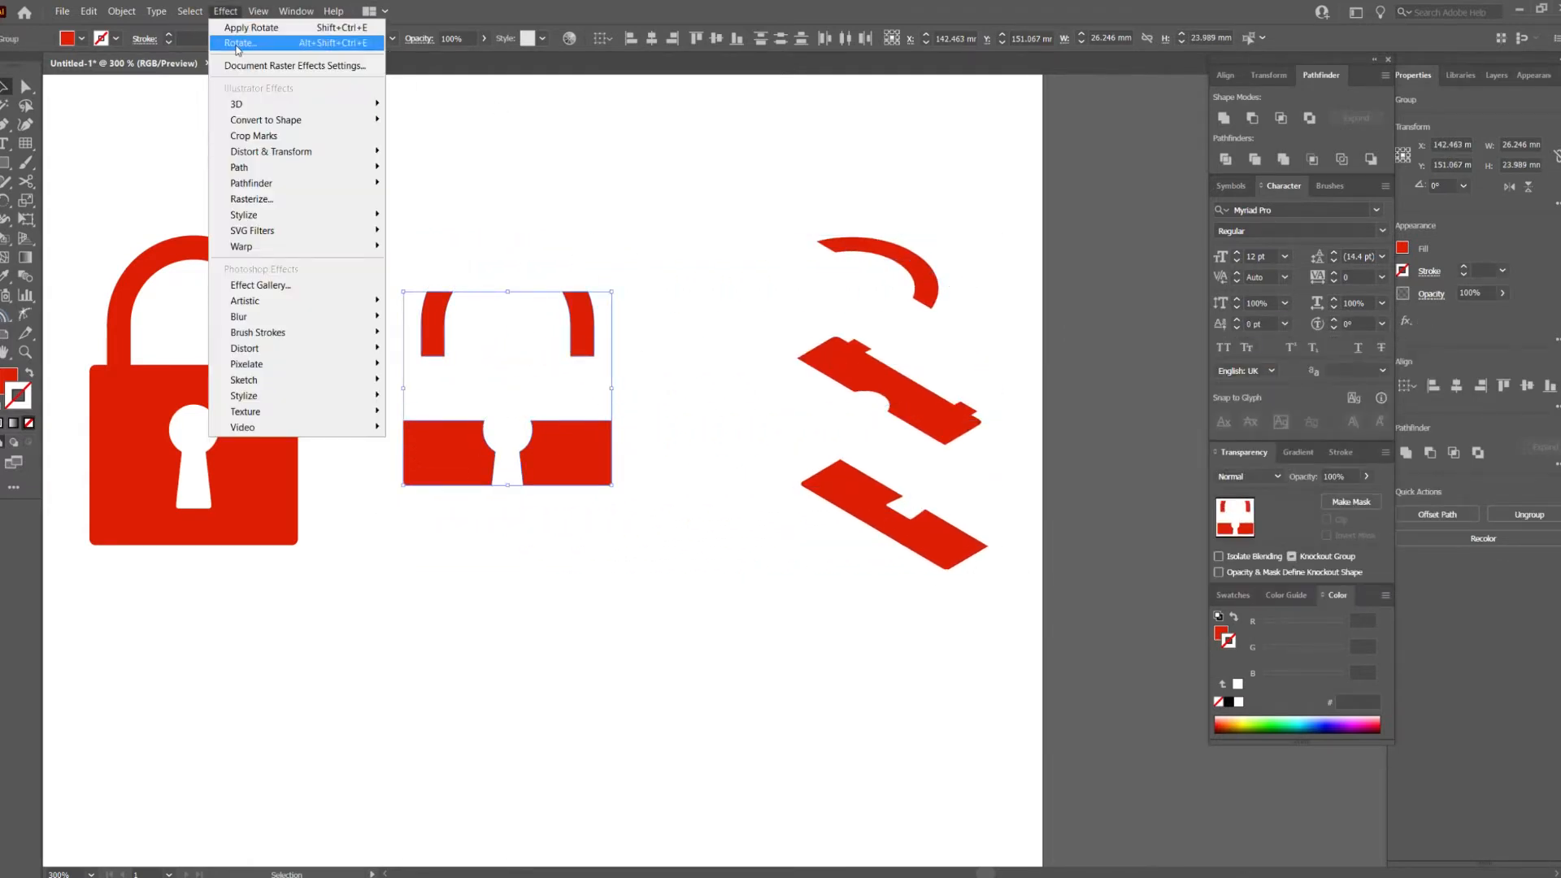
click(268, 46)
click(1198, 364)
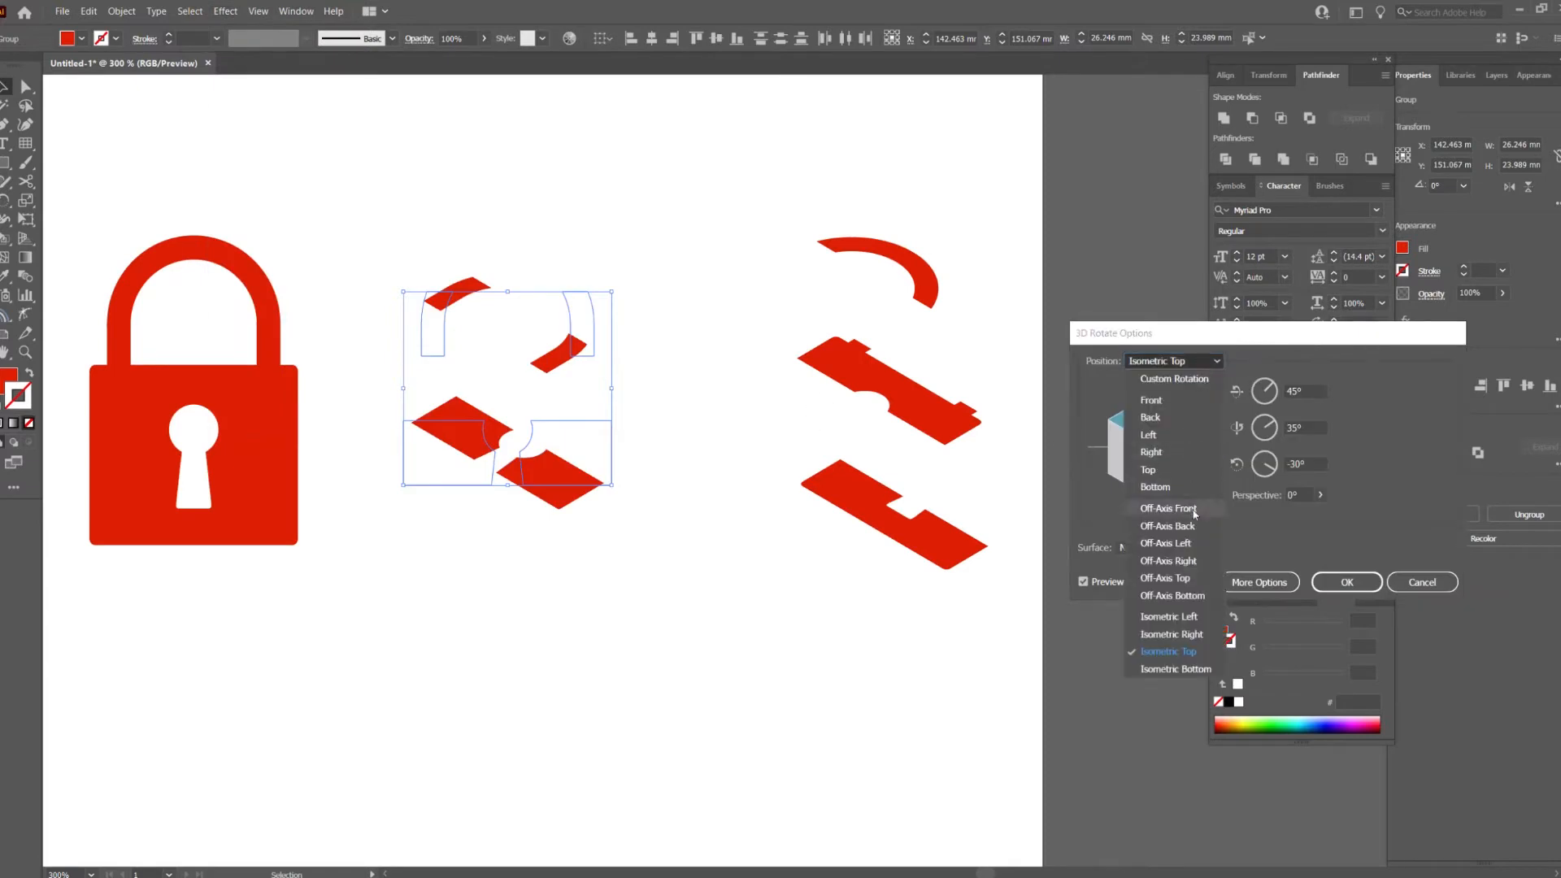
click(1187, 622)
click(1347, 582)
Expand the appearance of all the isometric slices.
key(ctrl+a)
click(121, 11)
click(162, 170)
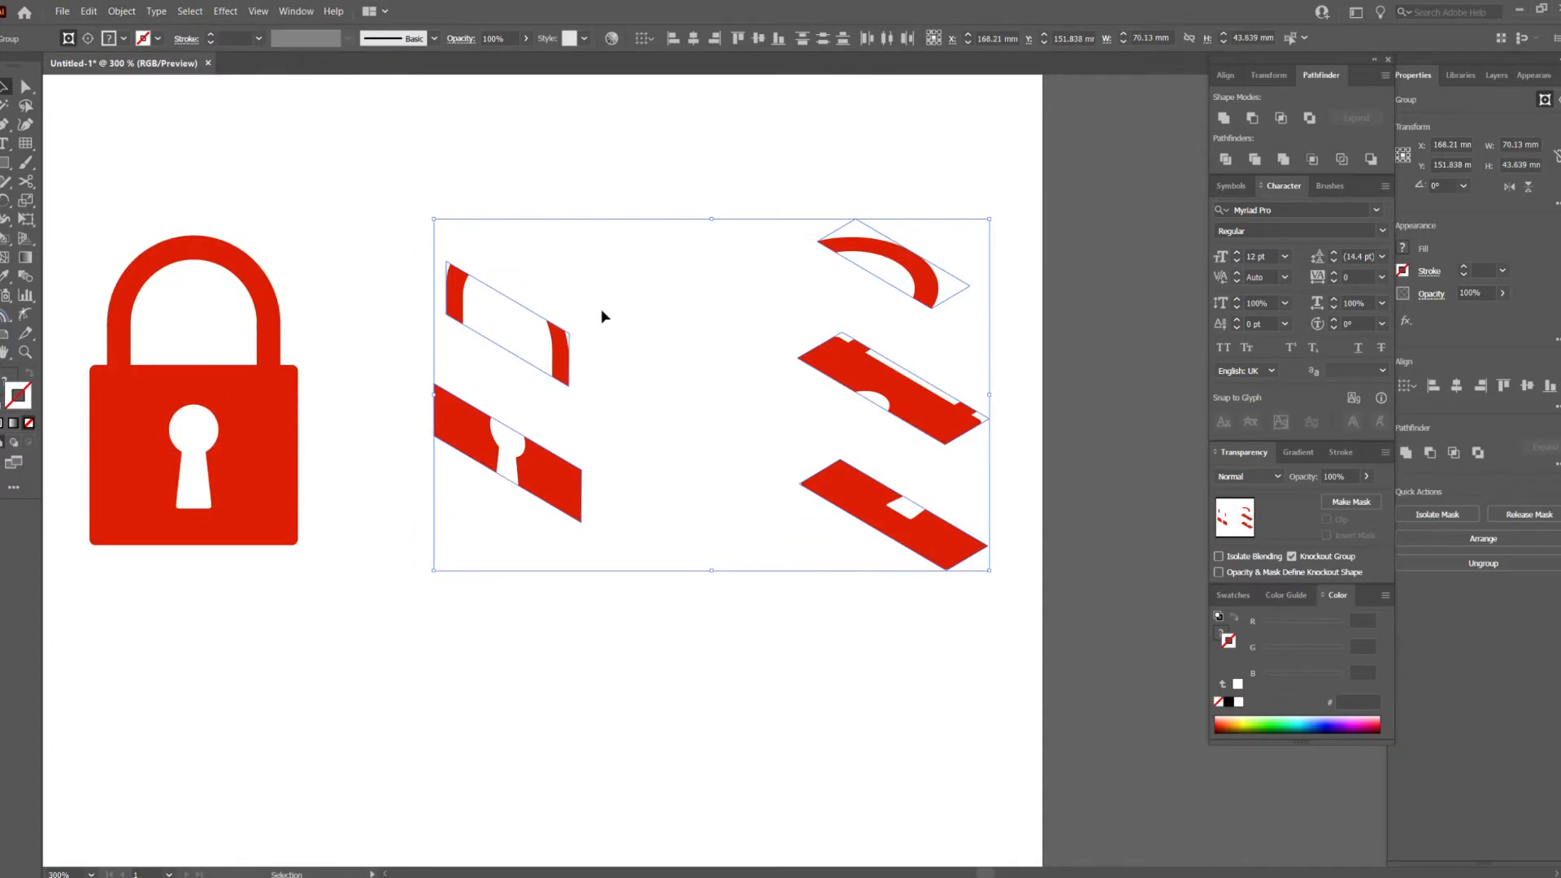
Ungroup the expanded isometric slices and release their clipping masks.
right_click(570, 365)
click(618, 474)
right_click(570, 365)
click(626, 439)
key(ctrl+shift+a)
Move the five red isometric slices off the artboard, separating them from the leftover clipping shapes.
click(567, 488)
shift+click(558, 358)
shift+click(846, 353)
shift+click(915, 264)
shift+click(873, 497)
drag(1044, 457, 620, 427)
scroll(619, 426, down, 2)
drag(533, 451, 965, 451)
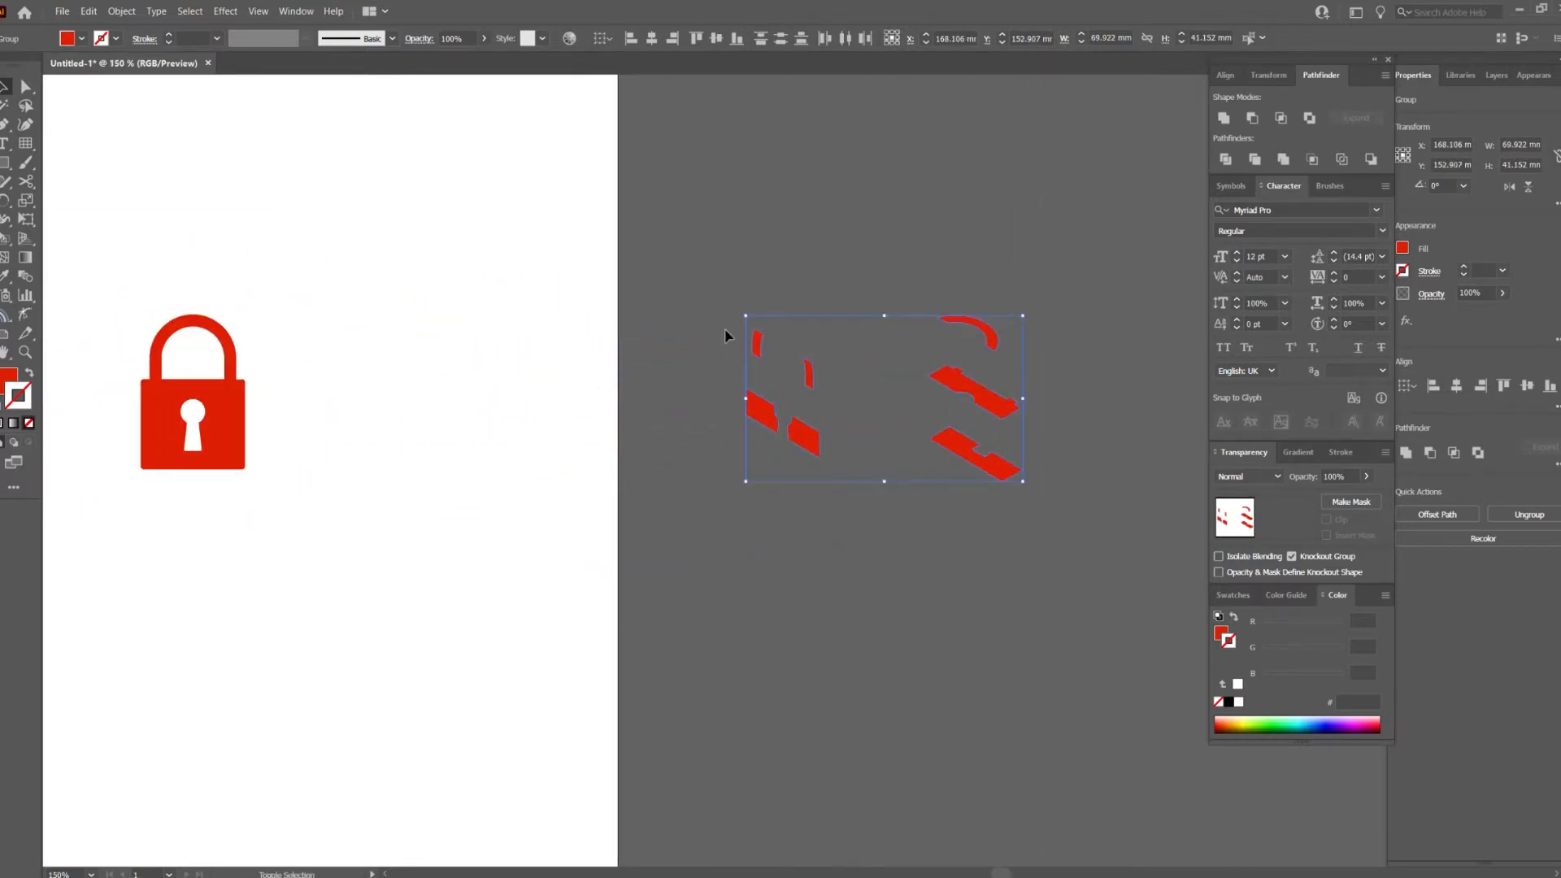
click(281, 544)
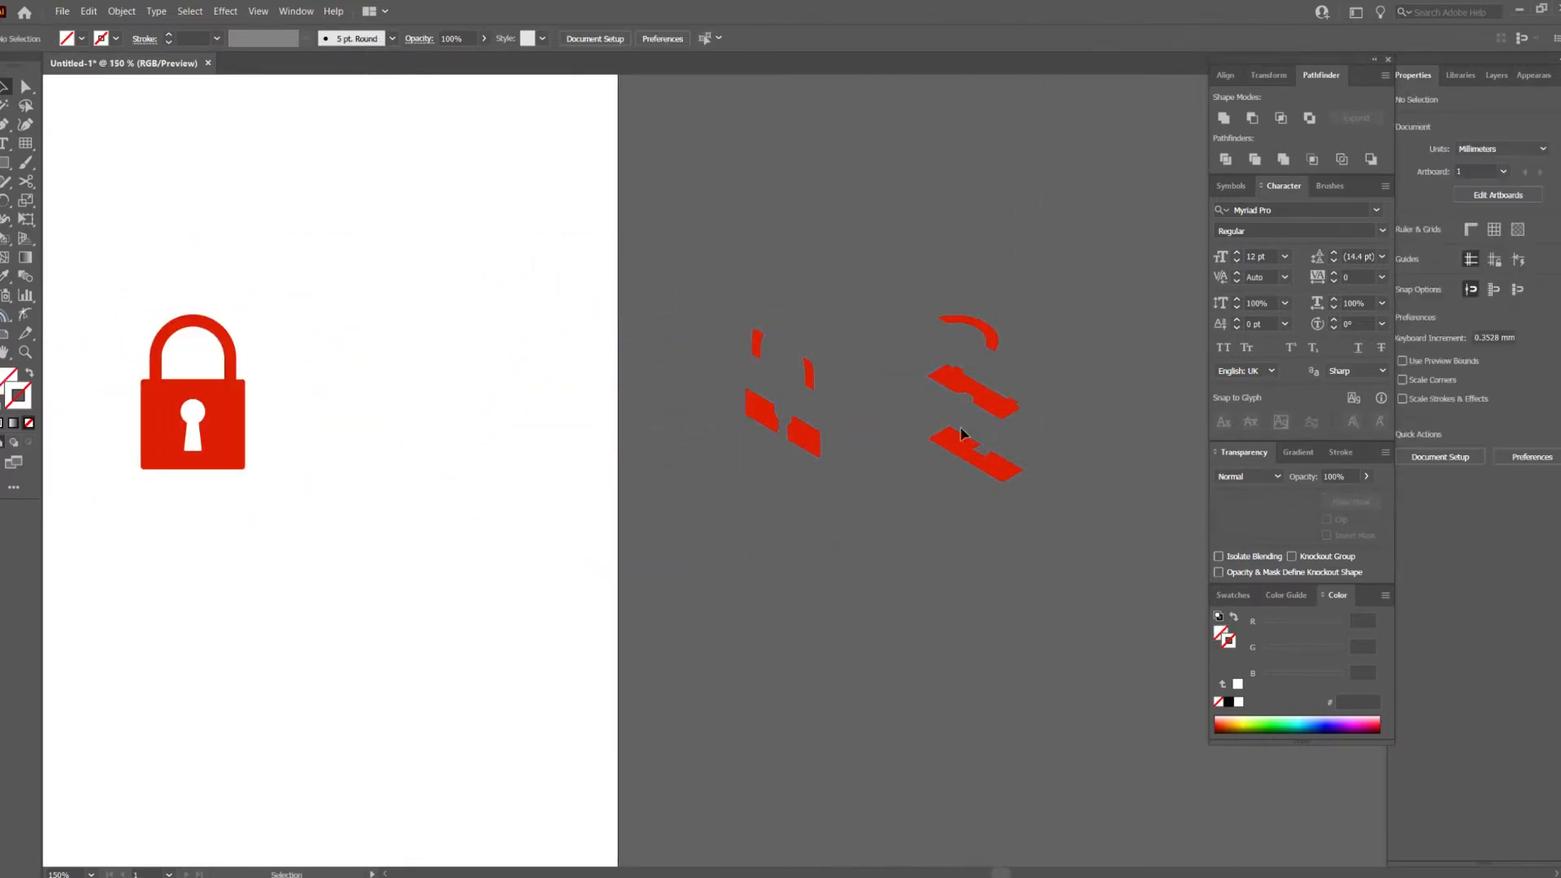
Move all the isometric slices back onto the artboard.
drag(1054, 289, 736, 494)
drag(815, 435, 875, 596)
click(479, 425)
Position the upright keyhole slice so its lower edge meets the rear edge of the flat bottom slice.
scroll(386, 433, up, 3)
scroll(903, 479, up, 4)
key(a)
scroll(894, 595, down, 1)
scroll(894, 595, down, 1)
click(965, 393)
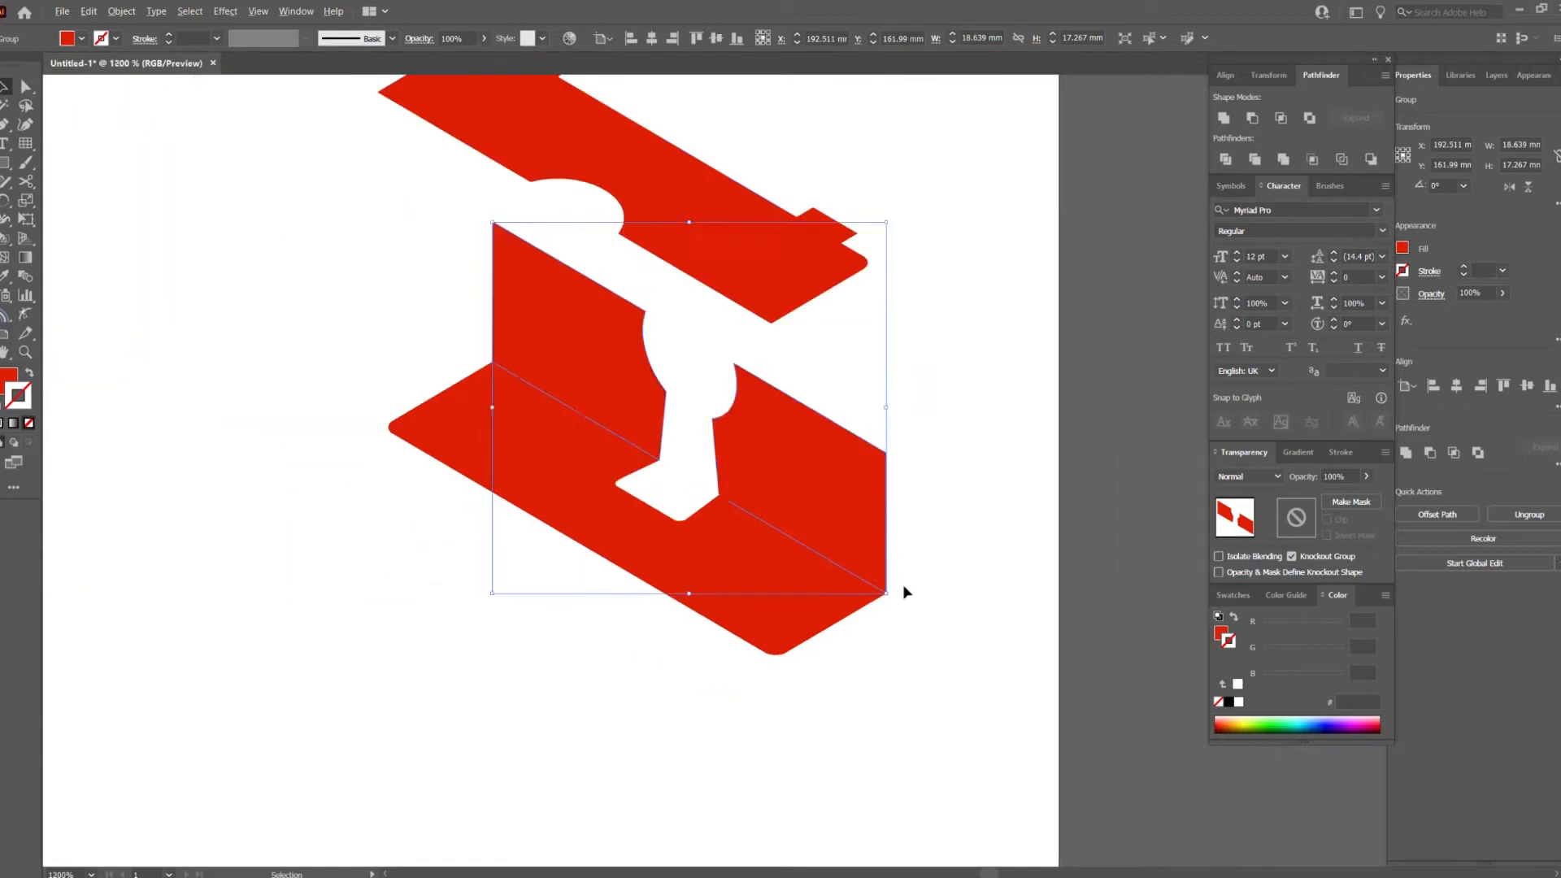
Position the flat slice at the top of the lock body so its front edge meets the upright keyhole slice's upper edge.
drag(965, 393, 834, 386)
drag(664, 273, 770, 316)
scroll(771, 324, up, 2)
drag(720, 402, 734, 603)
scroll(785, 610, down, 6)
Move the upright shackle-leg slice onto the rear edge of the lock body's flat upper slice.
click(225, 335)
drag(194, 333, 802, 416)
scroll(811, 454, up, 6)
drag(784, 353, 737, 481)
scroll(768, 481, down, 4)
Position the curved shackle-top slice so its ends meet the upper ends of the upright shackle legs.
drag(760, 257, 786, 528)
drag(535, 271, 696, 522)
scroll(787, 561, up, 4)
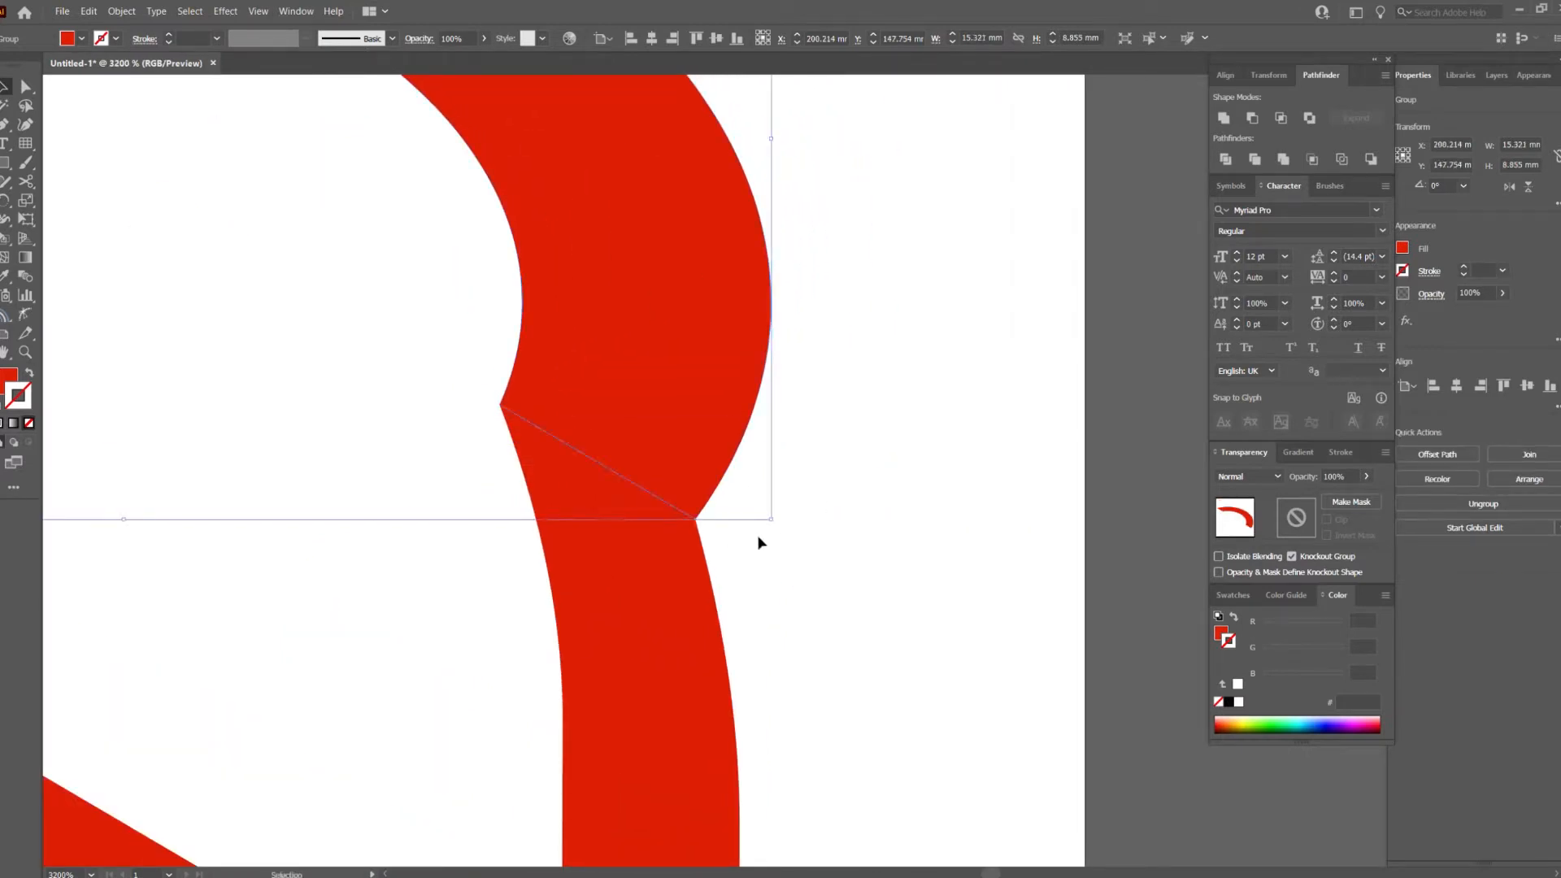
click(778, 560)
scroll(788, 562, down, 7)
drag(837, 526, 775, 416)
scroll(714, 474, up, 1)
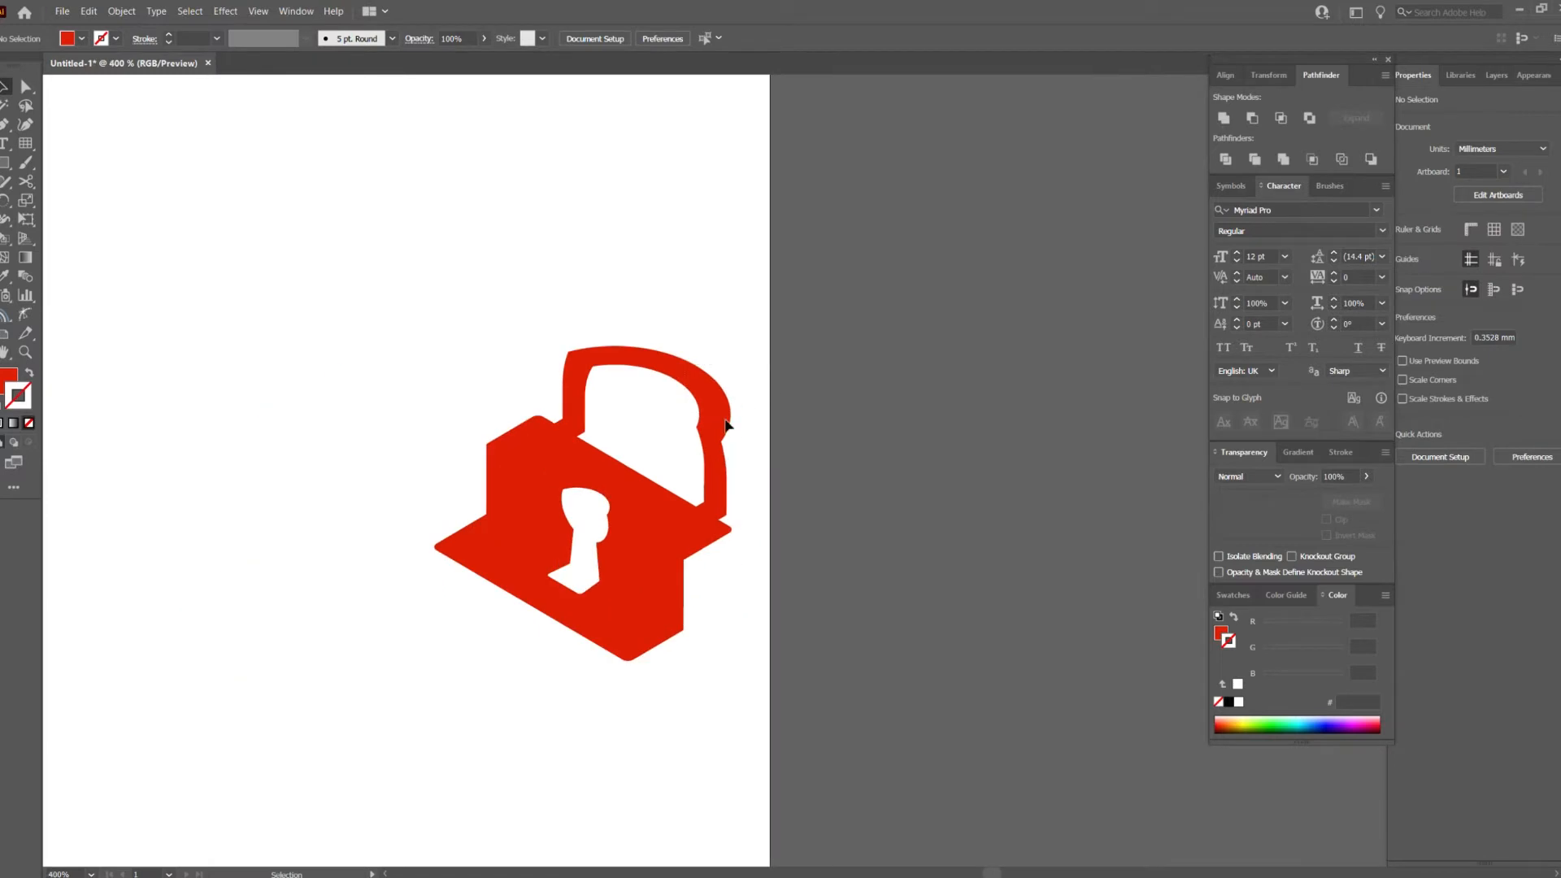
Group the assembled isometric padlock and move it off the artboard.
key(ctrl+a)
right_click(529, 477)
click(579, 575)
click(695, 557)
scroll(695, 557, down, 1)
drag(691, 556, 852, 462)
click(968, 491)
Place a copy of the white grid lines over the flat padlock on the artboard and colour its strokes black.
scroll(968, 490, down, 2)
drag(996, 467, 354, 504)
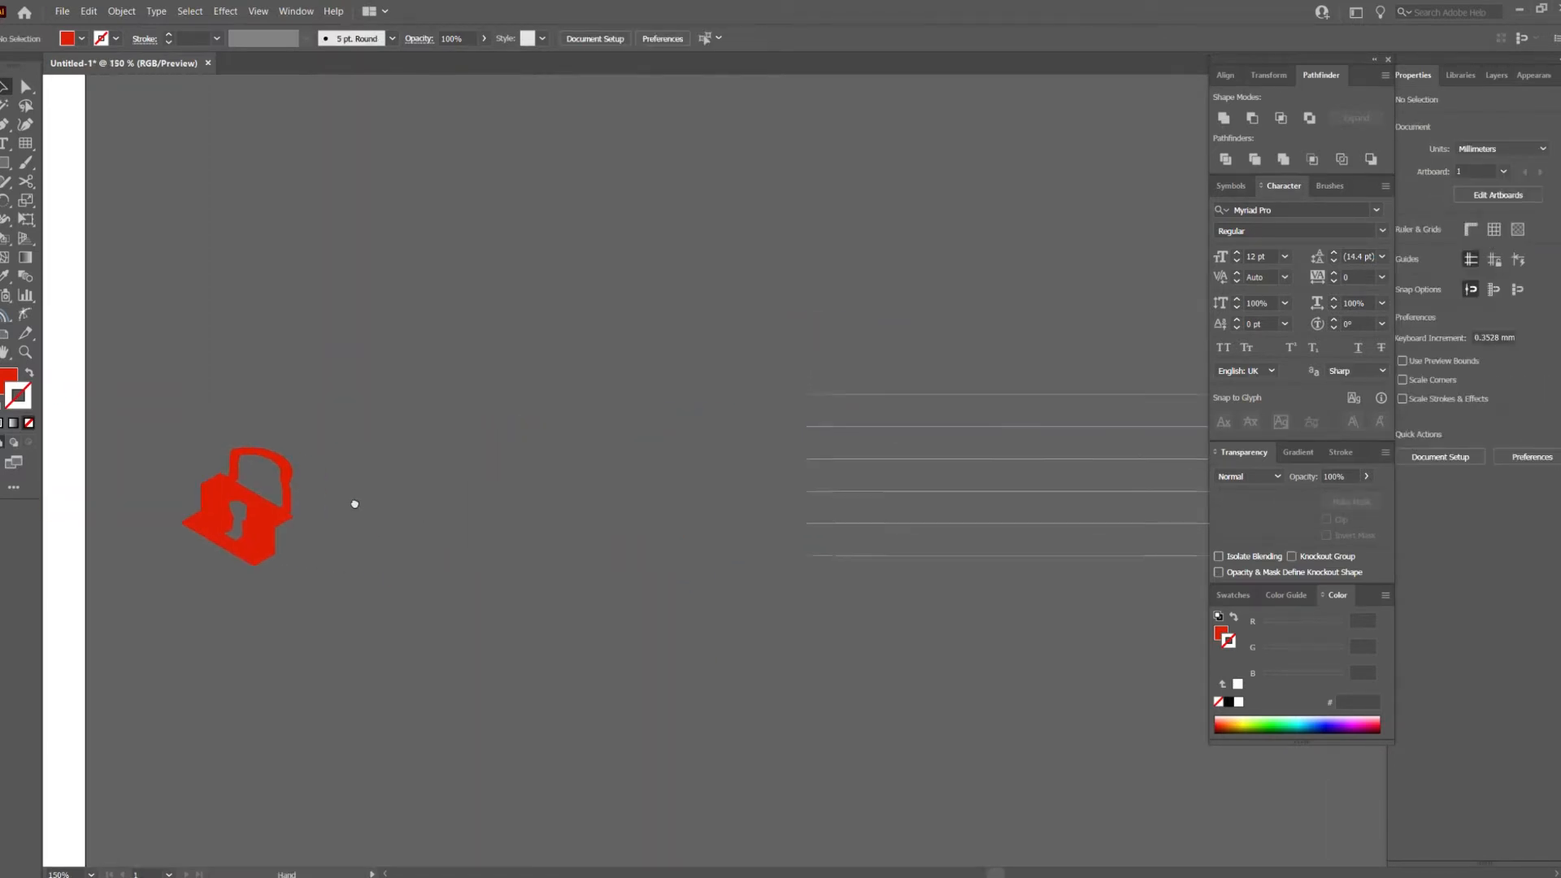
scroll(613, 382, down, 2)
scroll(933, 569, up, 1)
click(847, 450)
drag(840, 452, 171, 459)
drag(877, 489, 1331, 461)
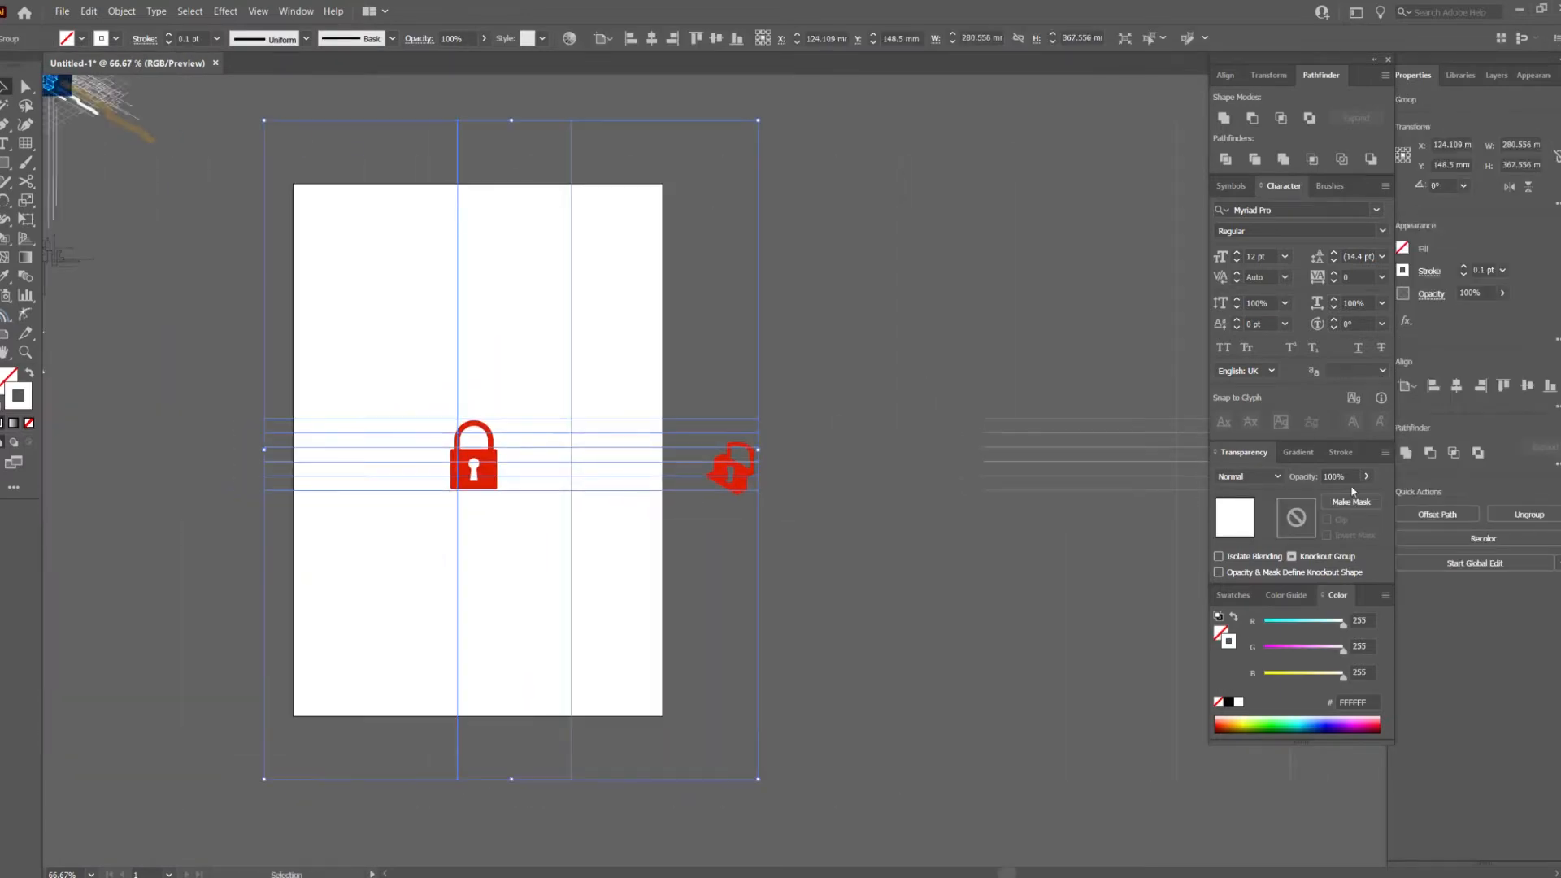
click(1228, 700)
scroll(516, 432, up, 3)
click(533, 393)
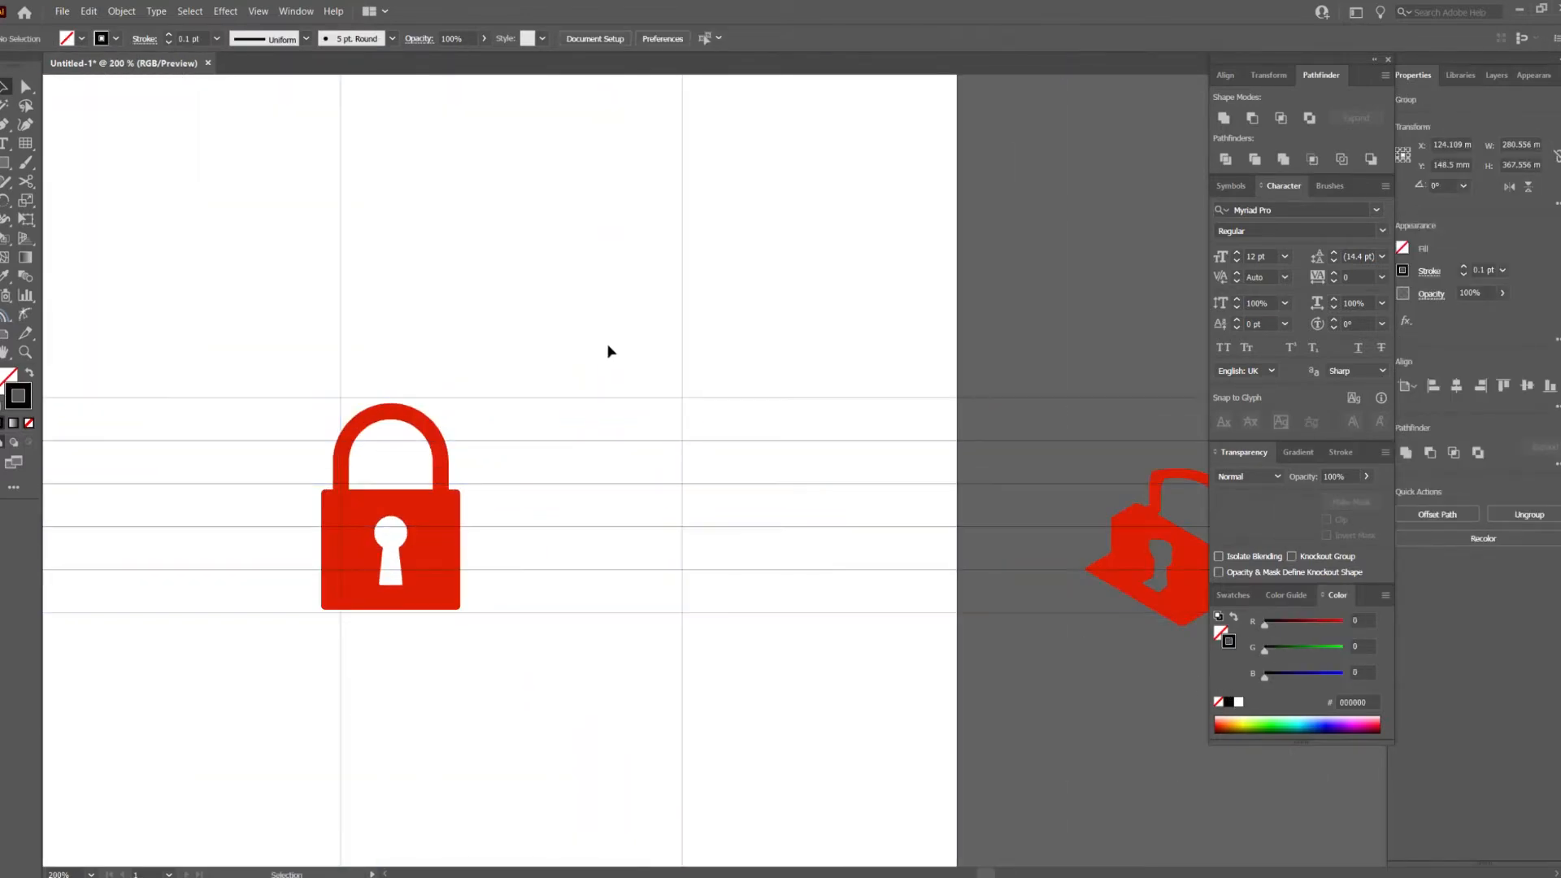
scroll(480, 473, down, 2)
drag(480, 474, 375, 467)
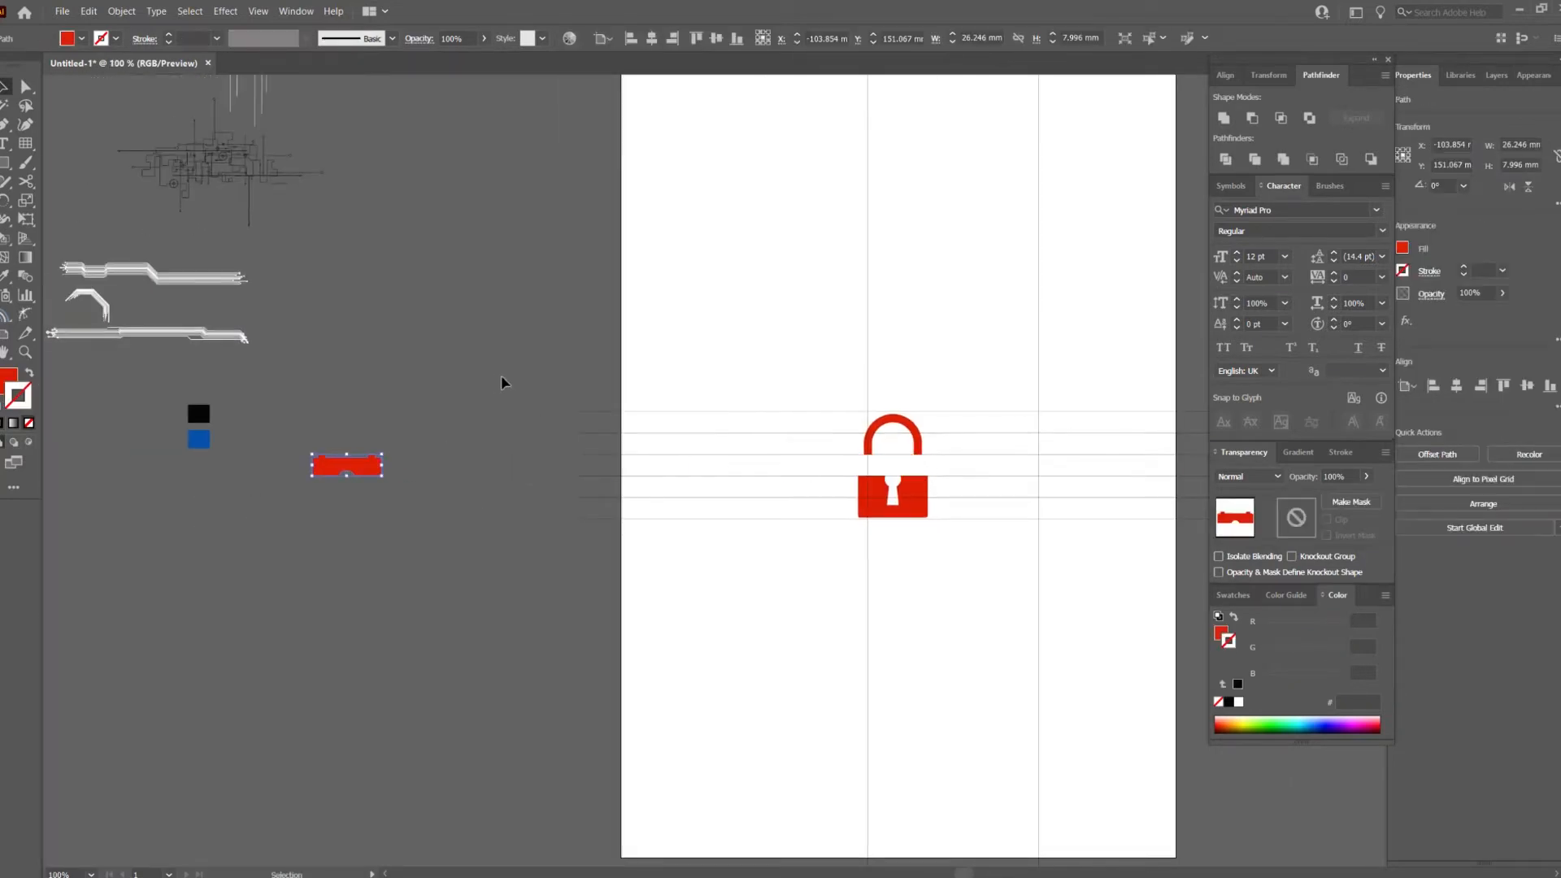
key(ctrl+z)
Select all the flat padlock slices, move them aside together and group them.
scroll(959, 462, up, 3)
shift+click(818, 374)
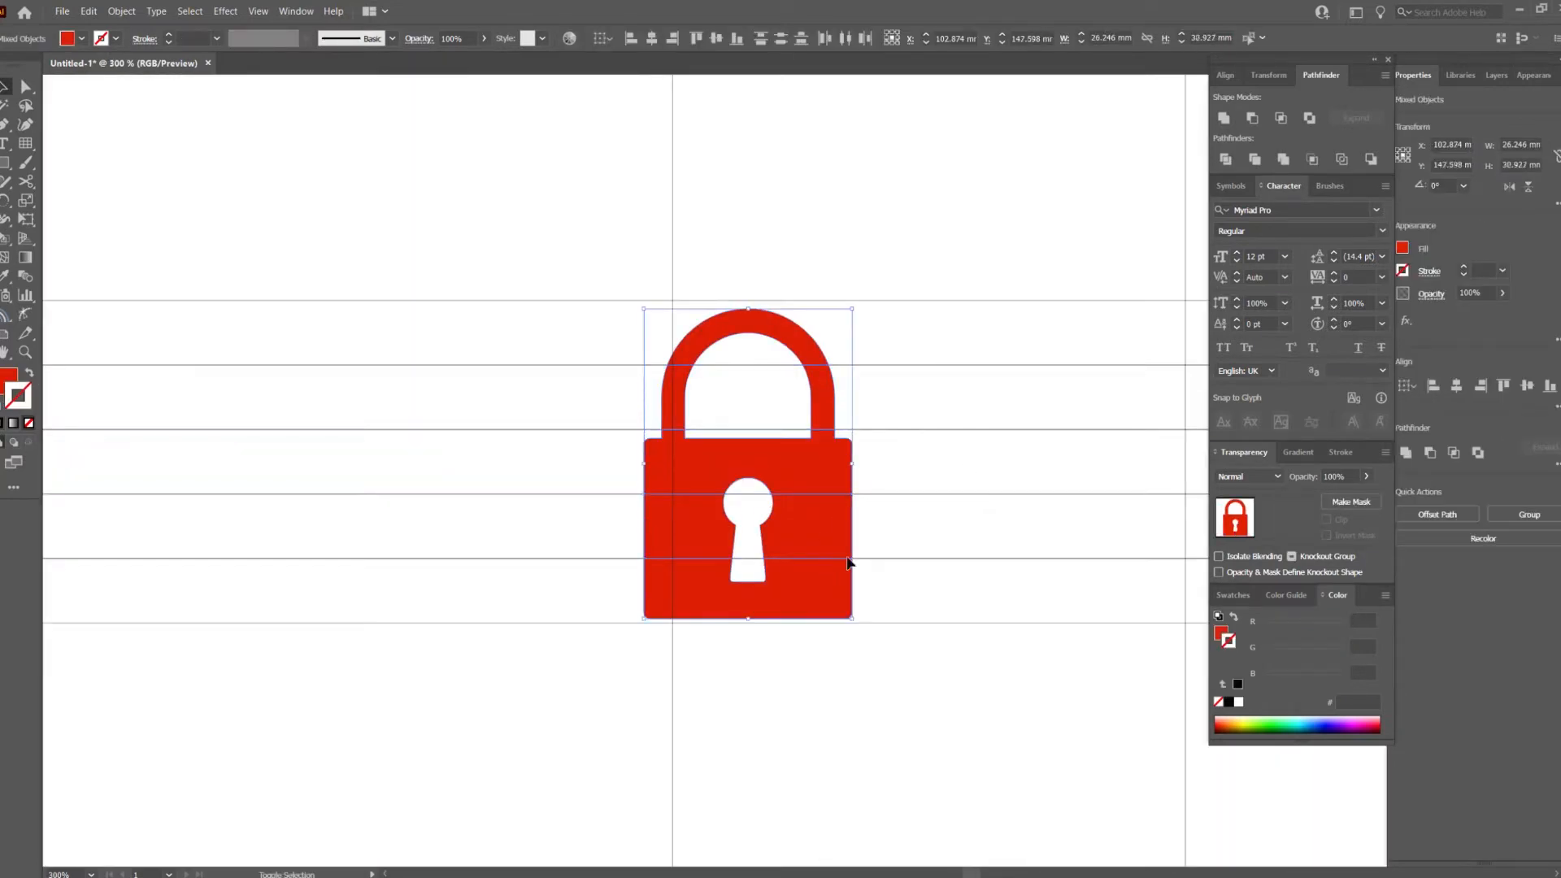
drag(854, 523, 296, 516)
right_click(271, 514)
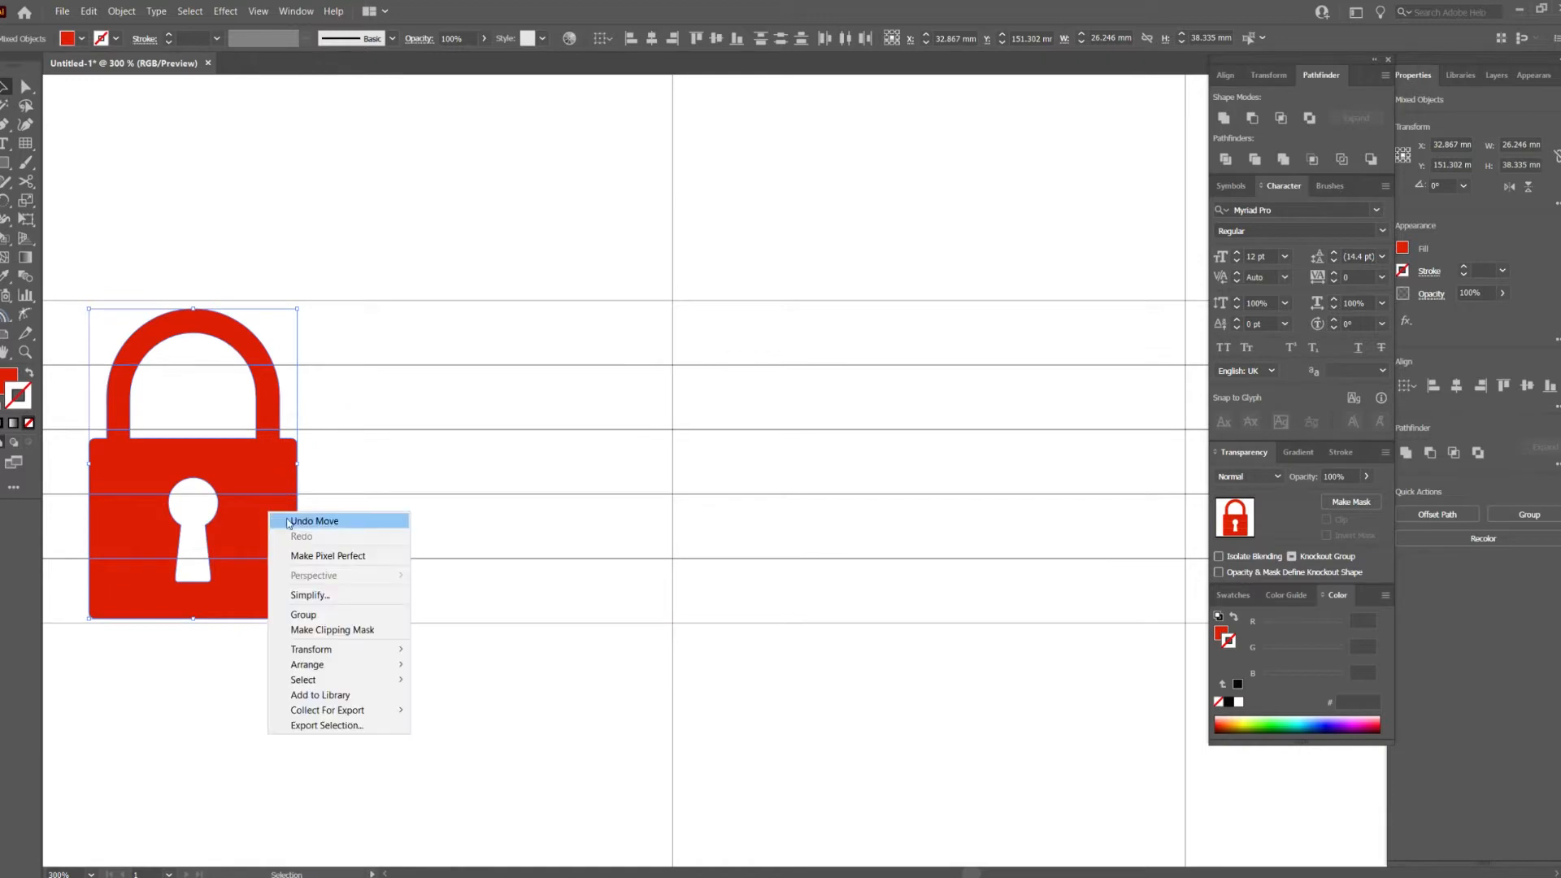
click(331, 618)
Move the grouped flat padlock off the artboard, beside the black and blue colour swatches.
scroll(365, 569, down, 2)
drag(408, 453, 791, 418)
scroll(790, 418, down, 1)
drag(731, 466, 294, 467)
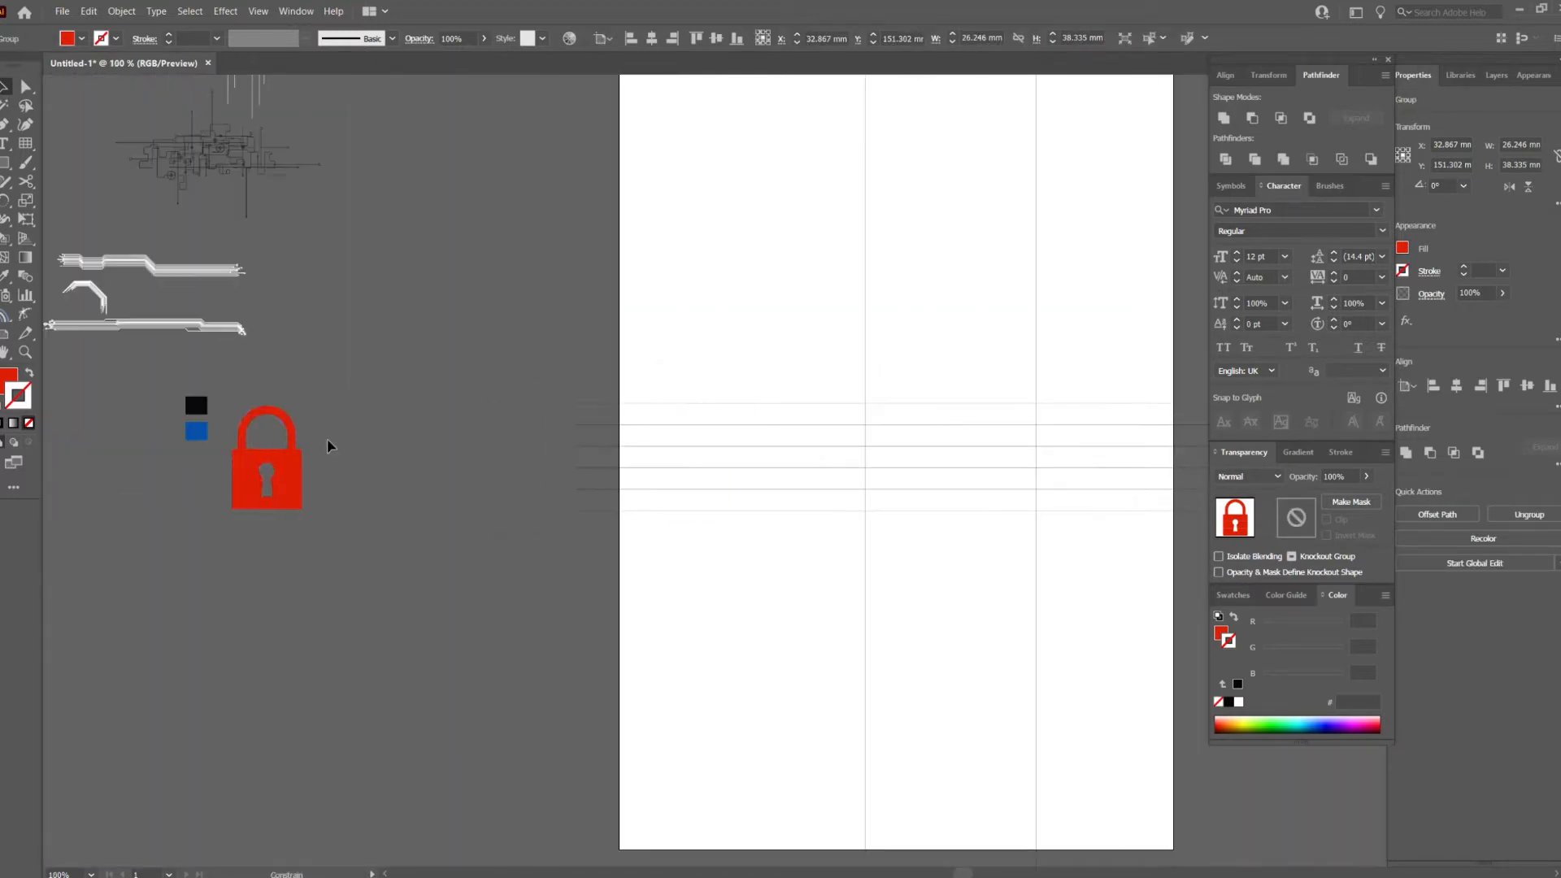
click(843, 454)
Apply a 3D Rotate effect with the Isometric Top position to the black grid lines on the artboard.
scroll(844, 454, up, 3)
drag(1203, 356, 588, 361)
scroll(588, 360, down, 3)
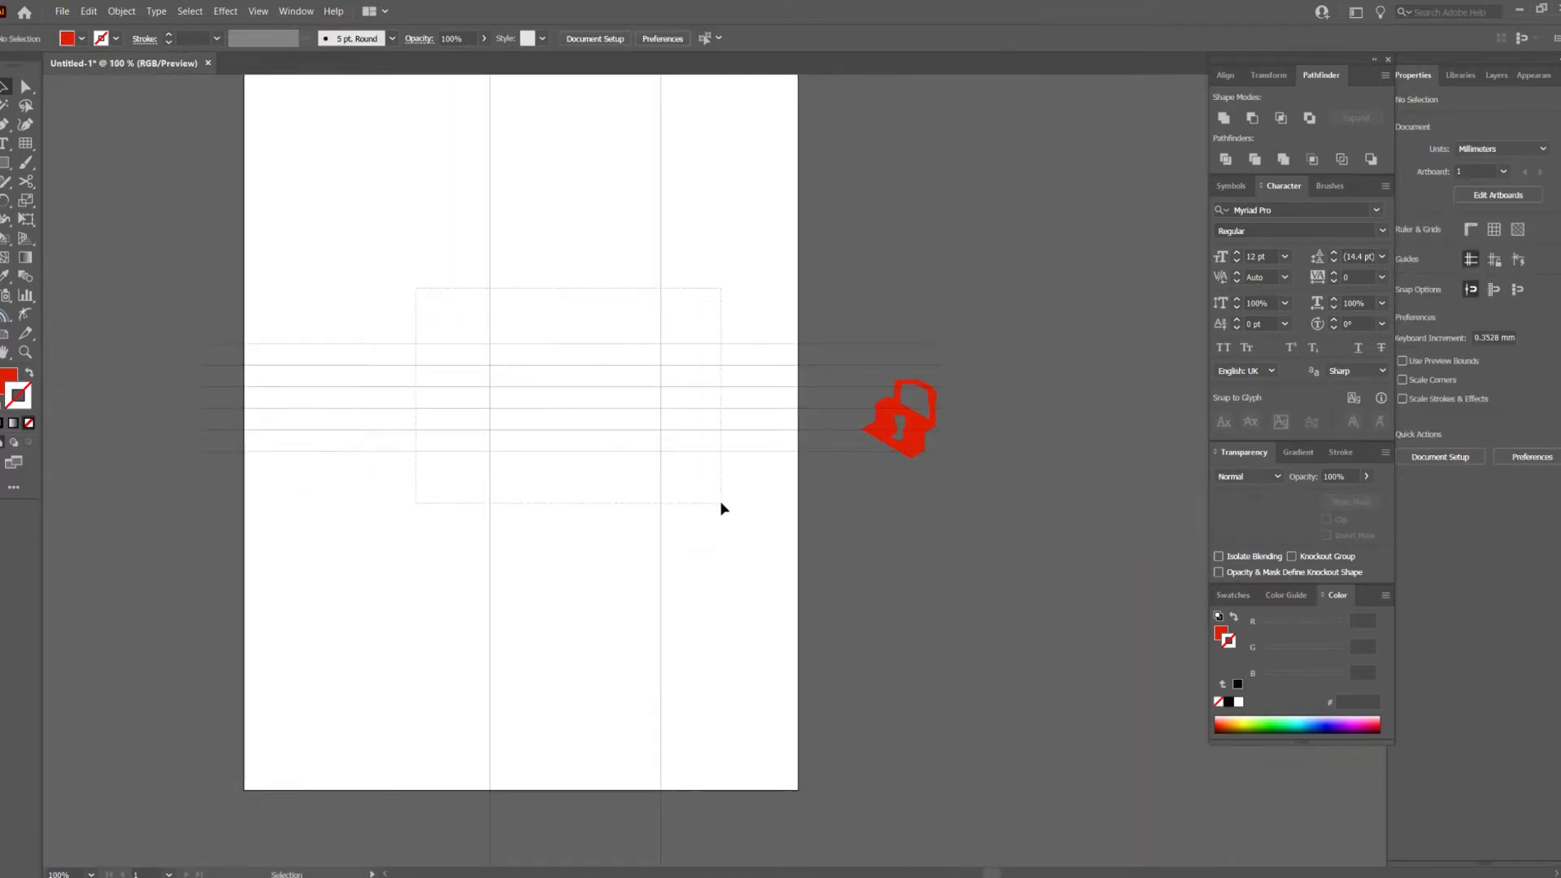
drag(724, 508, 693, 369)
drag(751, 312, 631, 396)
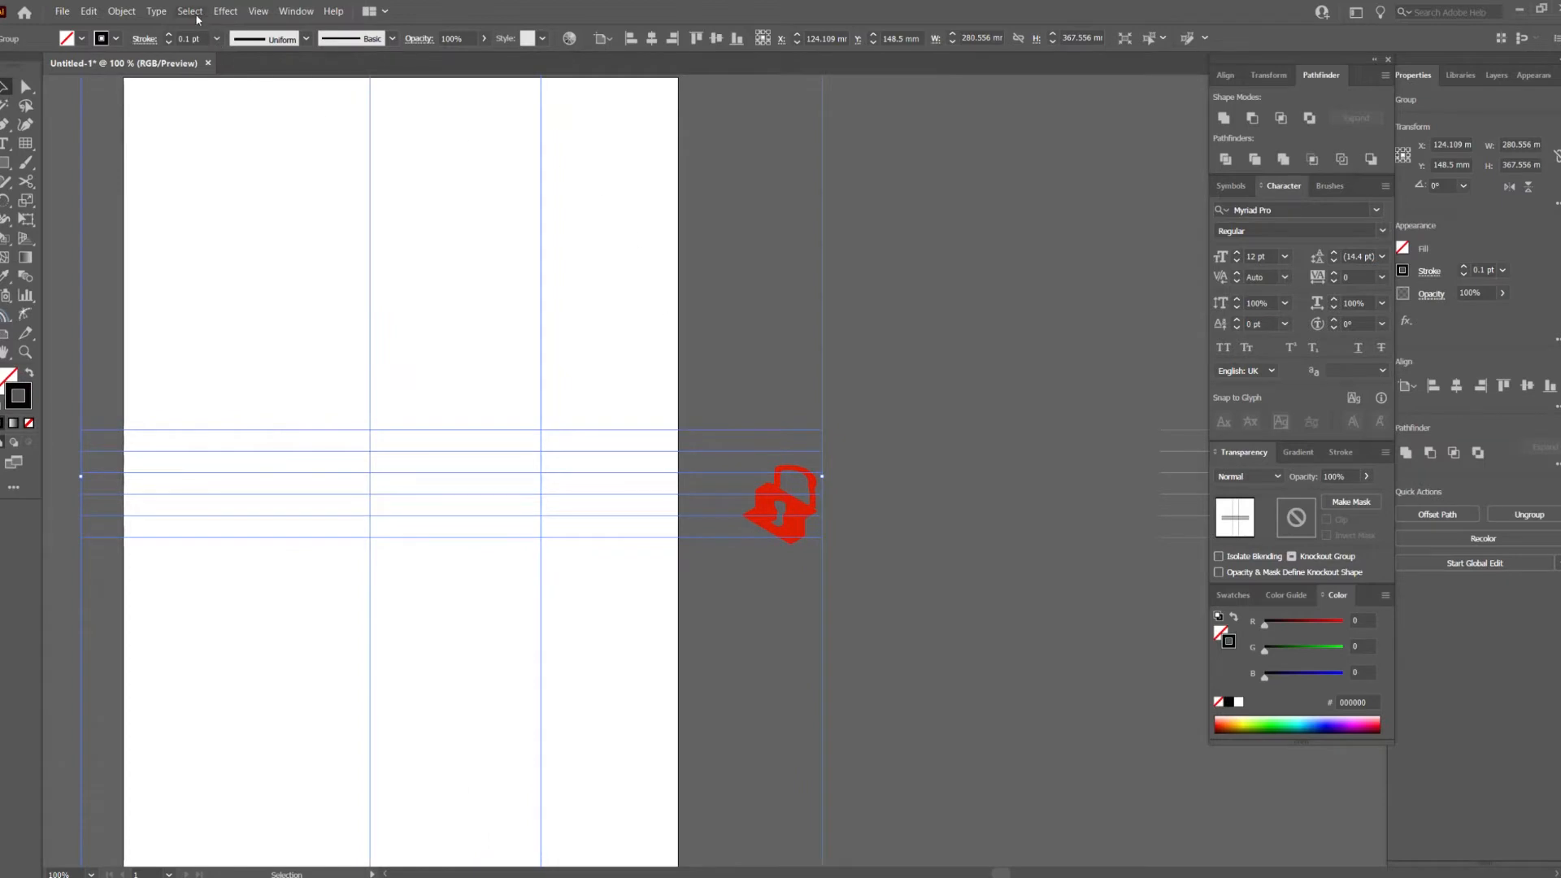
click(225, 11)
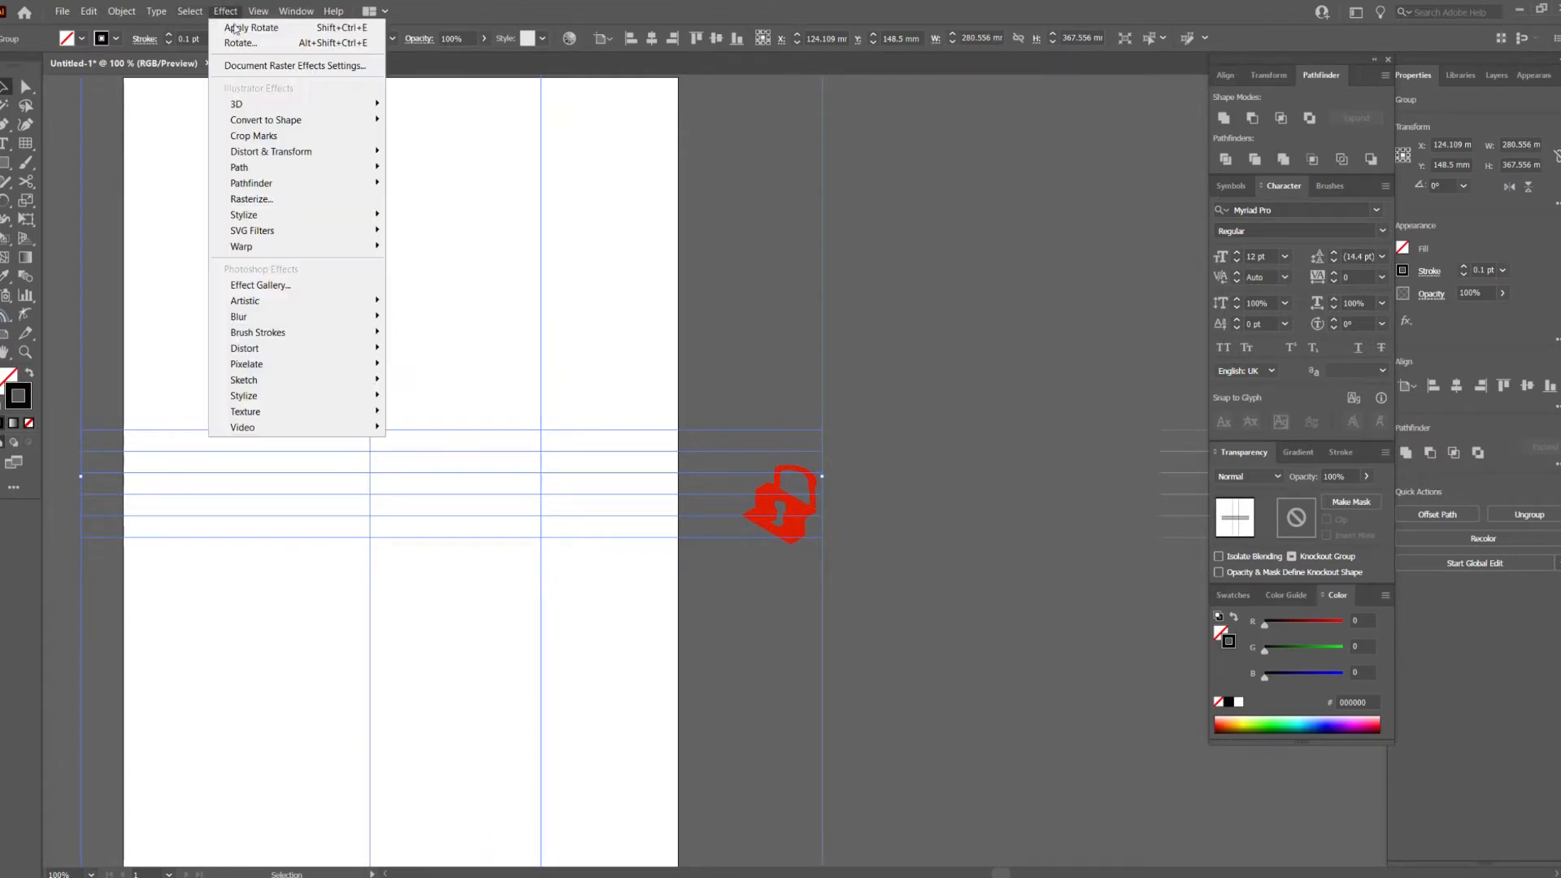
mouse_move(244, 96)
click(447, 133)
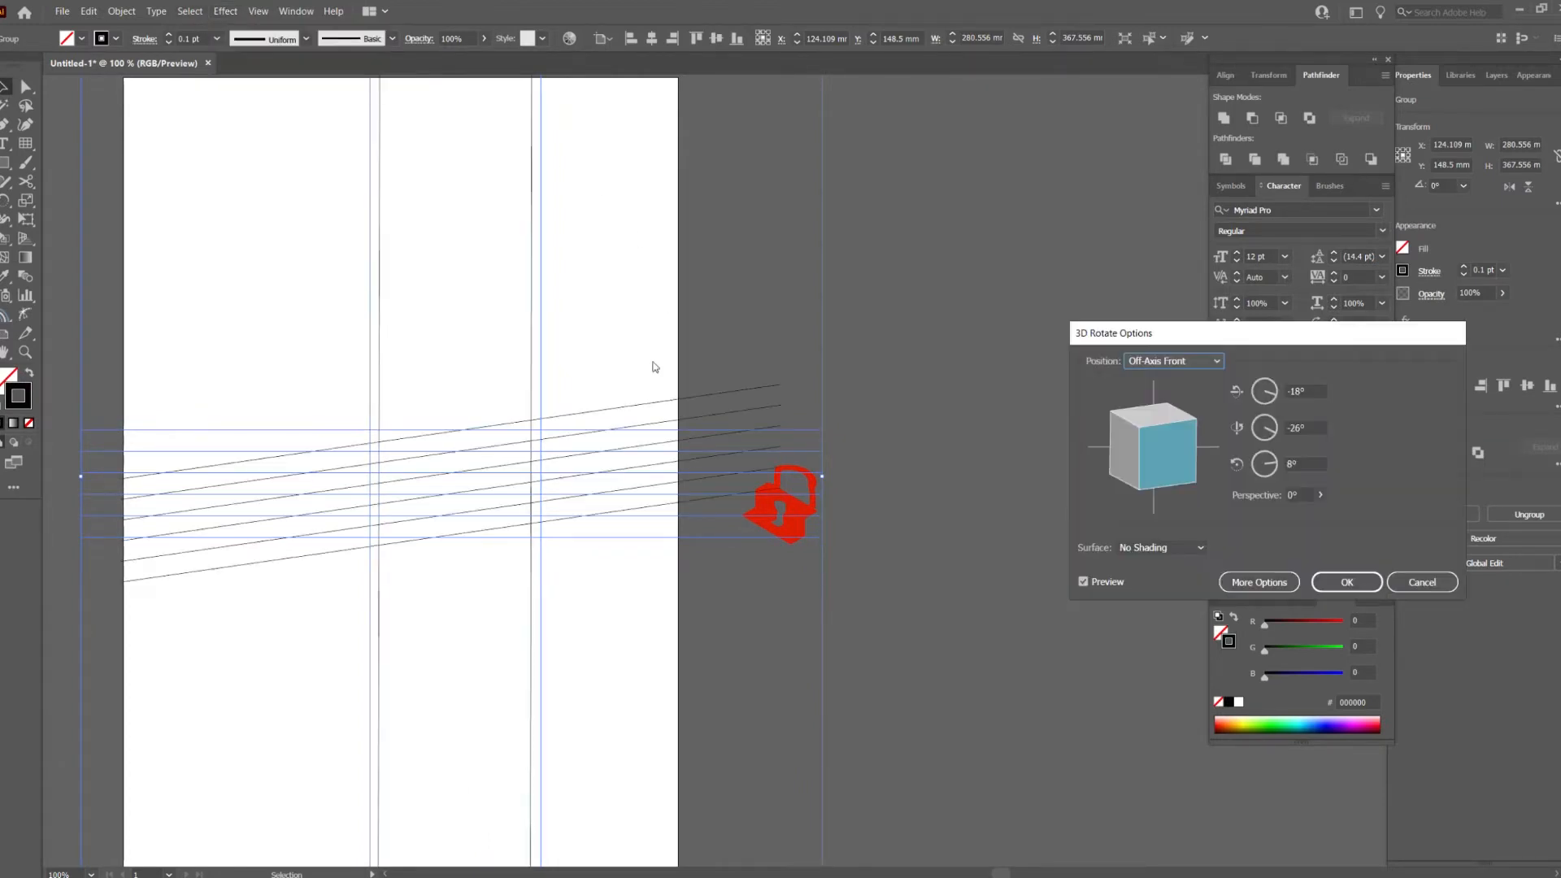
click(1217, 361)
click(1189, 653)
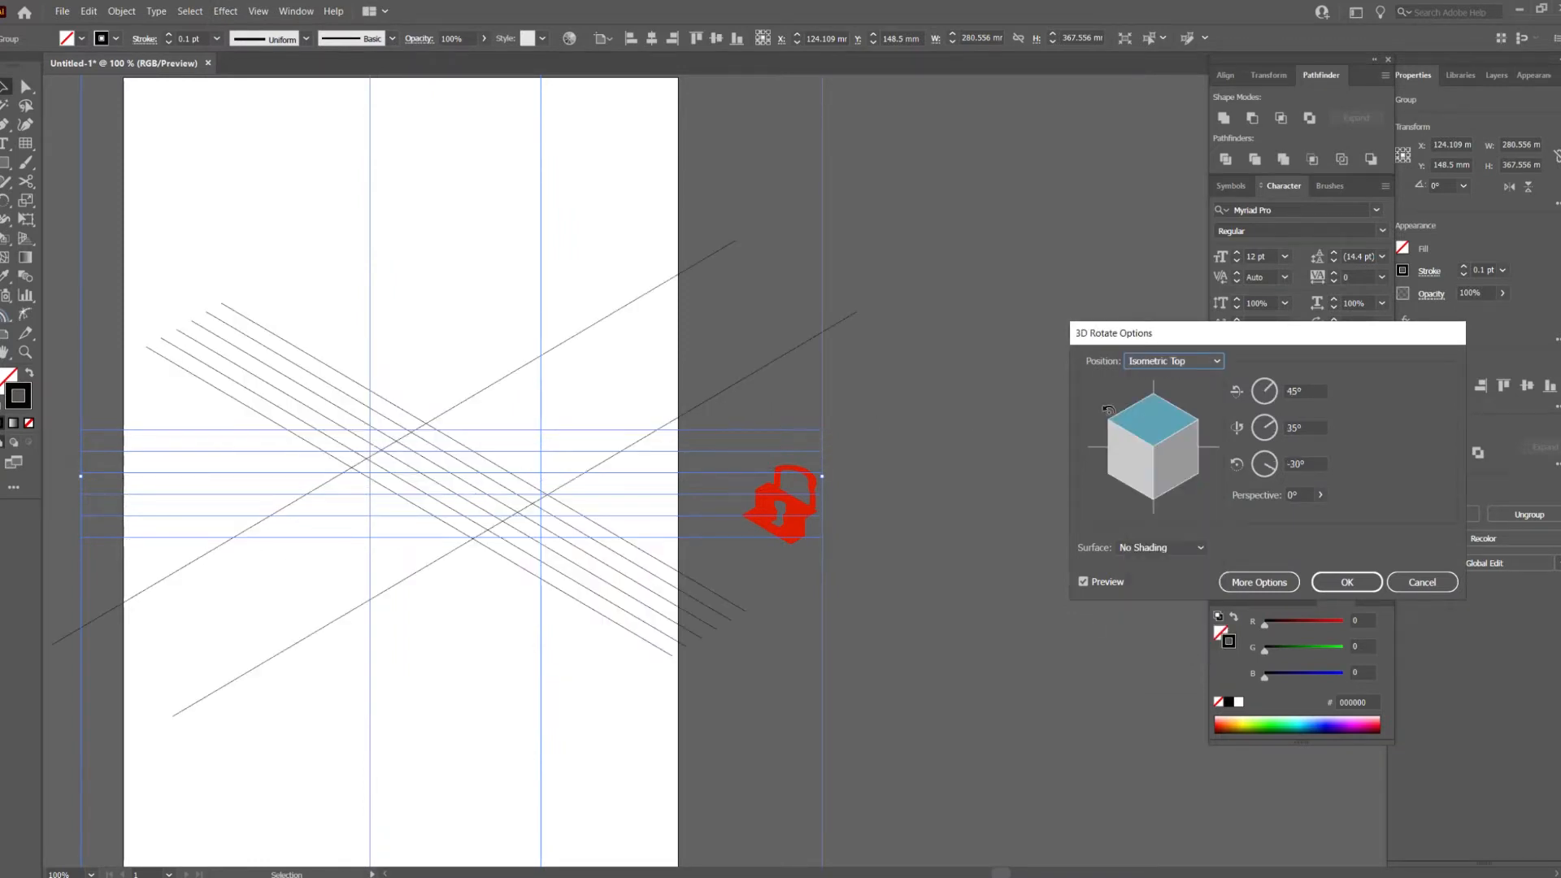
click(1343, 582)
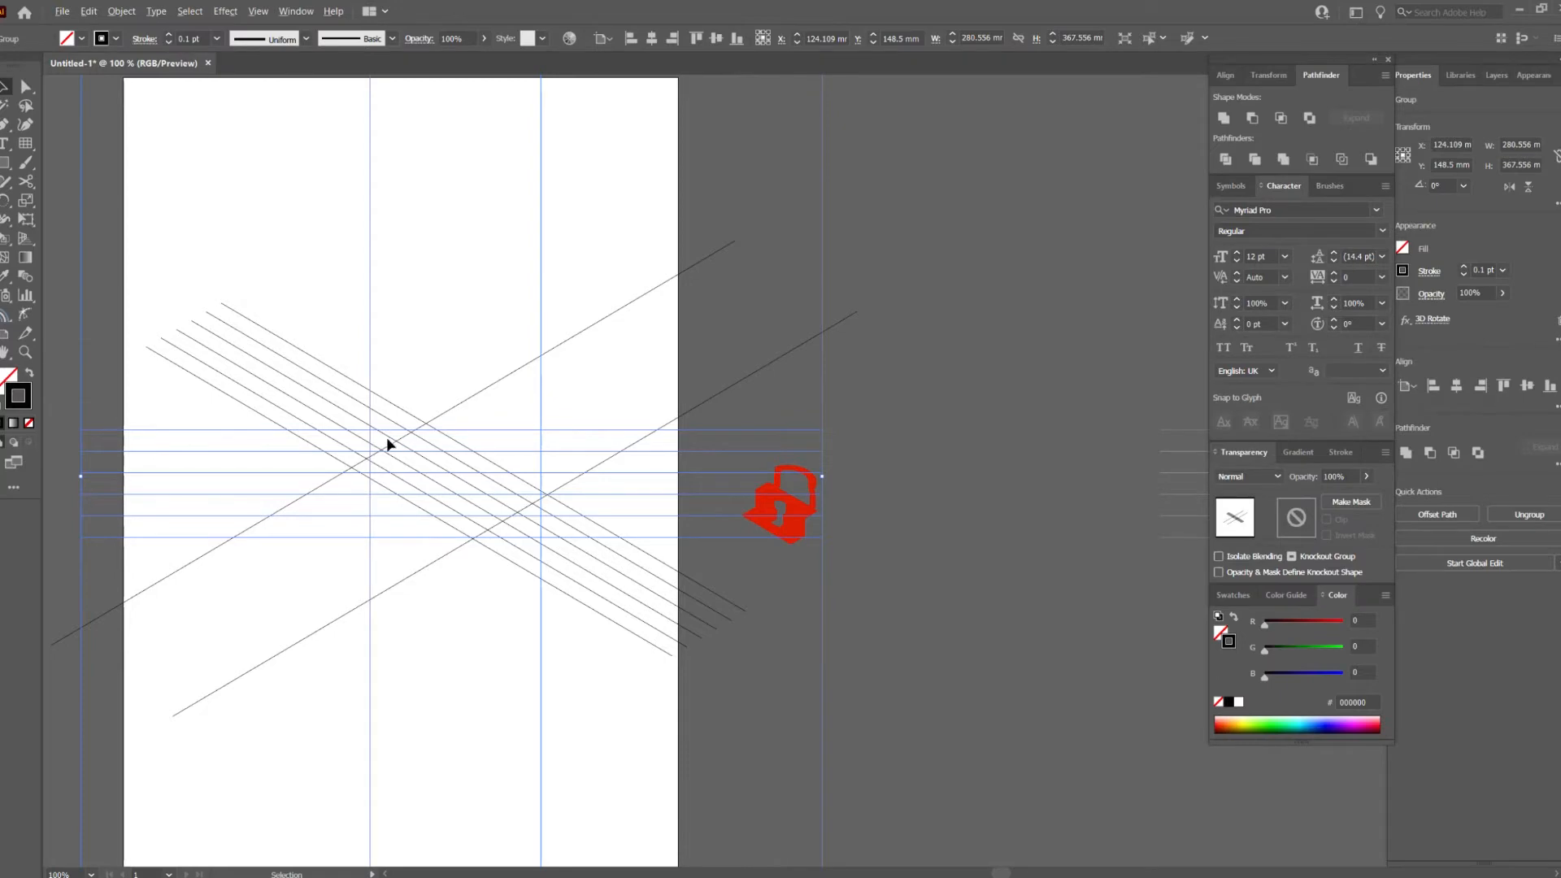
Expand the appearance of the rotated grid lines.
scroll(388, 439, up, 3)
scroll(394, 442, down, 2)
scroll(436, 465, up, 2)
scroll(439, 423, down, 2)
scroll(377, 172, up, 2)
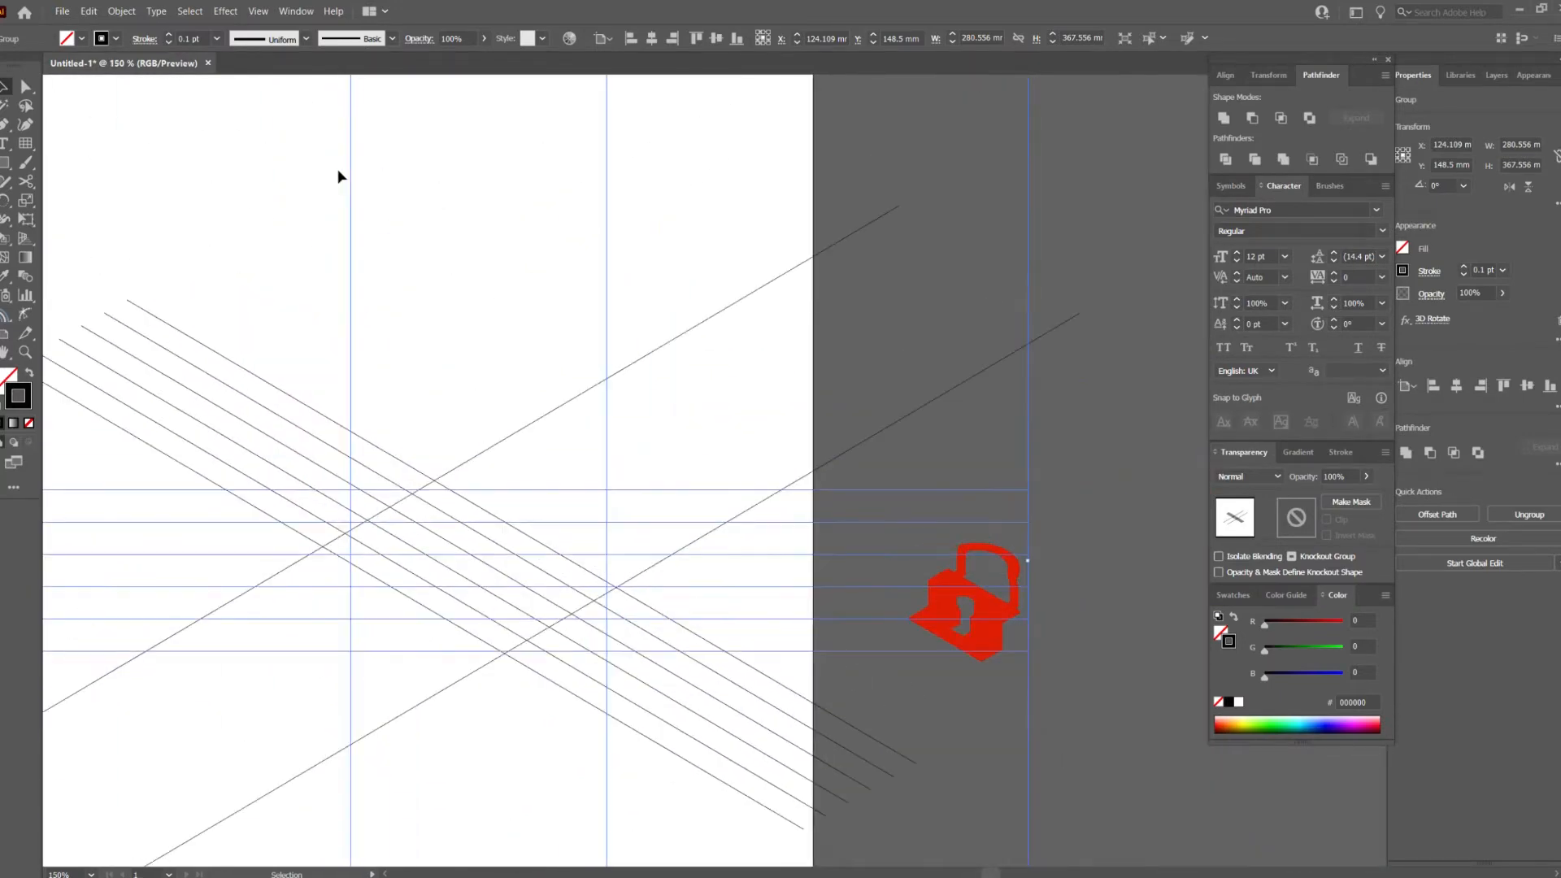
click(121, 12)
click(168, 174)
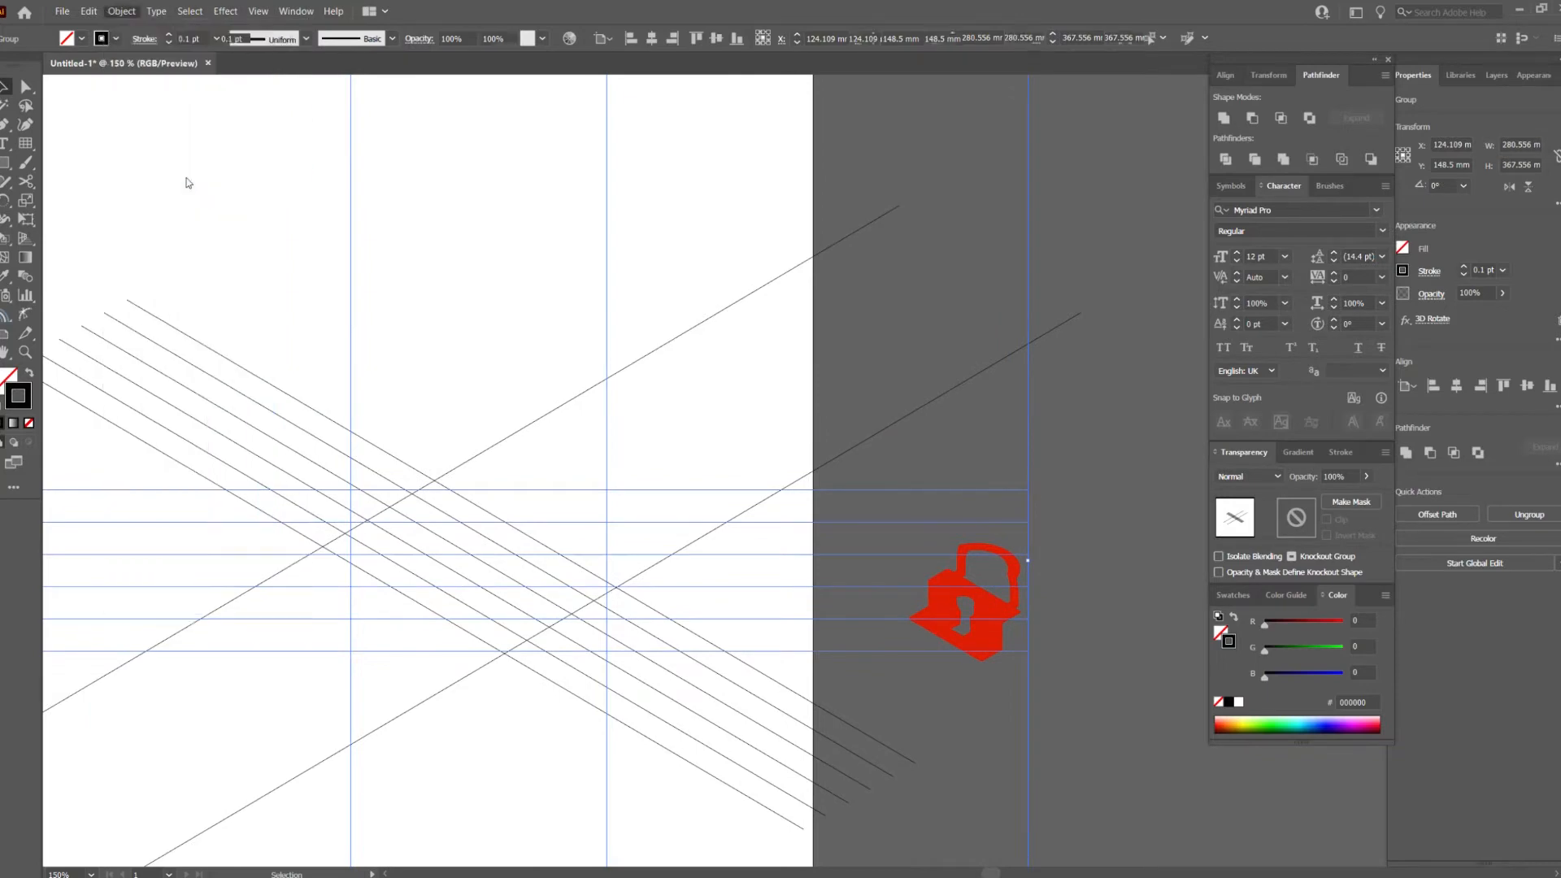
Ungroup the expanded isometric grid and release its clipping mask.
scroll(375, 483, up, 5)
scroll(373, 486, down, 5)
right_click(429, 483)
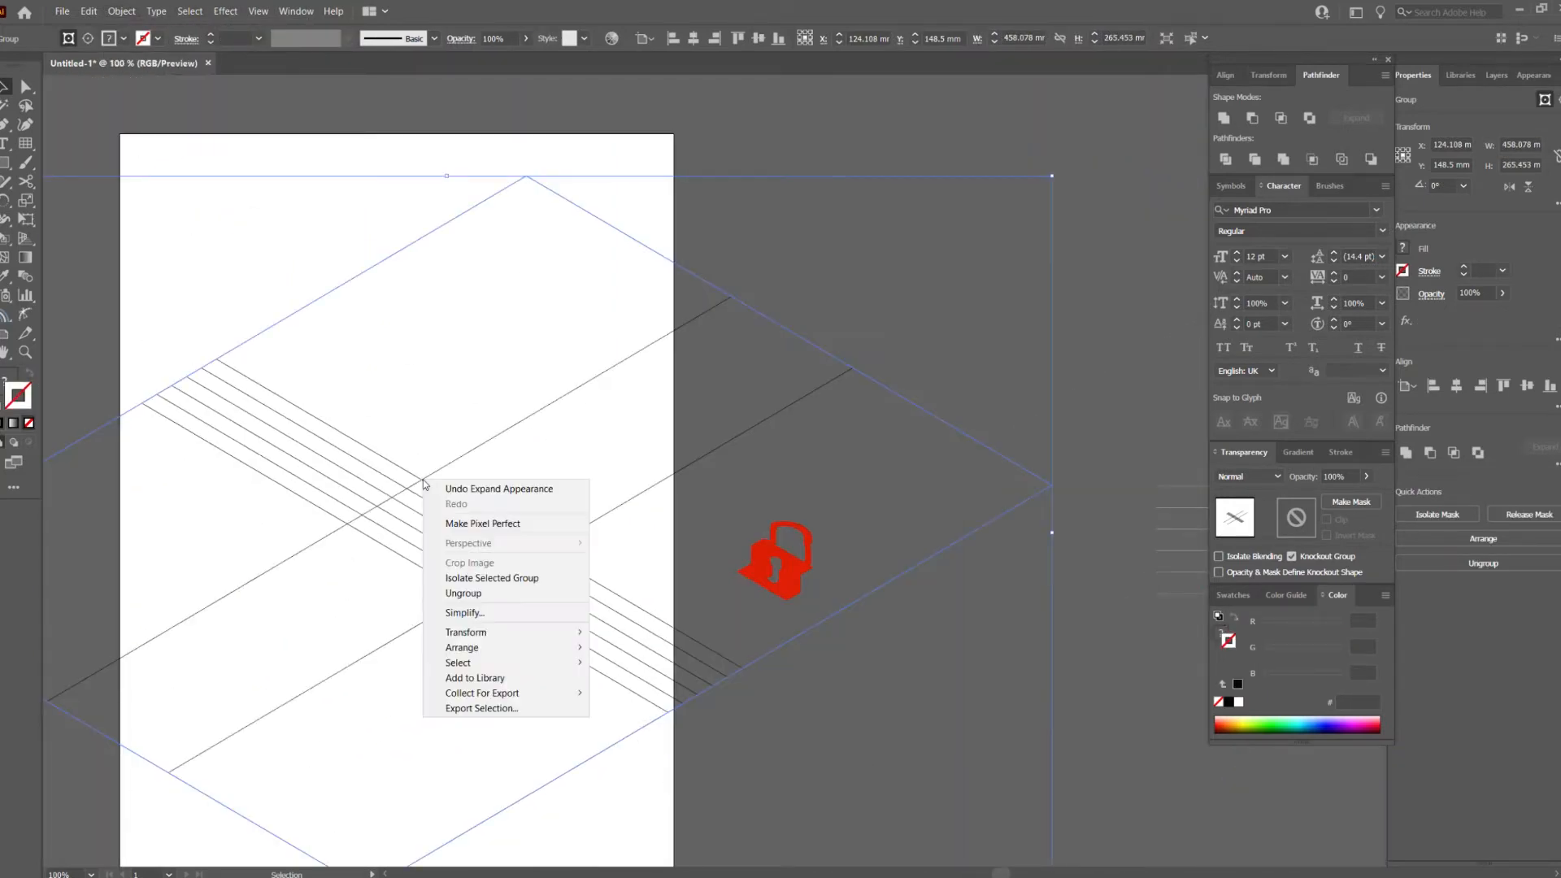
click(476, 593)
right_click(425, 490)
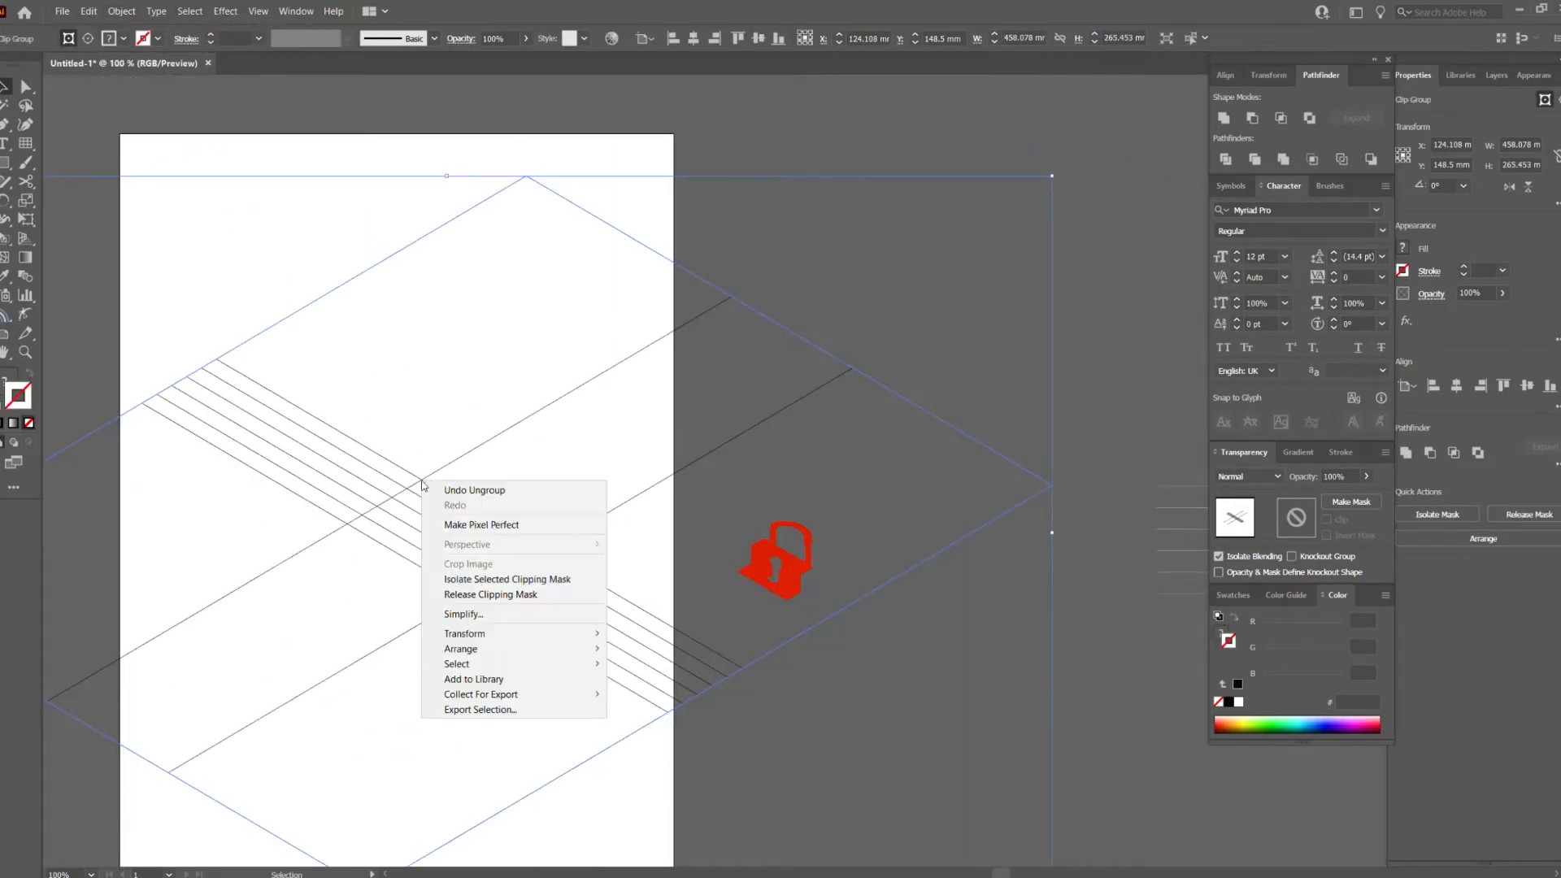
click(484, 592)
click(439, 428)
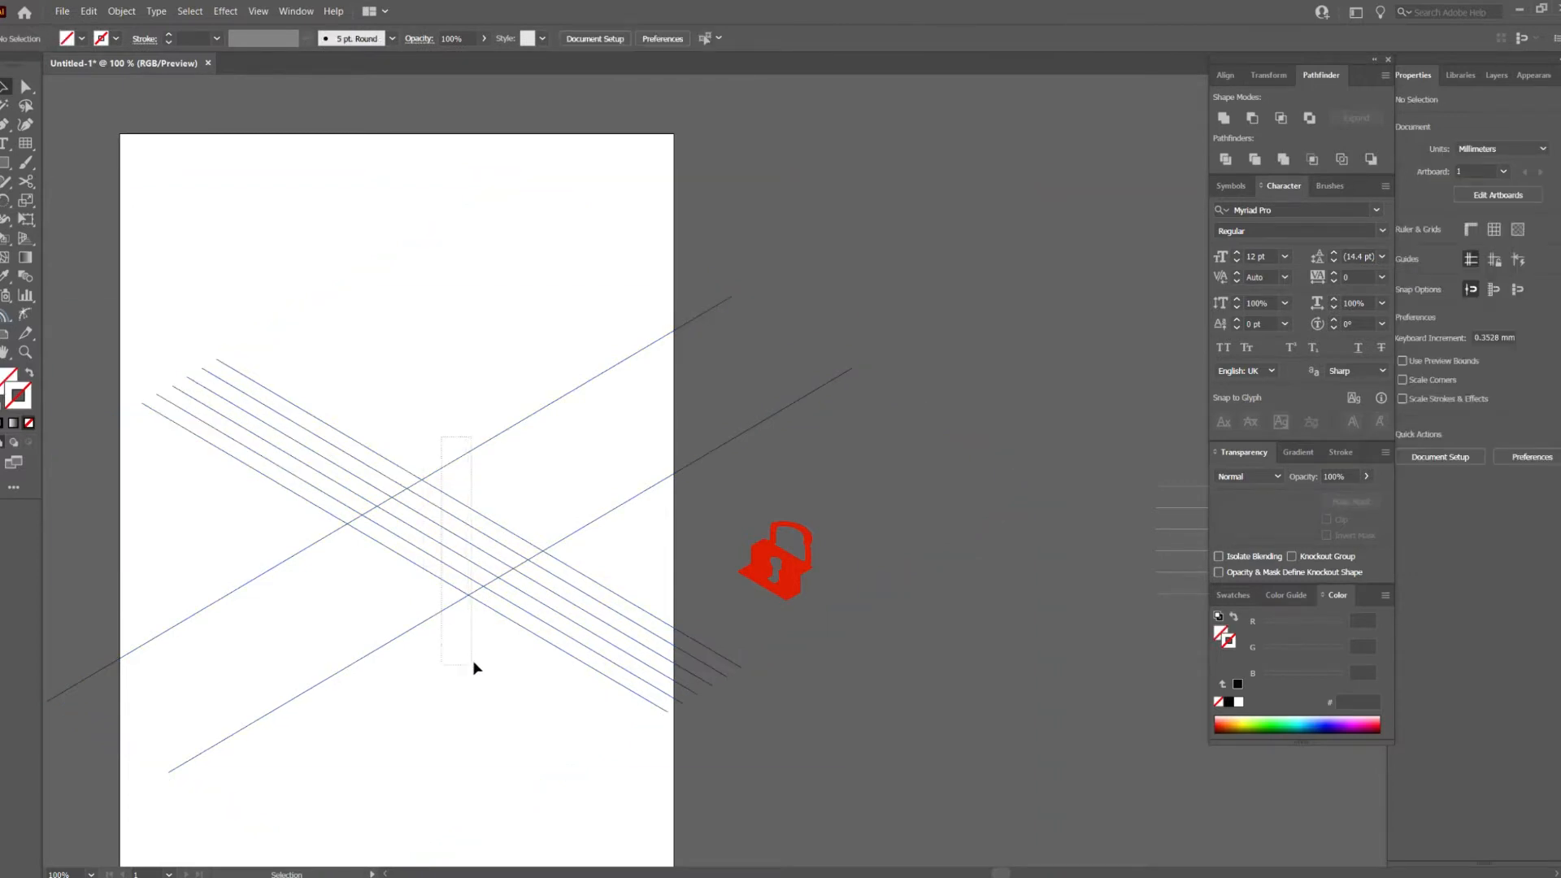
Move the isometric grid lines above the artboard and delete the leftover clipping shape.
drag(472, 661, 475, 652)
scroll(450, 492, down, 2)
drag(625, 483, 691, 206)
drag(293, 391, 443, 612)
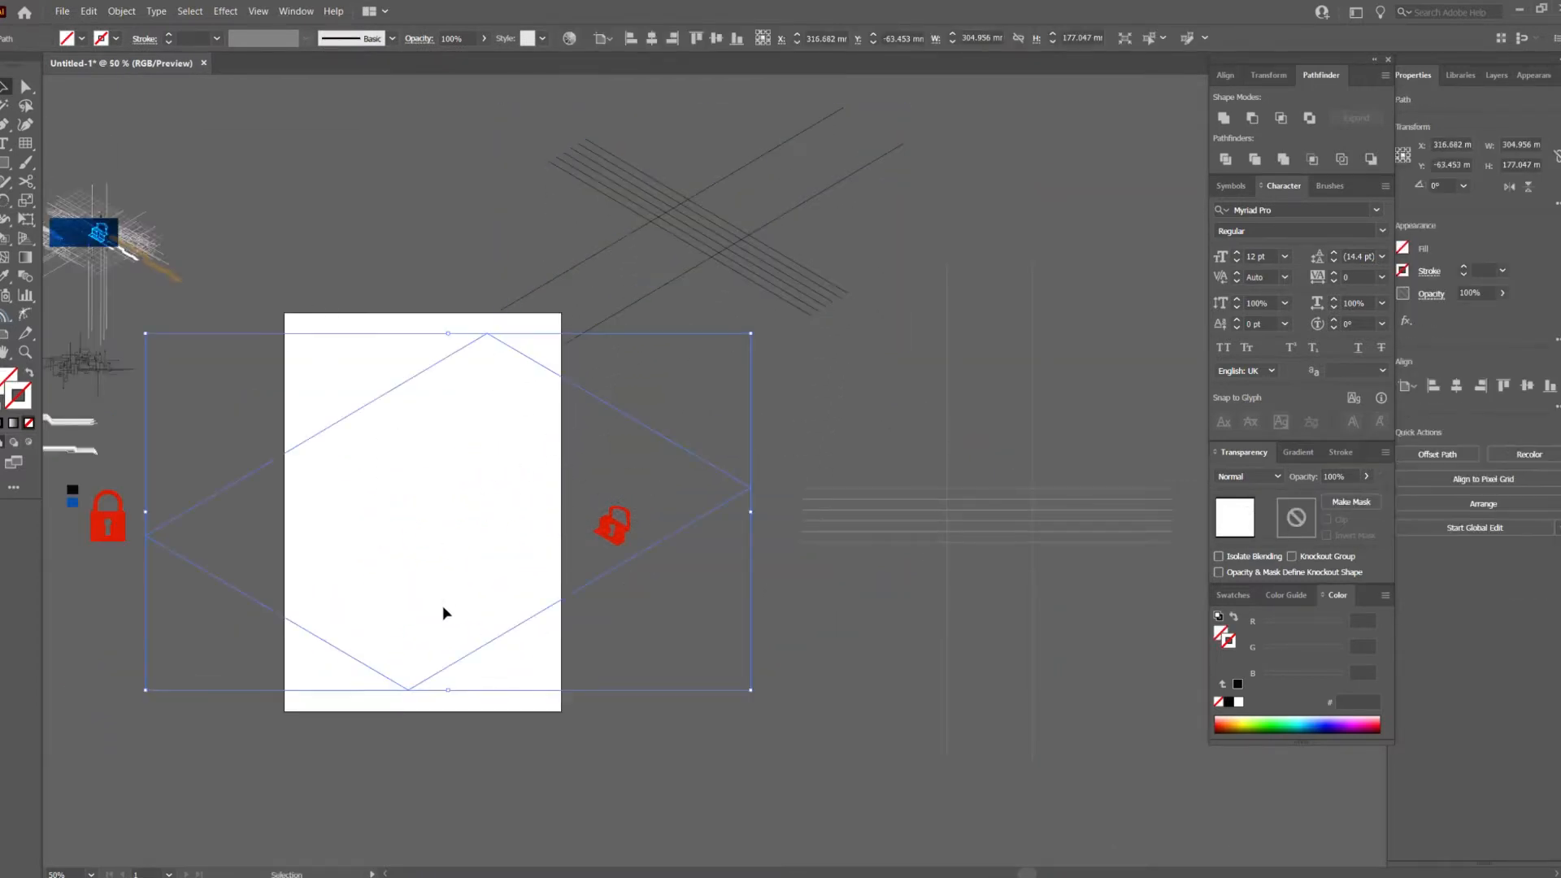
click(453, 562)
Move the isometric grid over the isometric padlock and scale it down to about 160 × 93 mm.
click(676, 189)
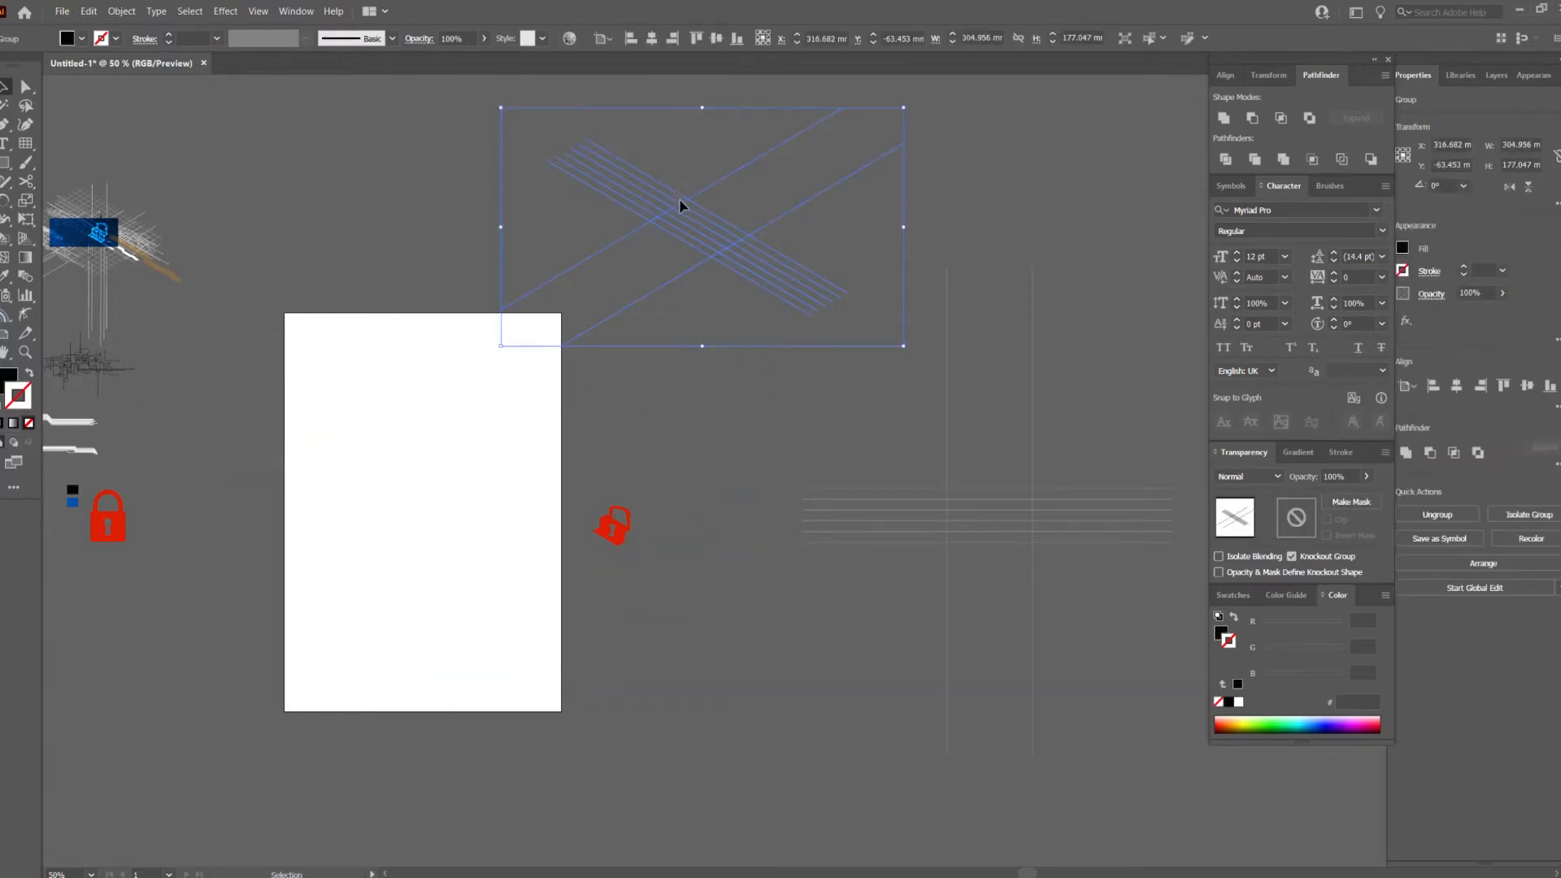
drag(681, 210, 600, 498)
scroll(600, 497, up, 5)
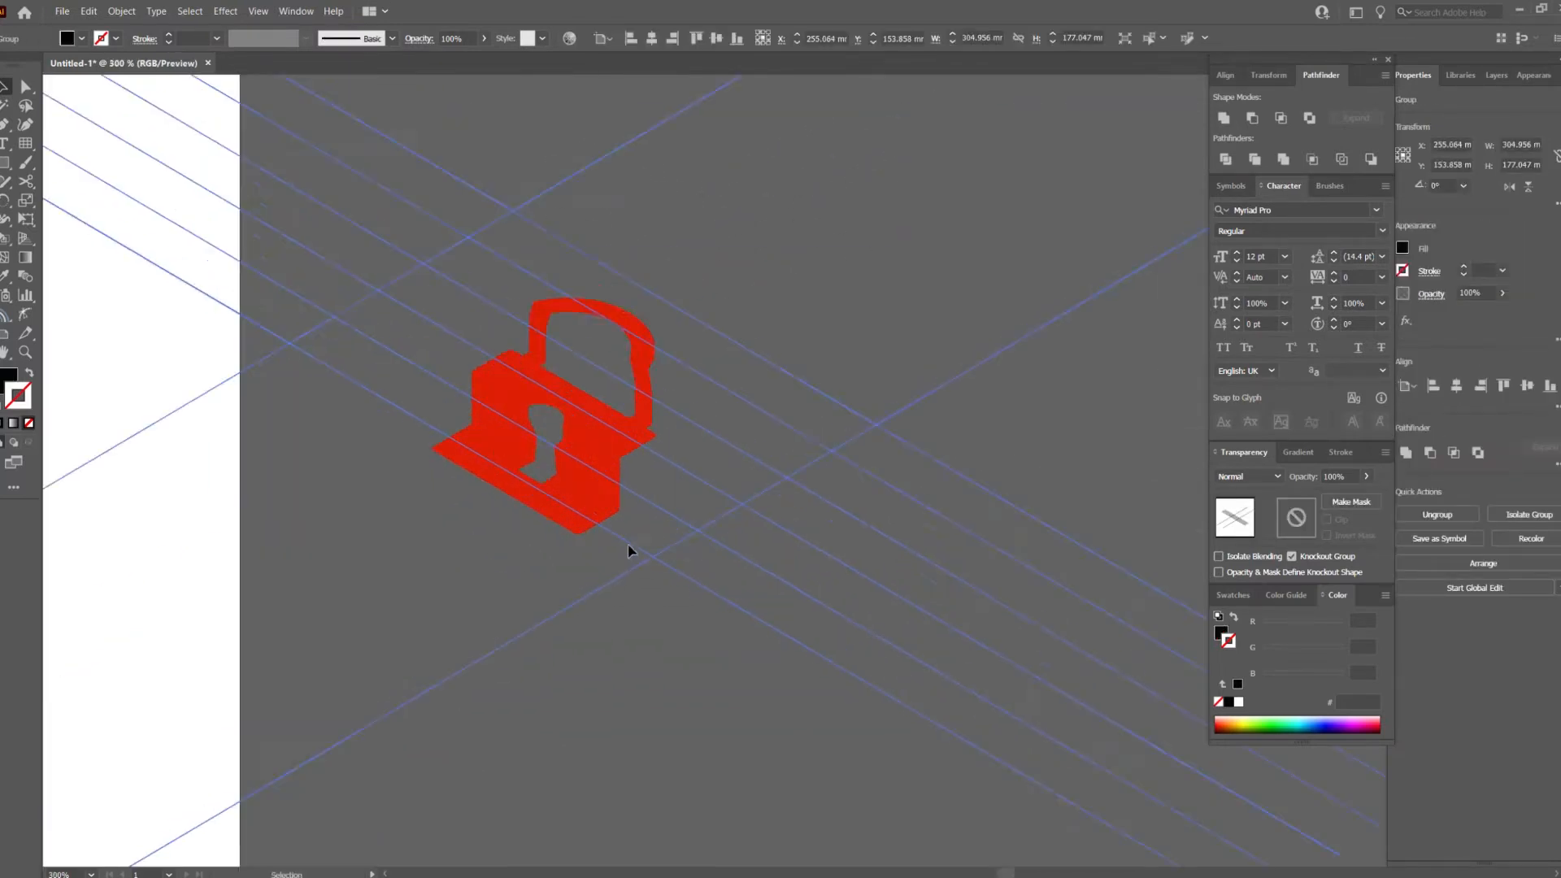
scroll(627, 547, down, 3)
drag(618, 252, 633, 421)
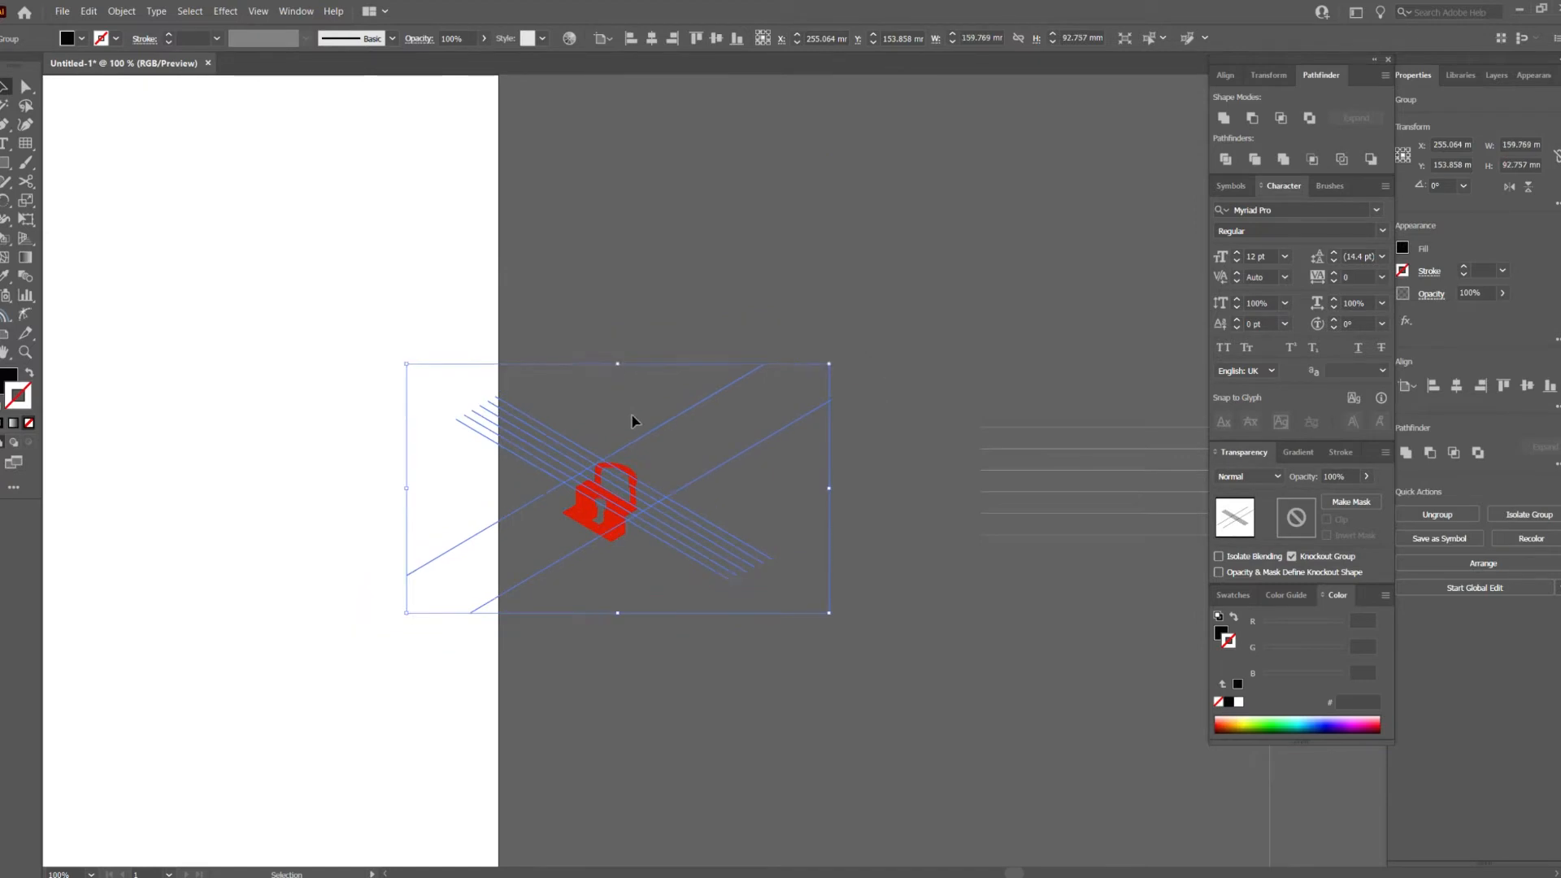
click(633, 420)
scroll(840, 446, up, 4)
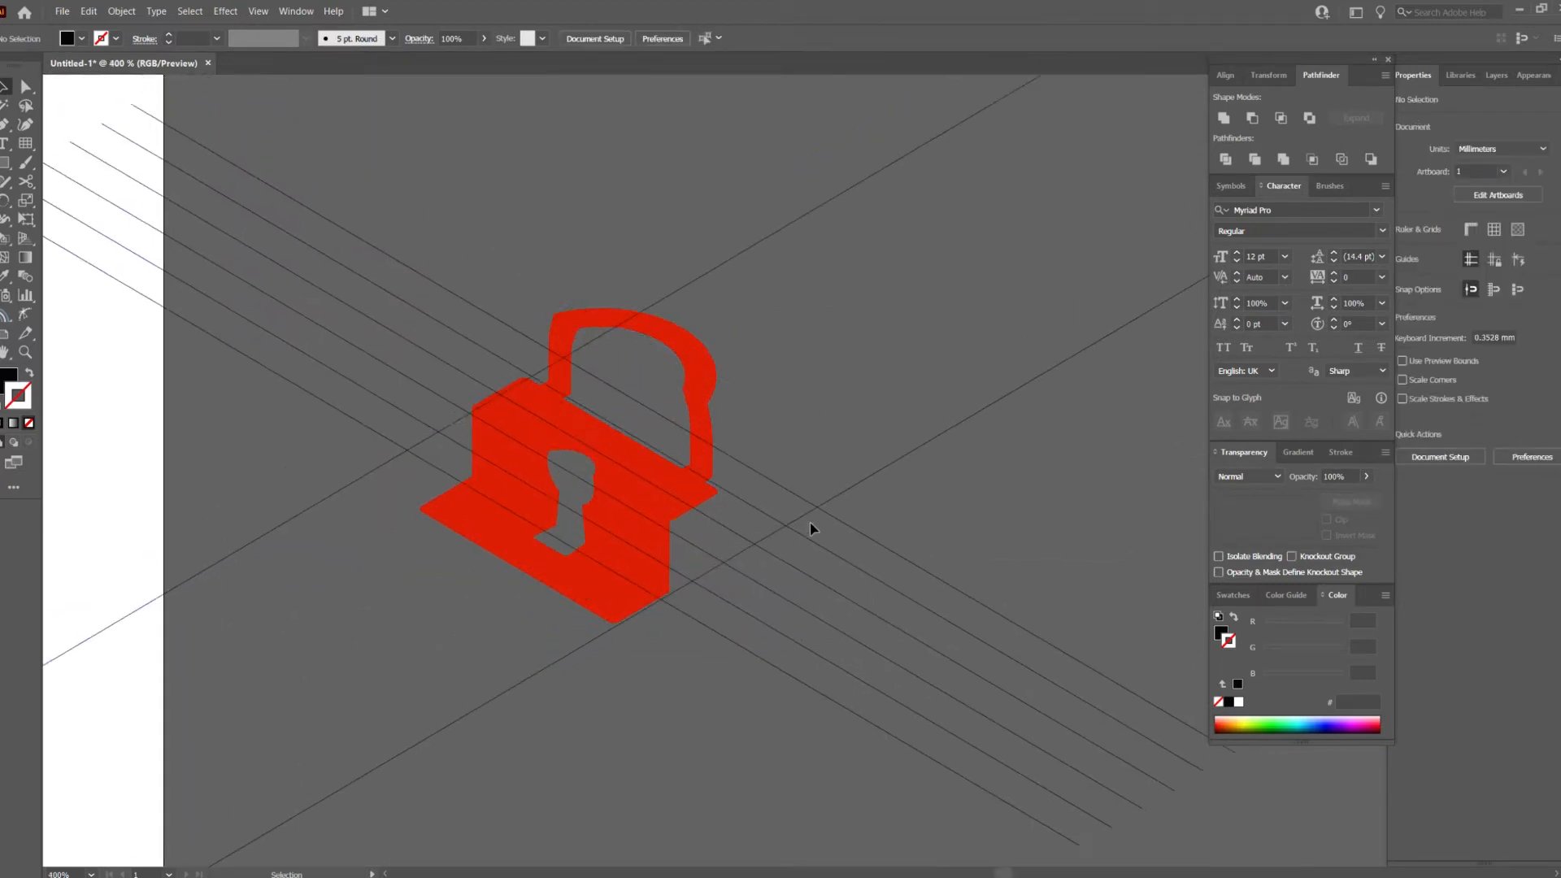
scroll(784, 526, down, 4)
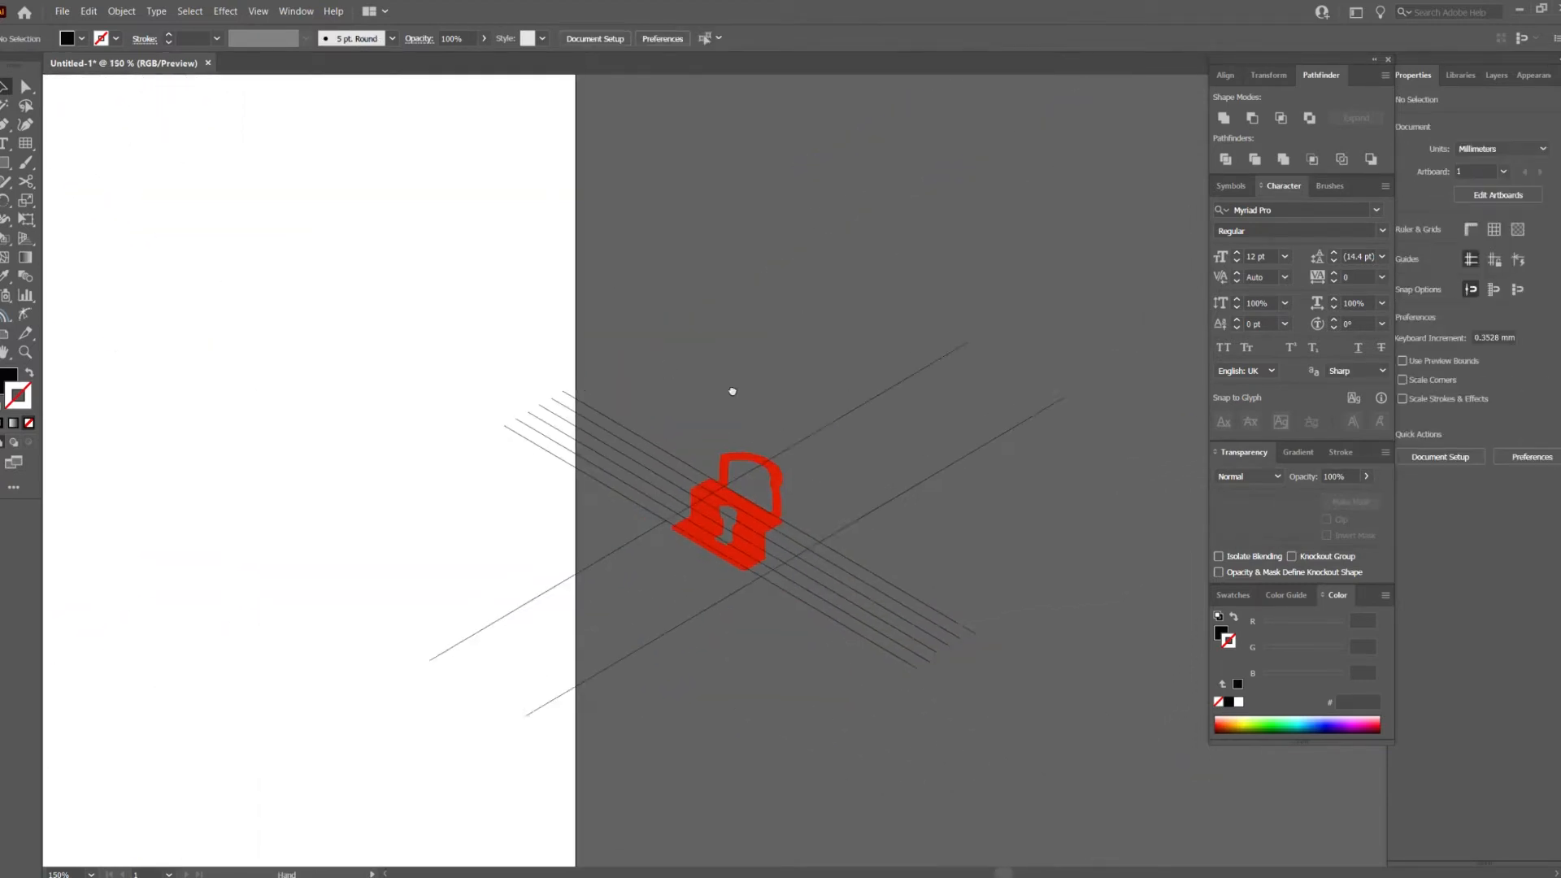
Draw a black rectangle about 107 × 45 mm in the upper part of the artboard.
click(6, 169)
scroll(203, 289, left, 5)
scroll(204, 288, up, 1)
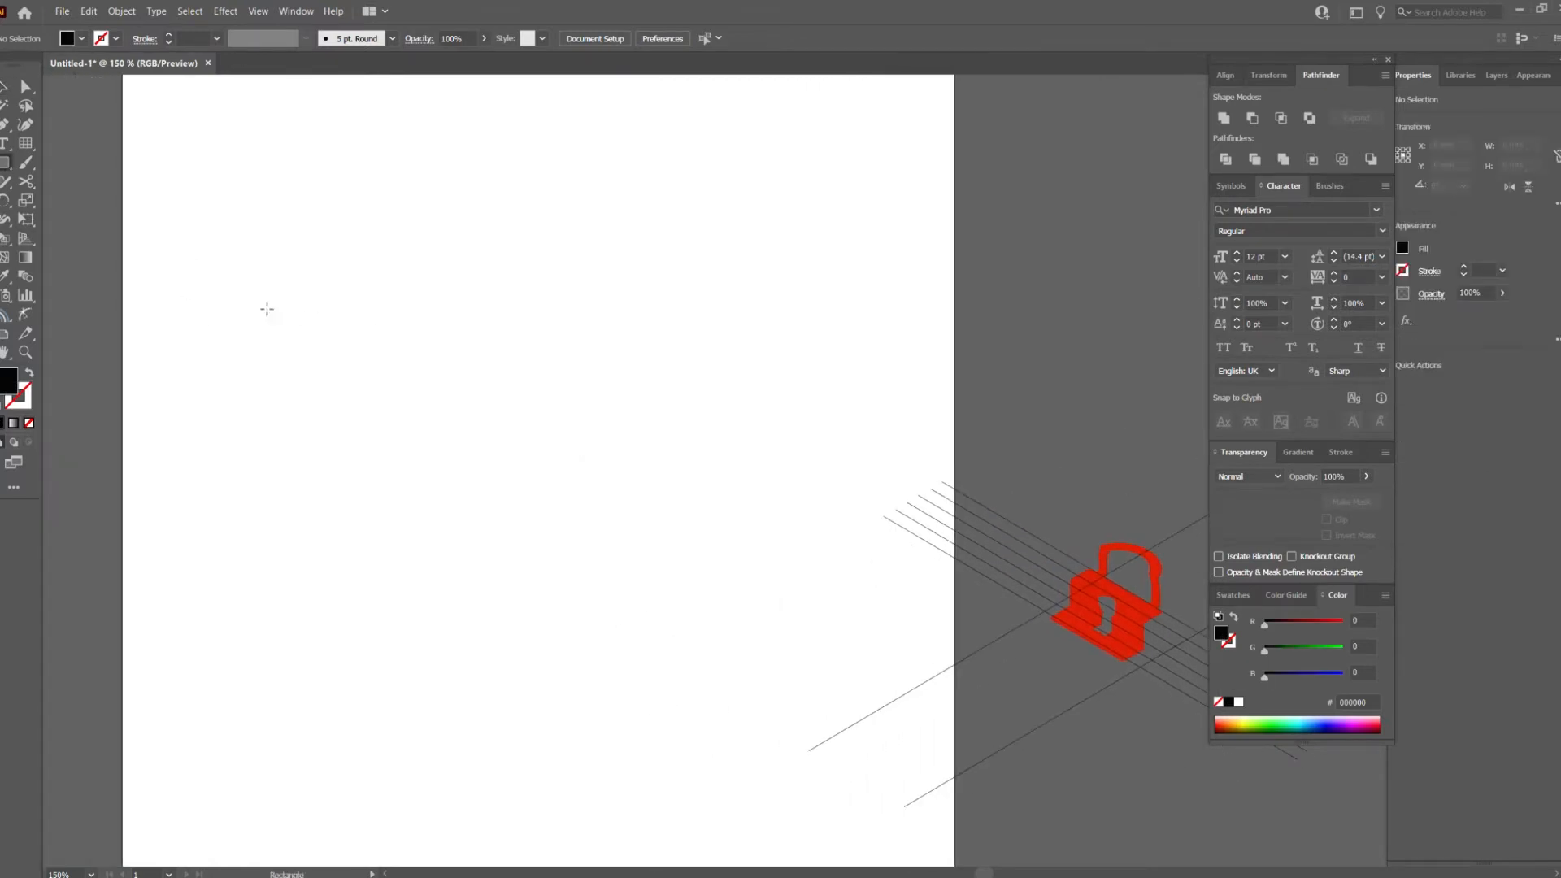
drag(268, 309, 691, 493)
click(3, 86)
Move the black and blue colour swatches onto the artboard beside the black rectangle.
scroll(77, 251, down, 2)
scroll(188, 363, left, 6)
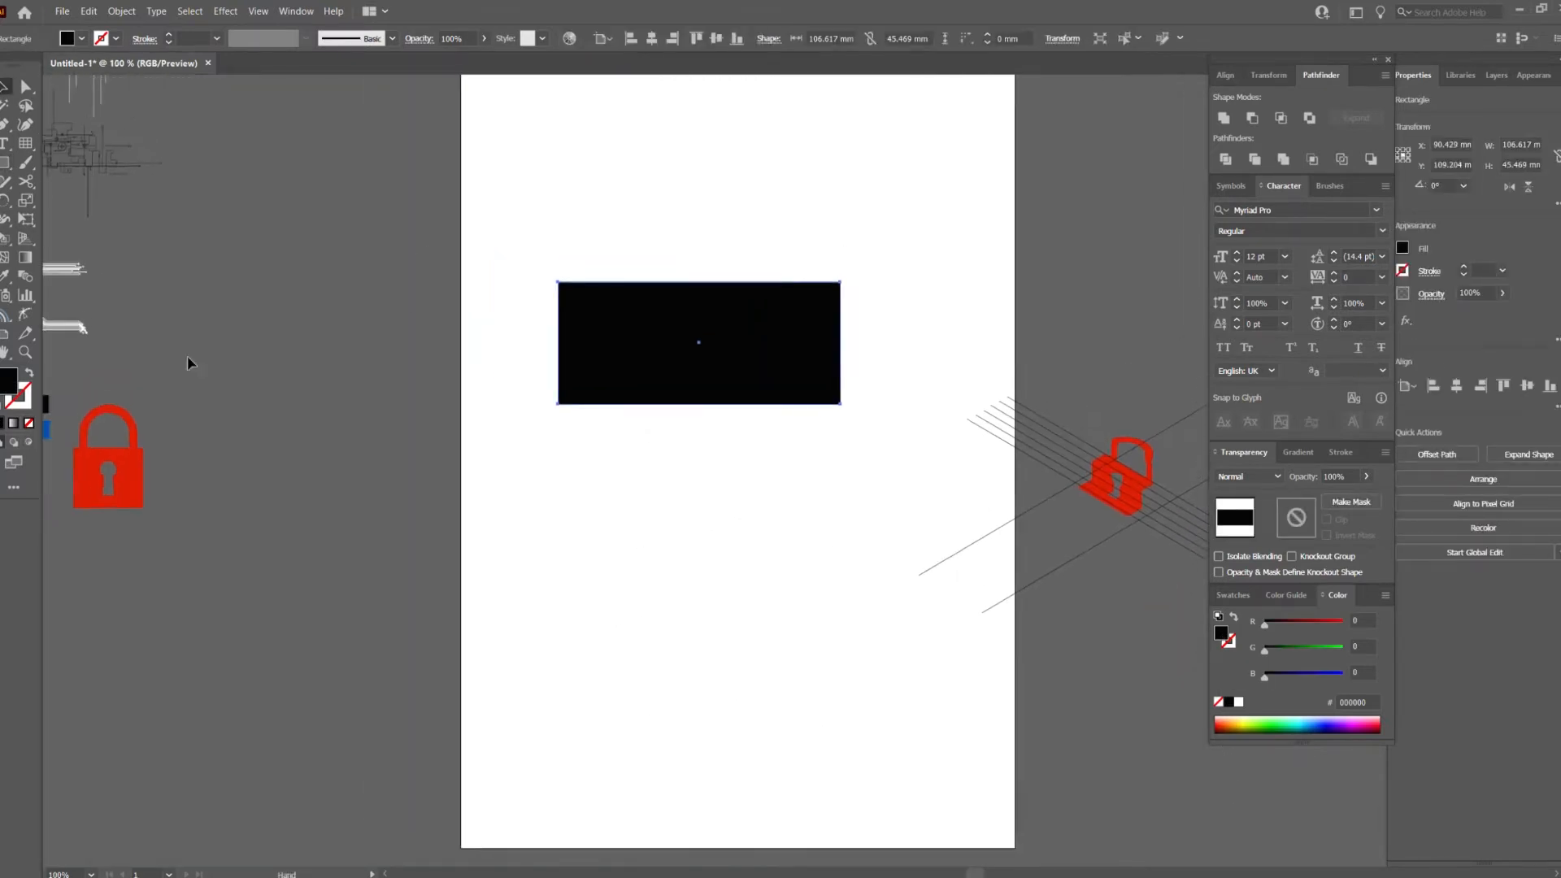
click(202, 370)
drag(202, 370, 659, 307)
click(756, 412)
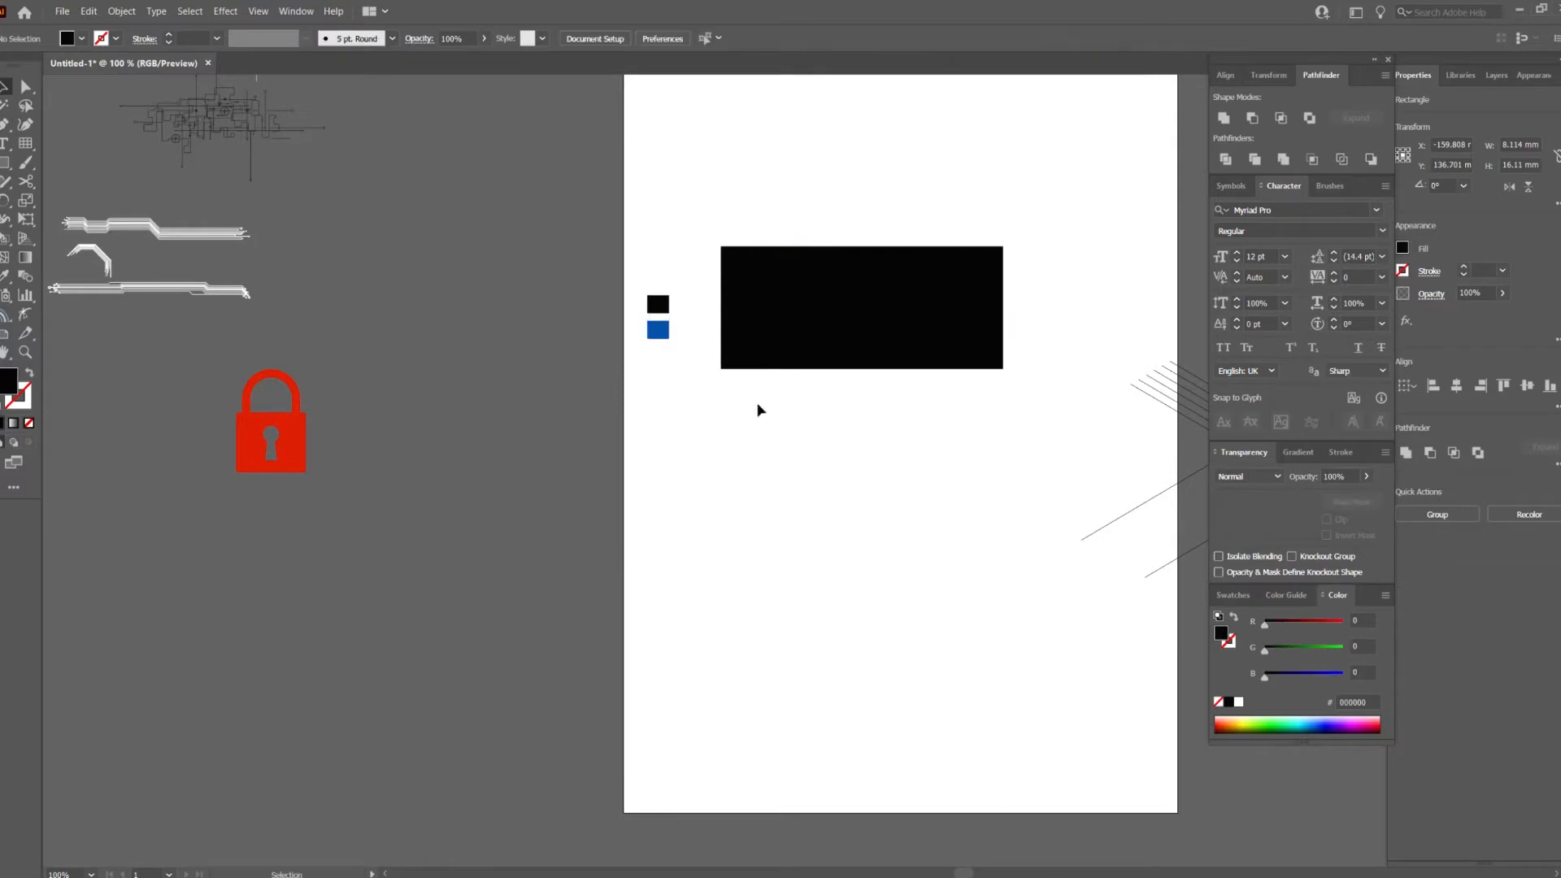
Fill the black rectangle with a linear gradient.
scroll(564, 373, right, 5)
scroll(565, 374, up, 1)
click(564, 373)
click(1298, 452)
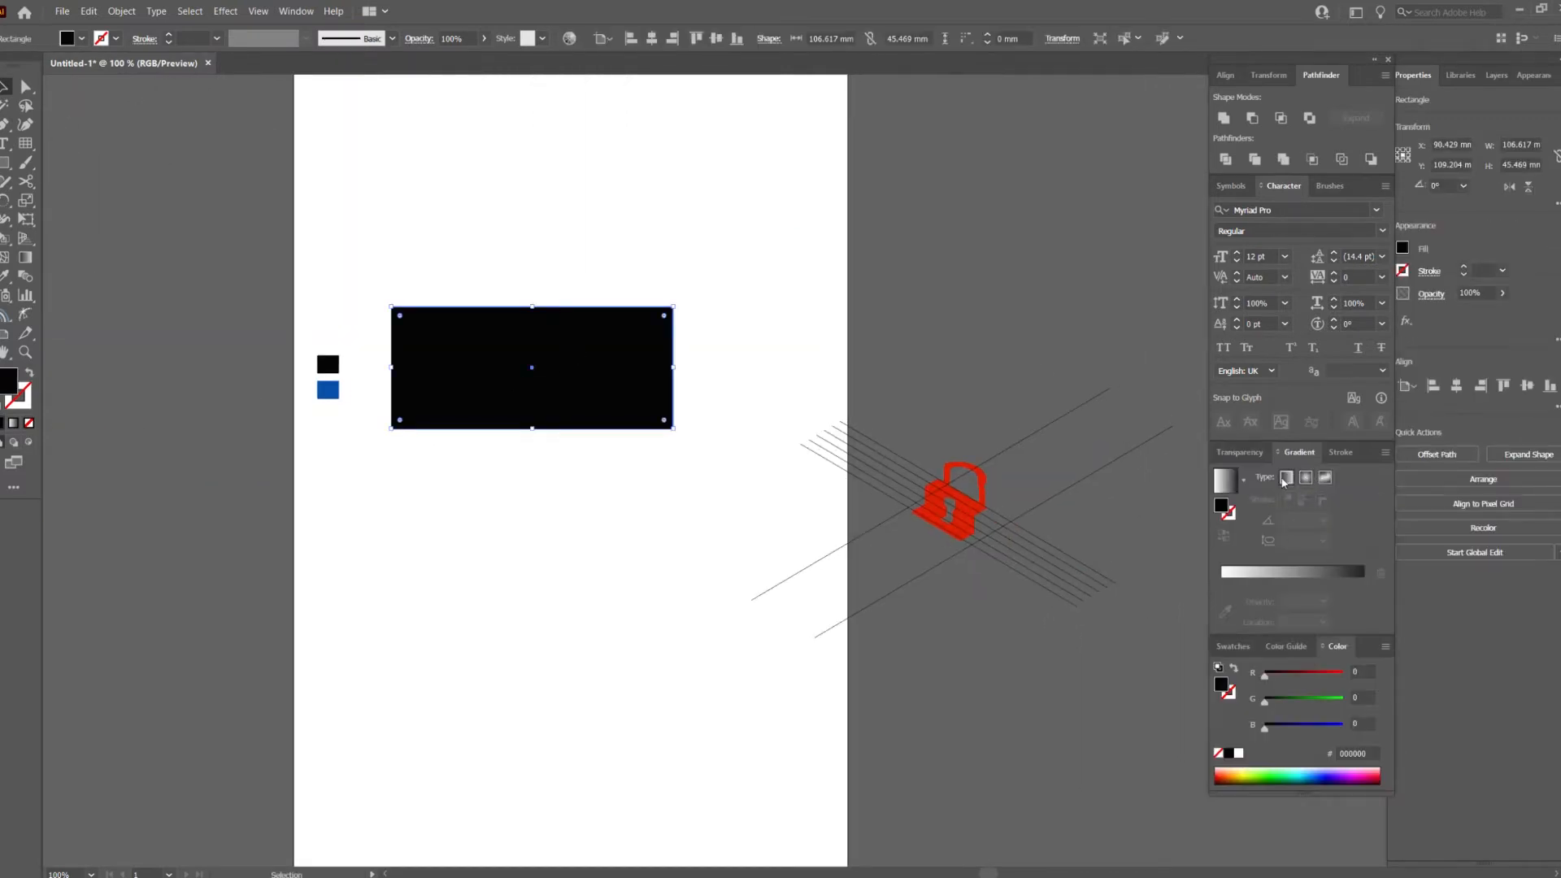
click(1286, 478)
Copy the blue swatch's hex code and switch both colour stops of the rectangle's gradient to RGB.
scroll(375, 379, up, 1)
click(305, 397)
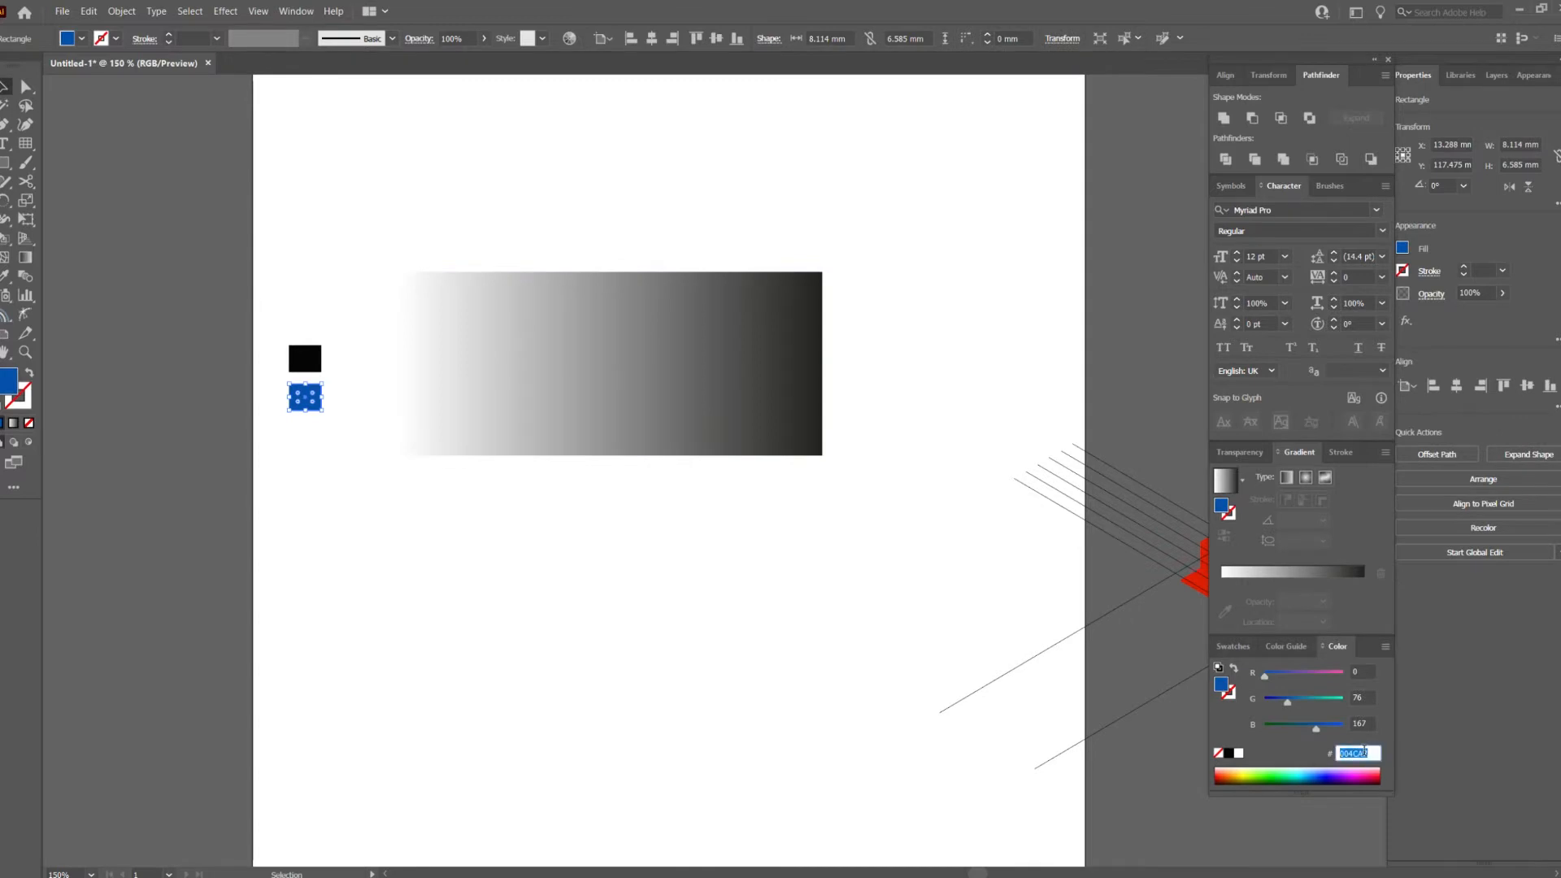
click(768, 378)
click(1221, 600)
click(1387, 668)
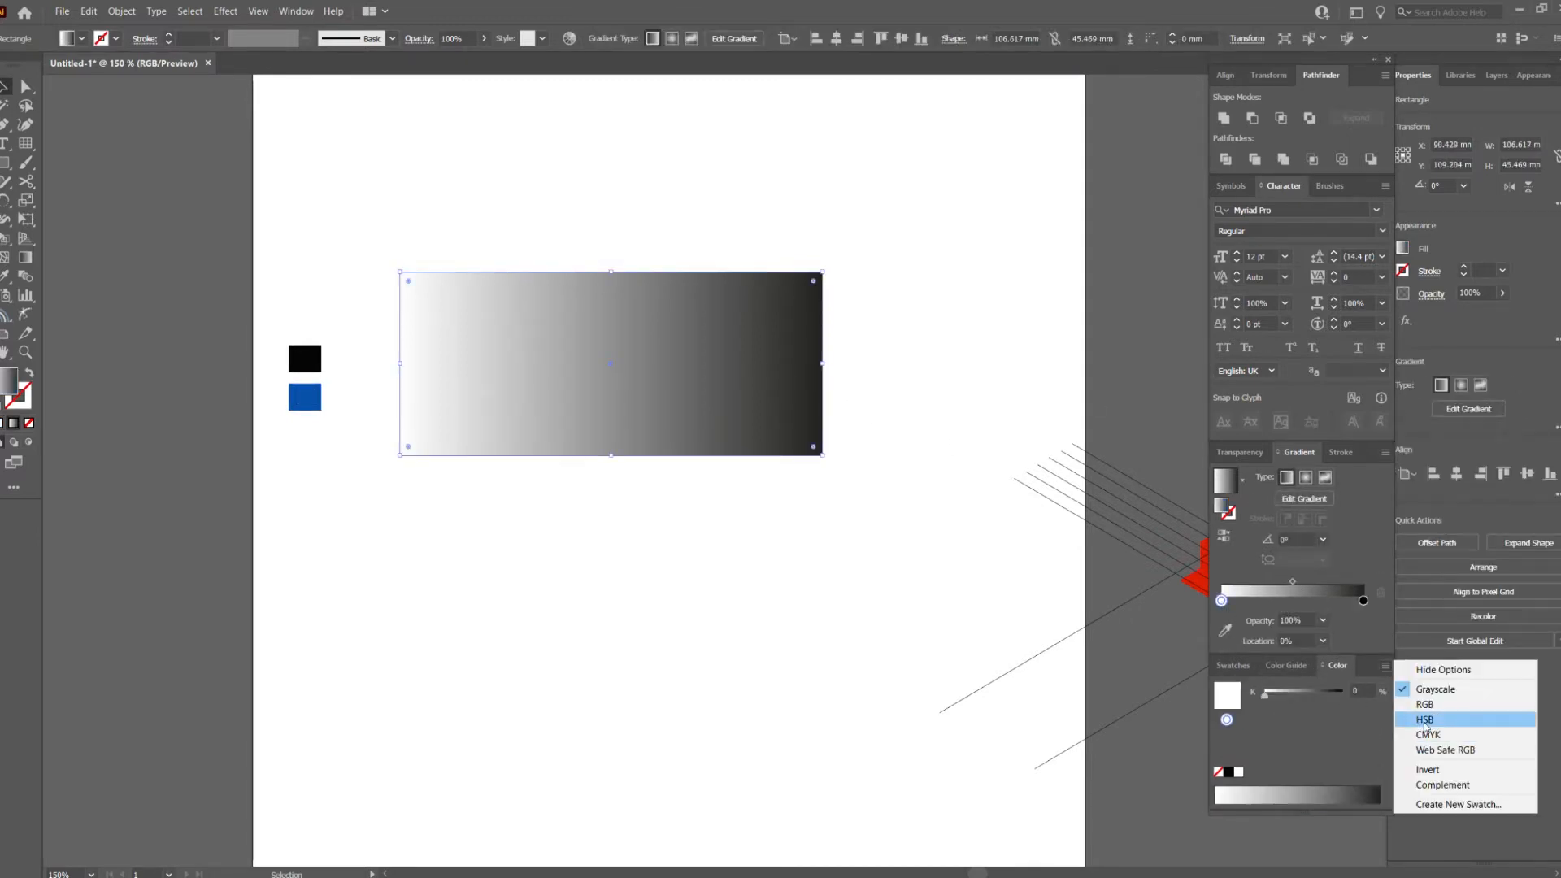
click(1423, 704)
click(1364, 601)
click(1386, 665)
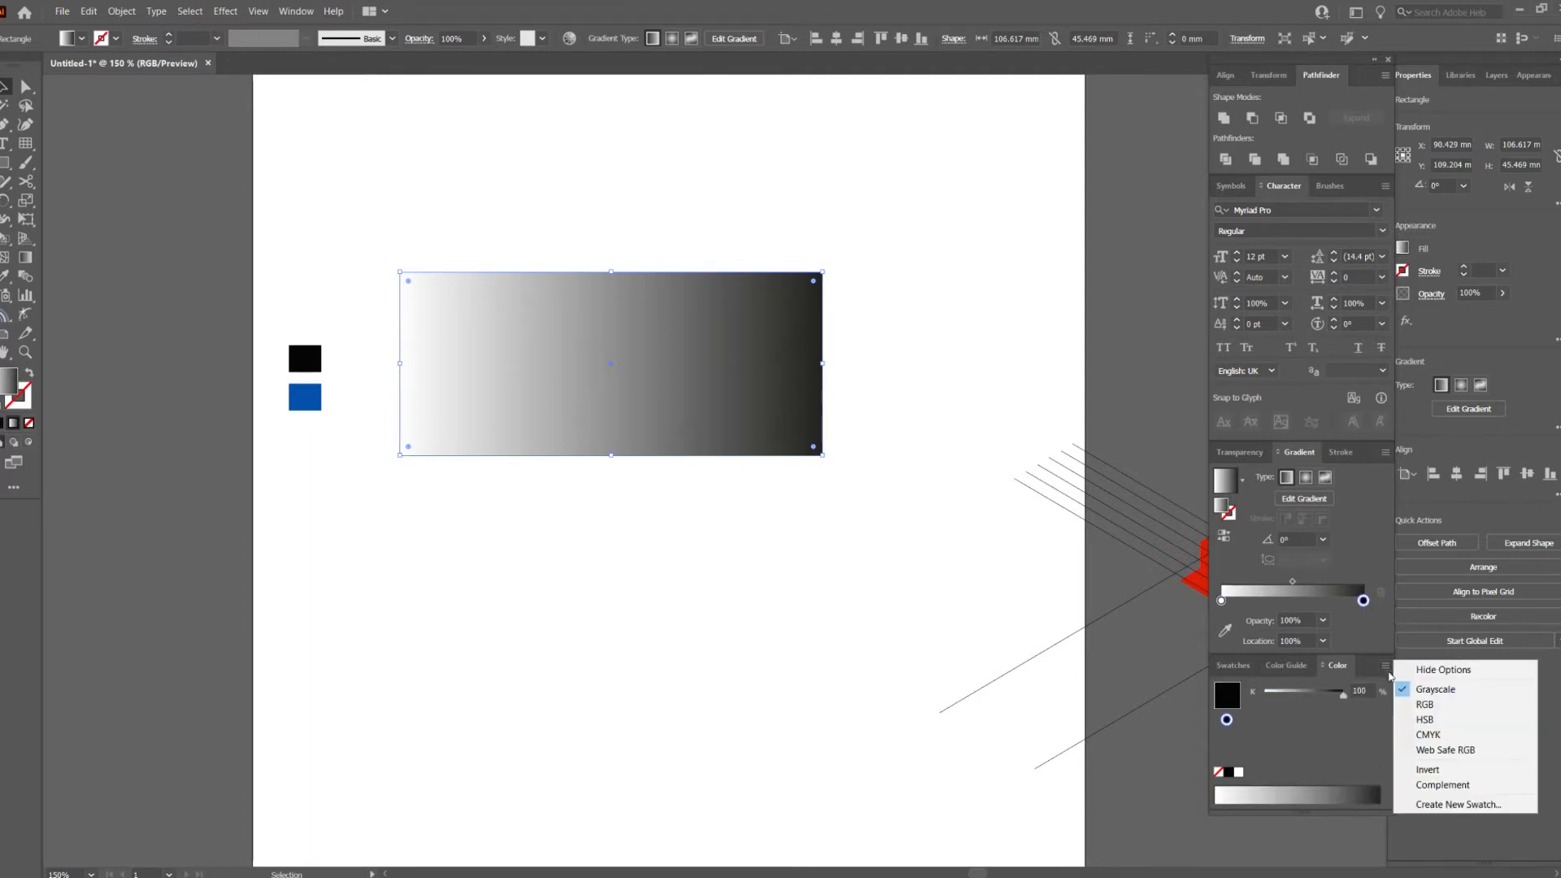
click(1423, 704)
Set the first colour stop of the rectangle's gradient to 004CA7 and activate the Gradient tool.
click(1221, 600)
click(1372, 773)
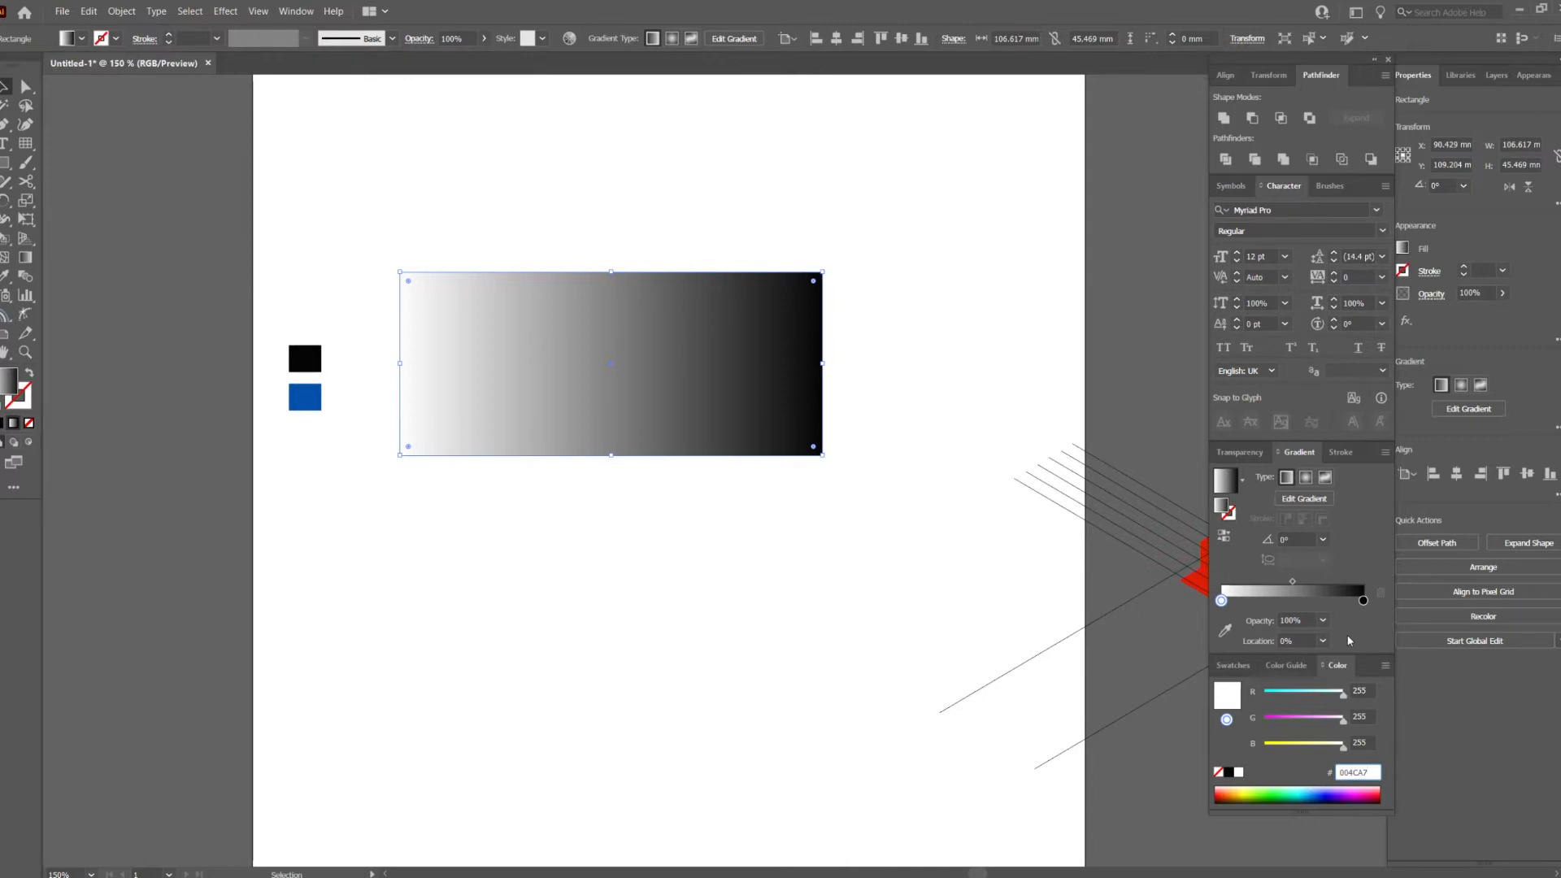
key(Return)
key(g)
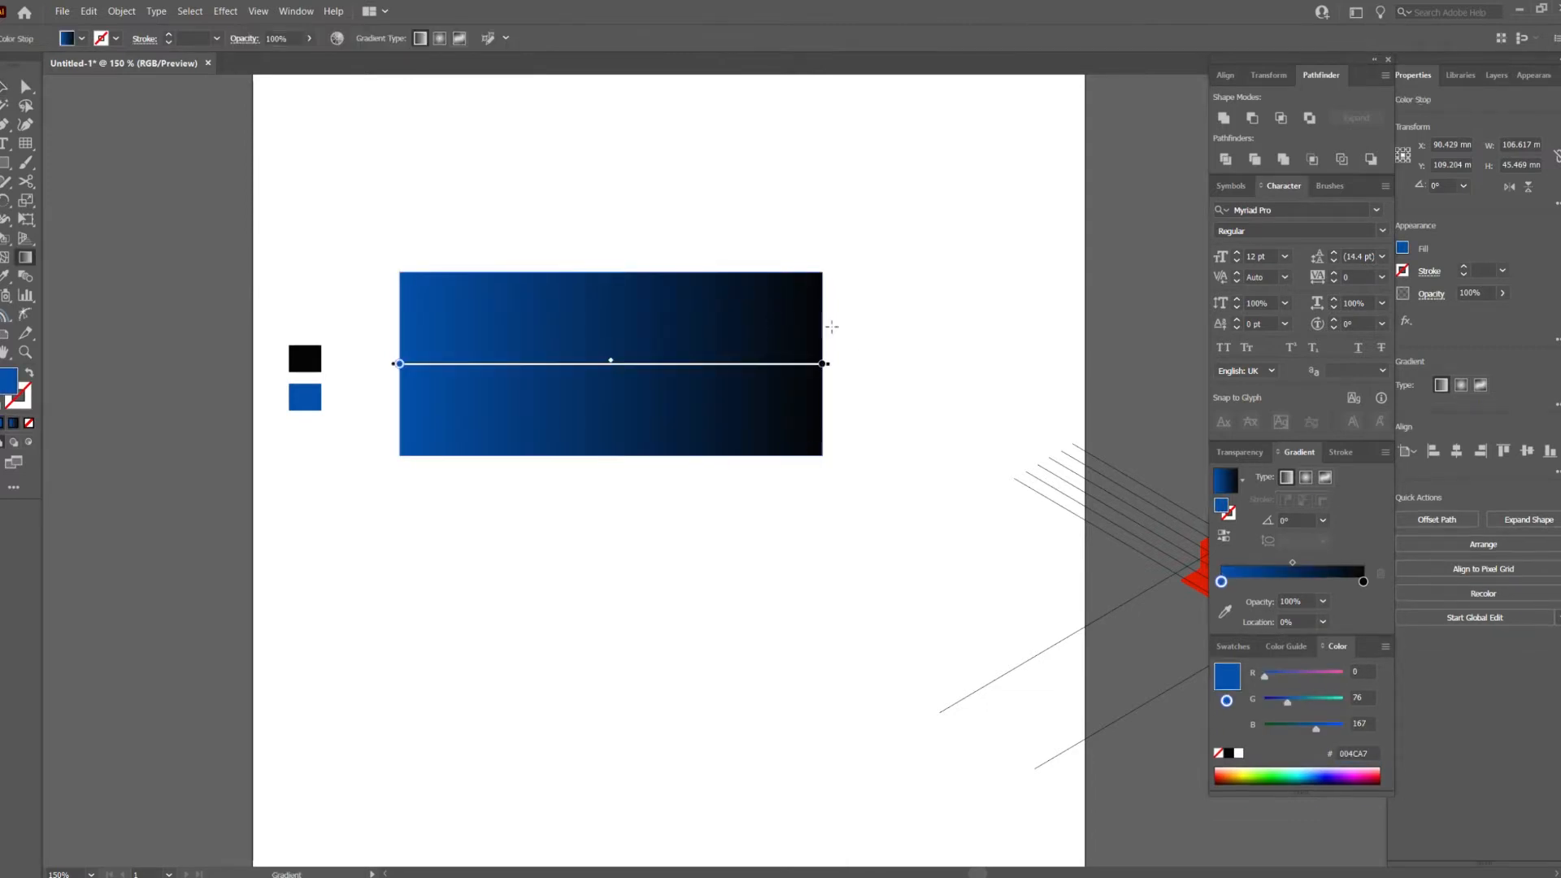
Redirect the rectangle's linear gradient diagonally, running from blue beyond the upper-right edge towards black at the lower left.
key(ctrl+minus)
key(ctrl+minus)
mouse_move(849, 306)
mouse_down()
mouse_move(550, 484)
mouse_move(403, 525)
mouse_up()
click(2, 87)
click(520, 325)
scroll(653, 390, up, 2)
click(650, 395)
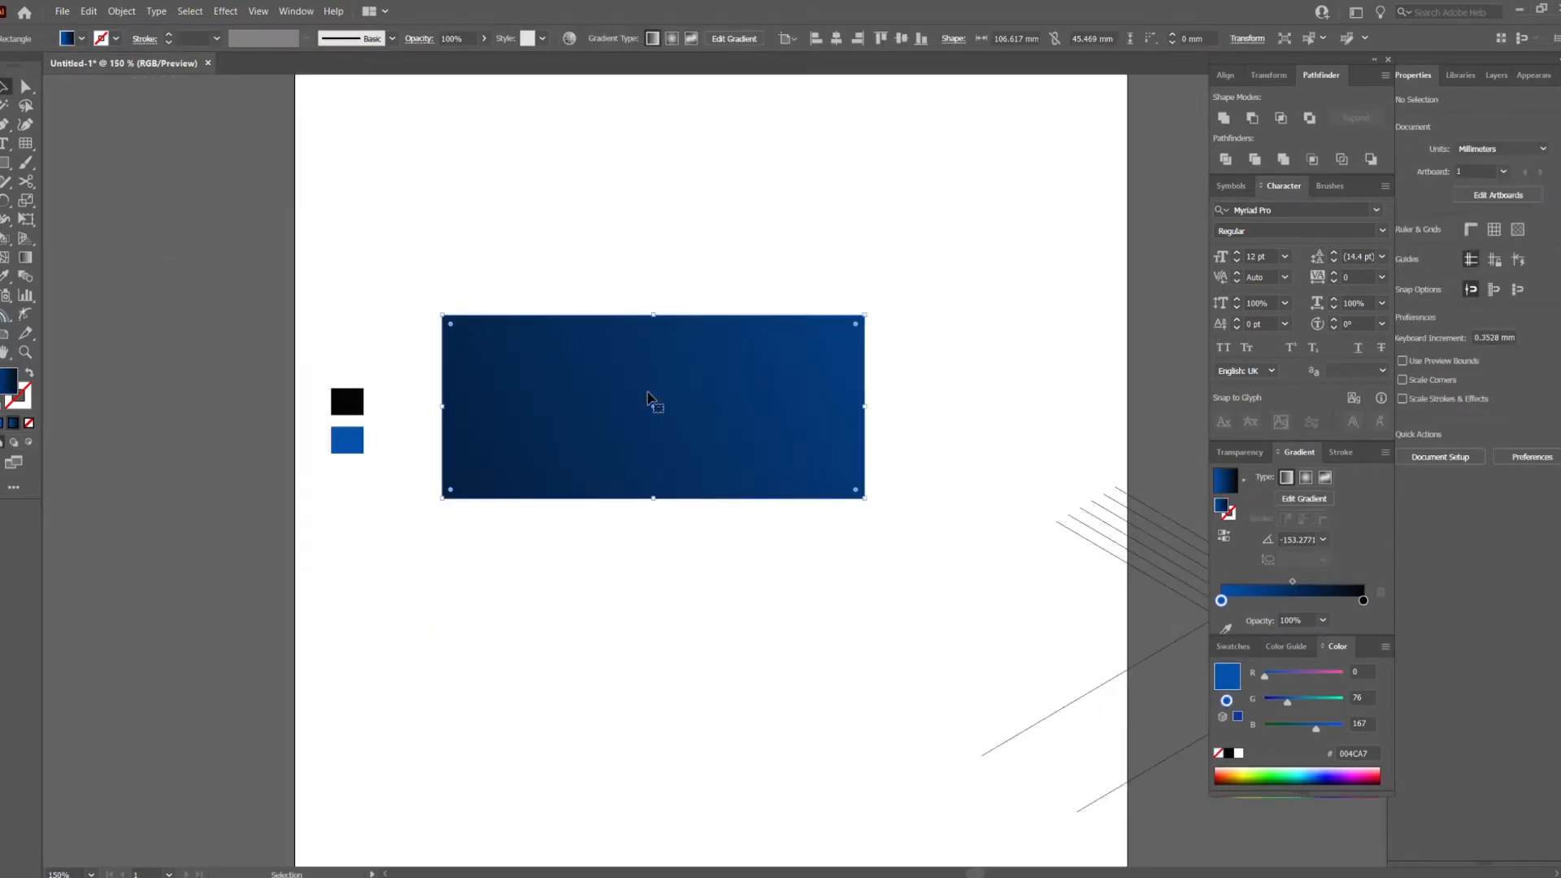
Remove the two colour swatches and place a copy of the red padlock on the right half of the gradient rectangle.
drag(503, 388, 545, 394)
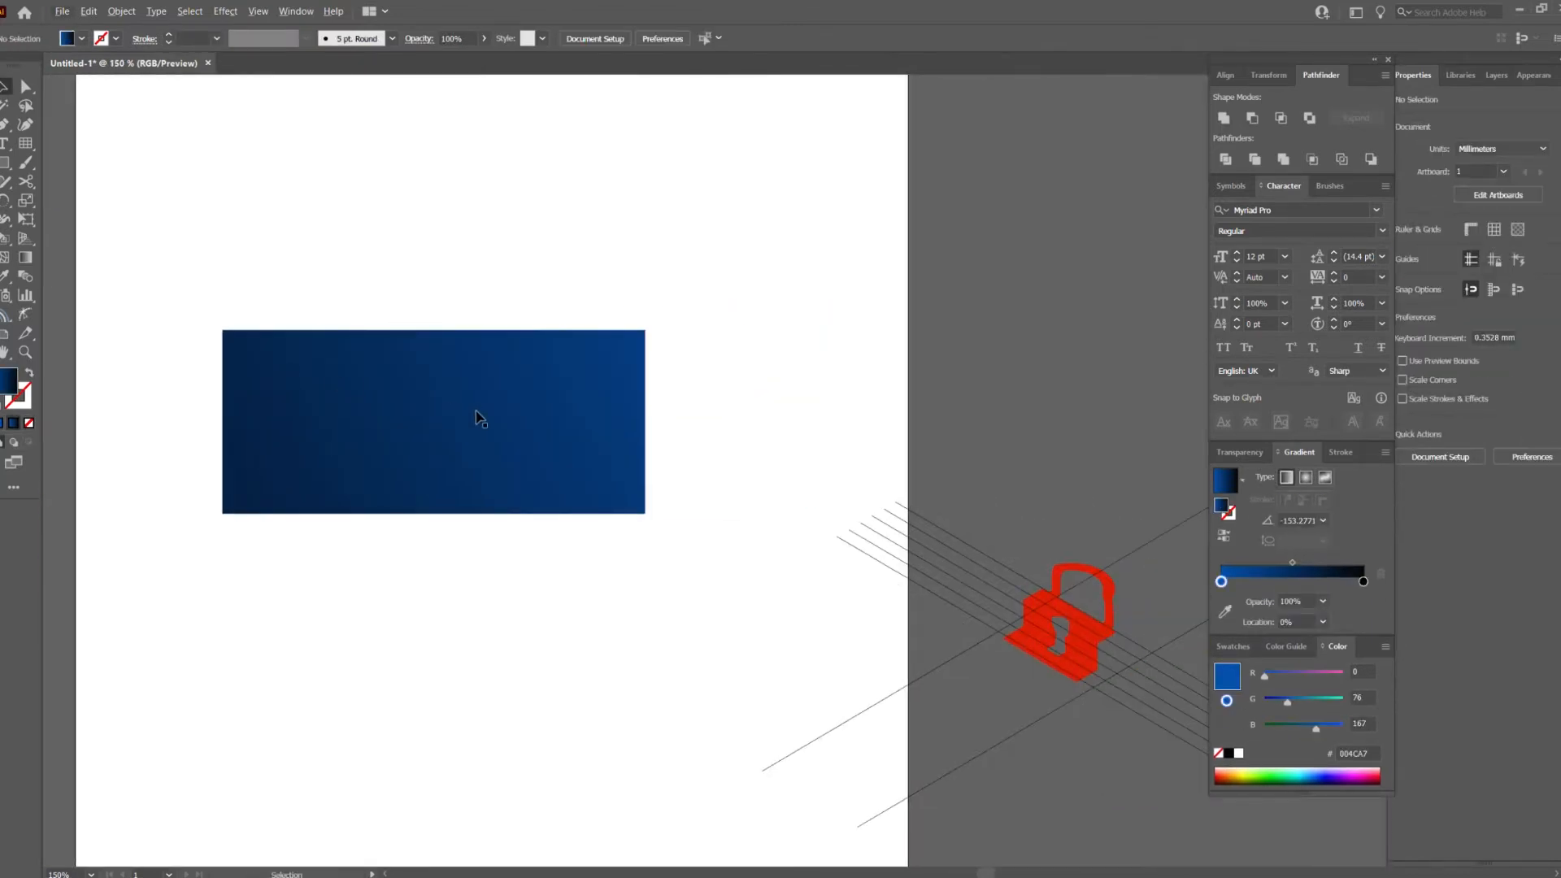
drag(657, 360, 739, 433)
scroll(666, 473, down, 1)
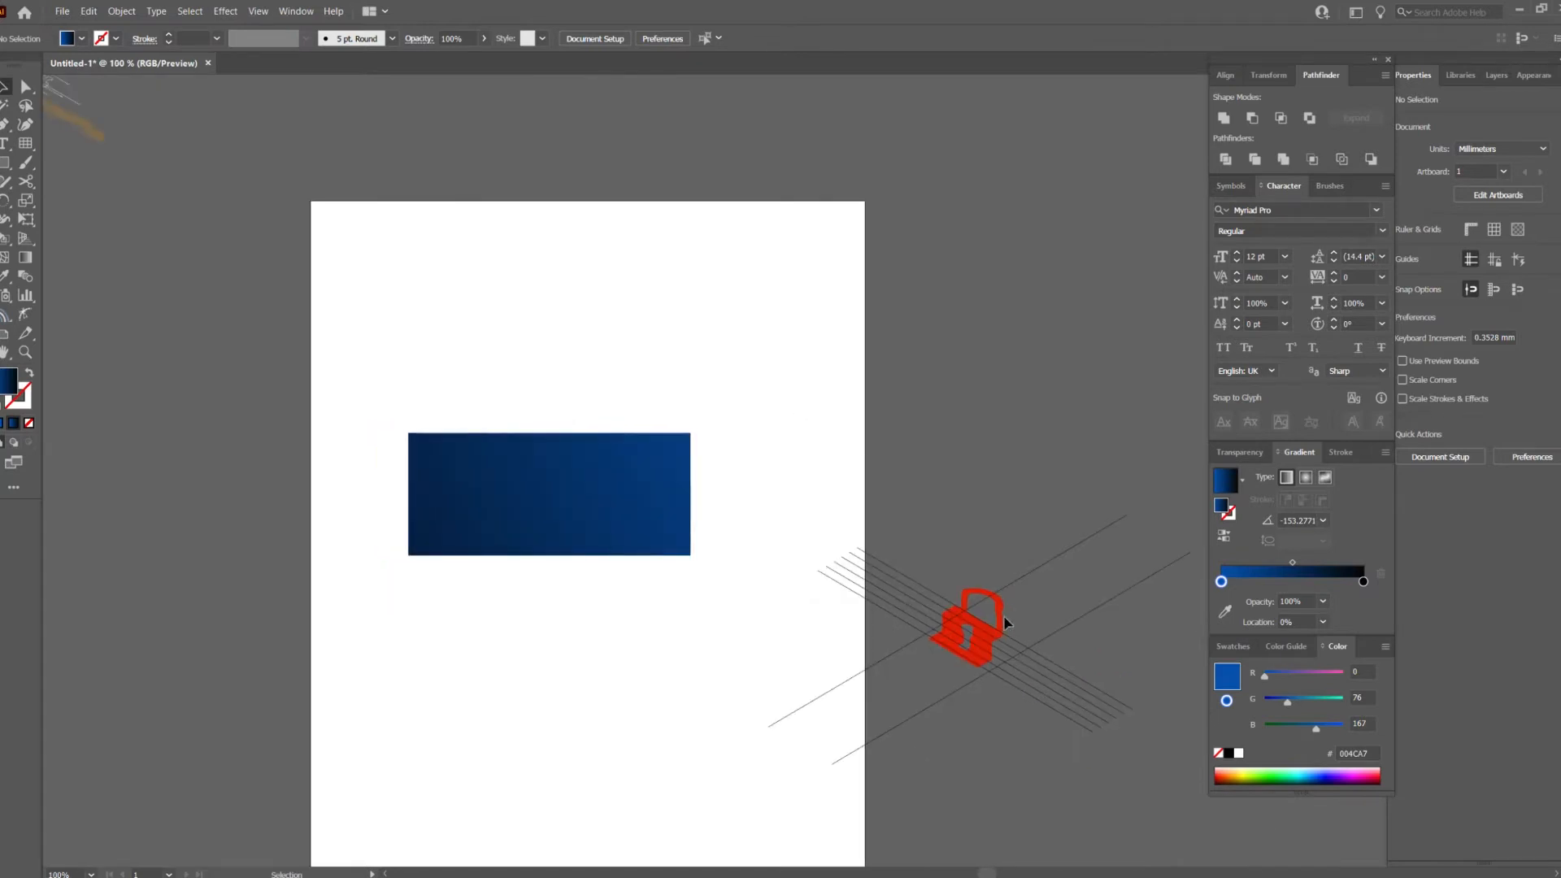
drag(1000, 624, 639, 495)
scroll(641, 496, up, 5)
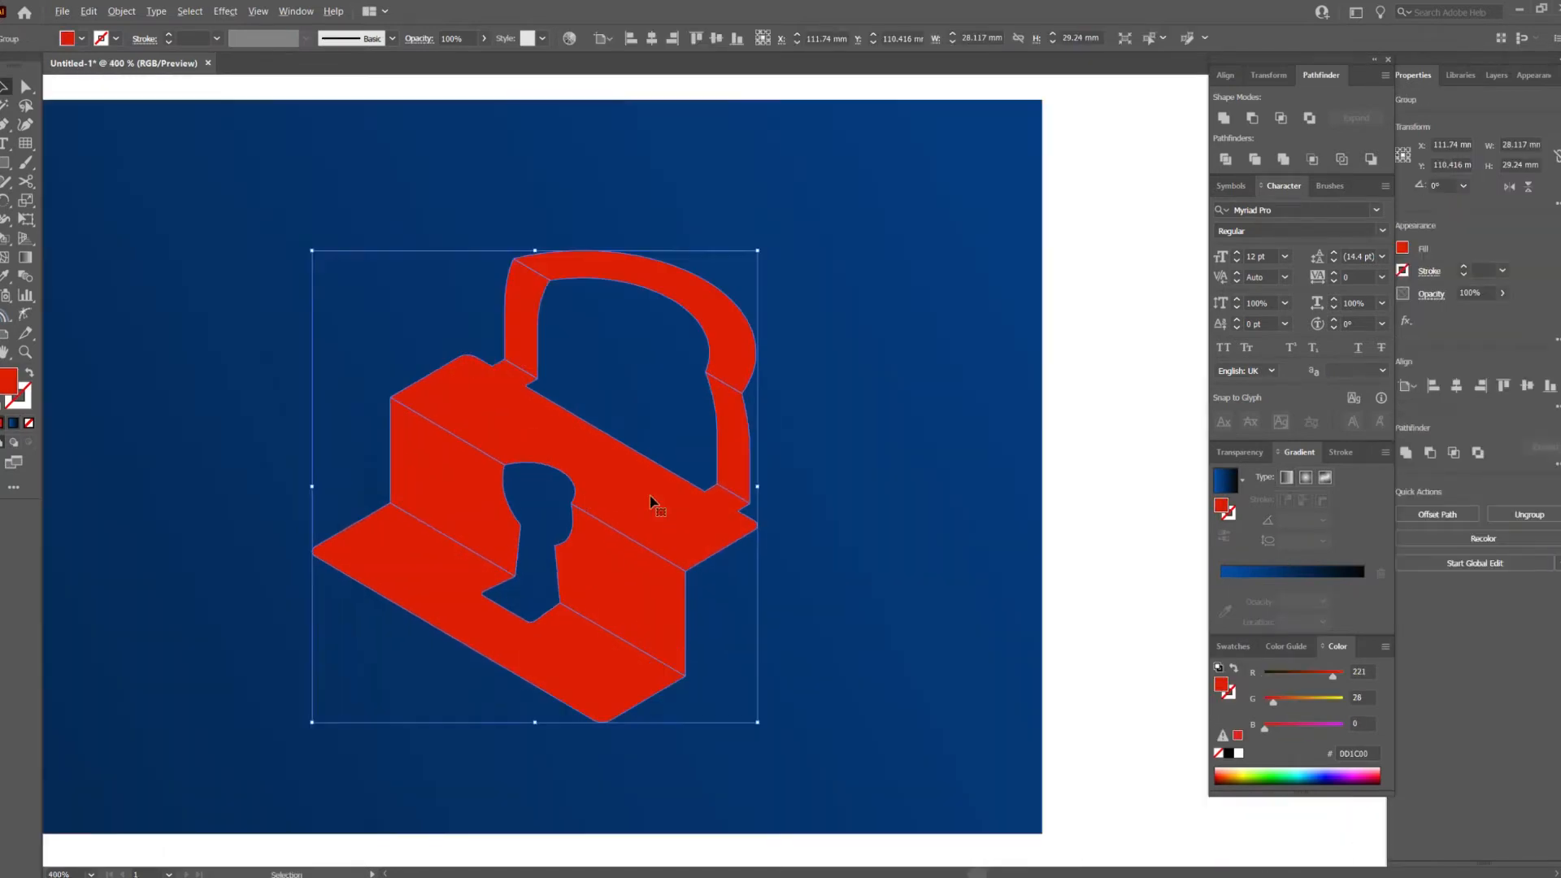
Fill the padlock on the rectangle with white and set its blend mode to Overlay.
click(1239, 754)
click(1259, 453)
click(1248, 476)
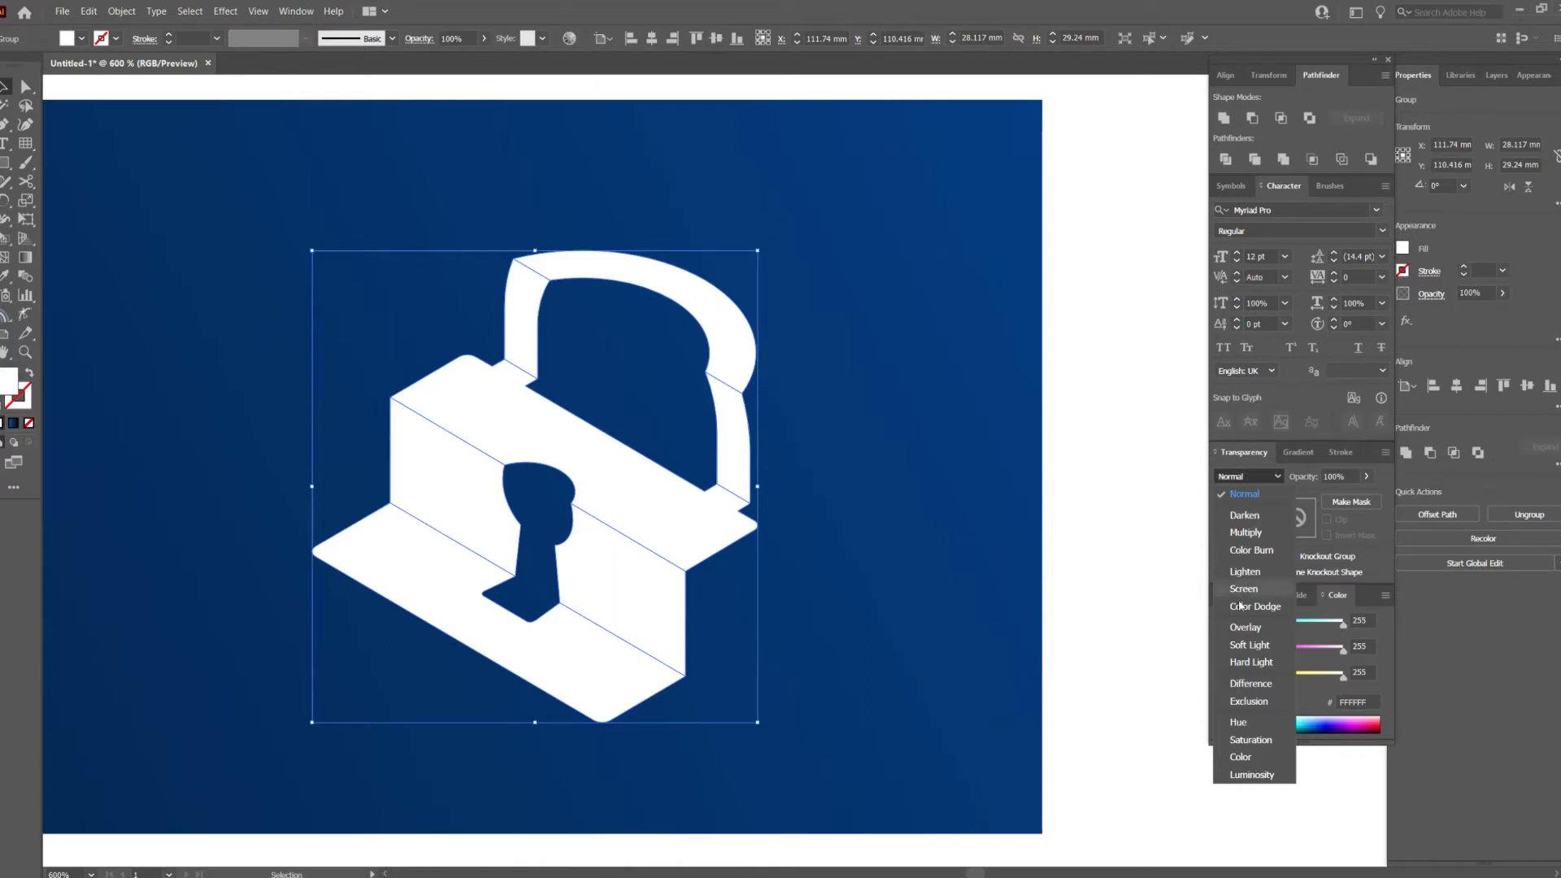
click(1252, 626)
scroll(1081, 514, down, 3)
scroll(687, 480, up, 3)
scroll(695, 471, down, 3)
Duplicate the overlay padlock, swap the copy's fill and stroke, and place this white outline over the filled padlock.
drag(682, 483, 456, 478)
scroll(456, 478, up, 3)
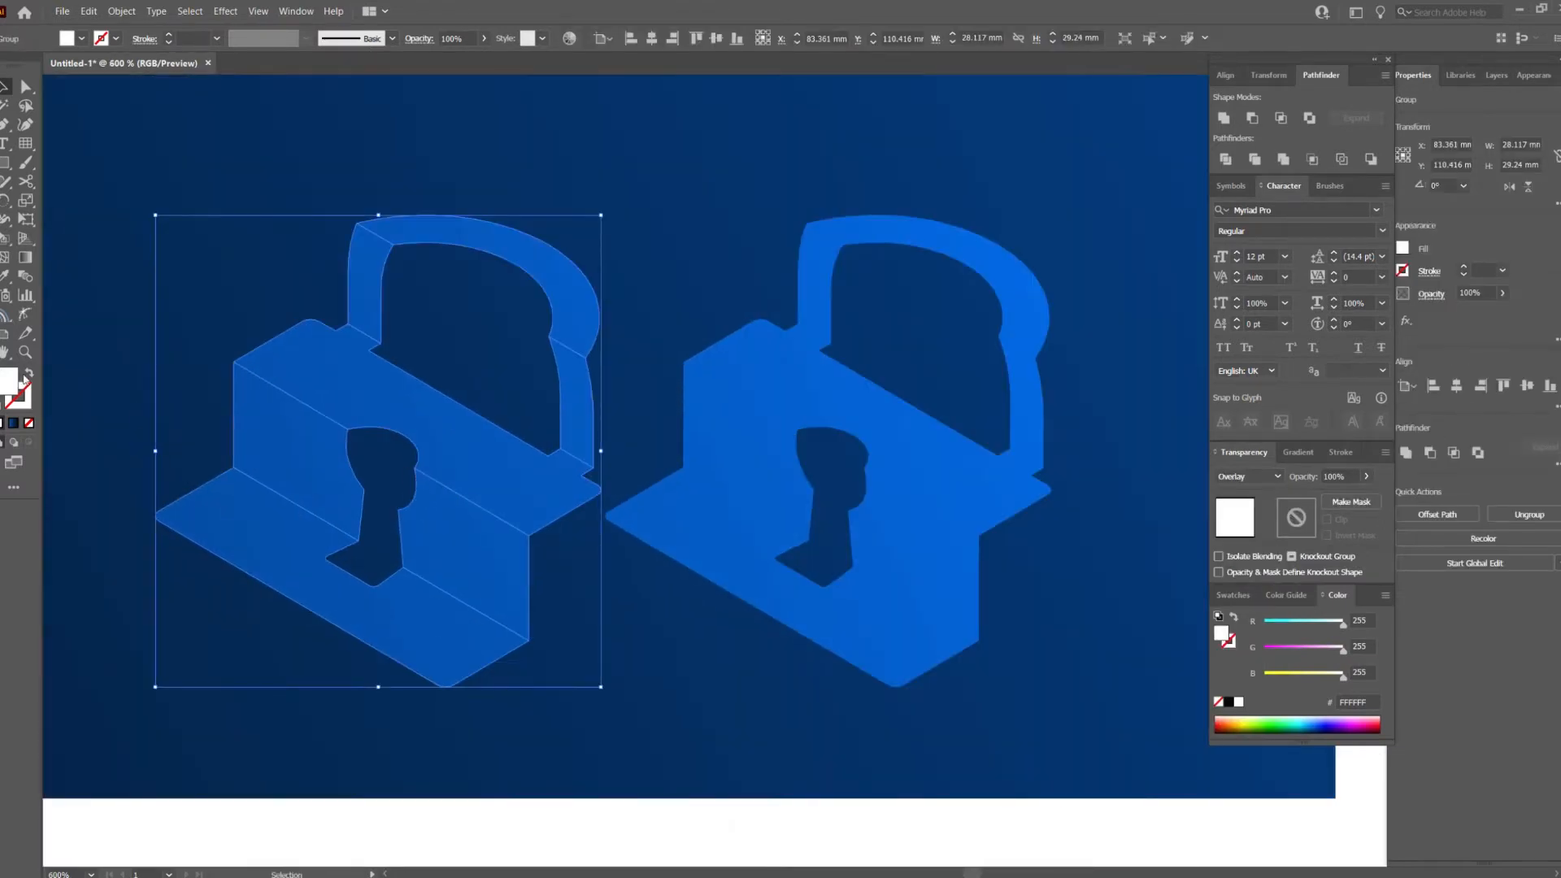
click(28, 373)
drag(440, 398, 888, 439)
scroll(959, 439, up, 5)
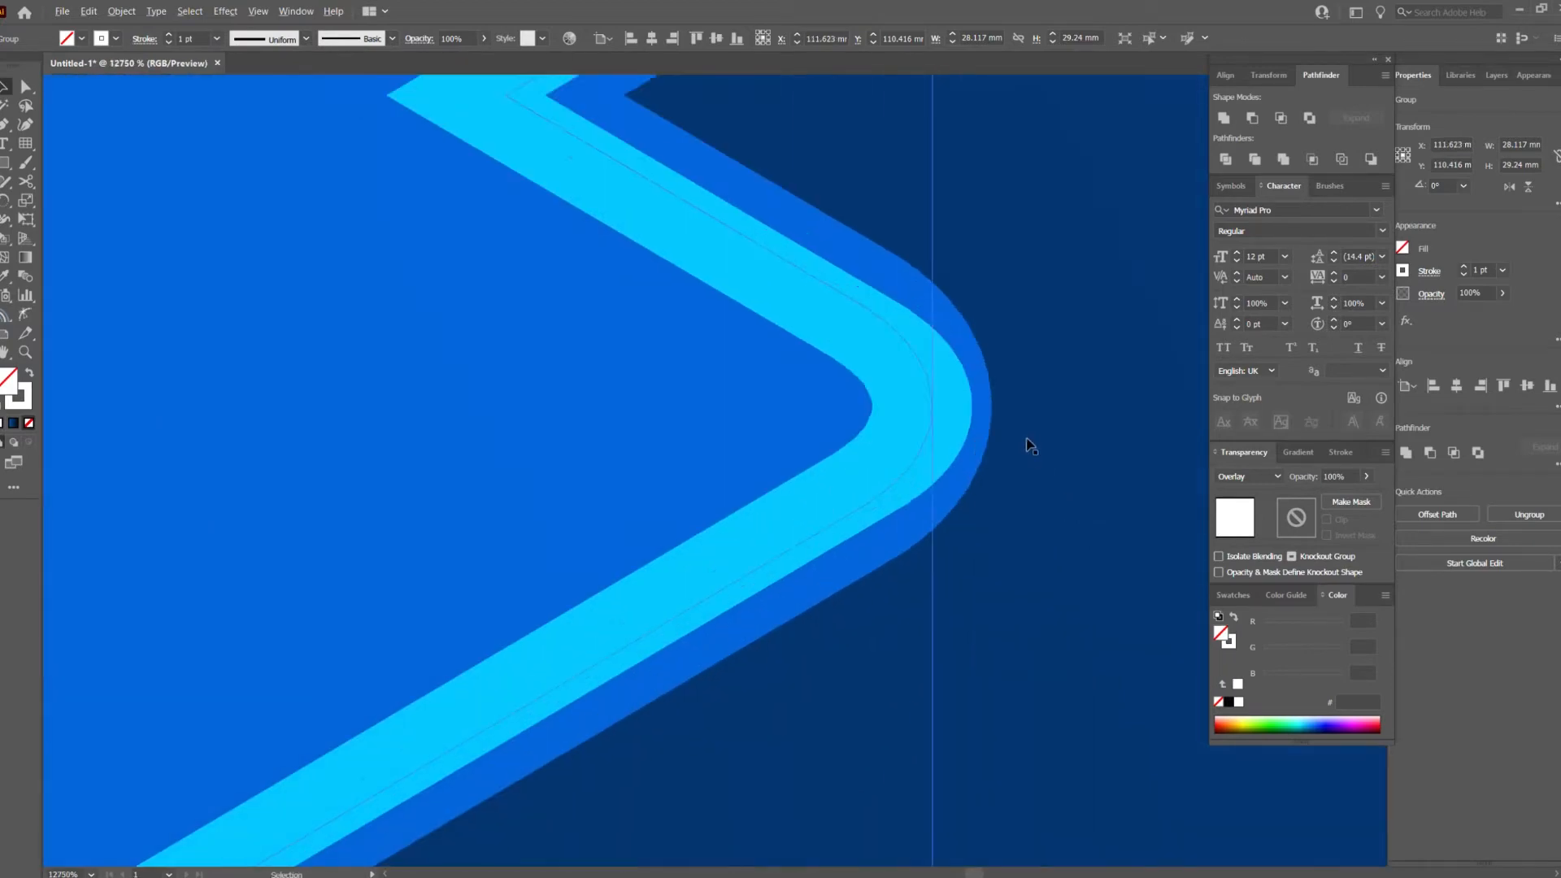
Set the padlock outline's corners to a round join.
scroll(836, 419, down, 4)
drag(620, 358, 1191, 585)
drag(568, 439, 990, 594)
scroll(1005, 309, up, 3)
click(1340, 452)
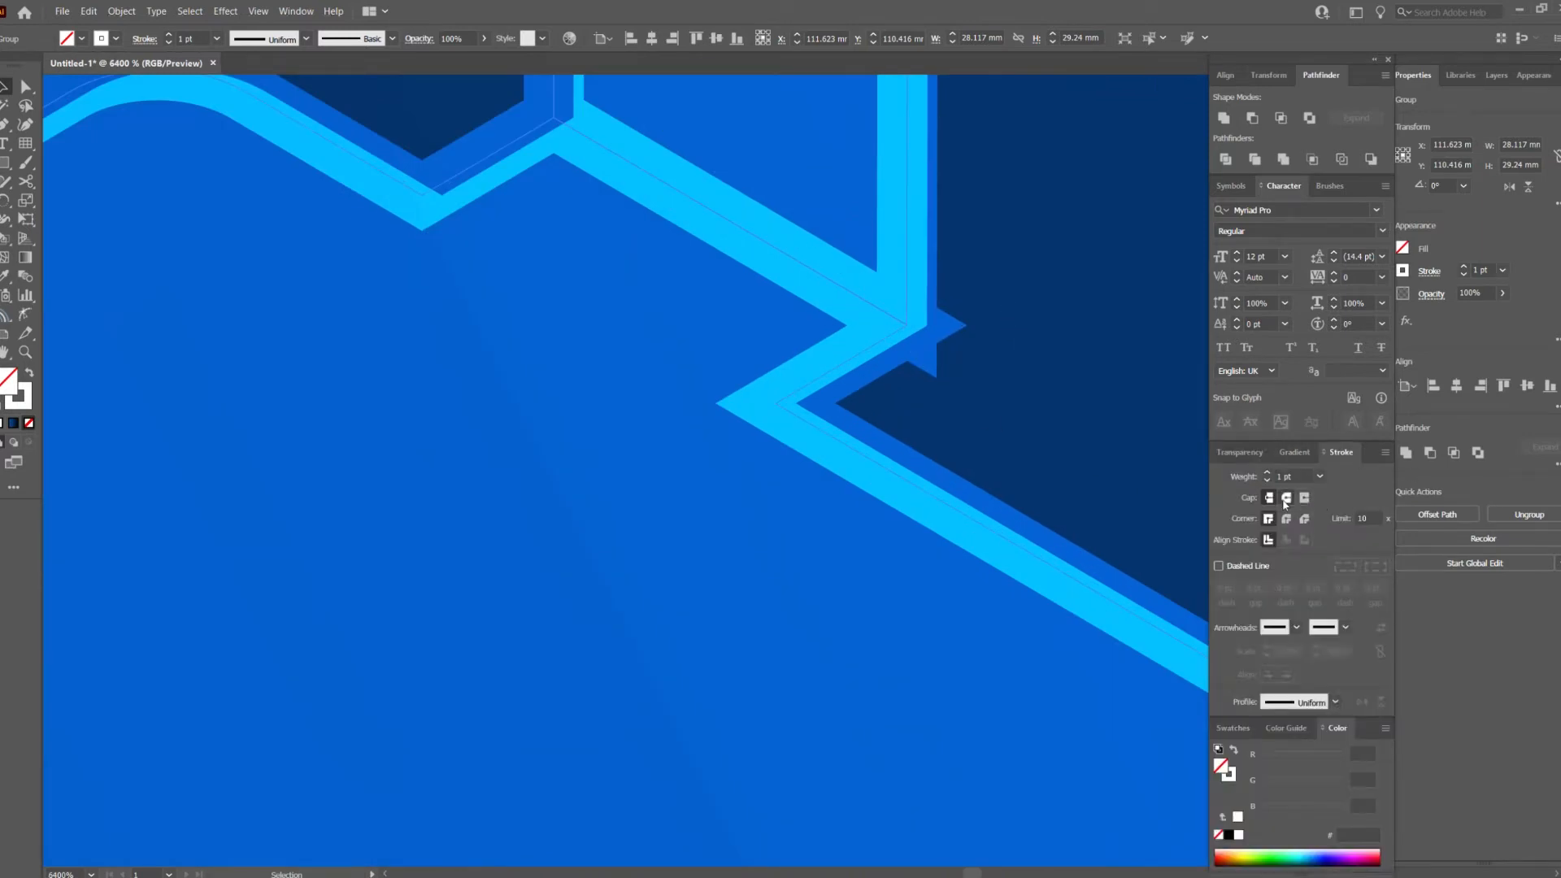
click(1286, 518)
scroll(749, 394, down, 3)
scroll(749, 394, down, 5)
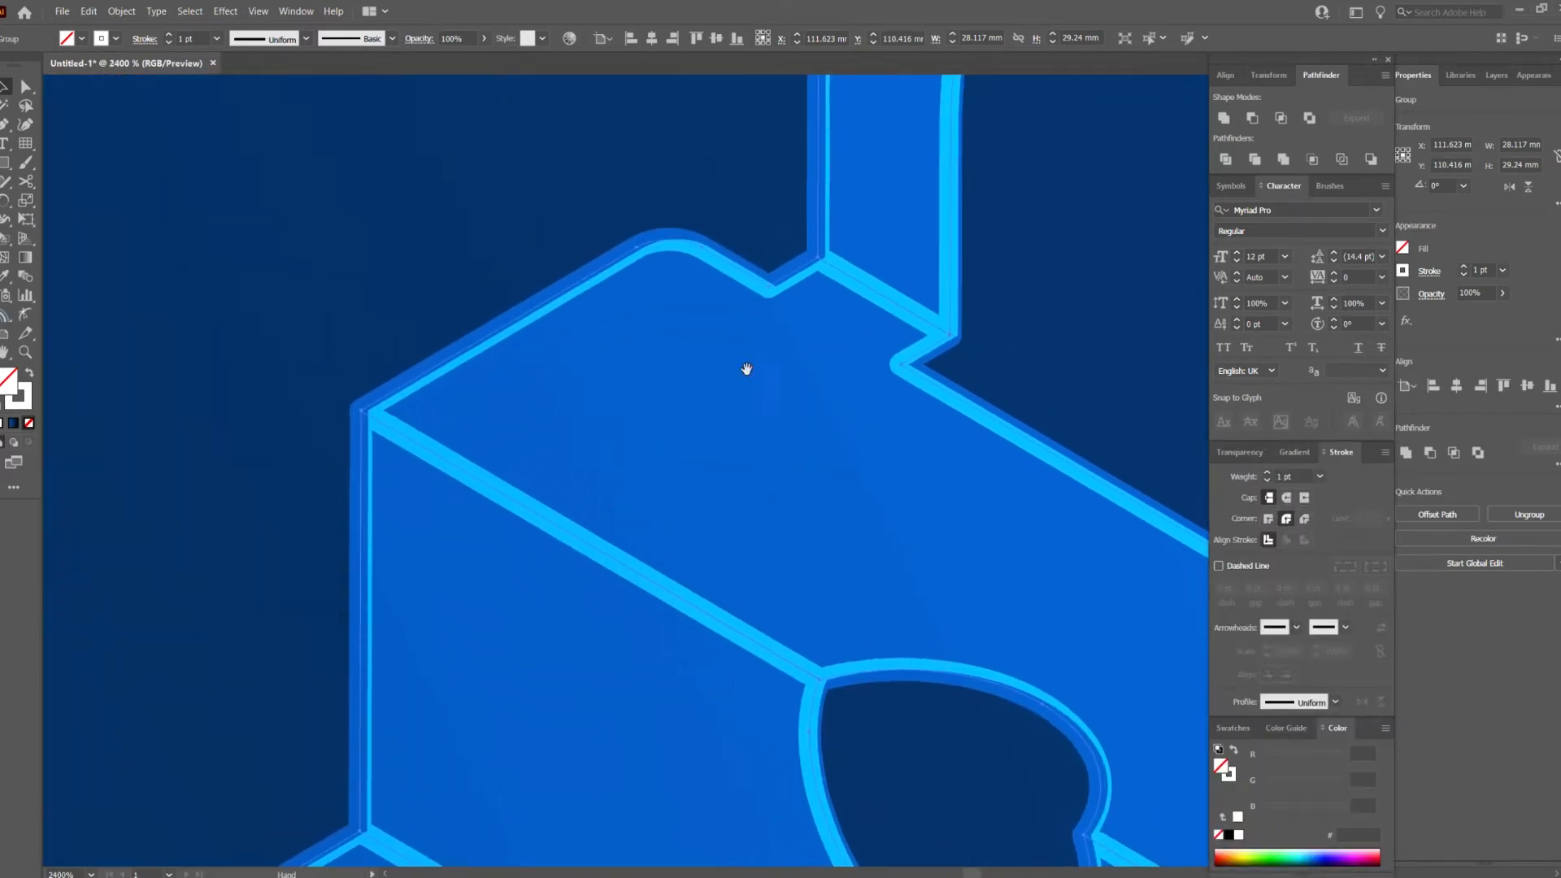
scroll(683, 442, up, 6)
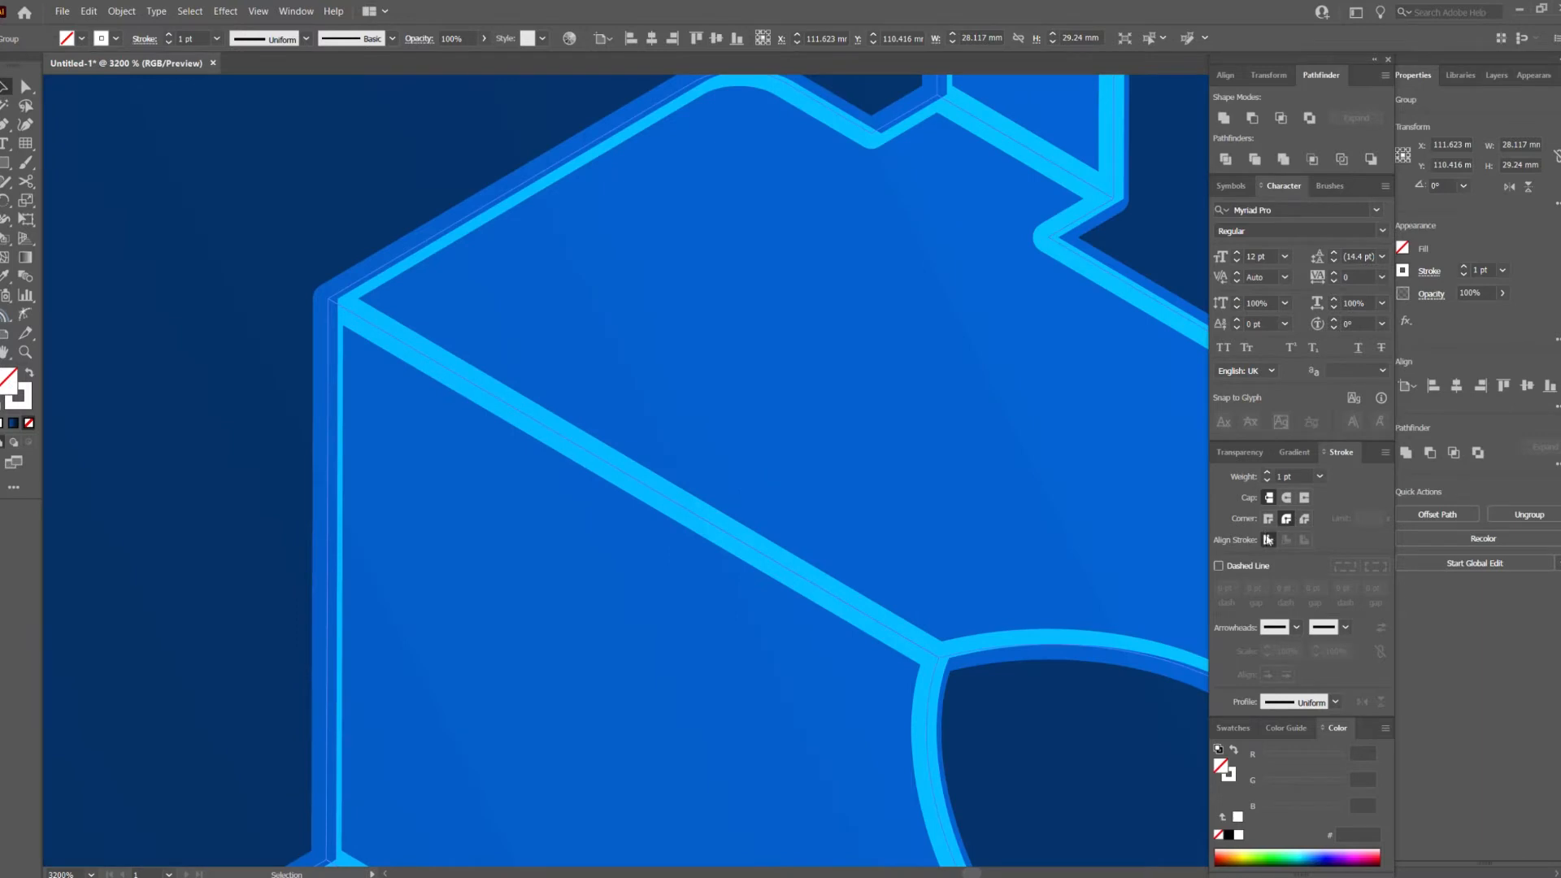
Give the padlock outline round caps and compare the other corner joins with the round join.
click(1286, 498)
click(1305, 518)
click(1286, 520)
click(1269, 521)
scroll(697, 436, down, 5)
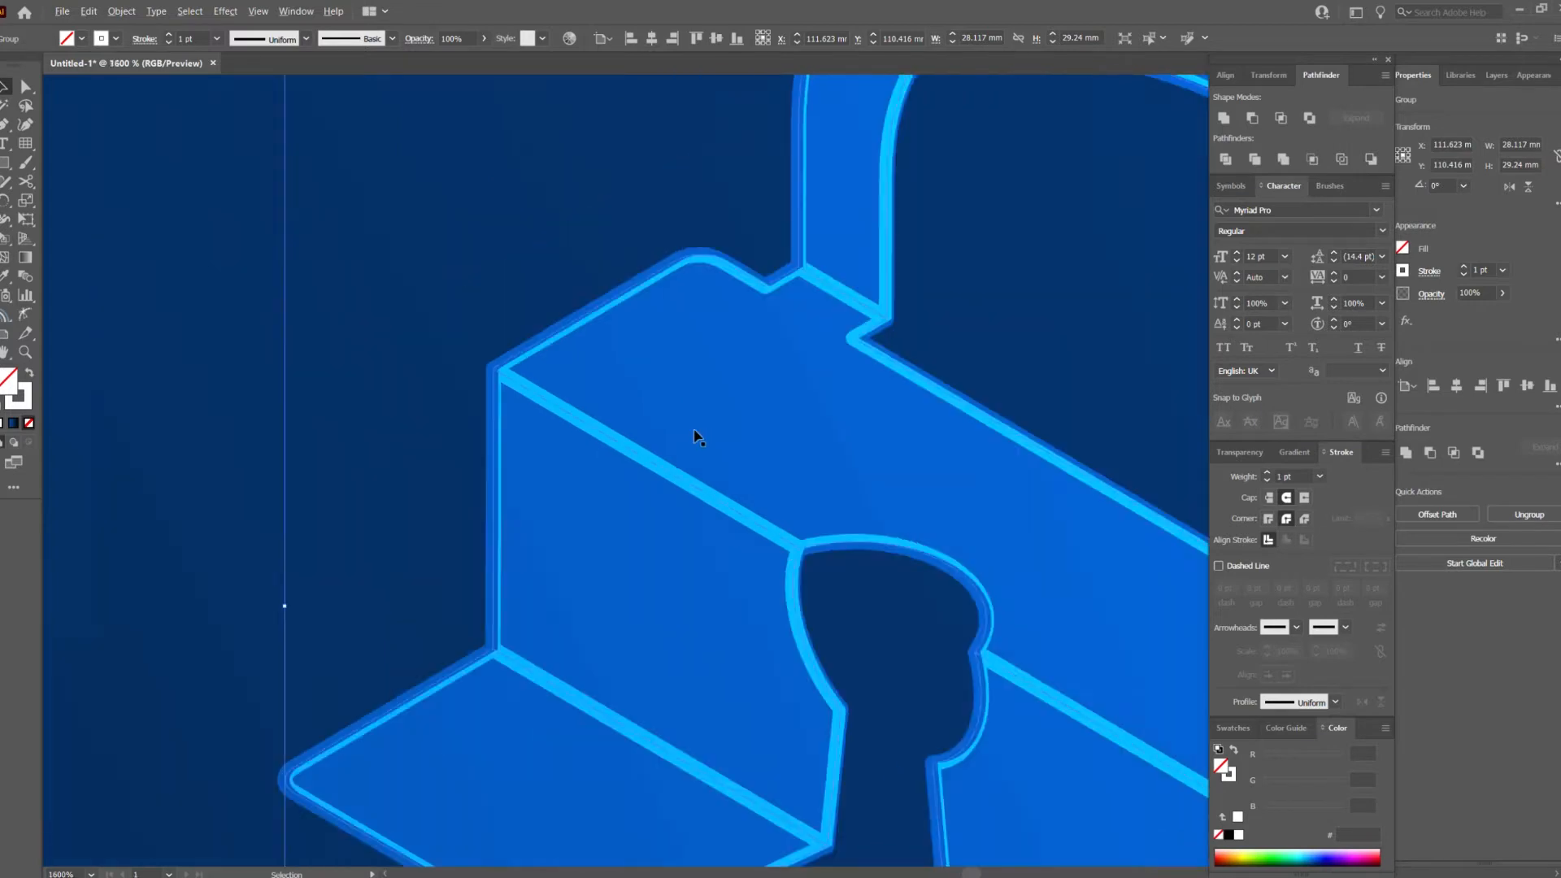
Thin the padlock outline's stroke to 0.25 pt.
scroll(1052, 464, up, 5)
click(1298, 477)
key(Down)
key(Down)
key(Down)
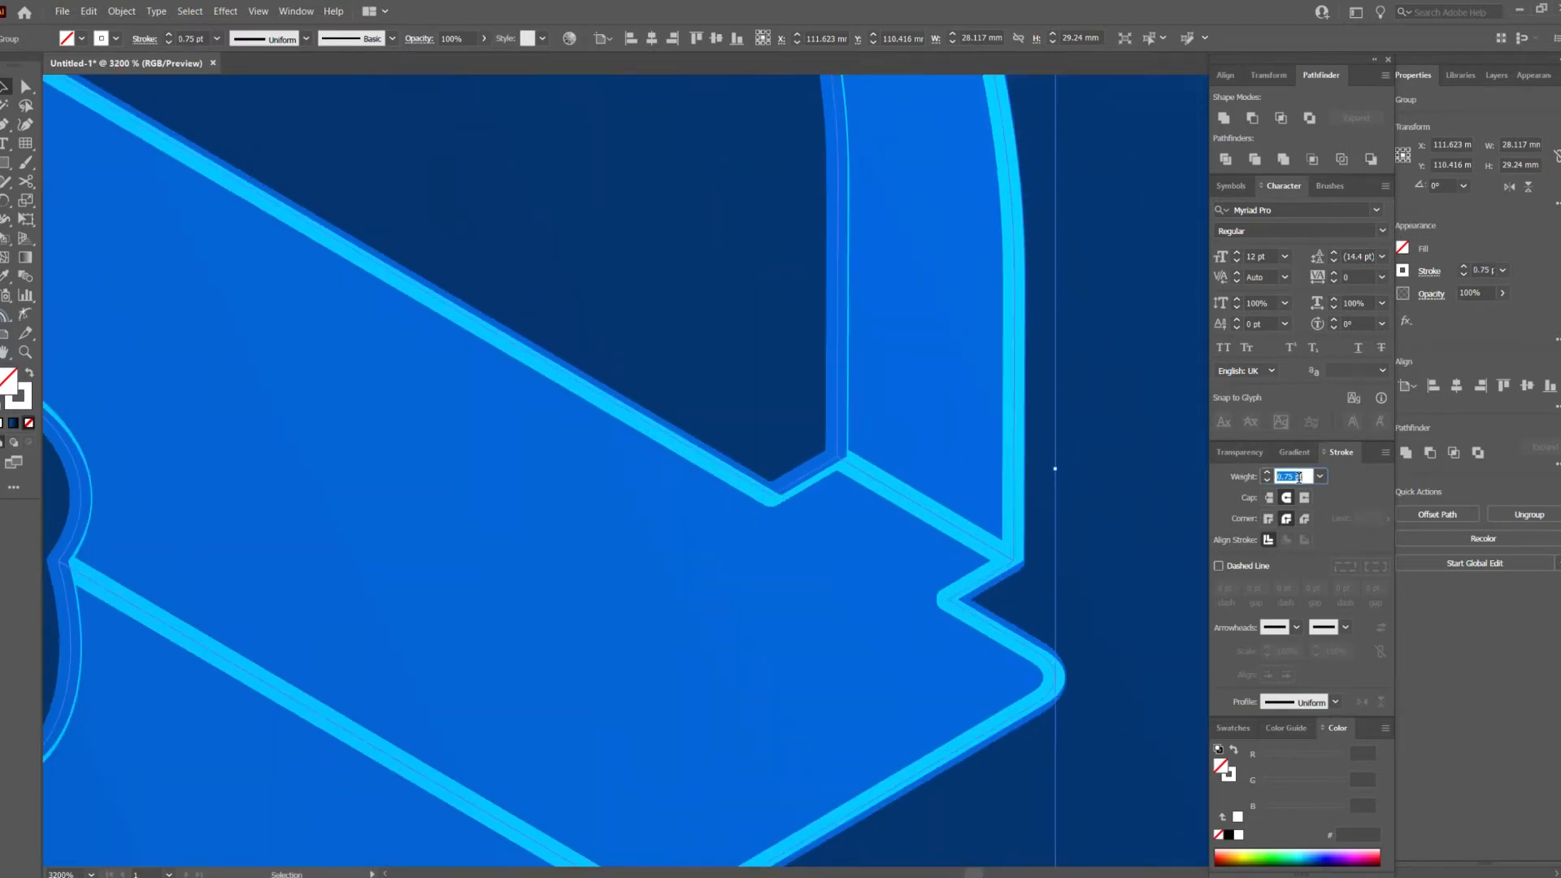
scroll(1017, 567, up, 3)
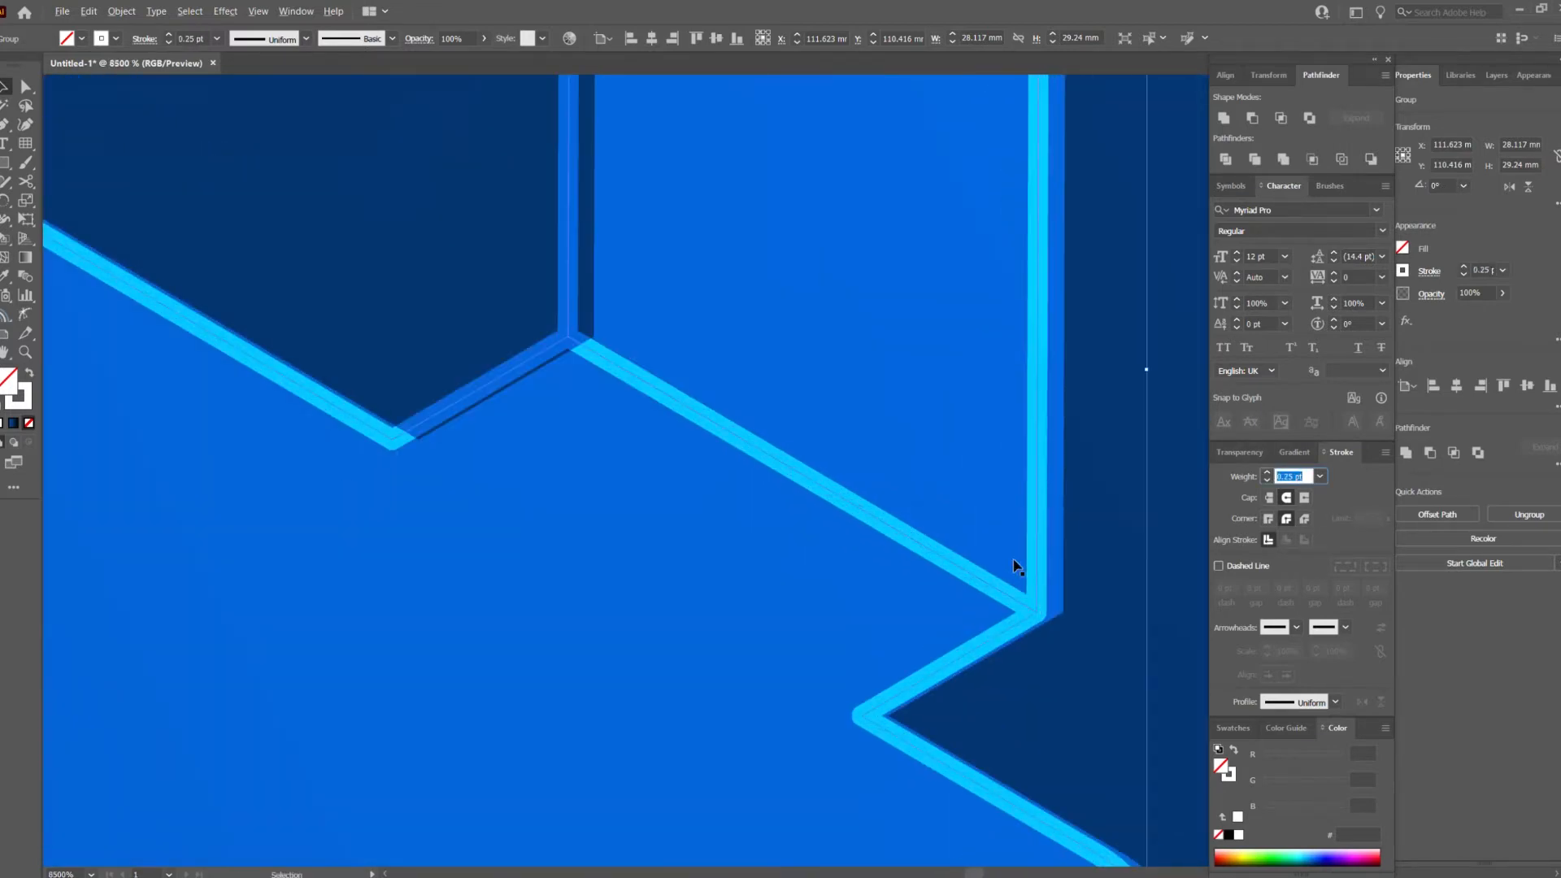
Align the padlock outline exactly with the filled padlock beneath it, using Outline view to match their paths.
scroll(1032, 579, down, 1)
scroll(651, 469, up, 3)
key(ctrl+y)
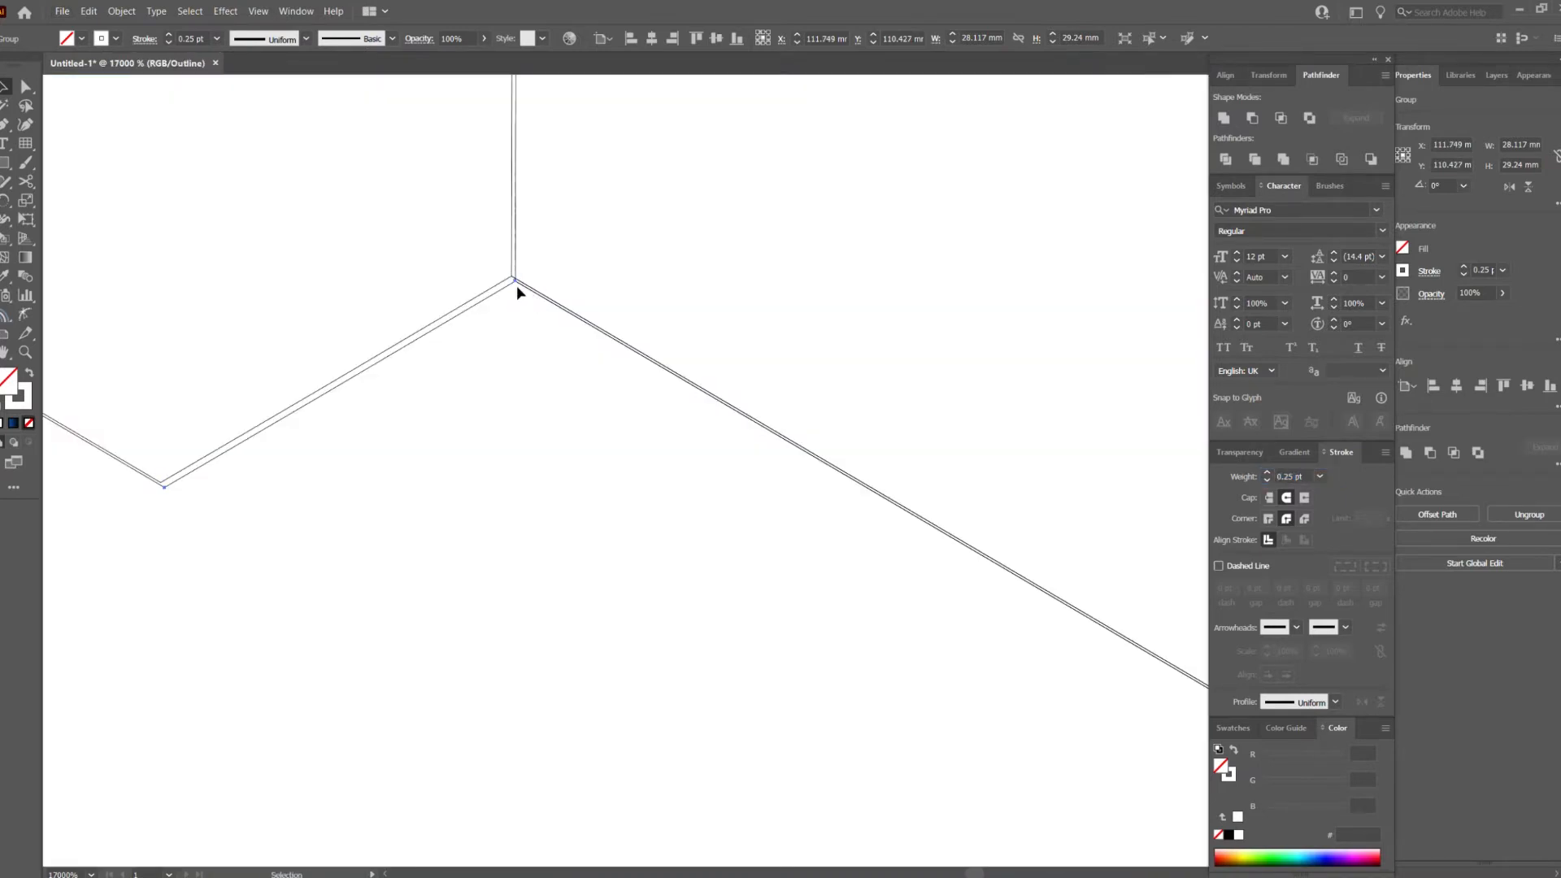
key(ctrl+y)
scroll(638, 331, down, 5)
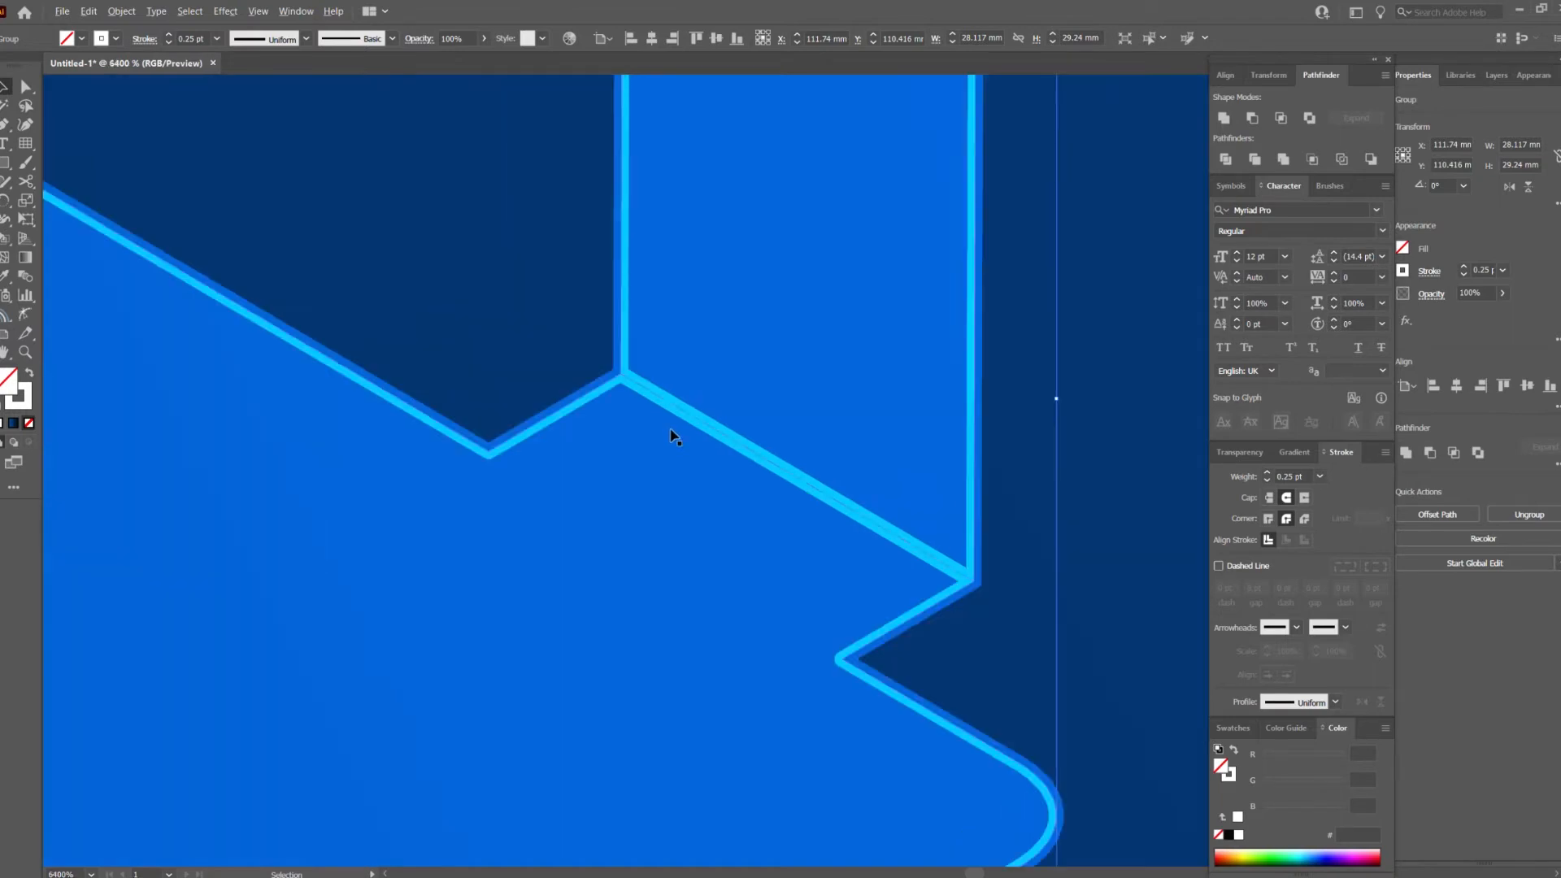
scroll(654, 503, down, 2)
scroll(797, 443, up, 1)
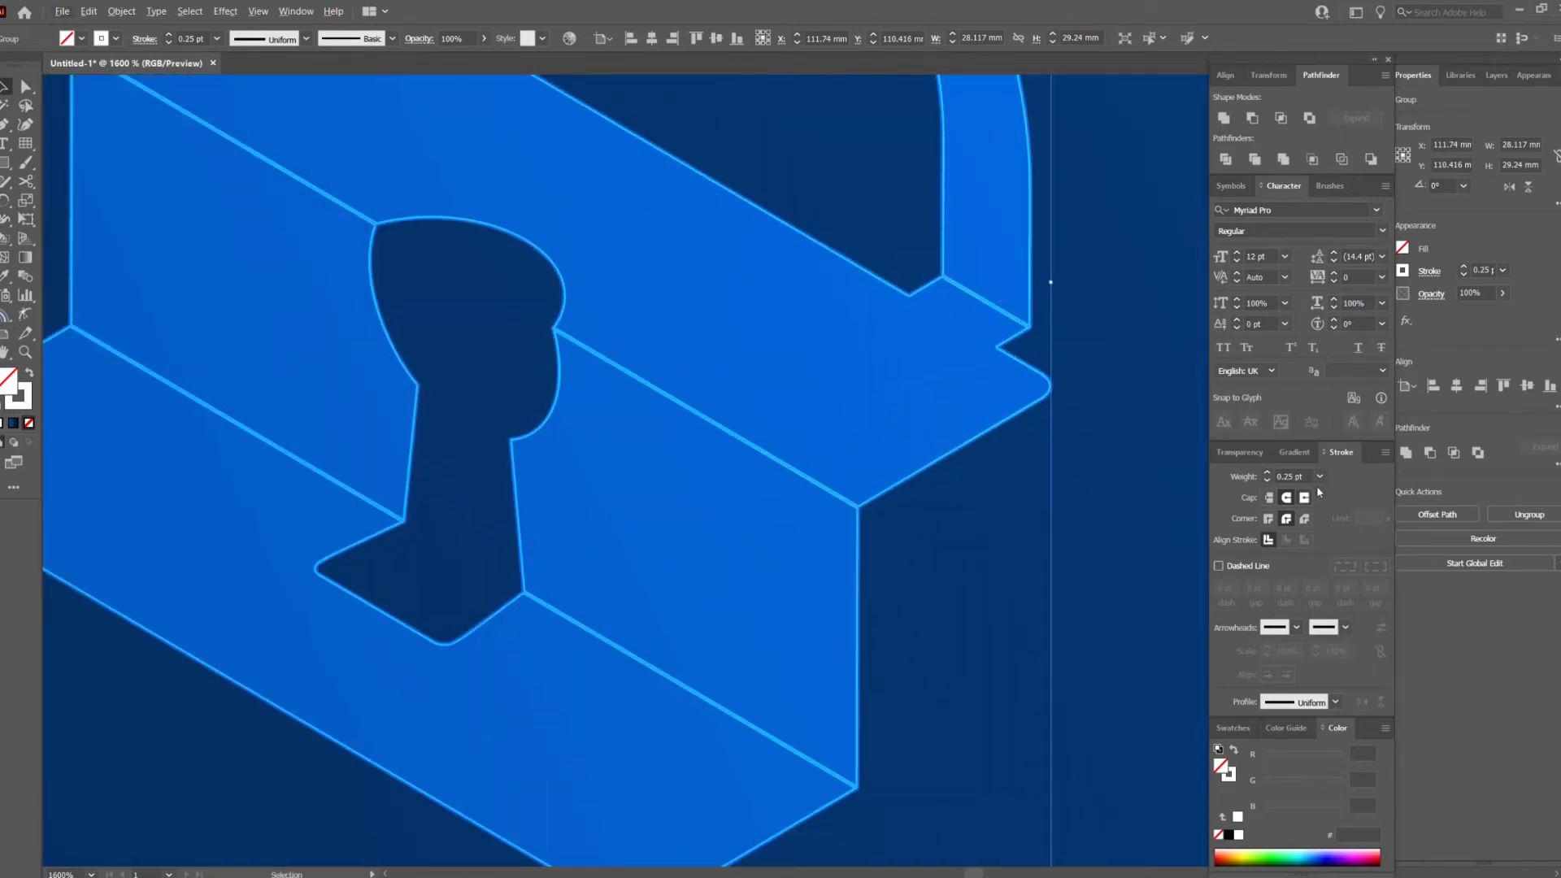
Set the padlock outline's stroke to 0.5 pt and expand its fill and stroke into shapes.
scroll(1308, 477, up, 1)
scroll(910, 443, down, 4)
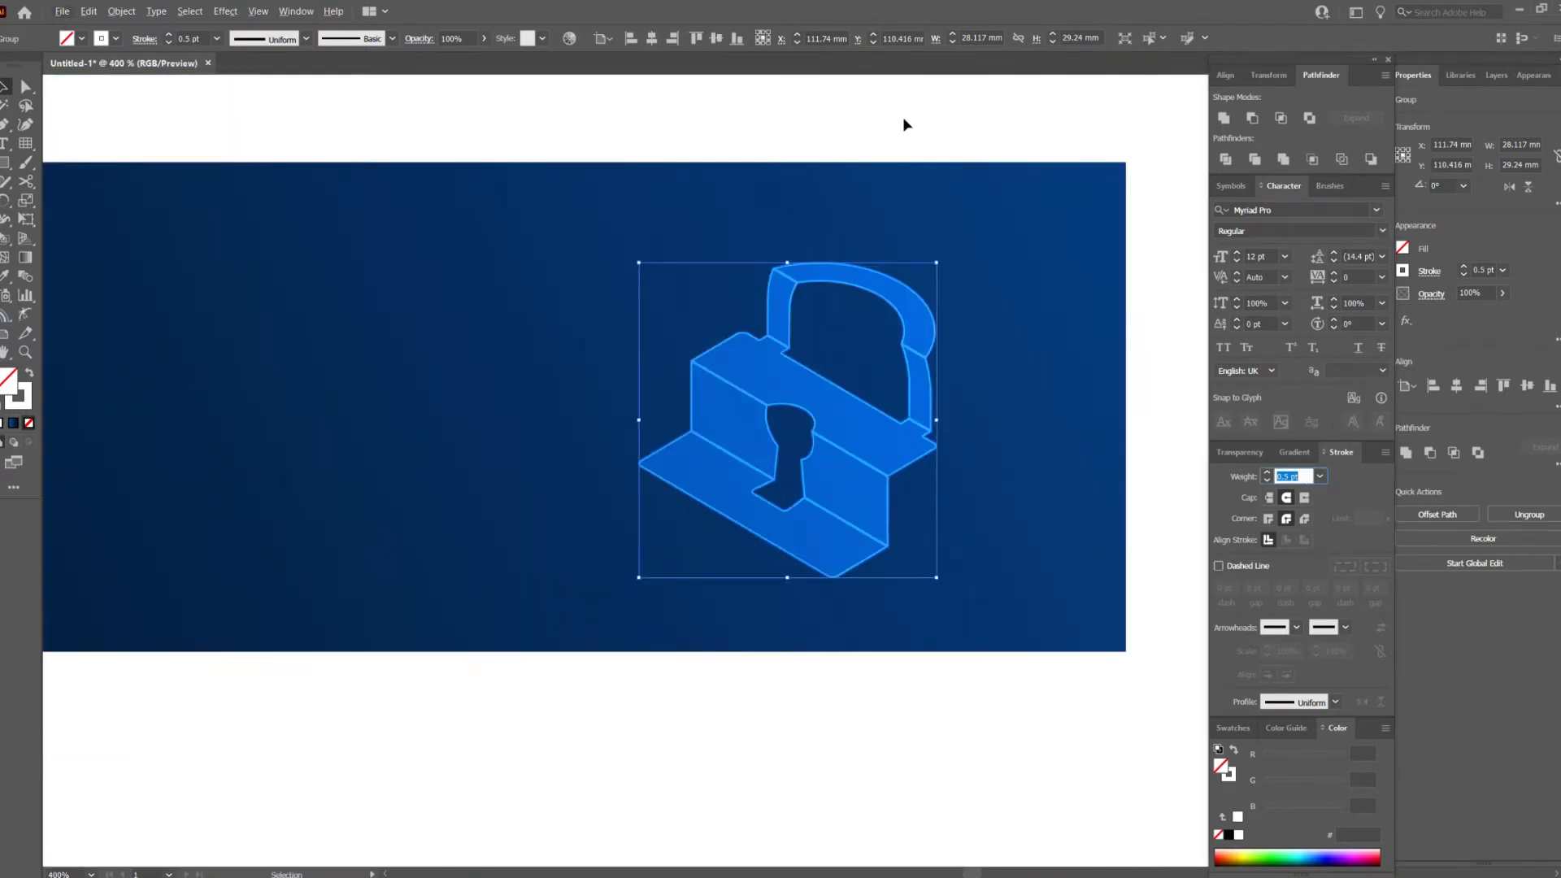
click(122, 12)
click(138, 189)
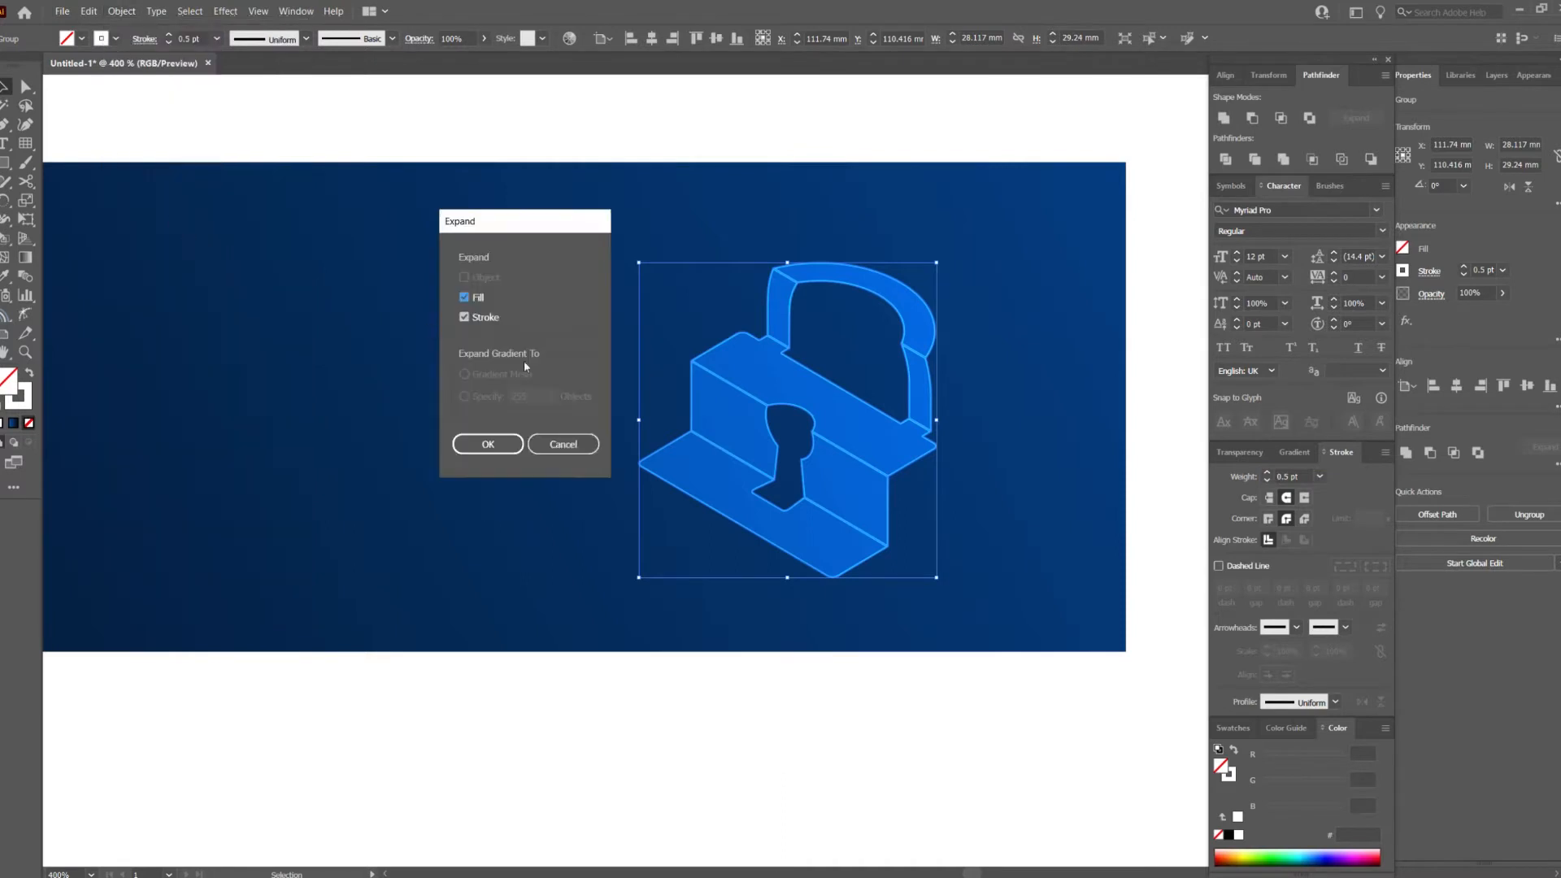
click(488, 444)
click(601, 699)
scroll(523, 524, down, 2)
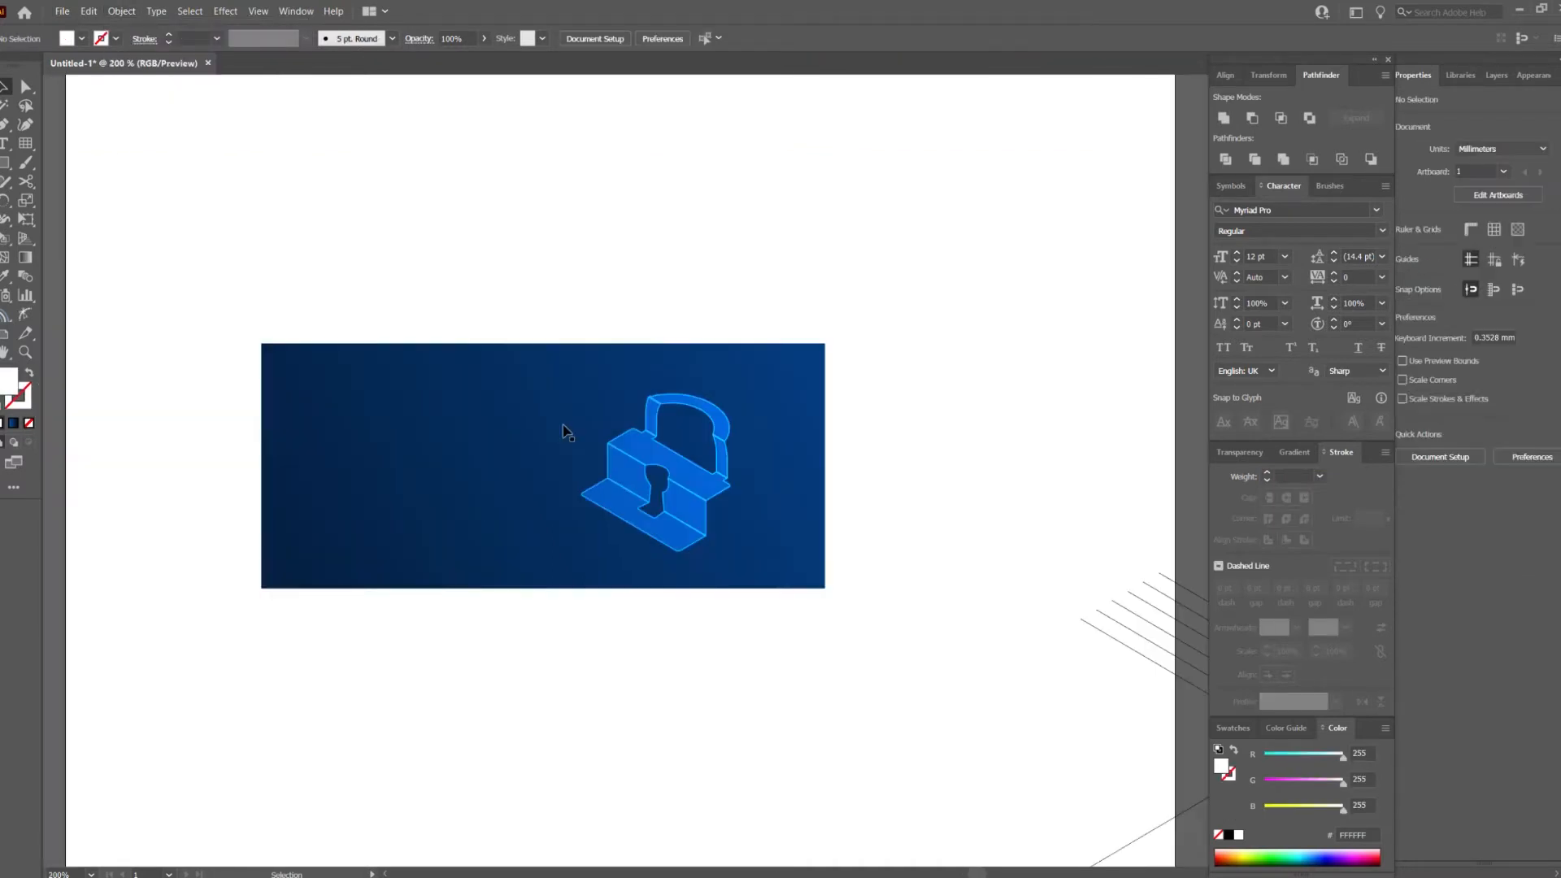
Draw a rectangular grid about 139 mm square over the gradient rectangle and give its lines a white stroke.
click(32, 146)
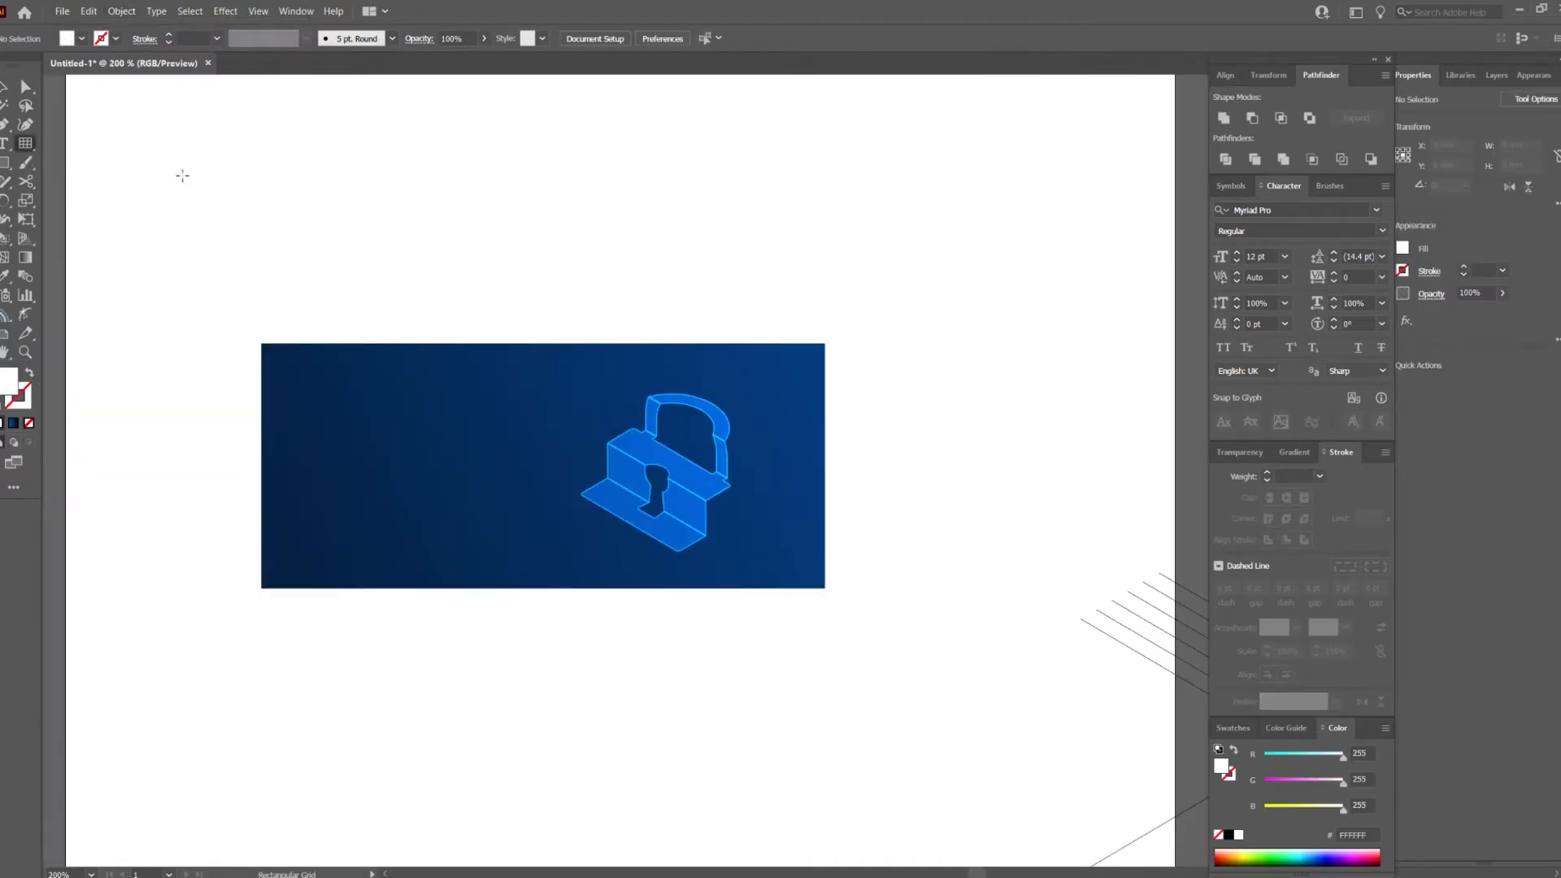
scroll(235, 285, down, 1)
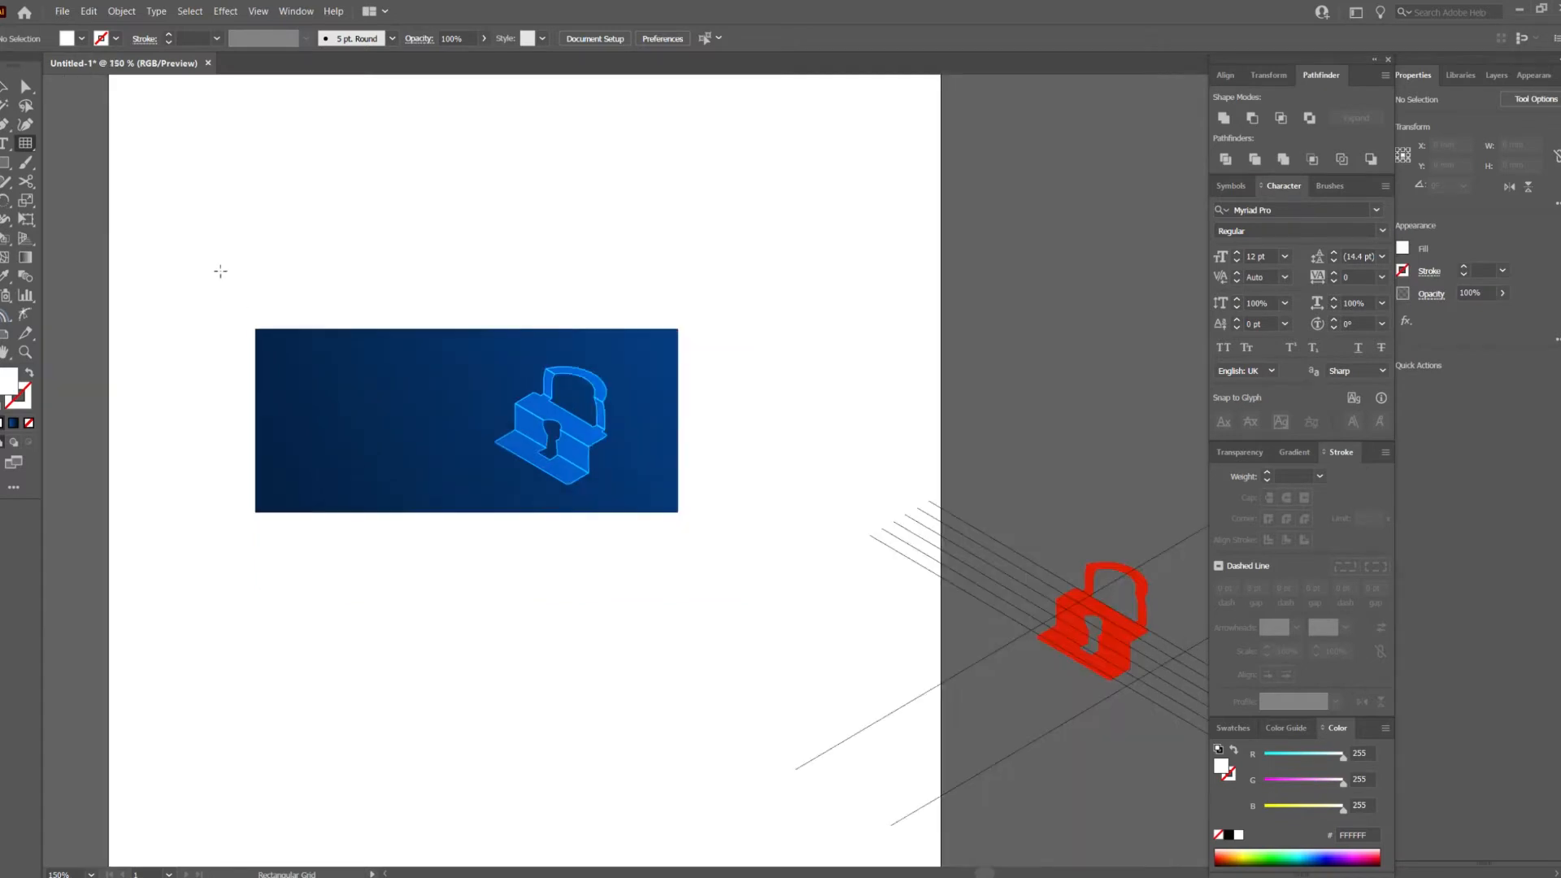
drag(210, 263, 760, 599)
key(v)
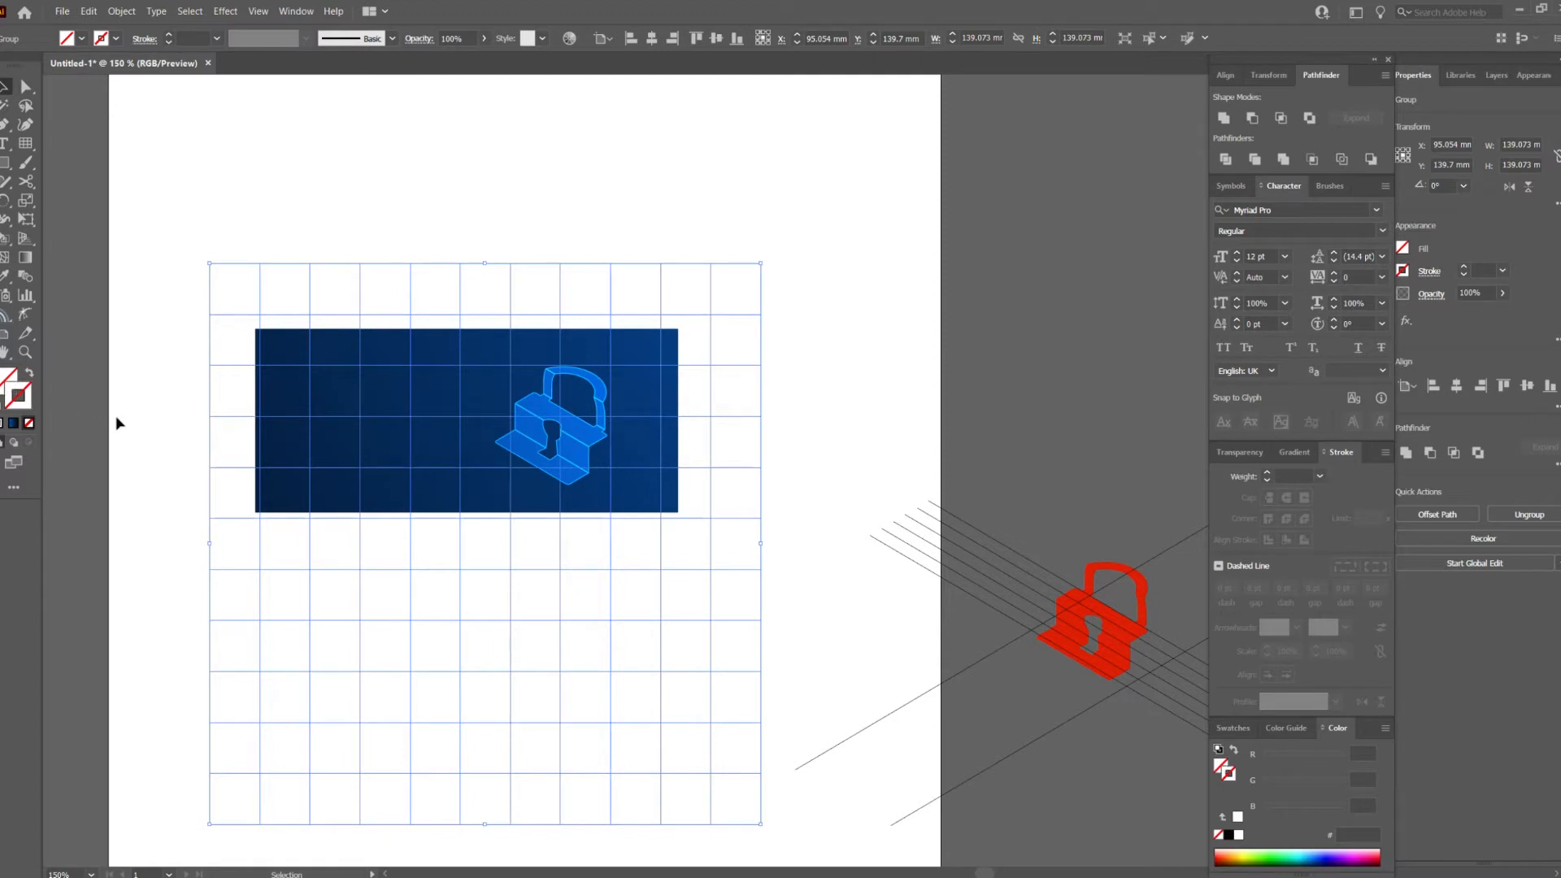
click(1239, 834)
Move the grid up over the gradient rectangle and scale it down to about 112 mm square.
drag(662, 672, 663, 579)
scroll(664, 508, up, 2)
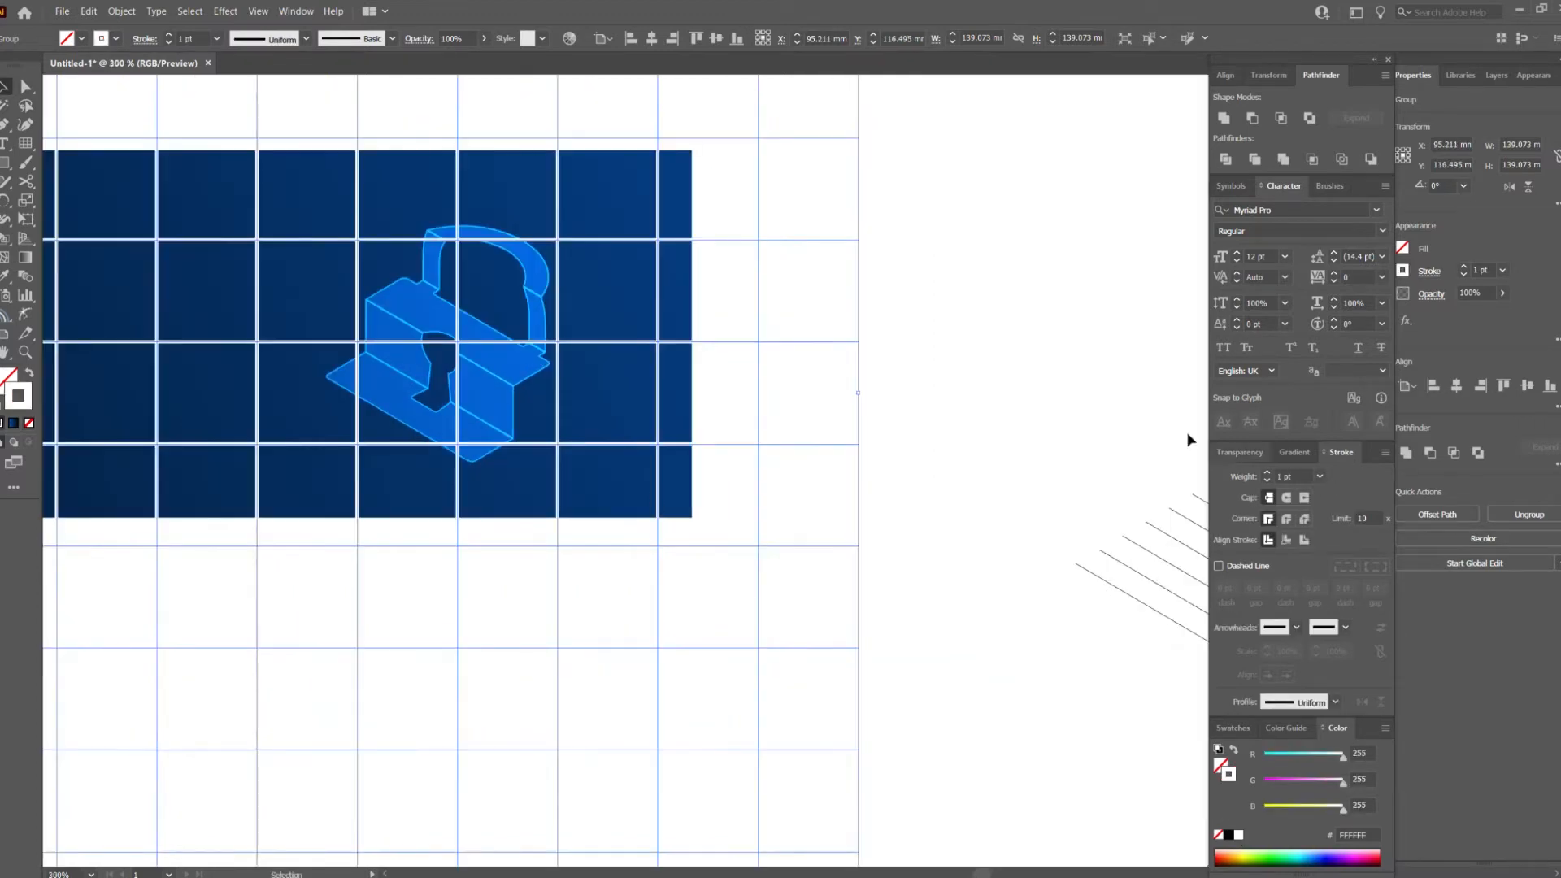
drag(858, 393, 706, 387)
drag(435, 347, 812, 385)
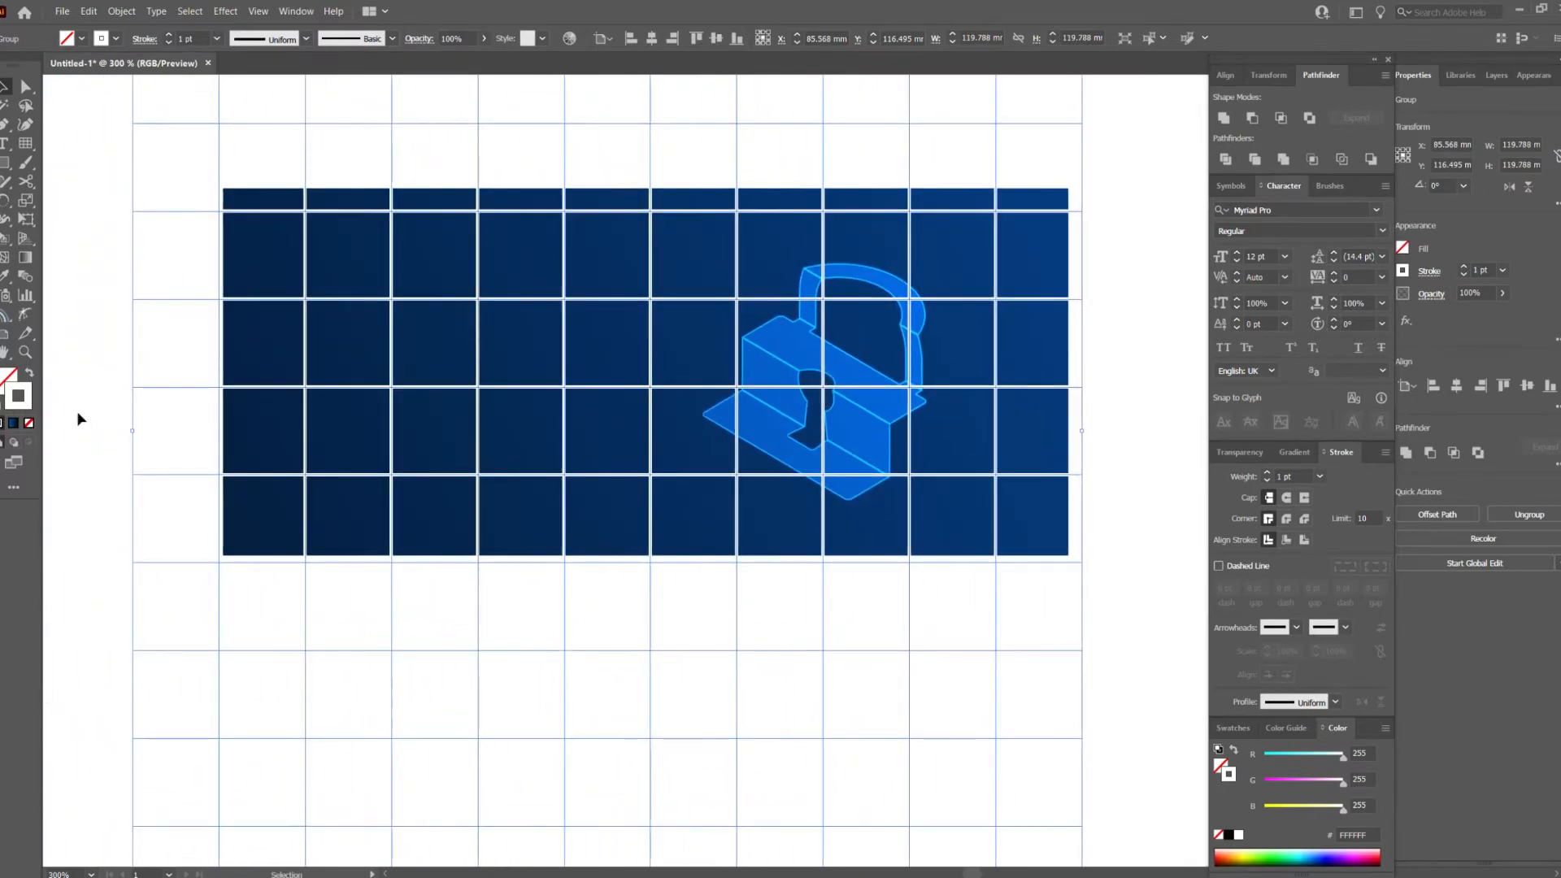
drag(130, 430, 193, 429)
scroll(495, 407, down, 1)
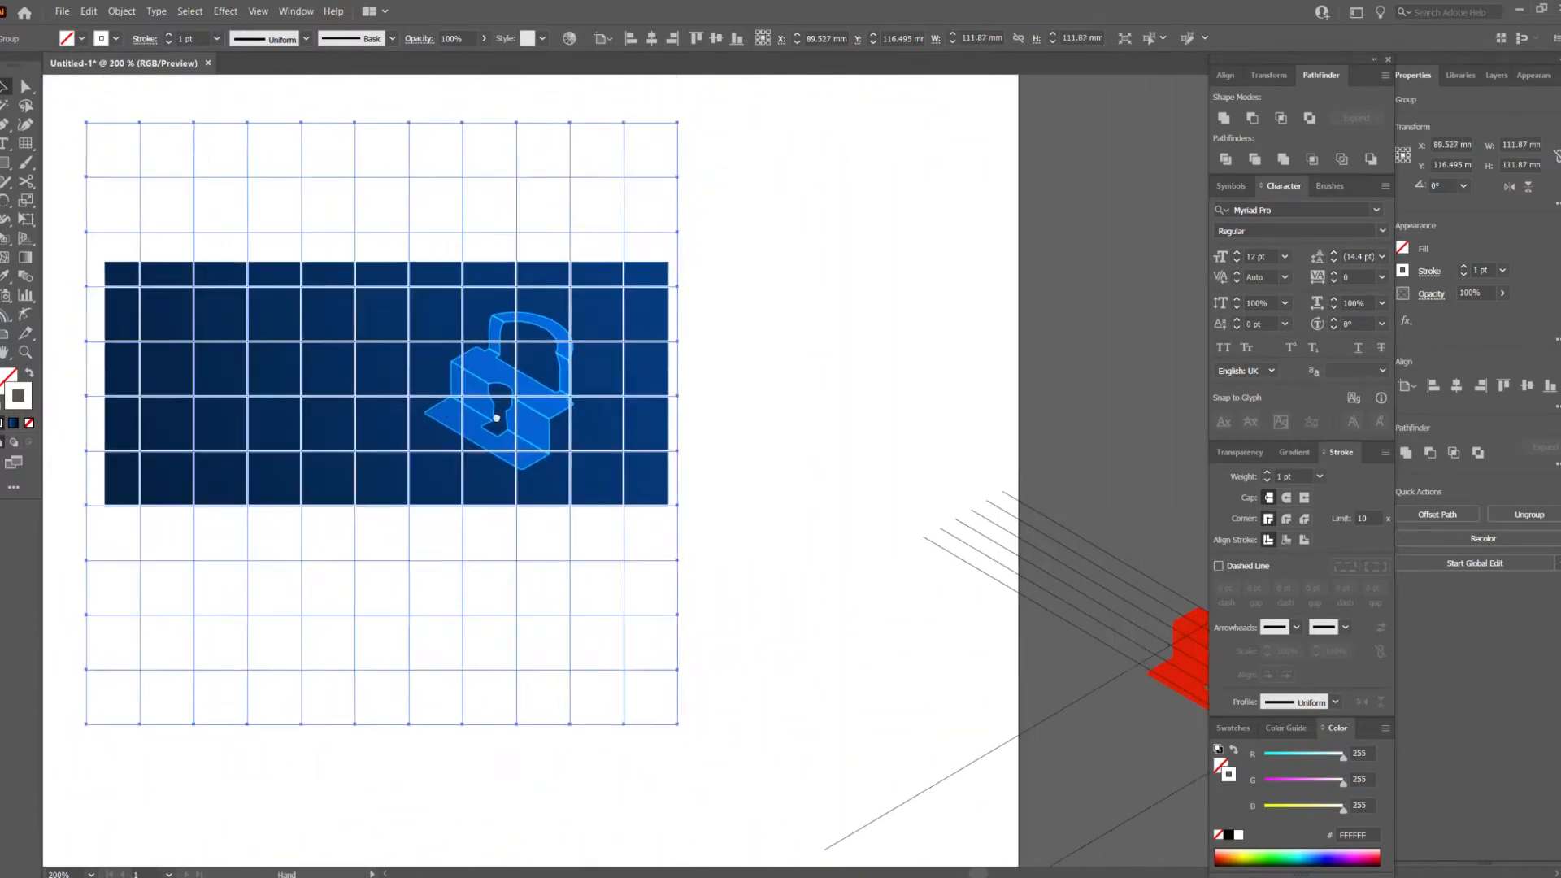
Reduce the white grid's stroke weight in stages to 0.15 pt.
click(1289, 472)
key(Down)
key(Down)
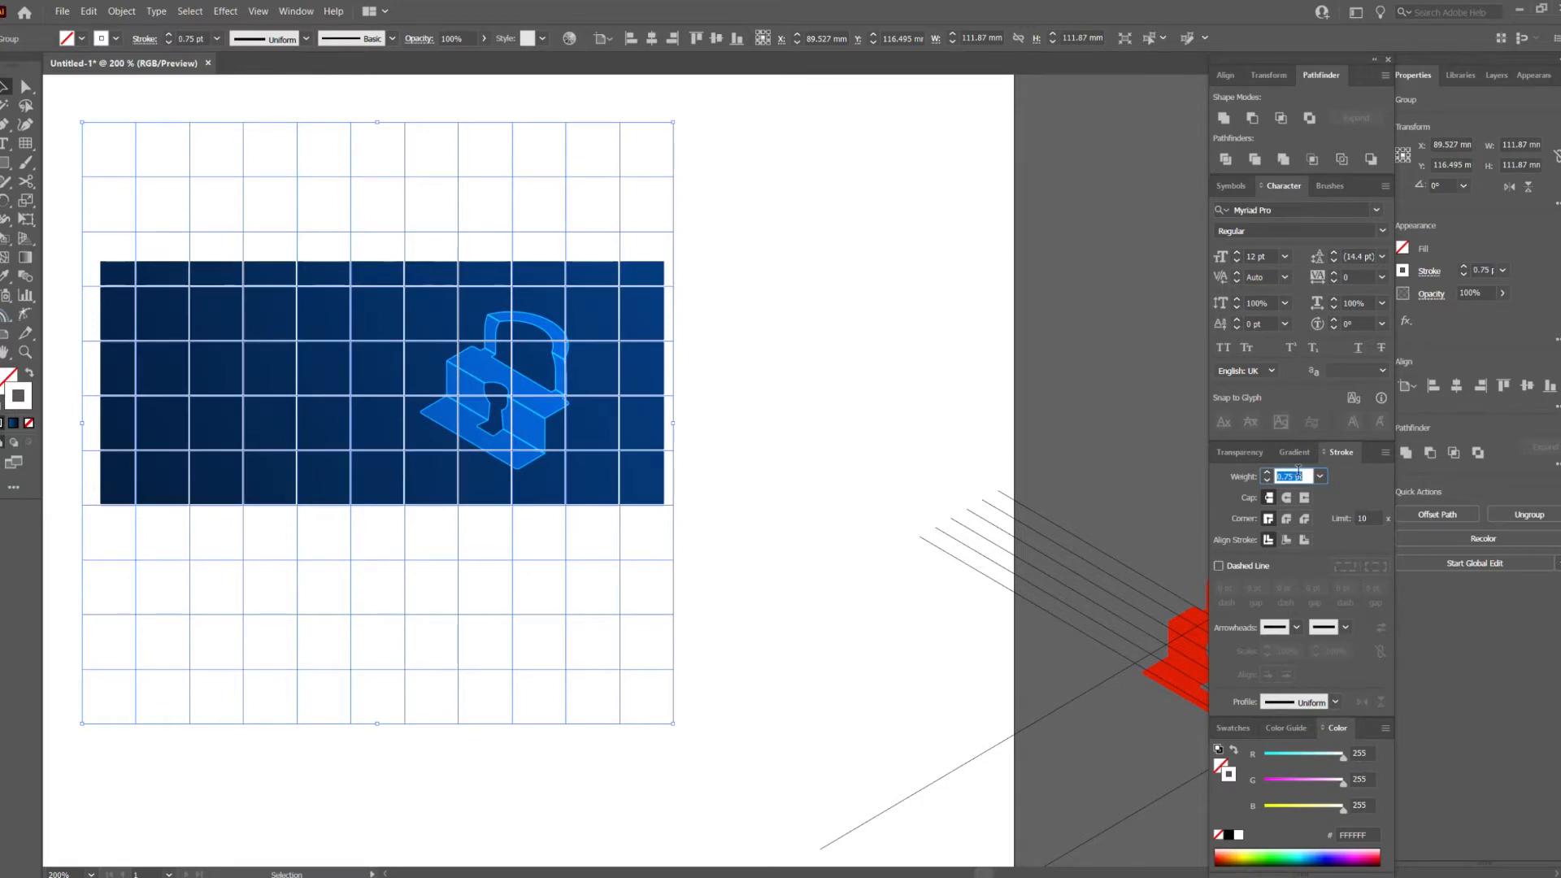
click(815, 343)
scroll(527, 370, up, 3)
scroll(527, 368, down, 2)
click(665, 338)
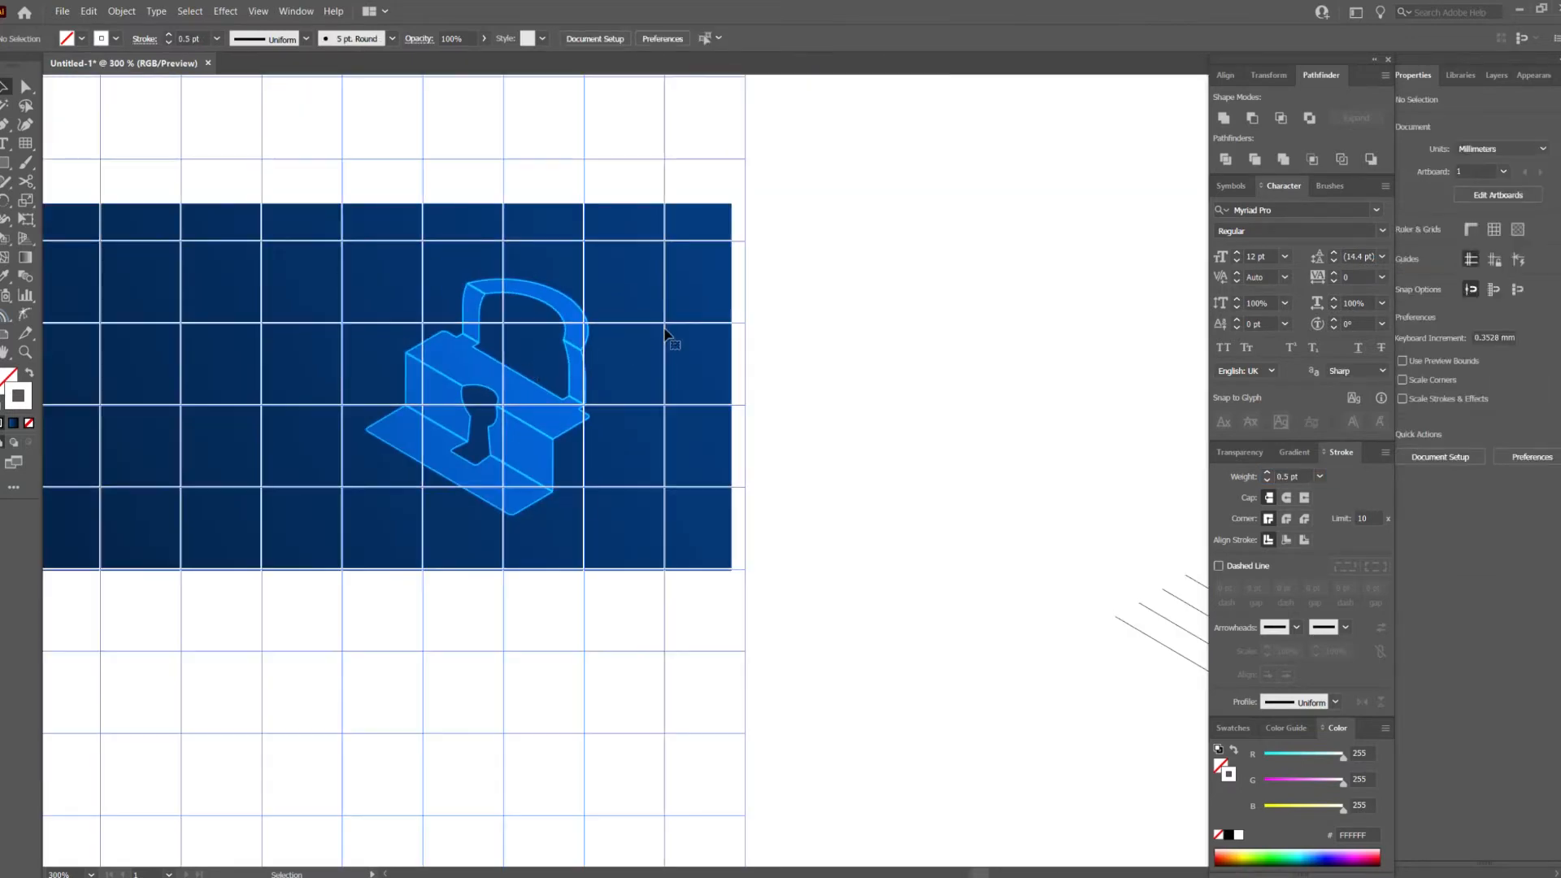
click(1294, 475)
key(Down)
click(1047, 410)
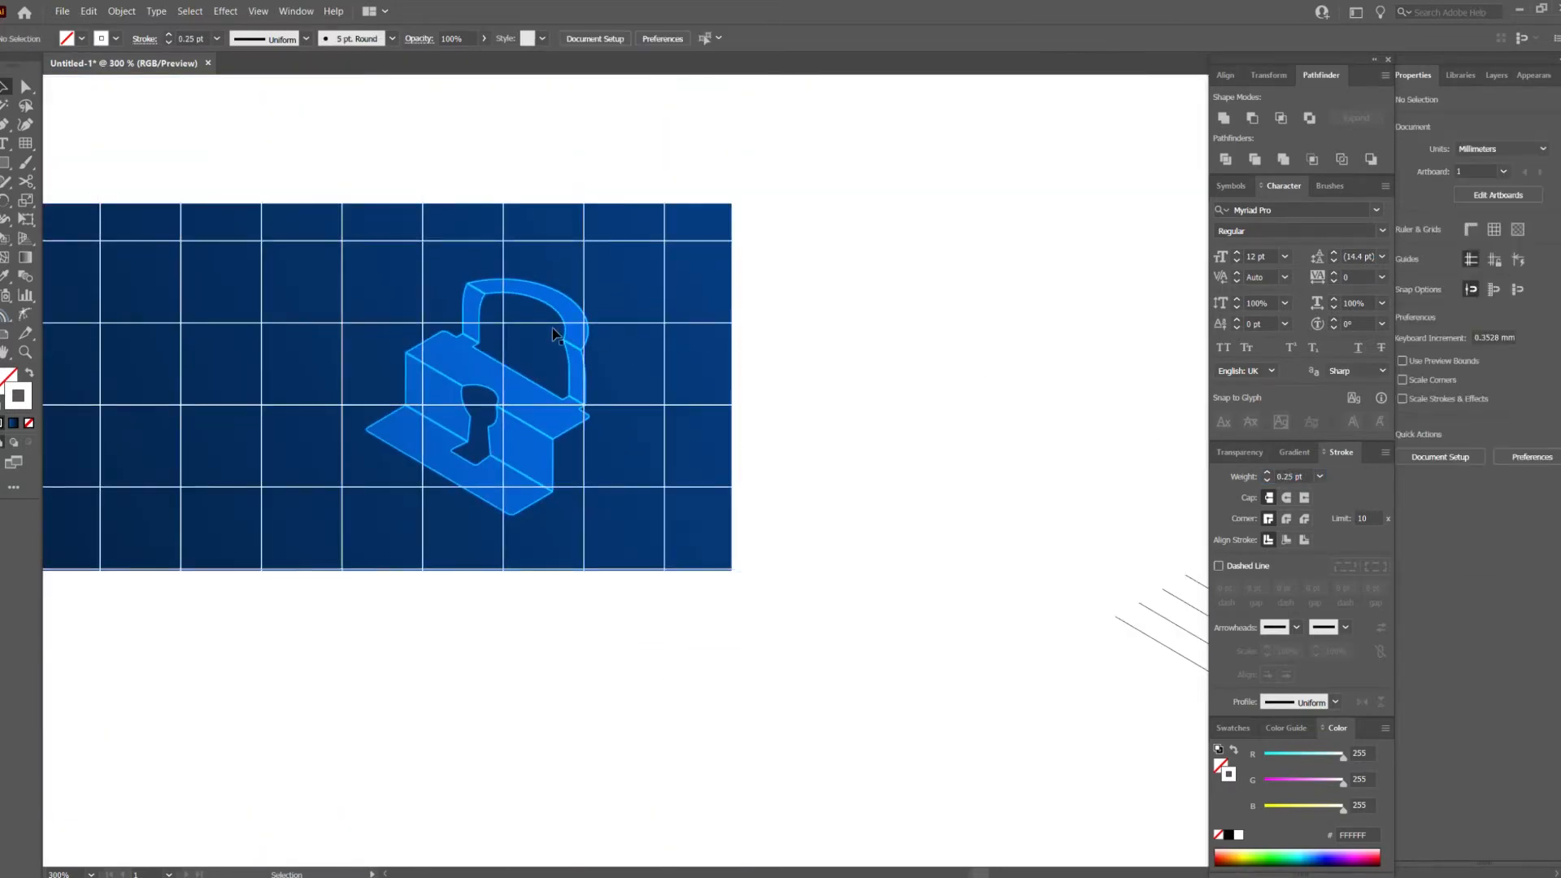
scroll(715, 327, up, 4)
click(748, 310)
click(1296, 475)
key(Return)
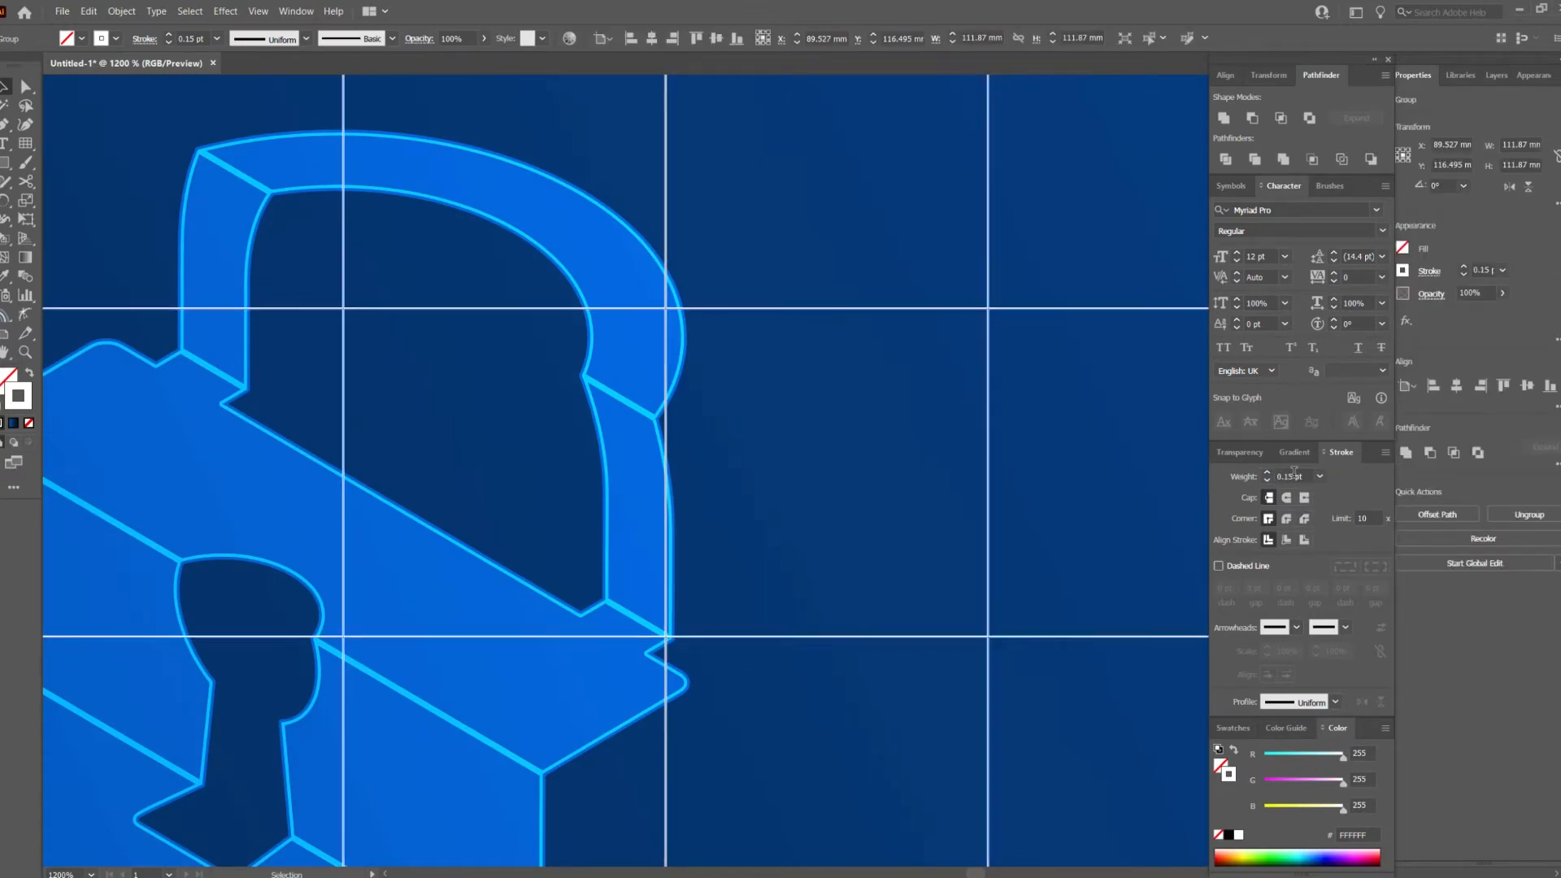
Apply a 3D Rotate effect with the Isometric Top position to the white grid.
scroll(933, 390, down, 5)
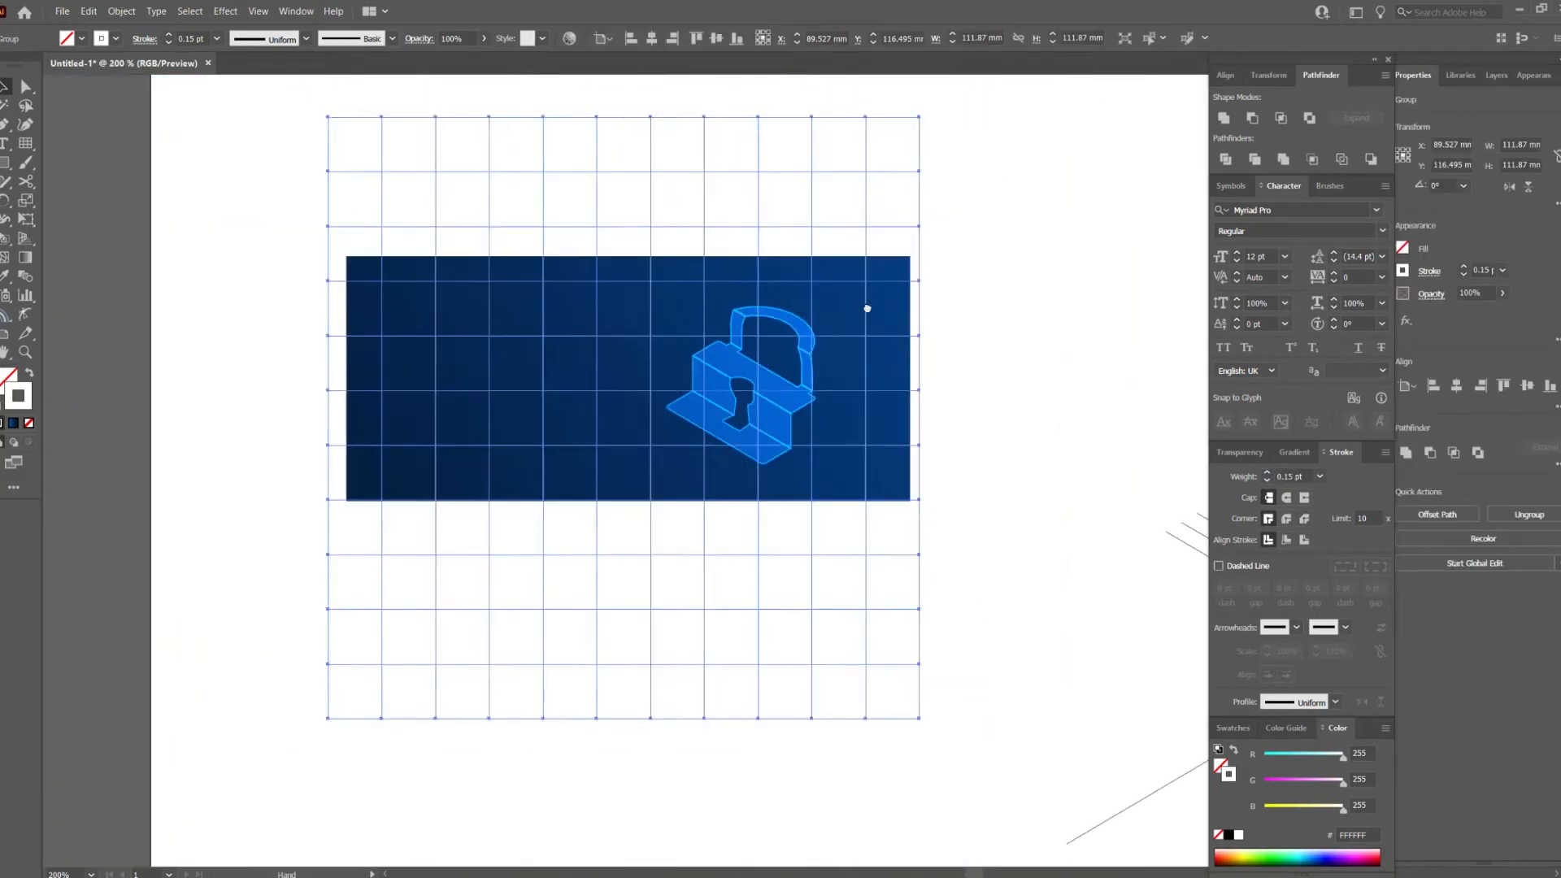
drag(868, 309, 779, 347)
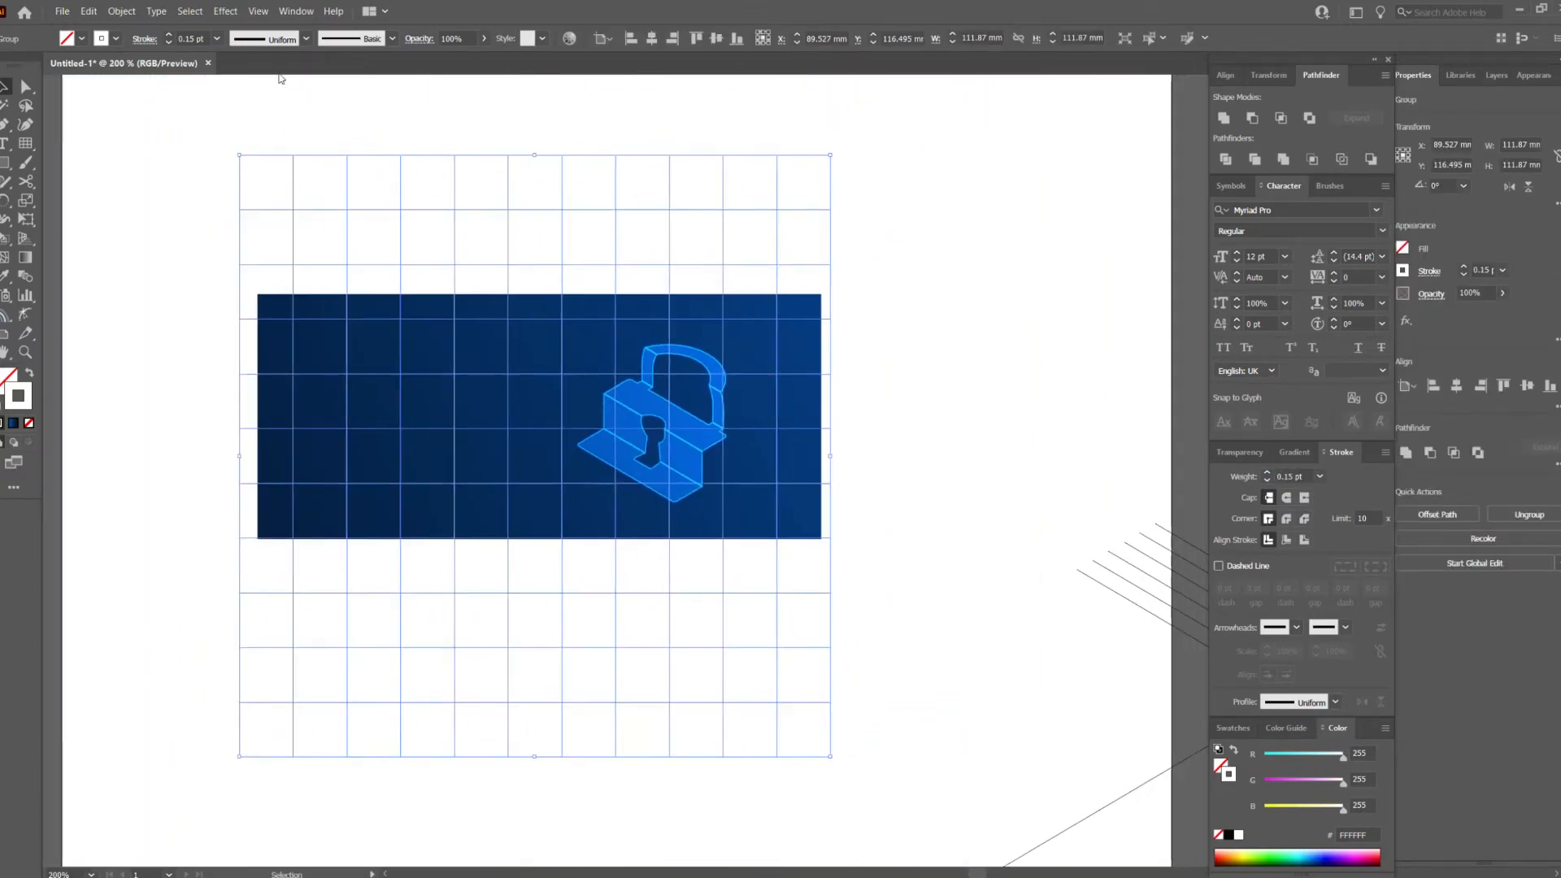
click(259, 12)
mouse_move(225, 12)
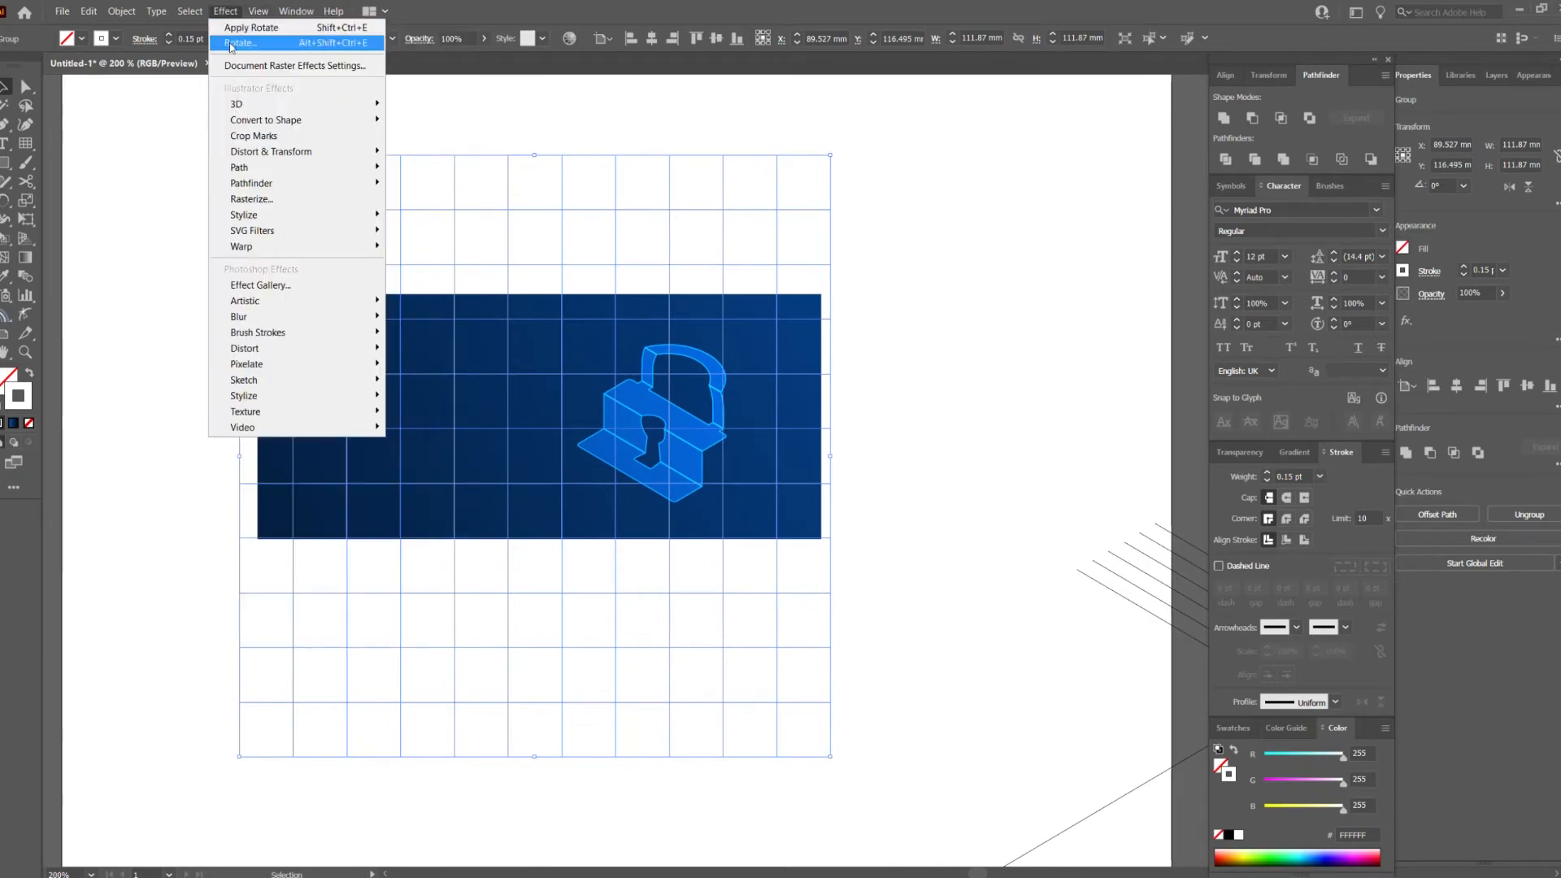
click(230, 43)
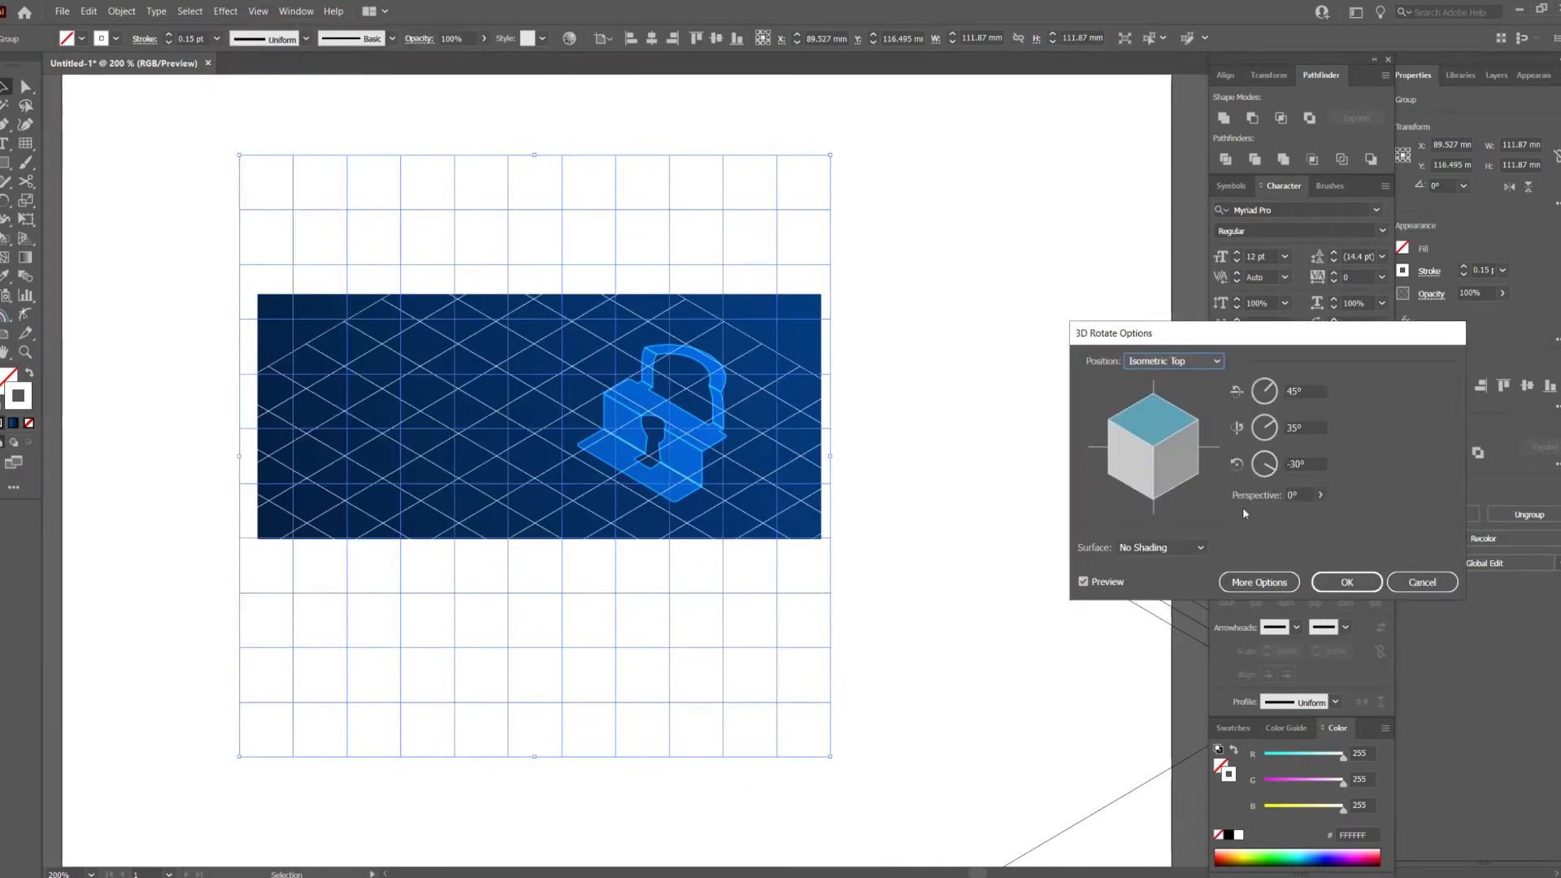
click(1346, 582)
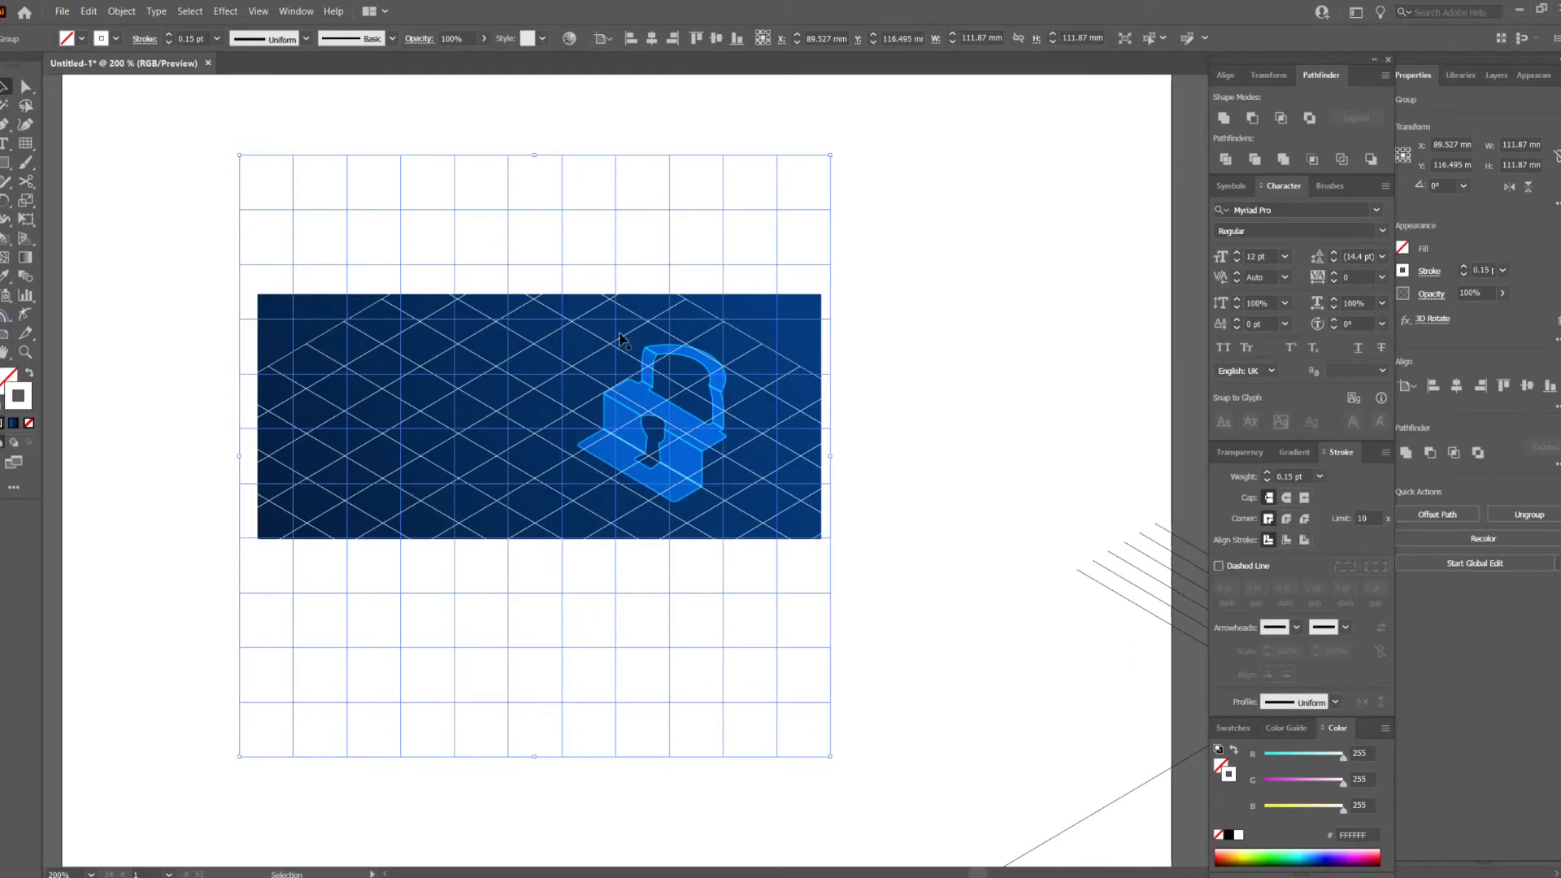
Expand the appearance of the white isometric grid, ungroup it and release its clipping mask.
click(121, 12)
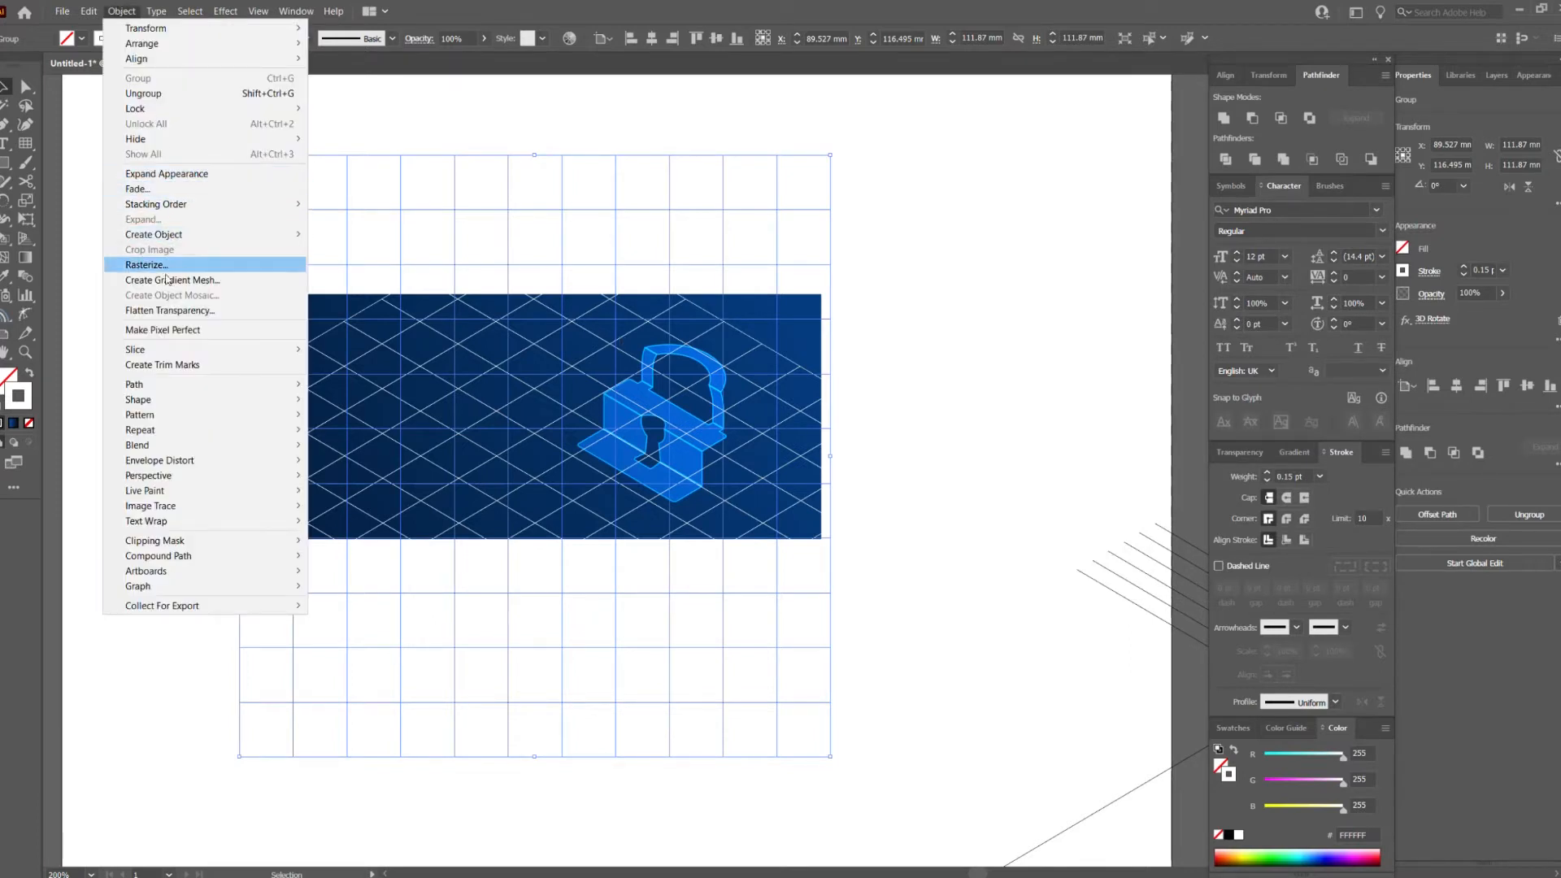
click(163, 174)
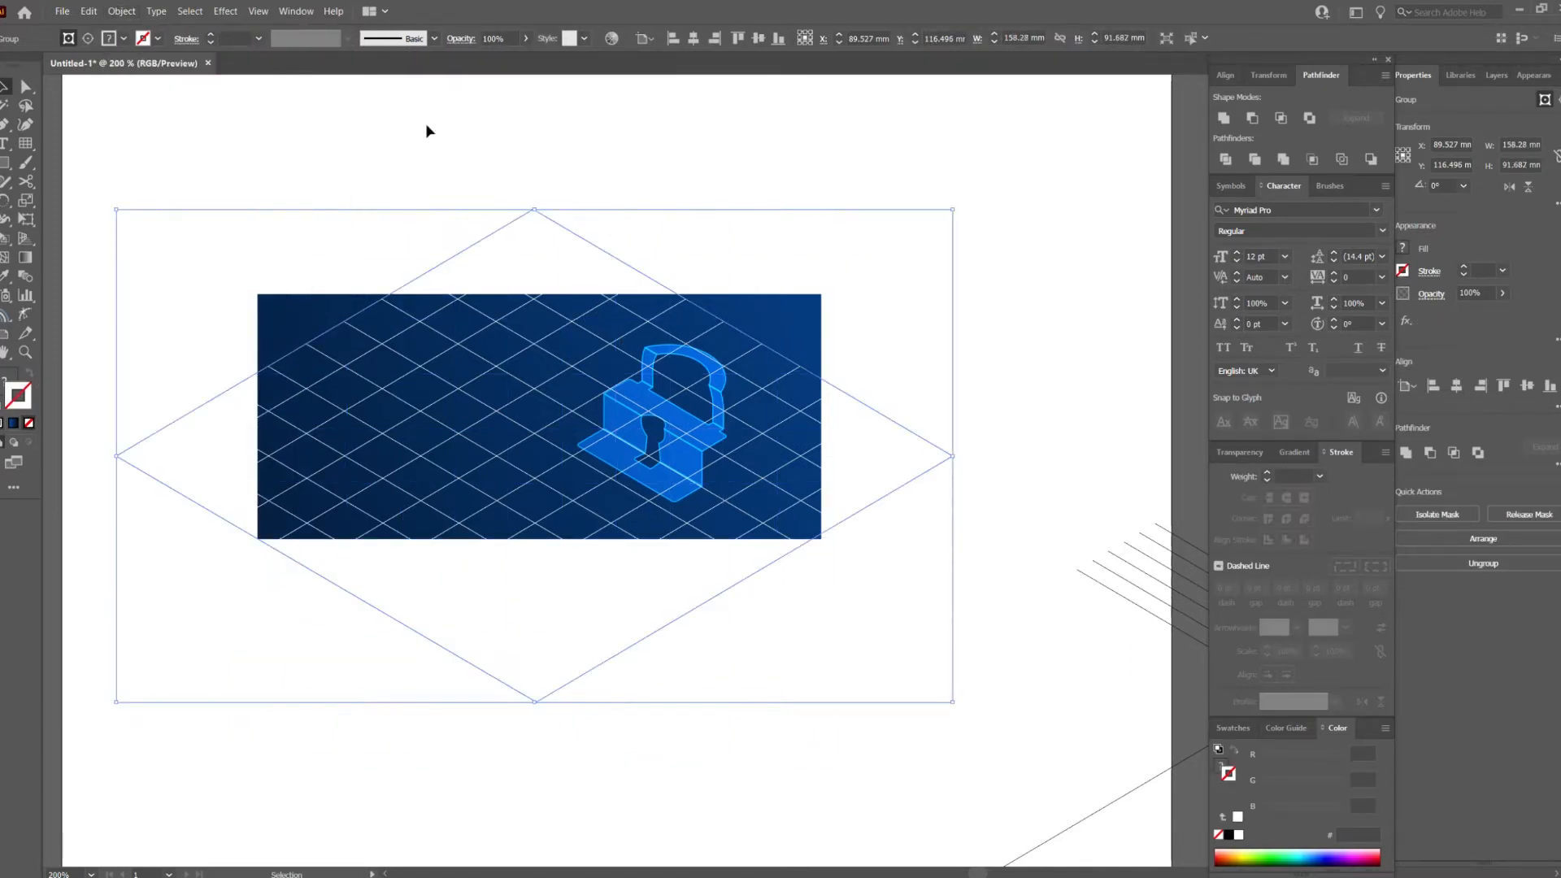
right_click(551, 221)
click(610, 303)
right_click(593, 205)
click(643, 357)
scroll(589, 235, up, 2)
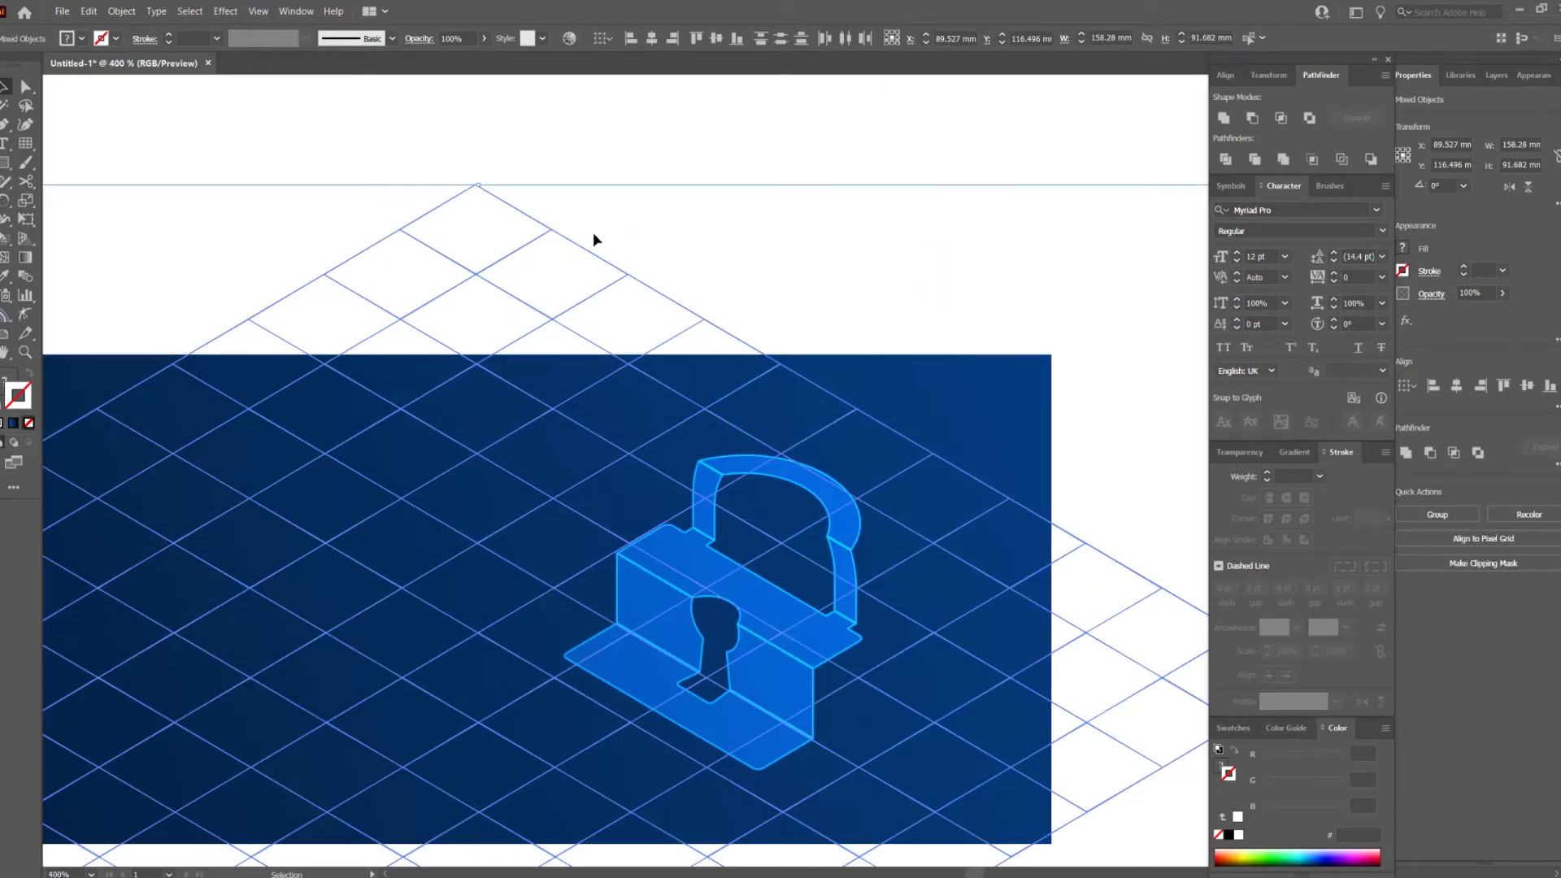
Shift the released grid slightly down over the gradient rectangle and delete its leftover clipping path.
click(592, 257)
drag(629, 363, 610, 409)
click(608, 274)
key(Delete)
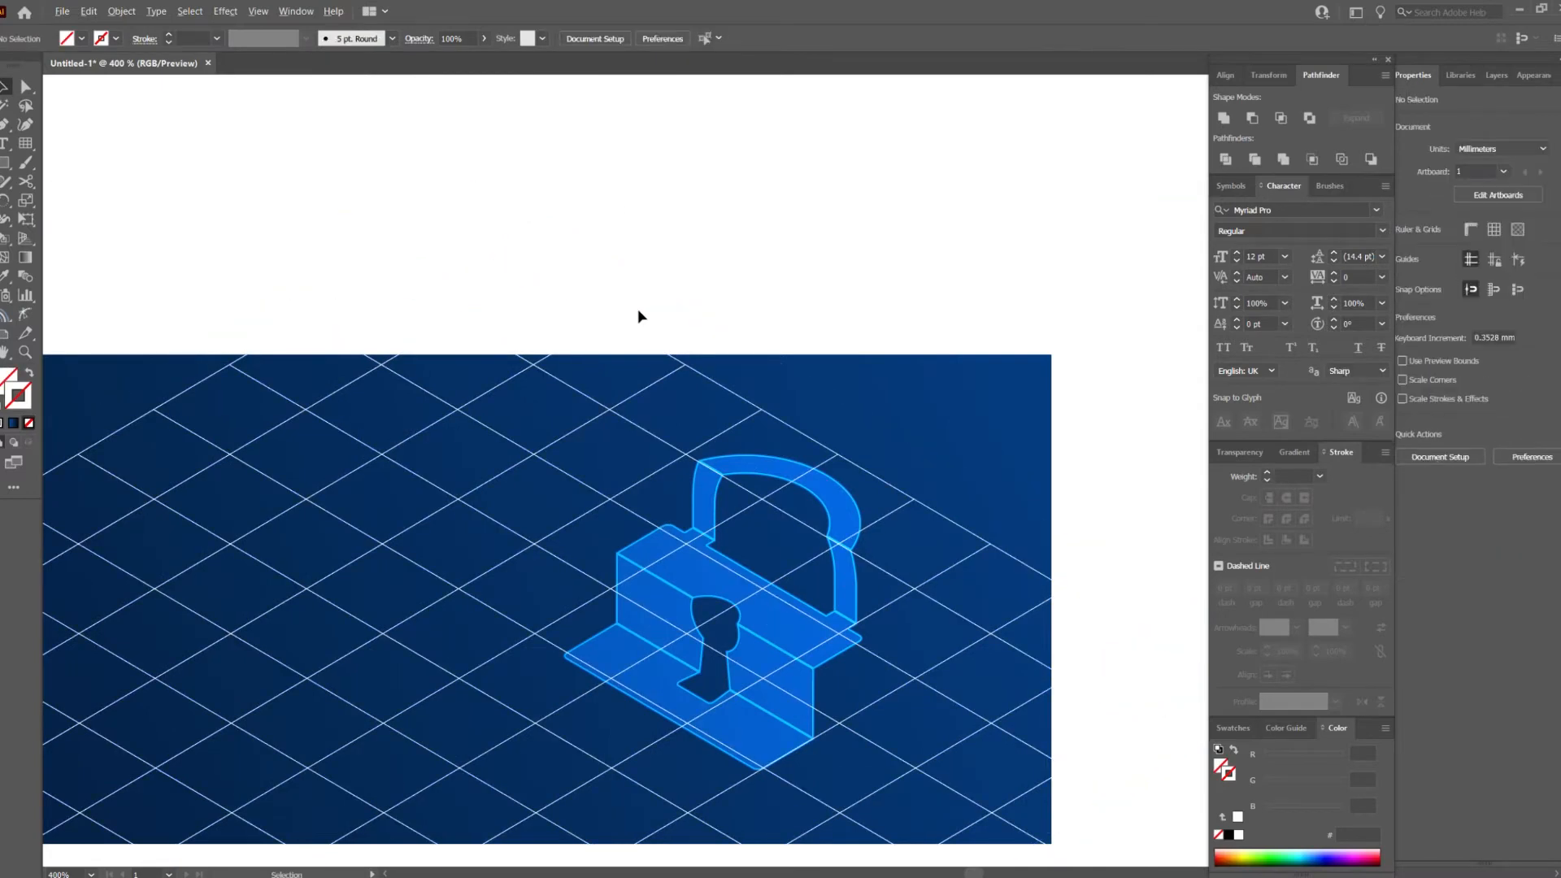
Set the blending mode of the white isometric grid to Overlay.
scroll(608, 283, down, 2)
click(750, 392)
click(1242, 452)
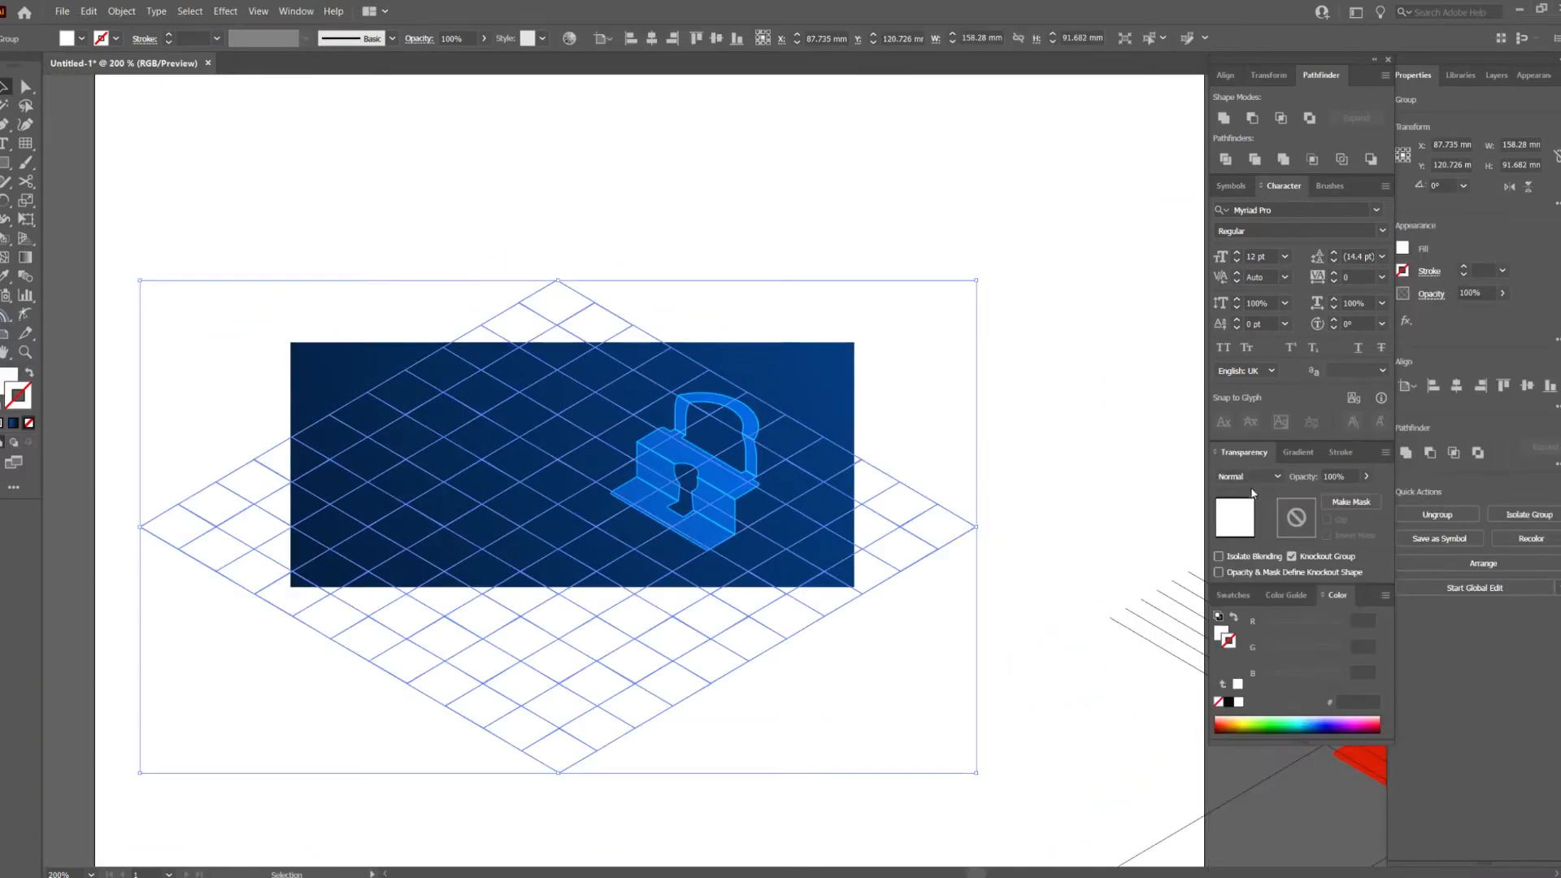
click(1250, 477)
click(1253, 628)
click(985, 521)
scroll(852, 480, up, 1)
scroll(853, 468, down, 1)
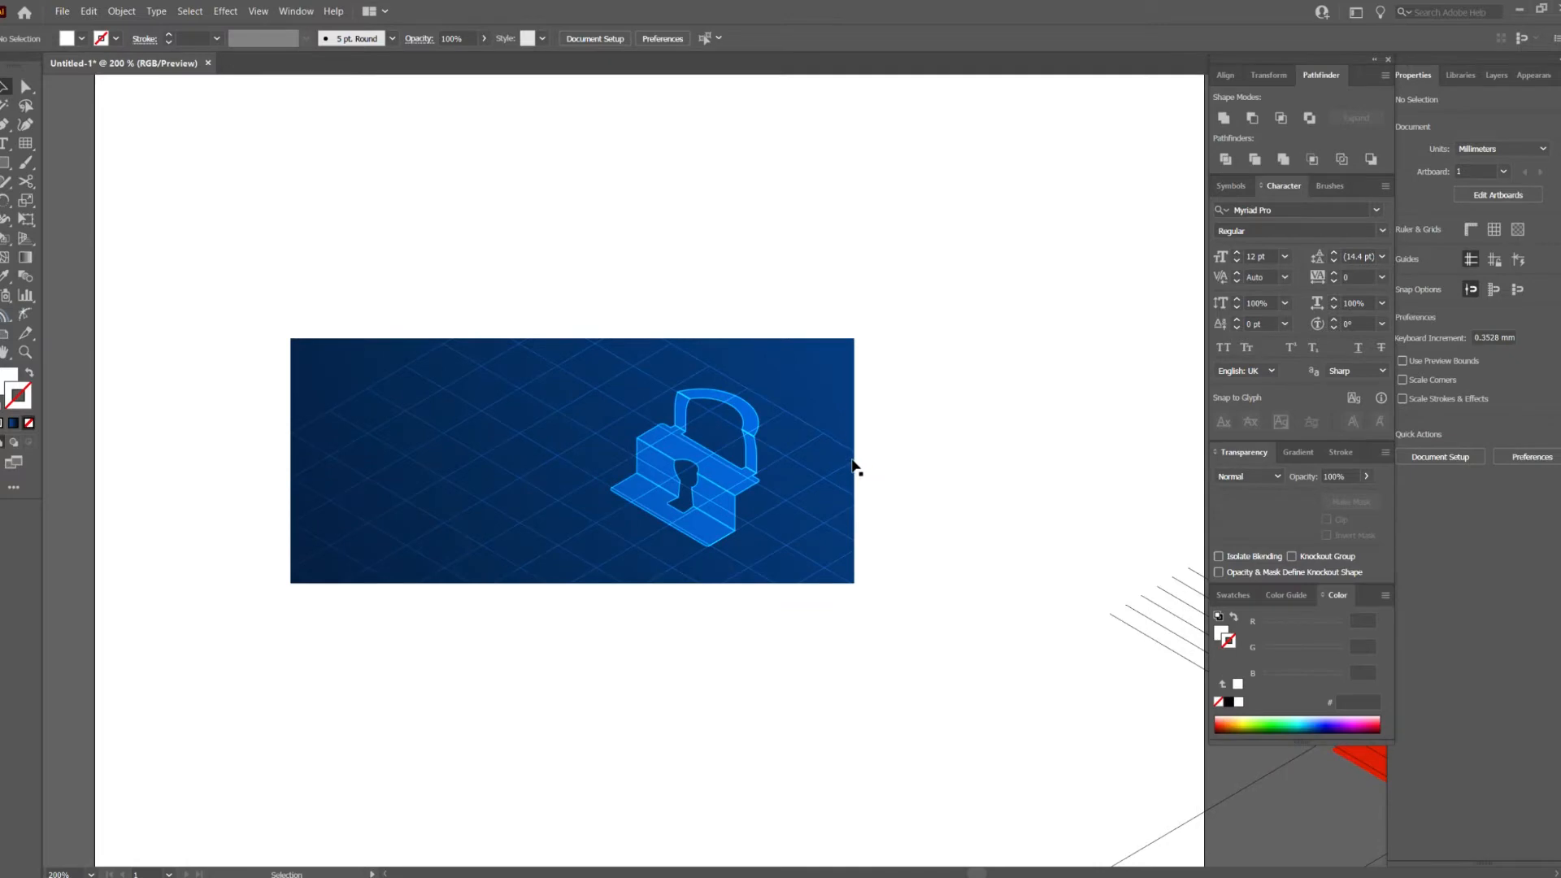
click(832, 345)
drag(575, 228, 574, 147)
click(715, 195)
scroll(721, 438, up, 4)
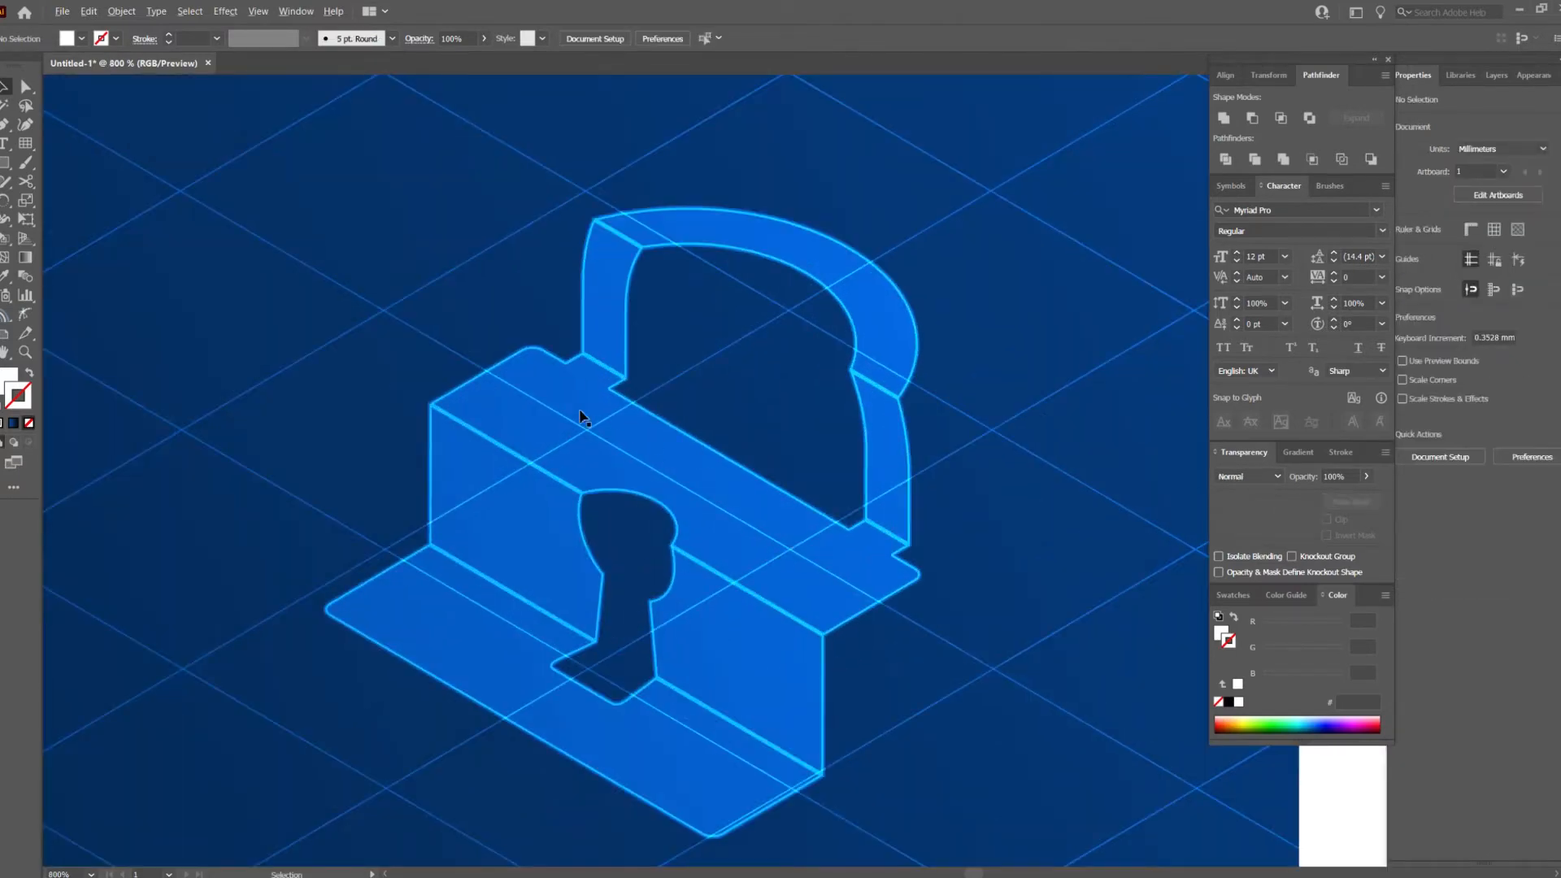
scroll(423, 307, down, 3)
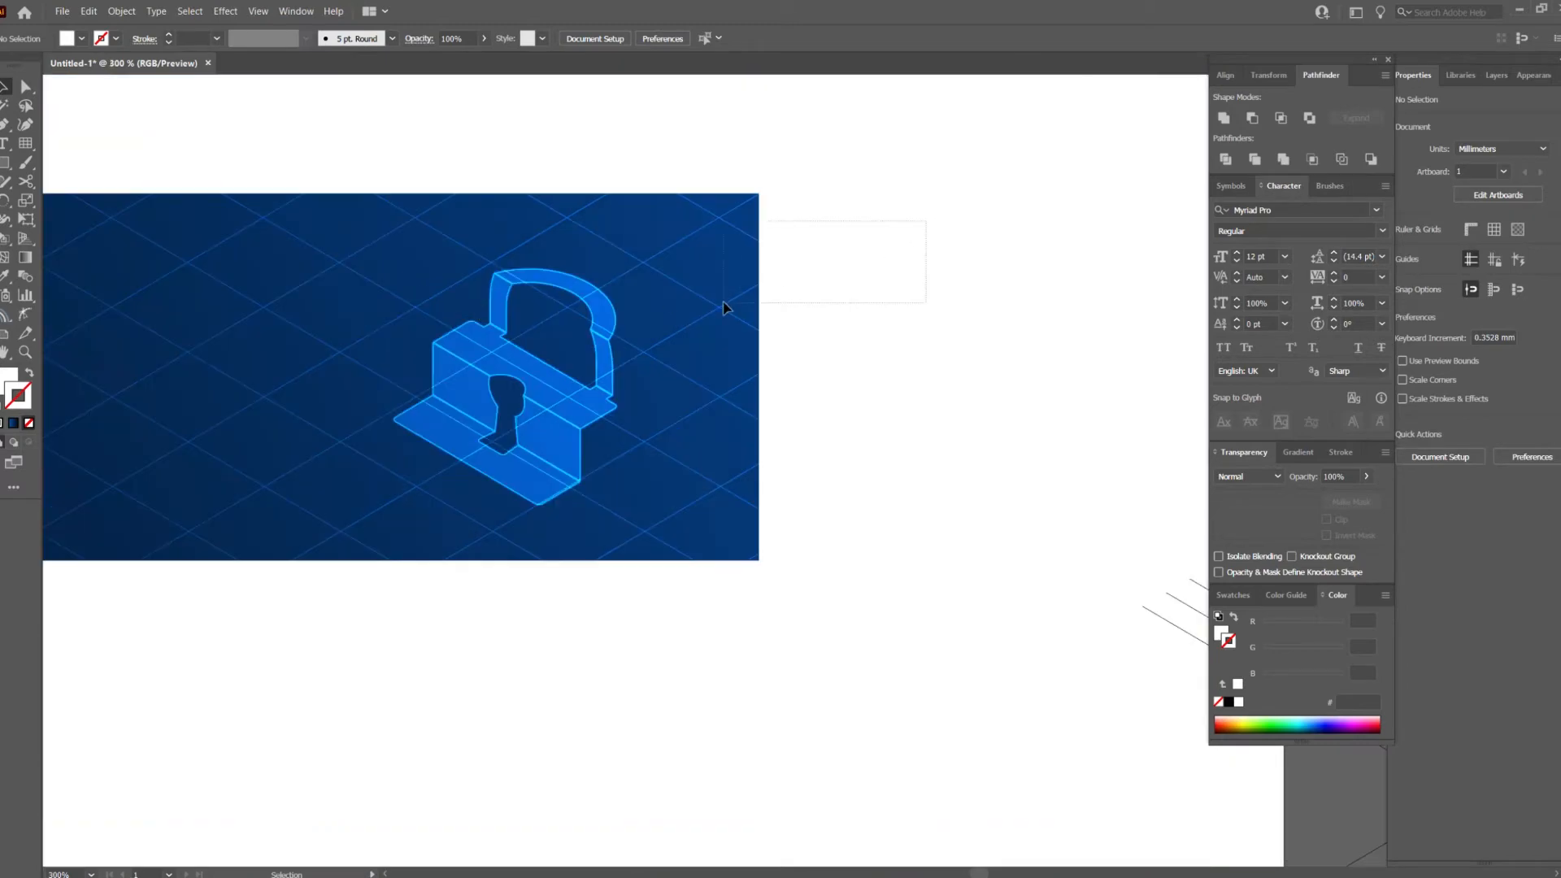
key(ctrl+a)
key(ctrl+7)
click(883, 592)
drag(885, 598, 962, 634)
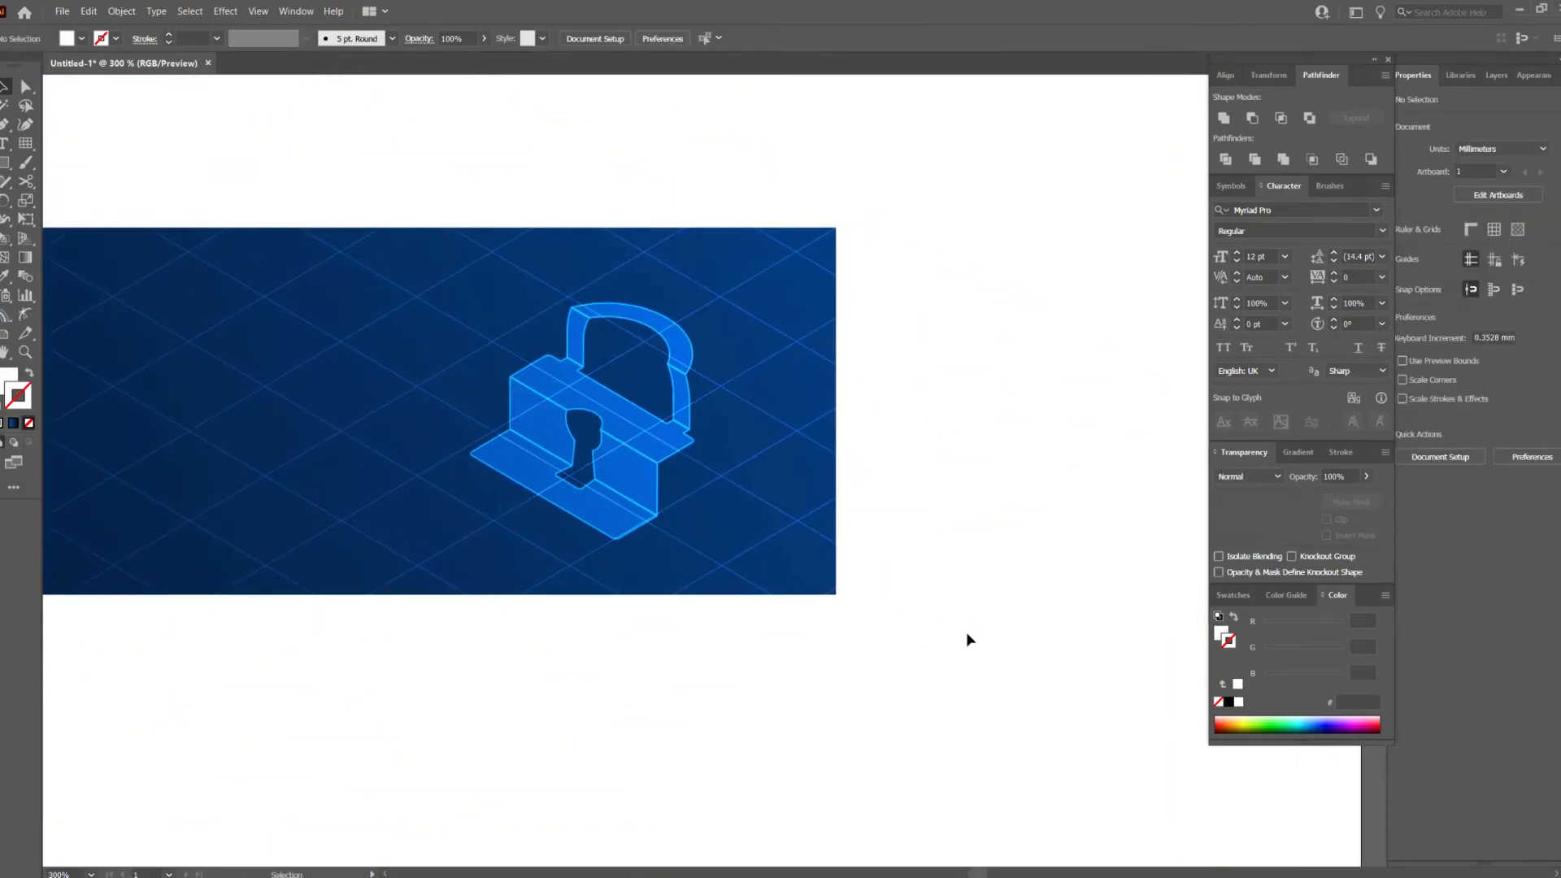
scroll(950, 540, down, 2)
drag(966, 385, 866, 365)
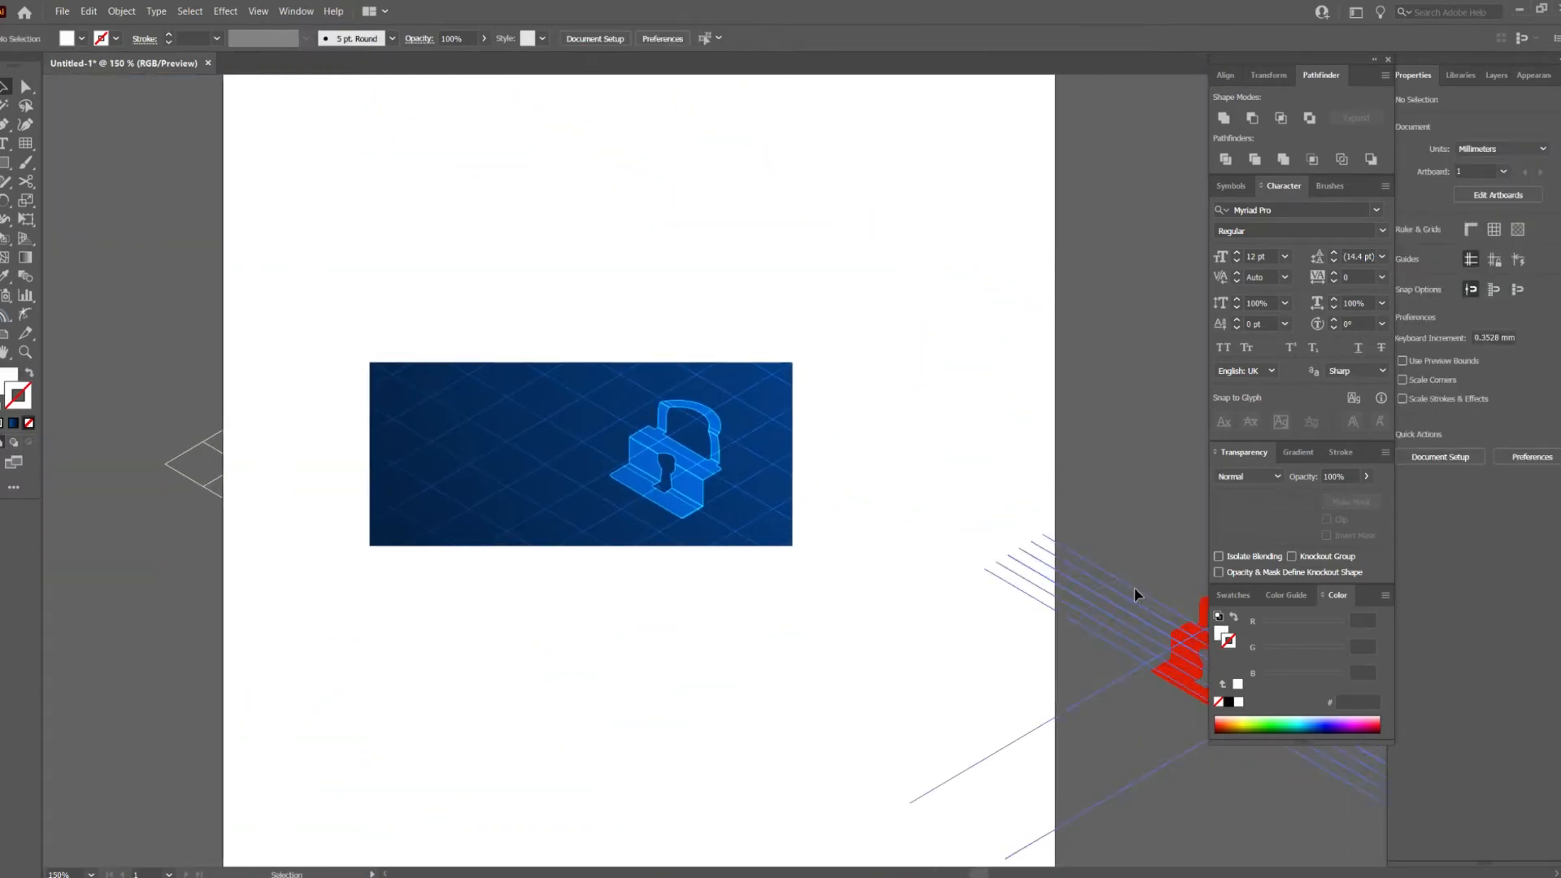
Move the group of black diagonal lines onto the gradient rectangle and fill it with white (FFFFFF).
drag(802, 533, 627, 493)
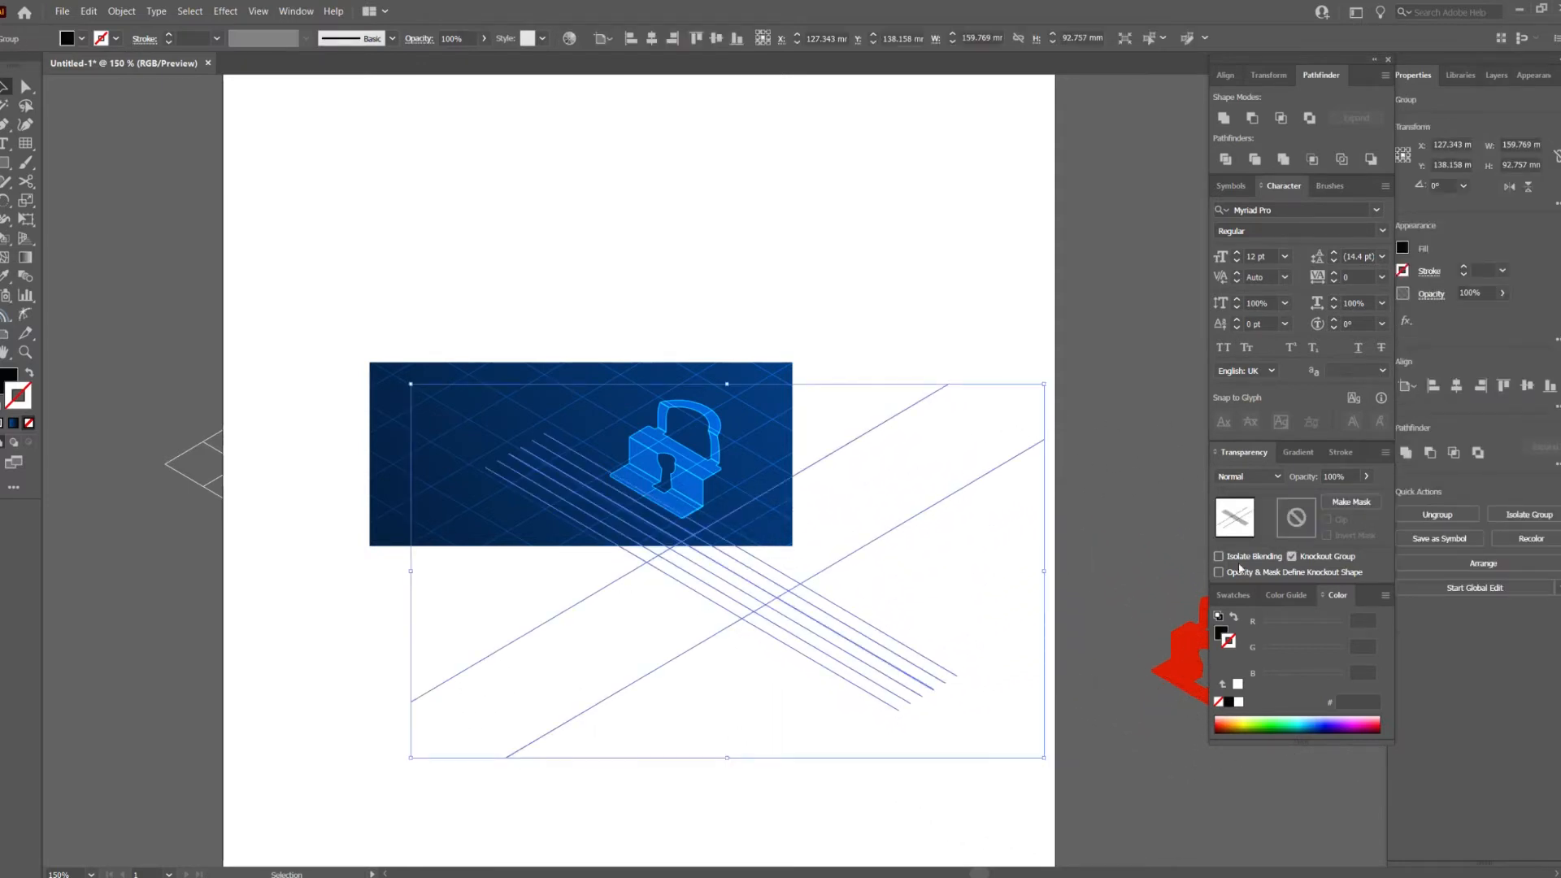
click(1221, 632)
click(1239, 702)
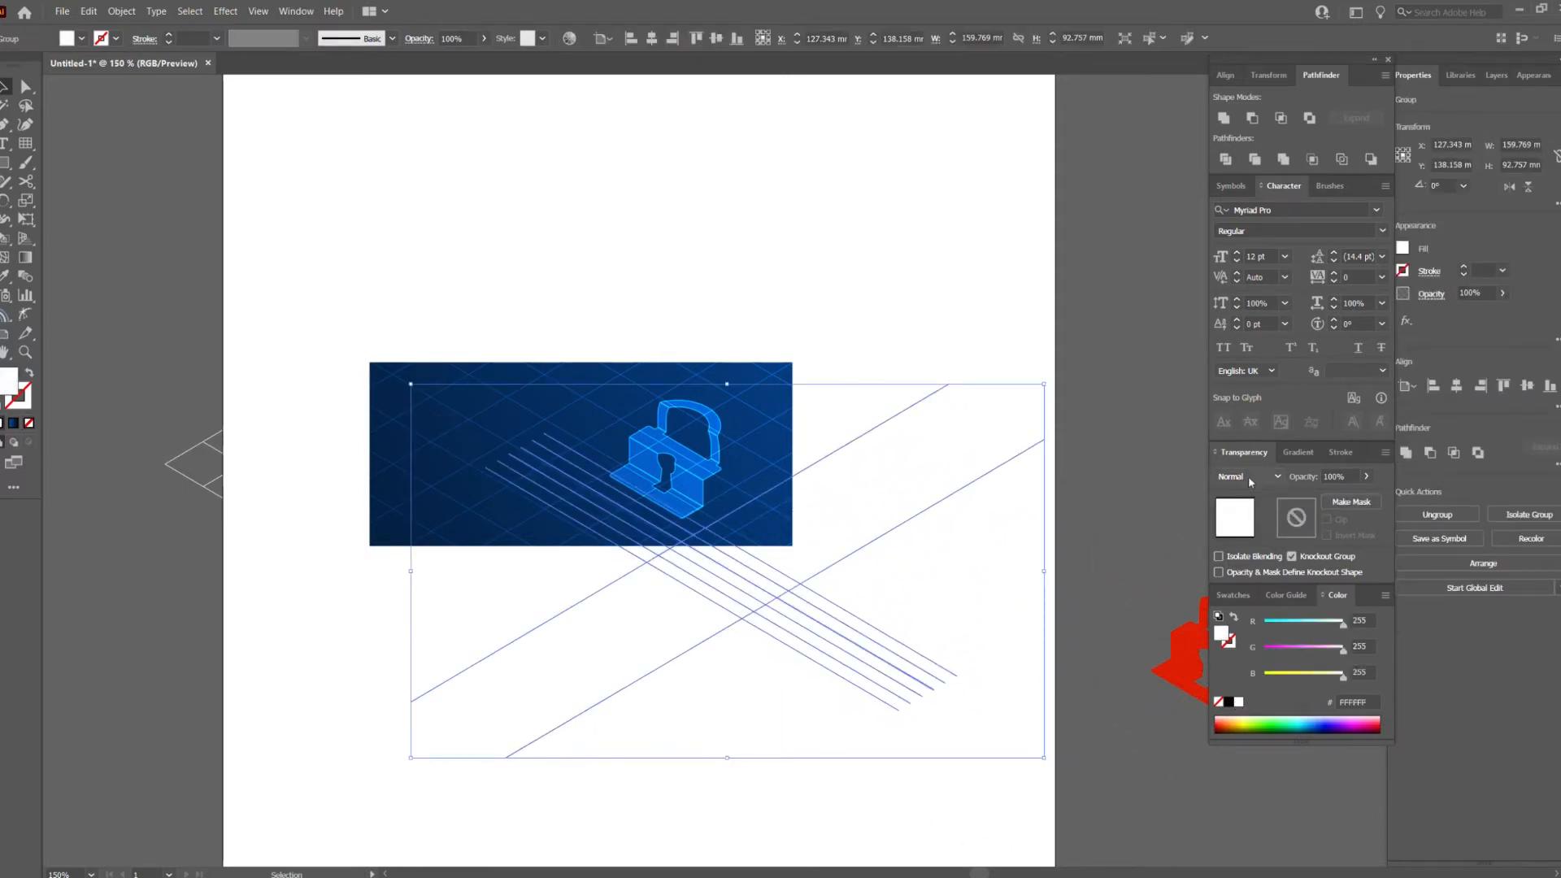
Set the blending mode of the white diagonal line group to Overlay.
click(1248, 476)
click(1236, 626)
click(933, 320)
scroll(771, 565, up, 2)
Move the Overlay line group up and left so its diagonal lines cross the padlock.
click(713, 543)
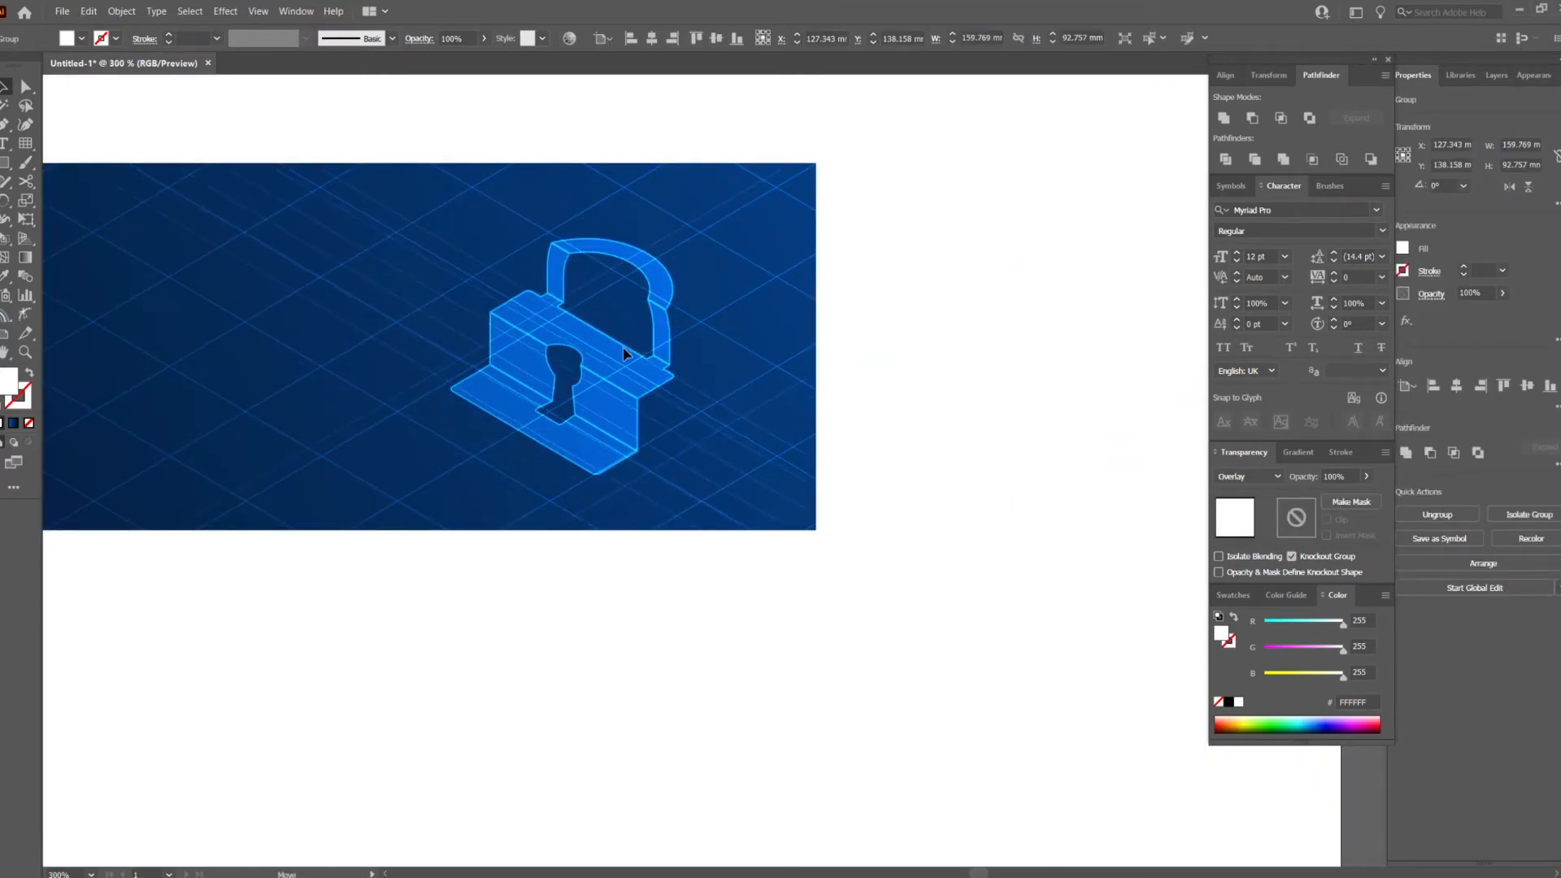
drag(614, 364, 614, 470)
scroll(612, 481, up, 6)
scroll(611, 468, down, 6)
scroll(734, 545, up, 1)
scroll(733, 541, up, 2)
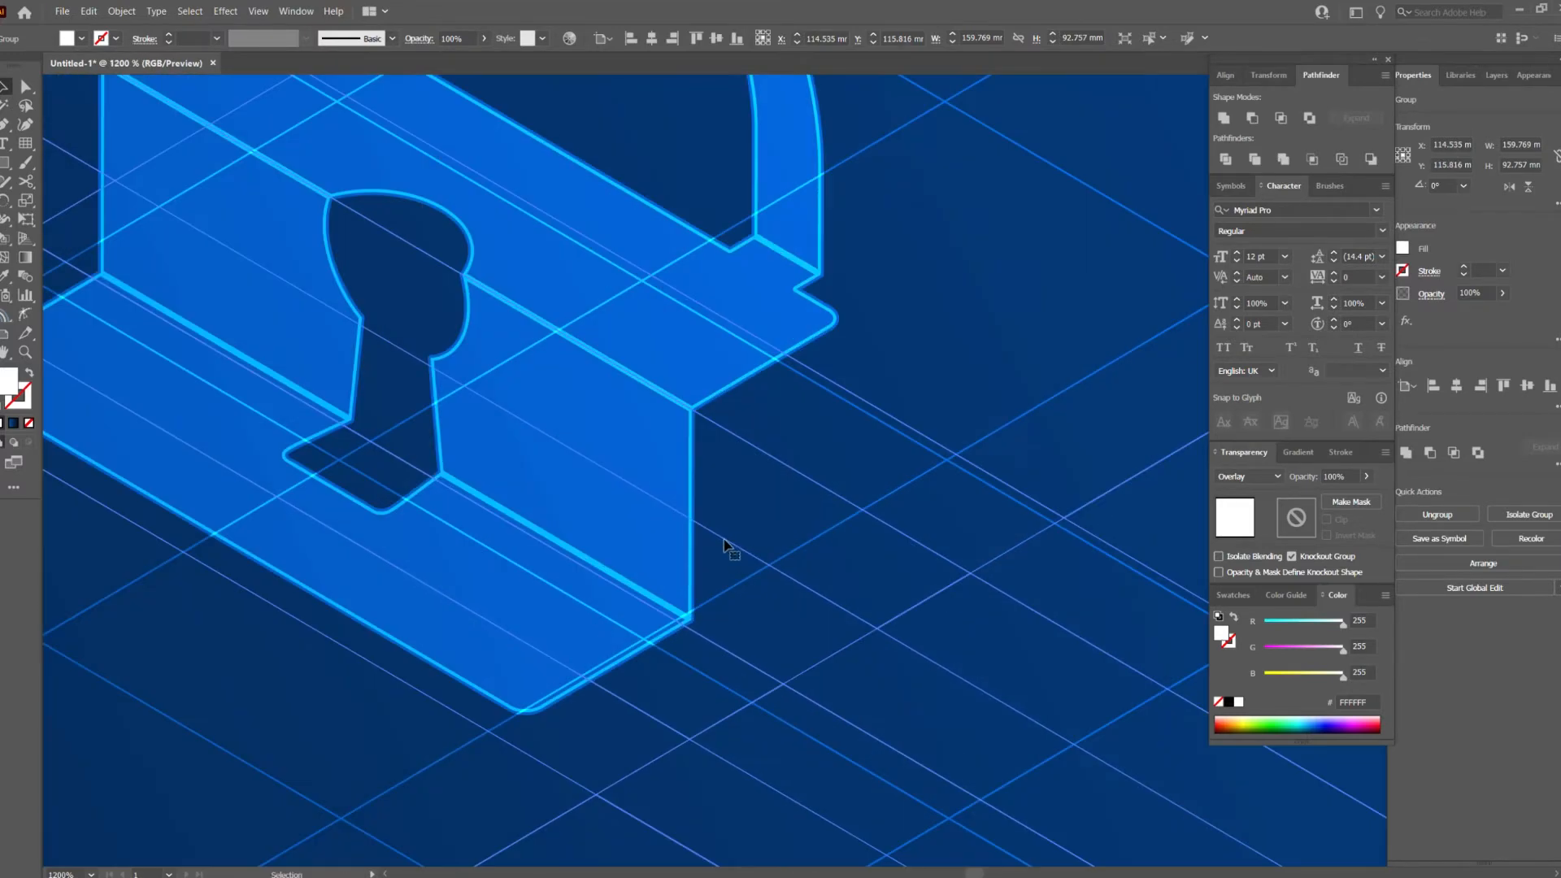
Isolate the diagonal line group and reposition its compound path of lines beside the padlock's lower right corner.
double_click(724, 541)
scroll(596, 634, down, 2)
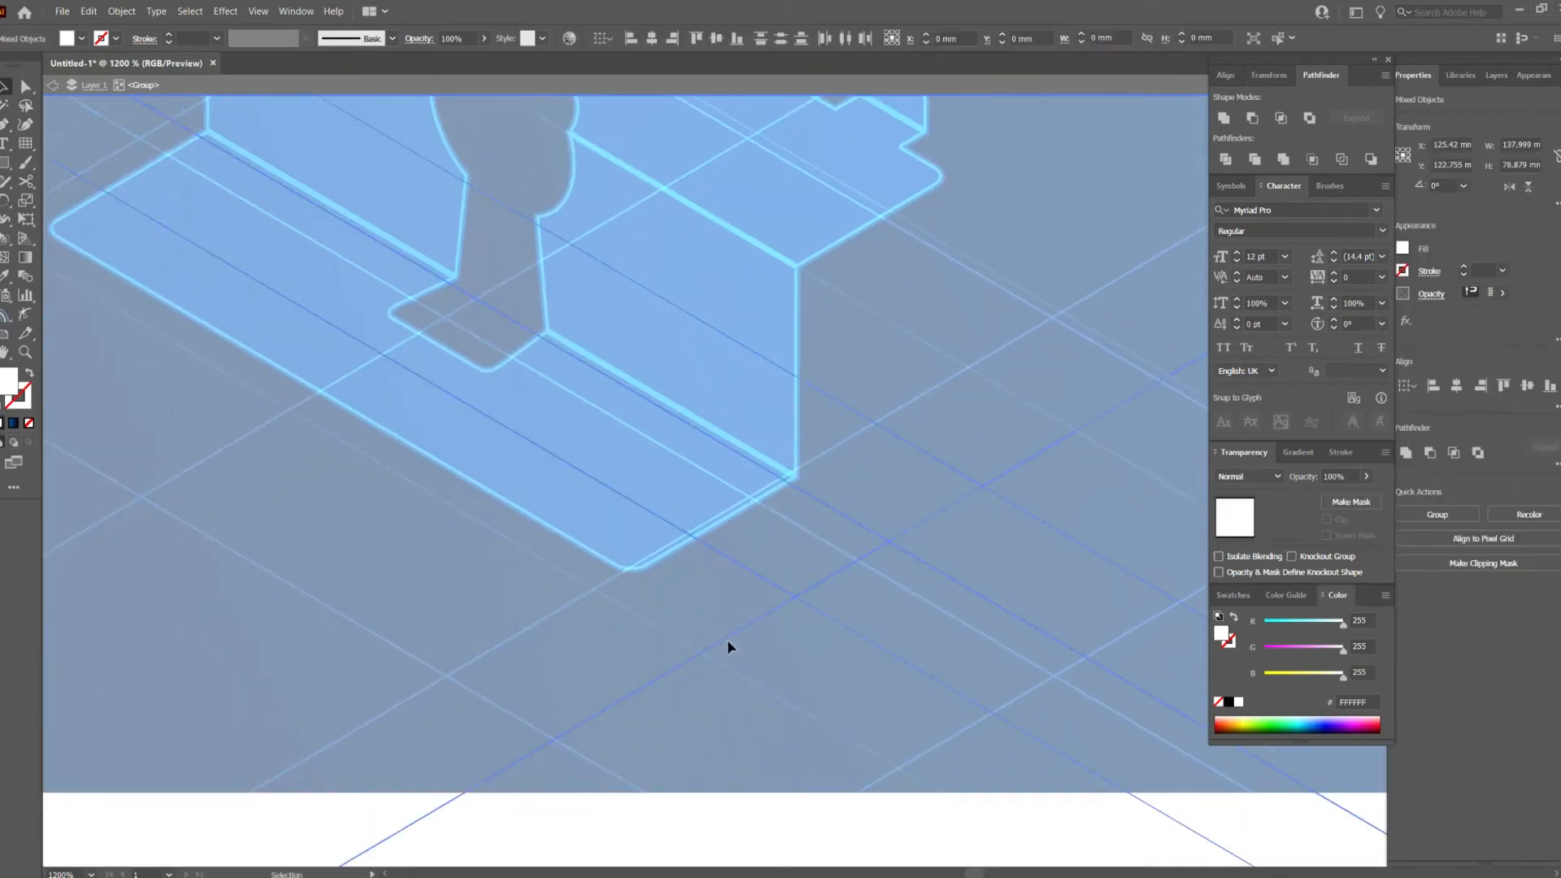
scroll(728, 645, down, 2)
click(829, 563)
scroll(821, 570, up, 3)
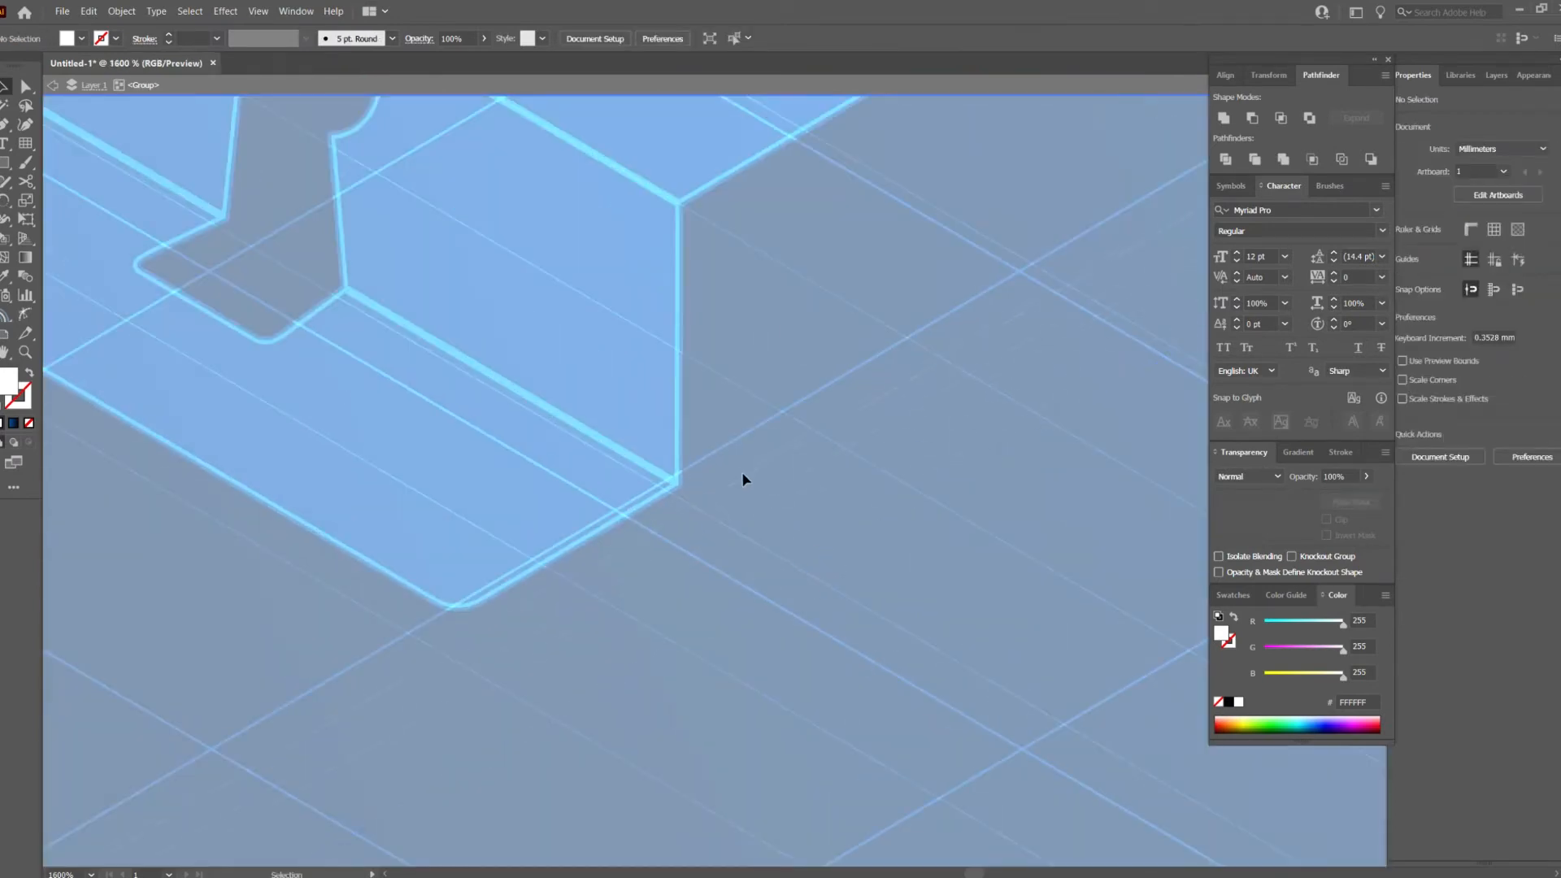
click(725, 452)
drag(466, 398, 1049, 815)
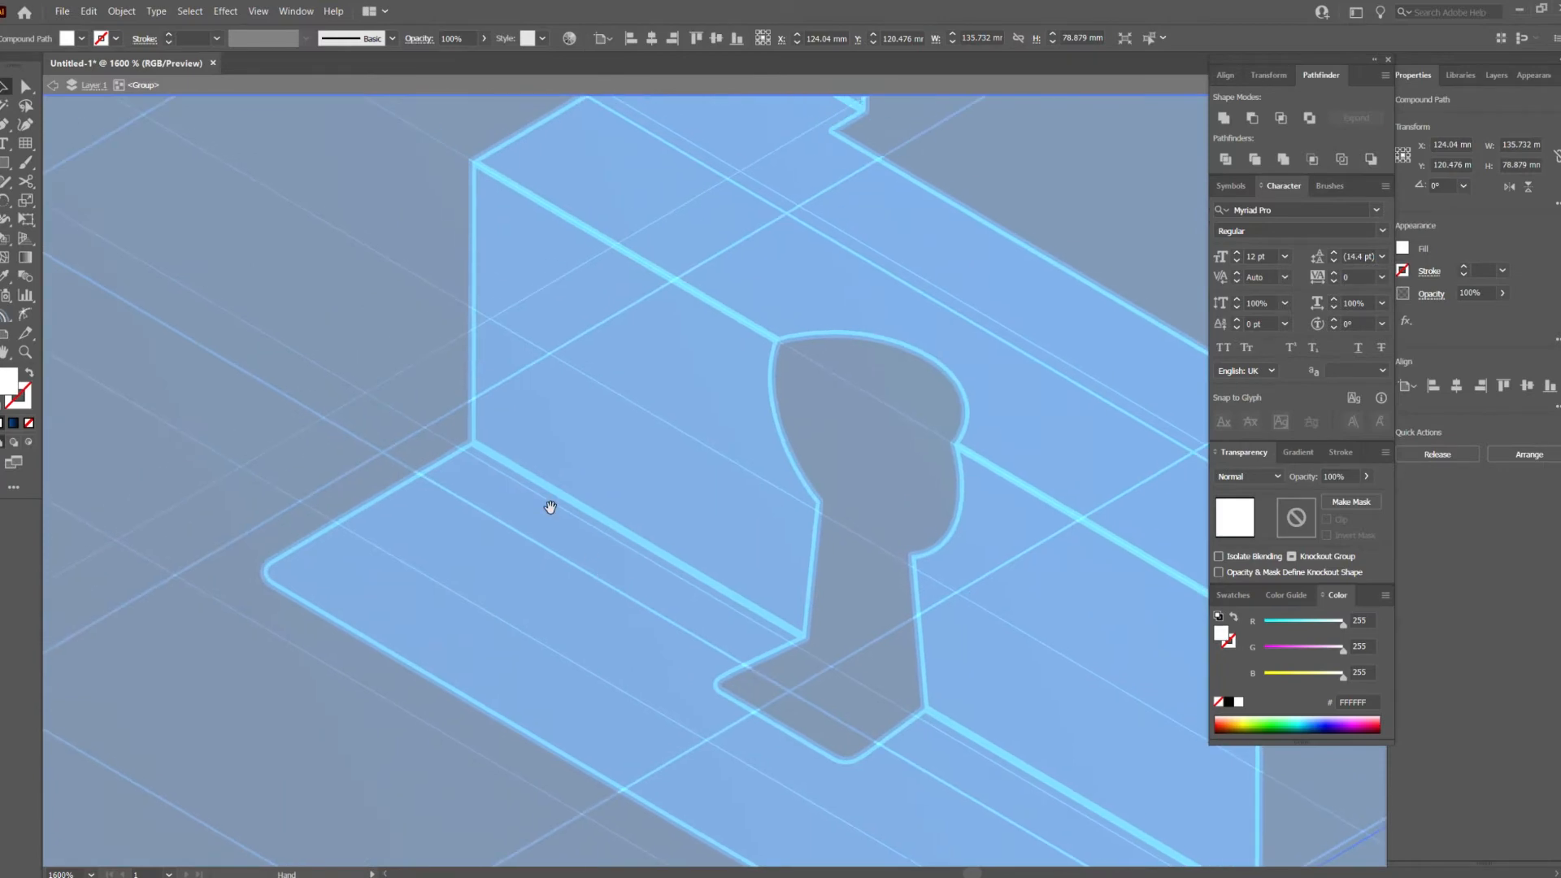
Reposition a long diagonal line along the lower left part of the padlock body.
click(413, 440)
scroll(412, 438, down, 1)
scroll(286, 280, down, 4)
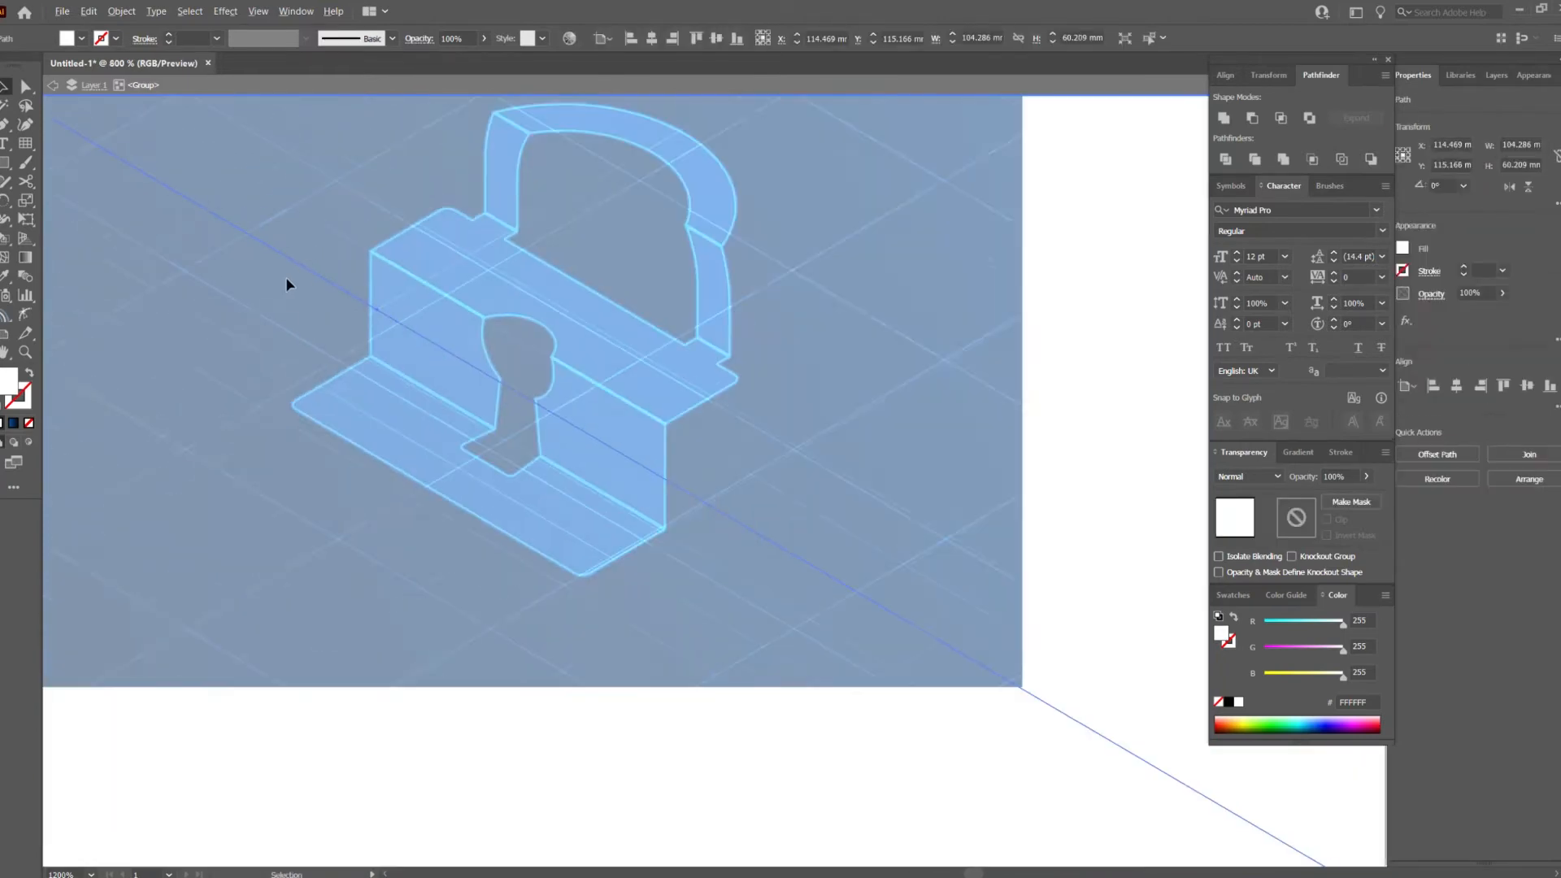
scroll(498, 345, up, 3)
click(497, 345)
scroll(521, 520, up, 3)
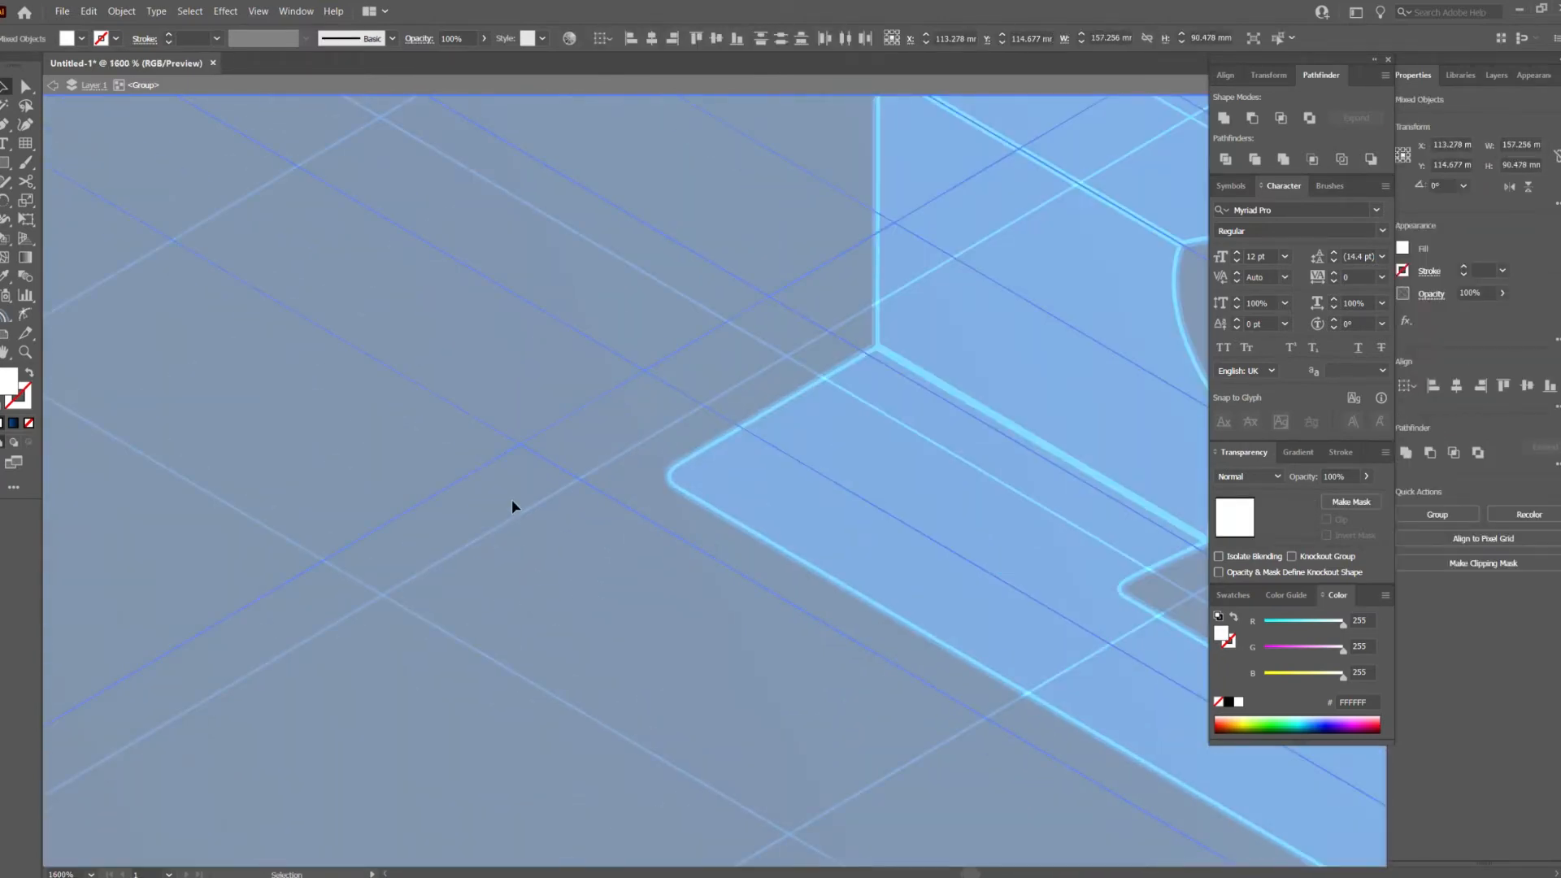
click(551, 431)
drag(582, 413, 658, 477)
scroll(680, 430, down, 1)
drag(706, 418, 520, 522)
click(533, 416)
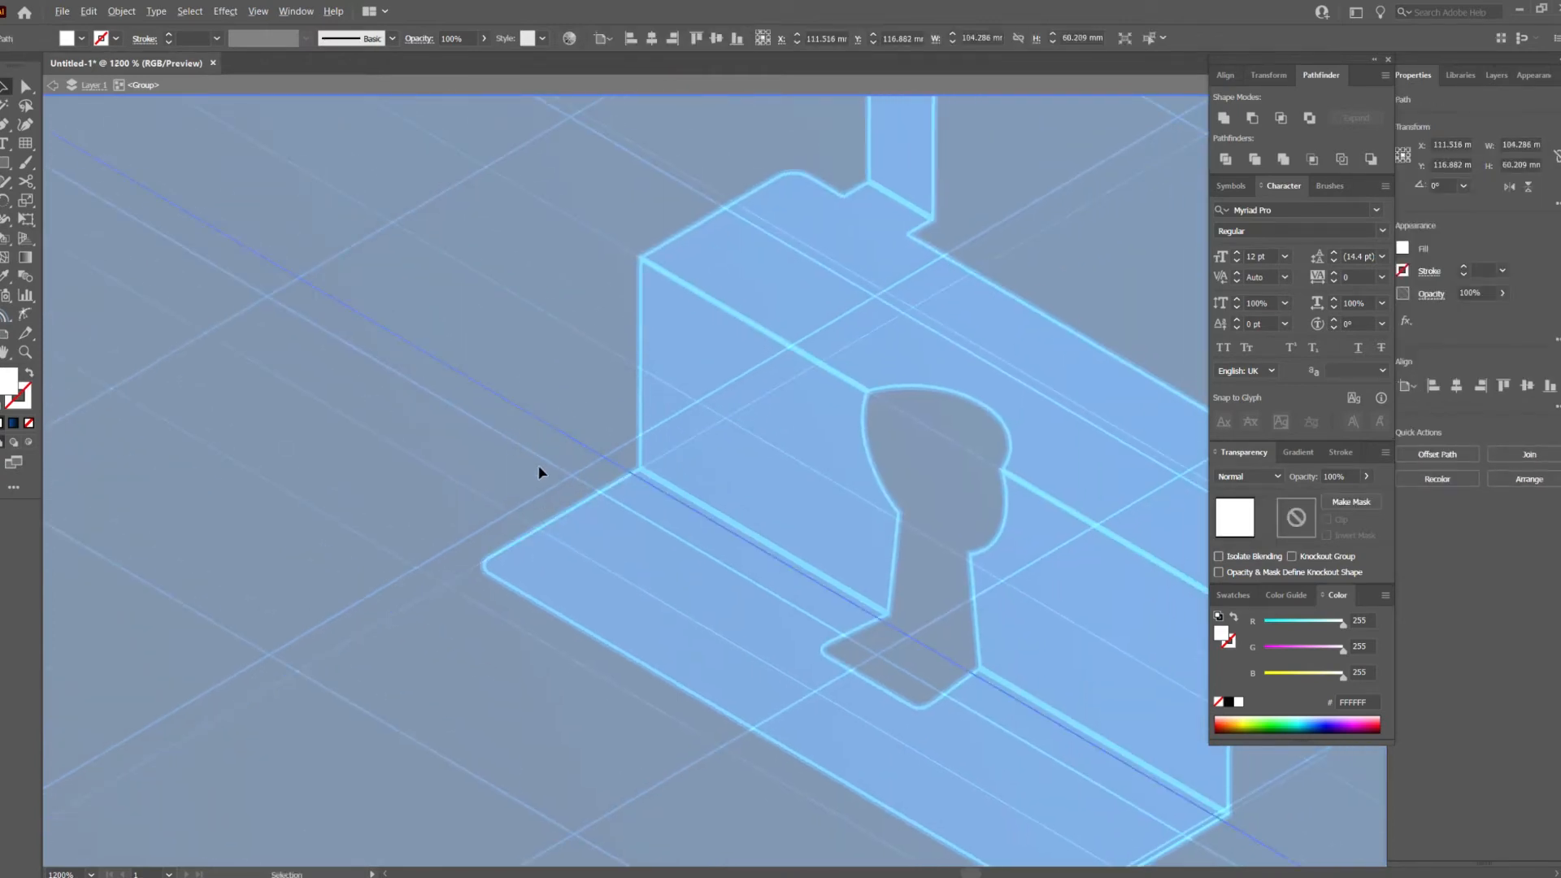
scroll(539, 471, up, 2)
drag(641, 418, 650, 411)
scroll(456, 529, down, 1)
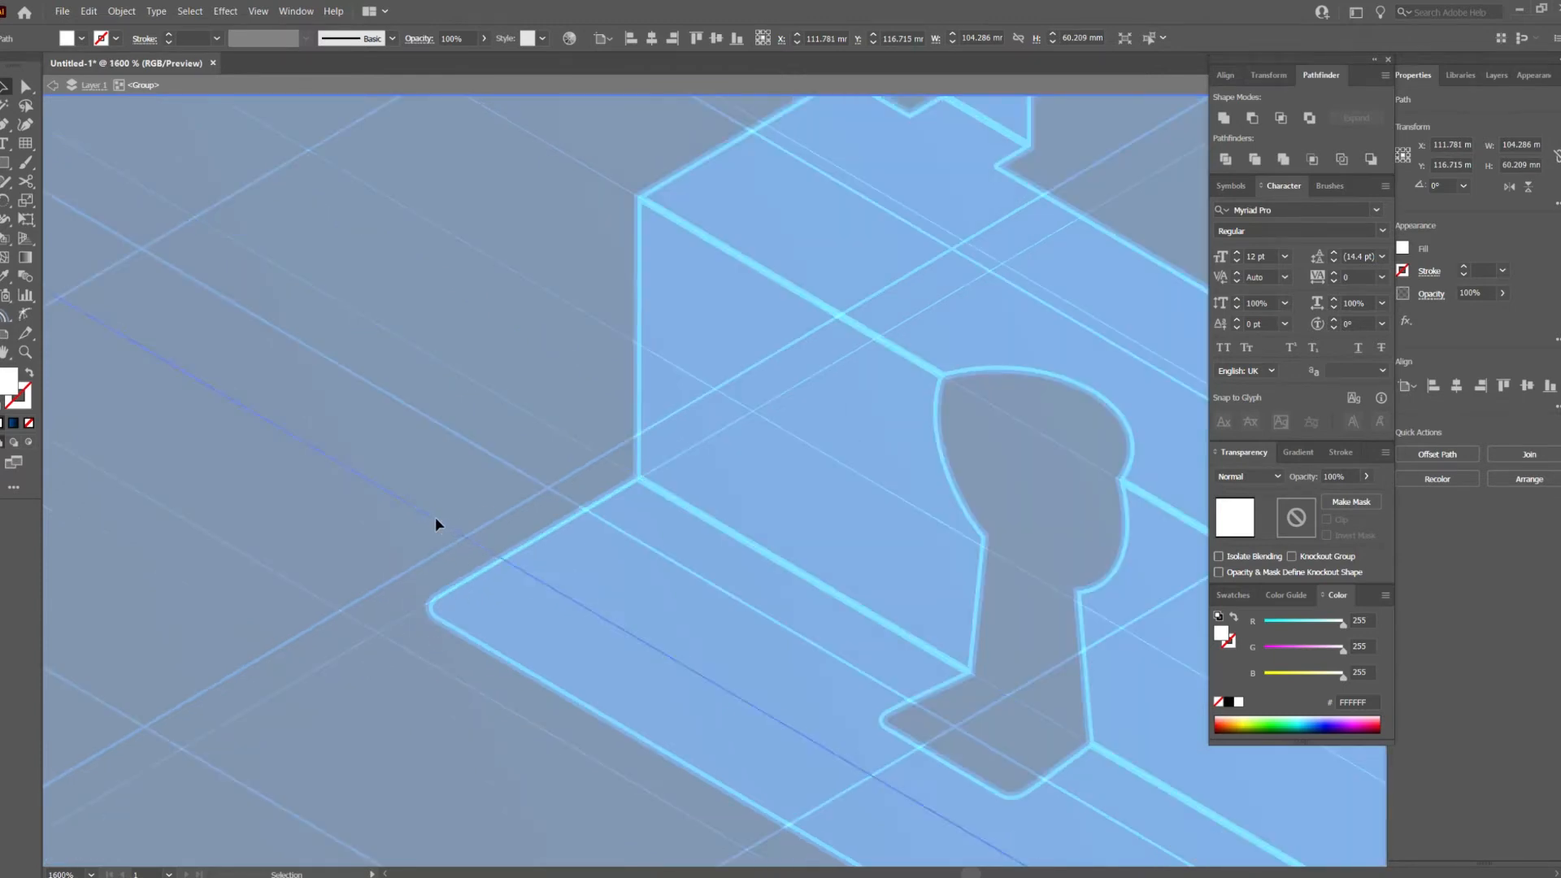
Spread more of the long diagonal lines around the padlock body and across its shackle.
click(381, 583)
drag(648, 400, 410, 547)
scroll(504, 519, down, 1)
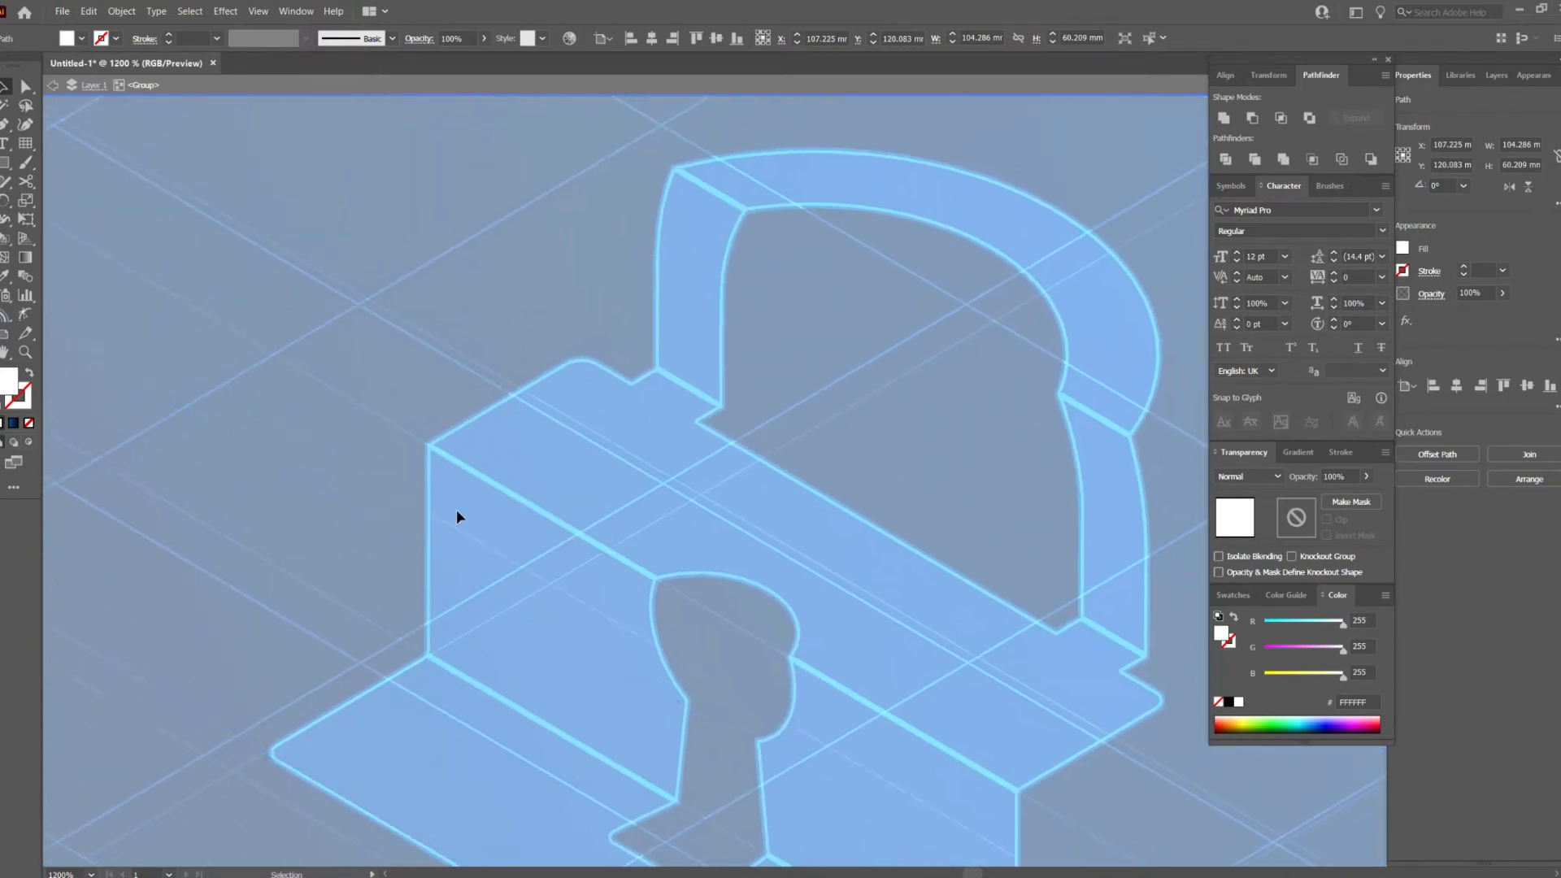
drag(632, 387, 634, 386)
drag(889, 262, 697, 398)
click(697, 398)
mouse_move(533, 520)
mouse_down()
mouse_move(596, 481)
mouse_move(557, 515)
mouse_up()
drag(383, 472, 575, 340)
drag(836, 514, 771, 305)
scroll(711, 432, down, 1)
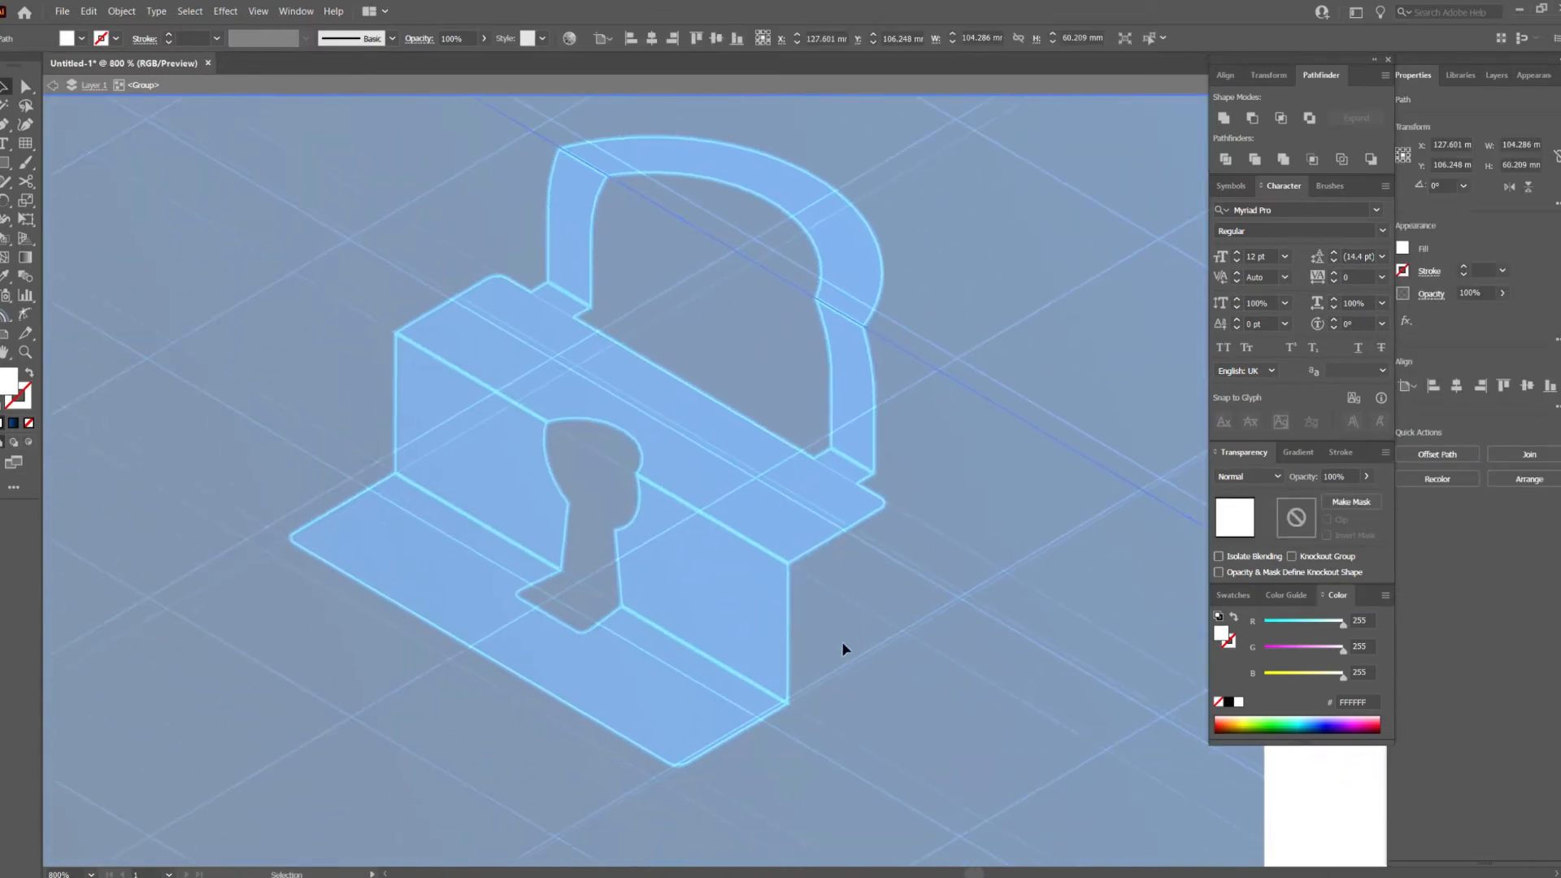
Reposition the compound path of crossing lines and place a copy of it up and left across the shackle.
click(843, 663)
scroll(857, 679, up, 1)
drag(785, 638, 704, 497)
drag(666, 482, 800, 664)
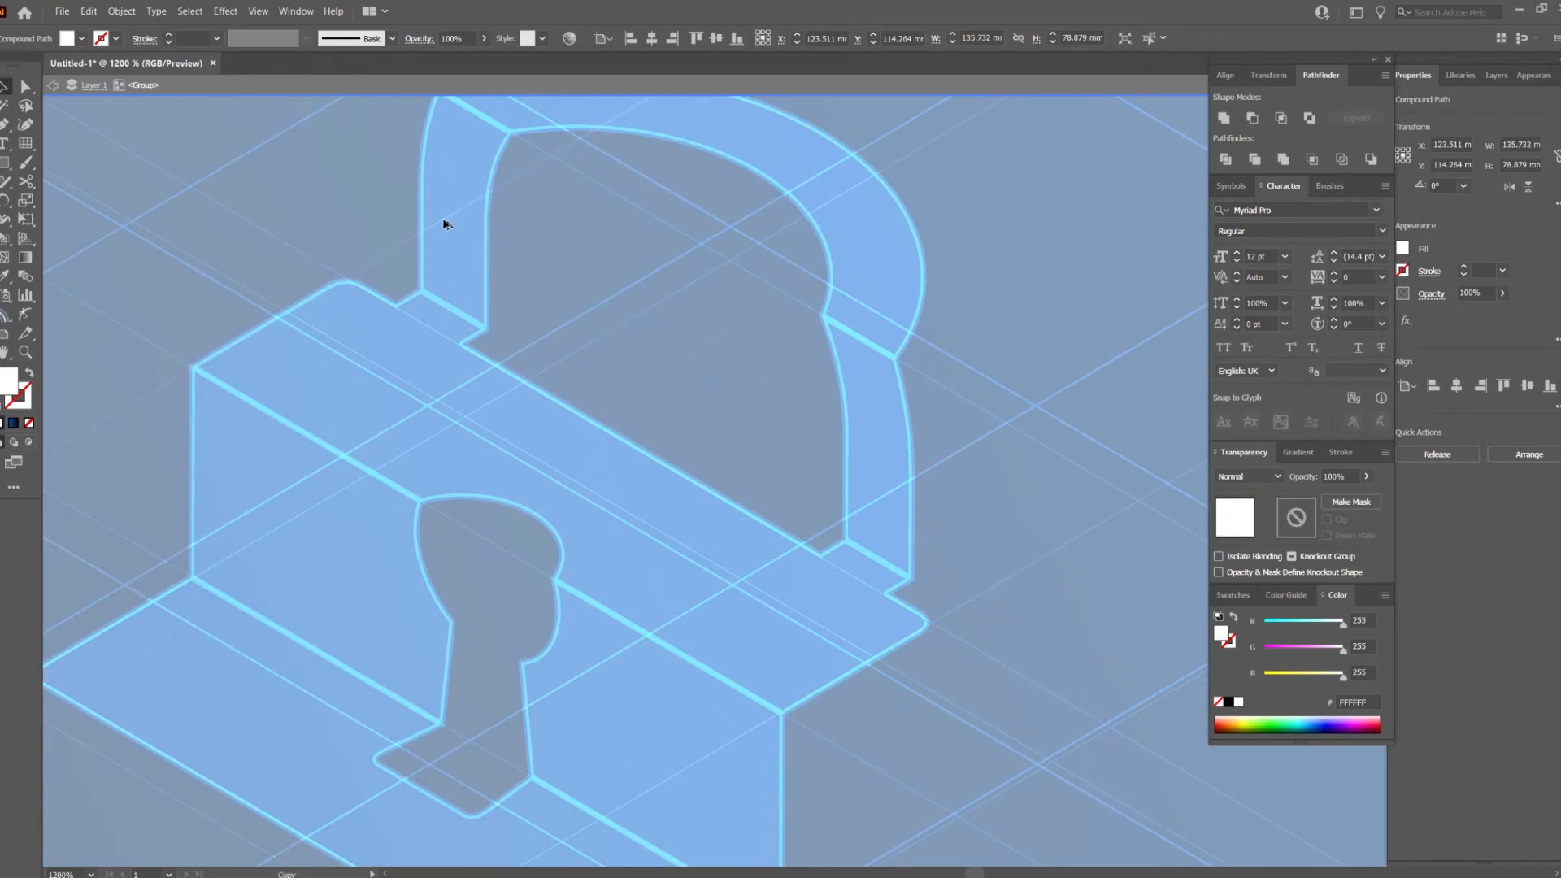
drag(445, 224, 447, 218)
Exit the line group's isolation and check how the lines lie across the padlock.
double_click(746, 393)
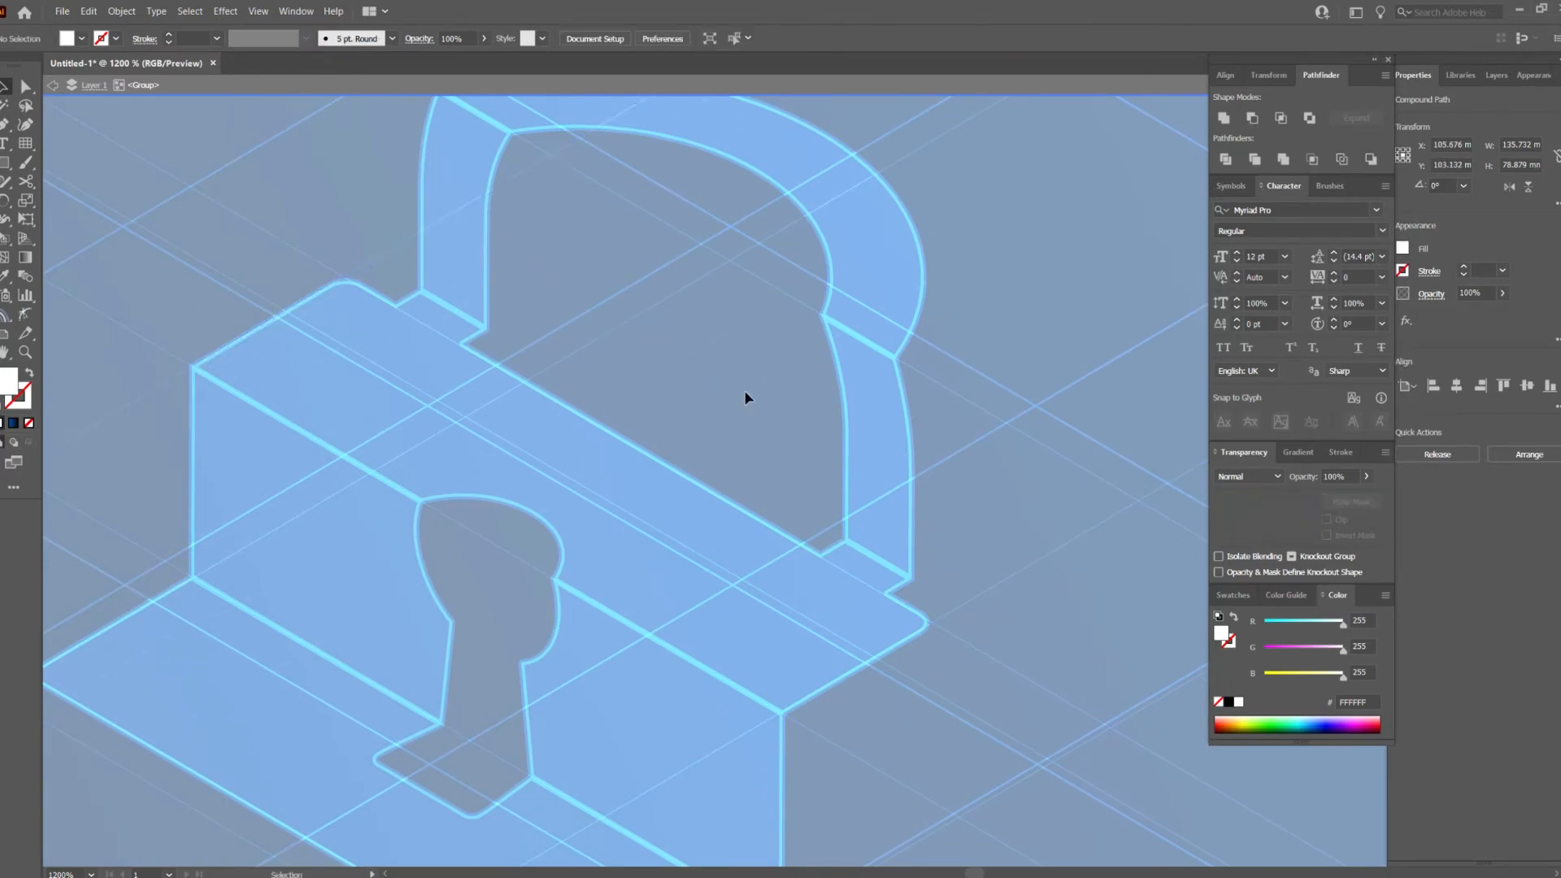
scroll(746, 393, down, 3)
scroll(559, 440, up, 3)
scroll(732, 464, down, 4)
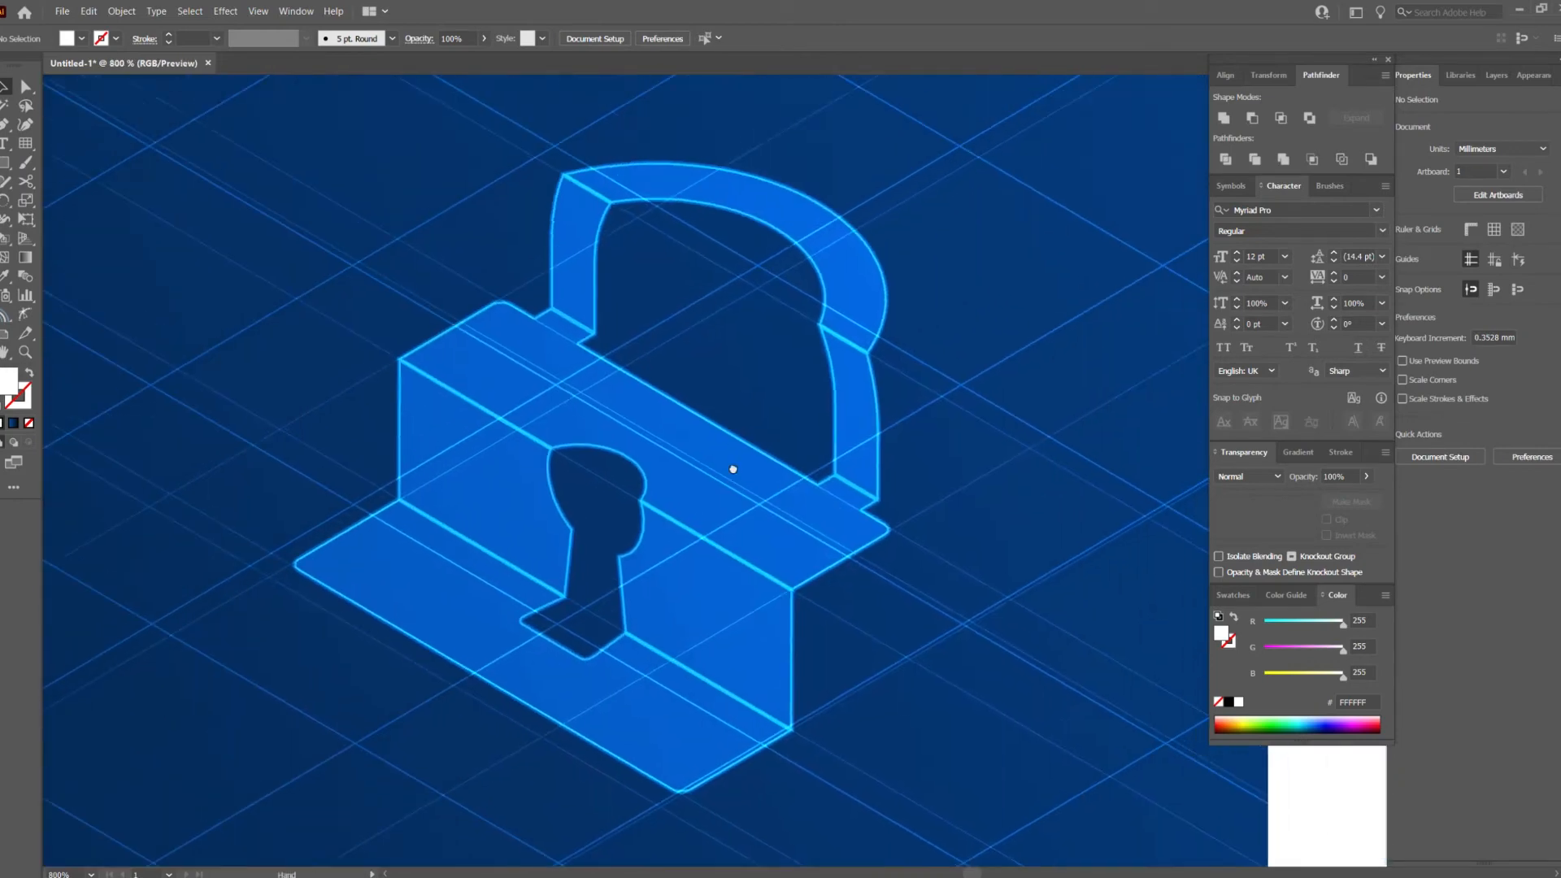
scroll(748, 425, up, 3)
scroll(749, 412, up, 2)
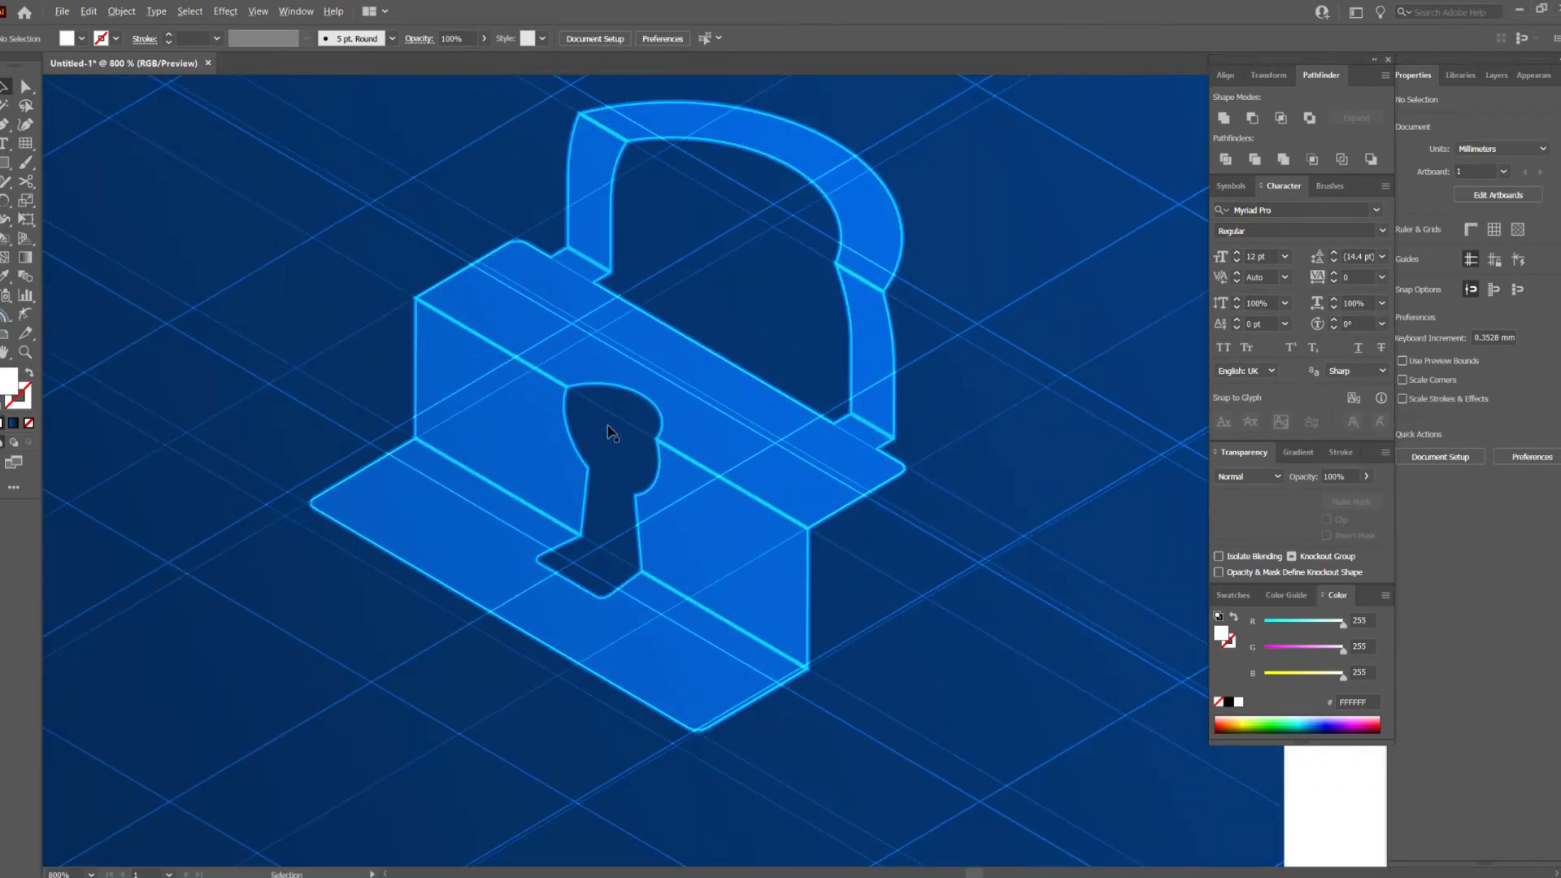
click(385, 441)
drag(386, 439, 394, 447)
Draw a circle about 7 mm wide beside the gradient rectangle, using the rectangle's blue-to-black gradient fill.
click(882, 592)
scroll(919, 504, right, 1)
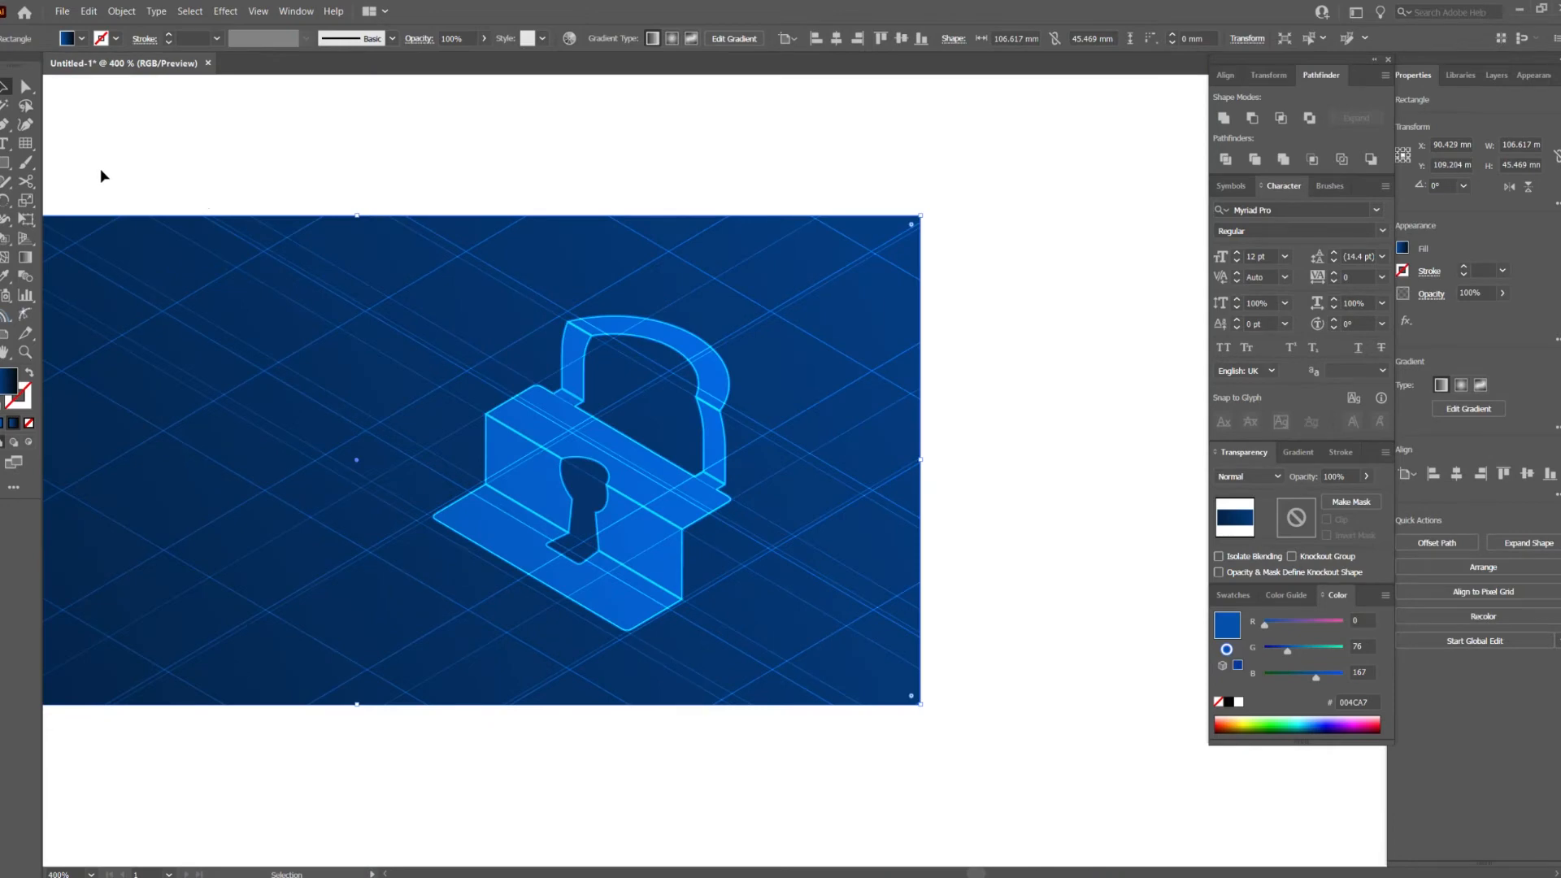
drag(8, 169, 78, 200)
drag(753, 282, 344, 297)
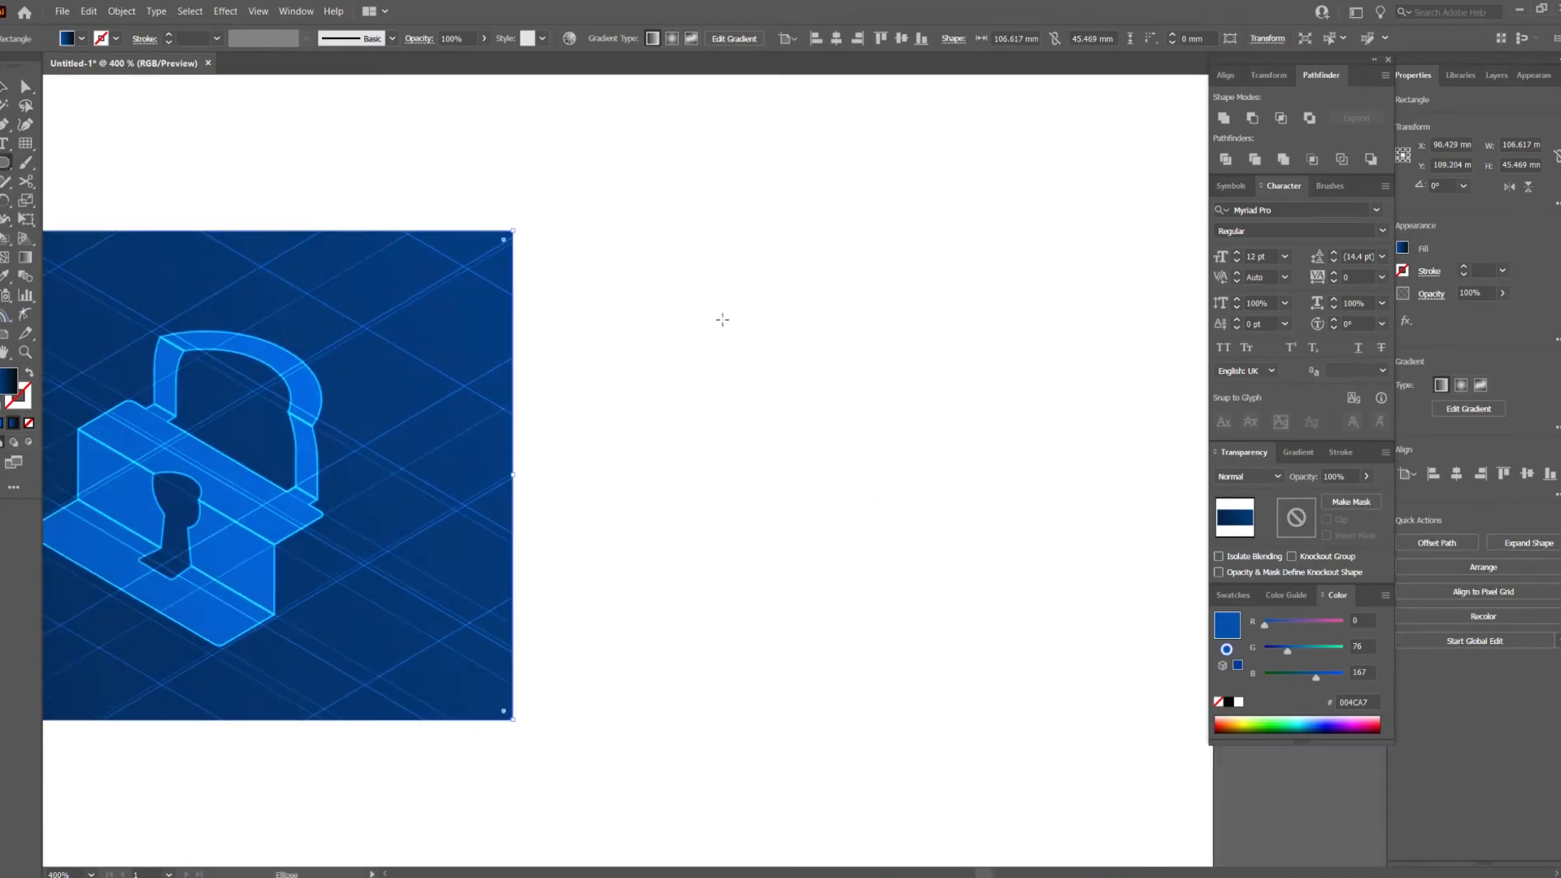
drag(722, 317, 796, 390)
scroll(831, 358, up, 2)
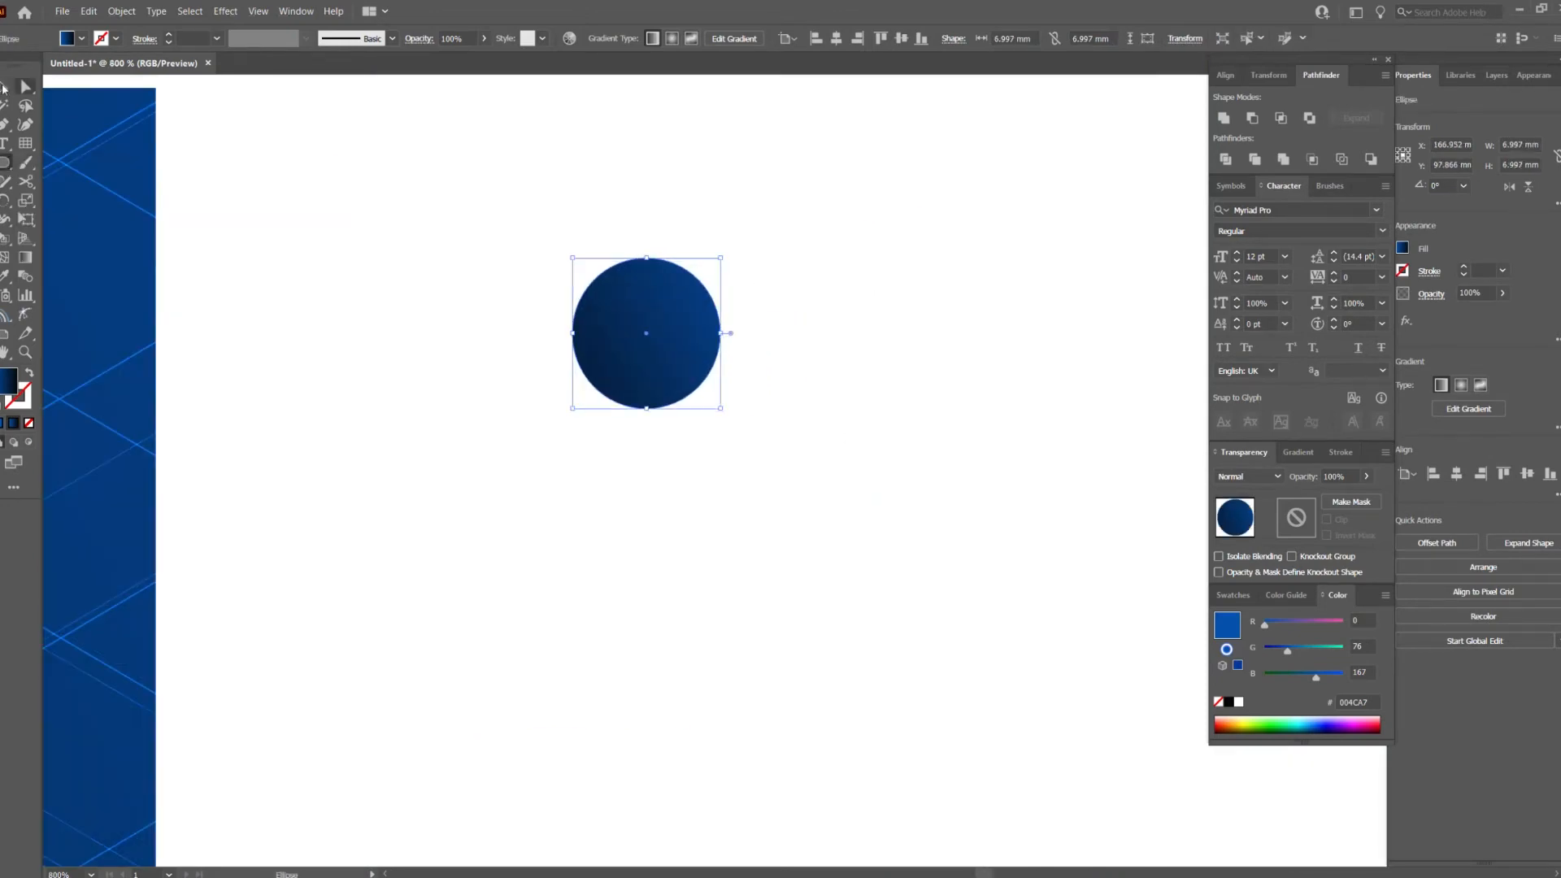
Change the circle's fill to a radial gradient and make its centre colour stop white (FFFFFF).
click(1296, 453)
click(1305, 478)
scroll(857, 338, up, 1)
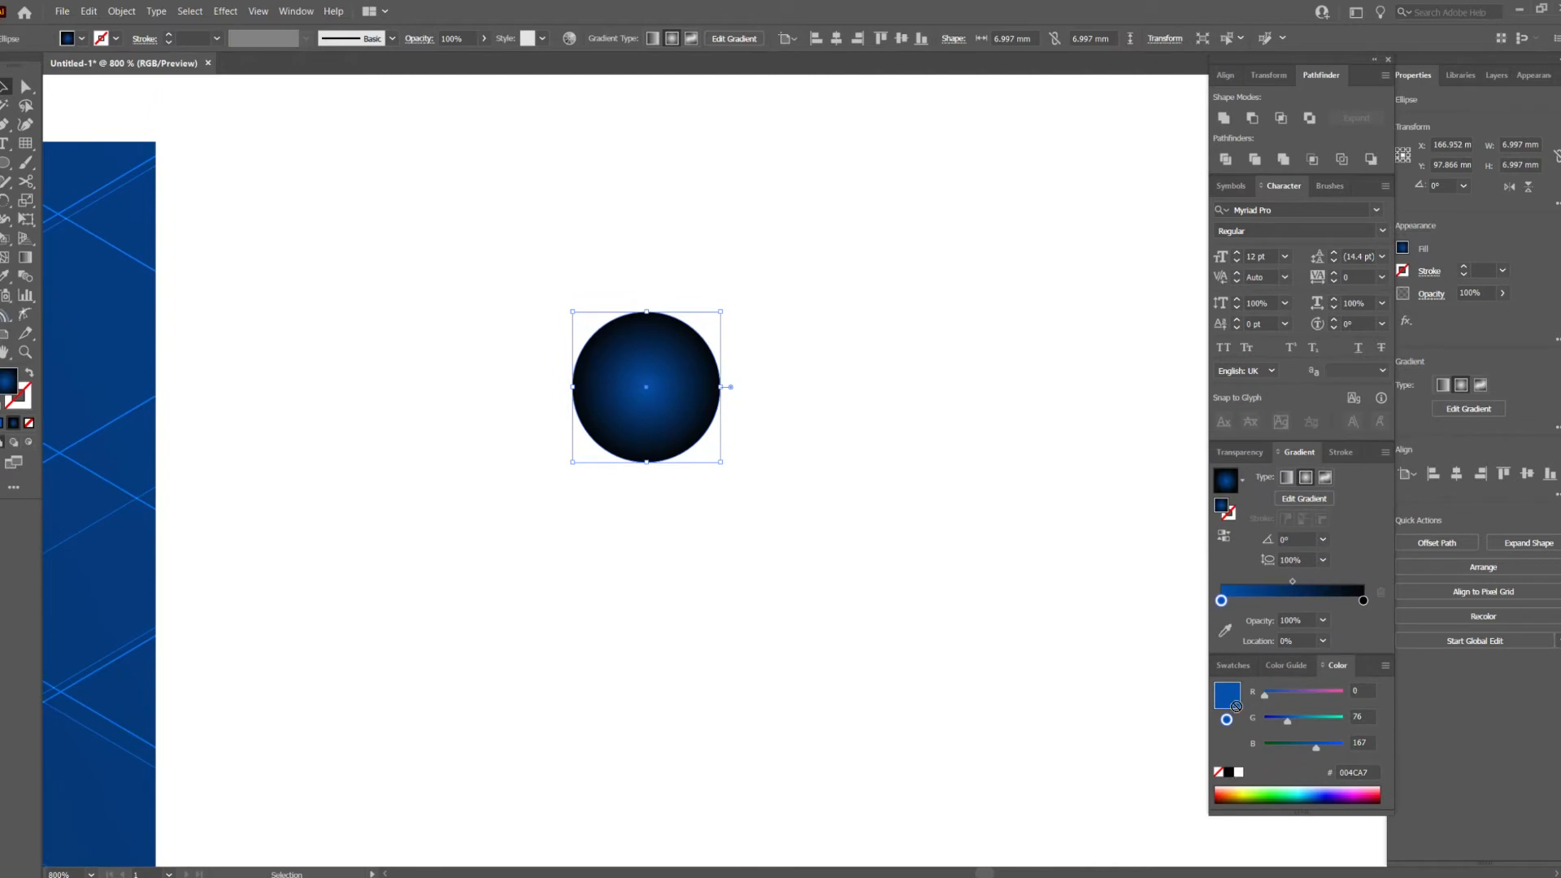
drag(1222, 605, 1221, 605)
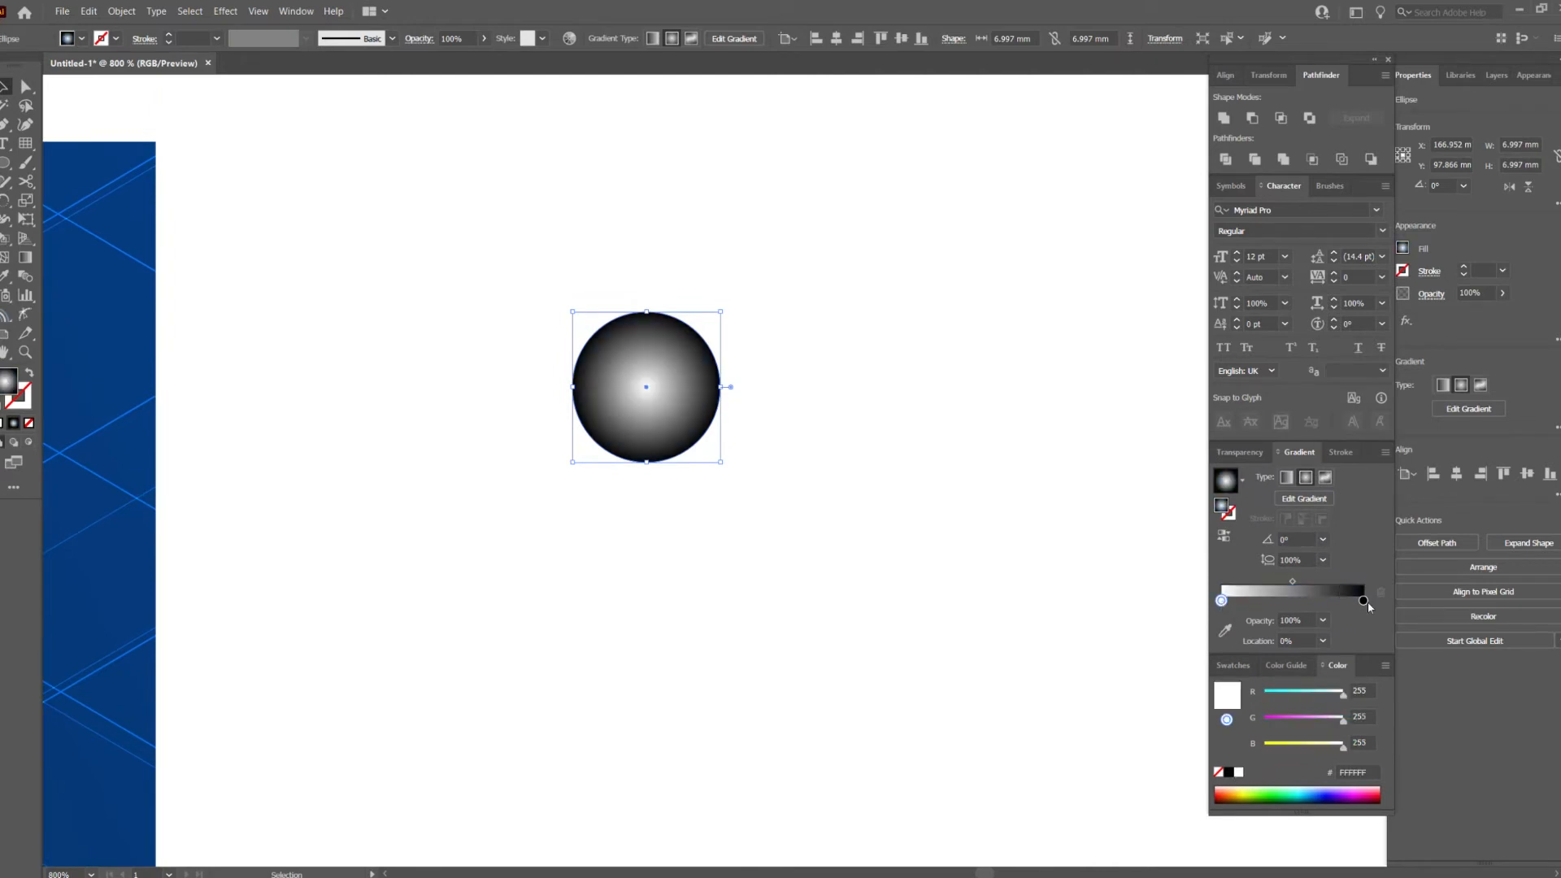
Set the circle's blending mode to Color Dodge and move it onto the gradient rectangle to the right of the padlock.
click(1239, 452)
click(1248, 477)
click(1240, 618)
scroll(683, 394, down, 1)
mouse_move(679, 395)
mouse_down()
mouse_move(230, 420)
mouse_move(231, 385)
mouse_up()
drag(412, 333, 736, 316)
scroll(583, 323, up, 2)
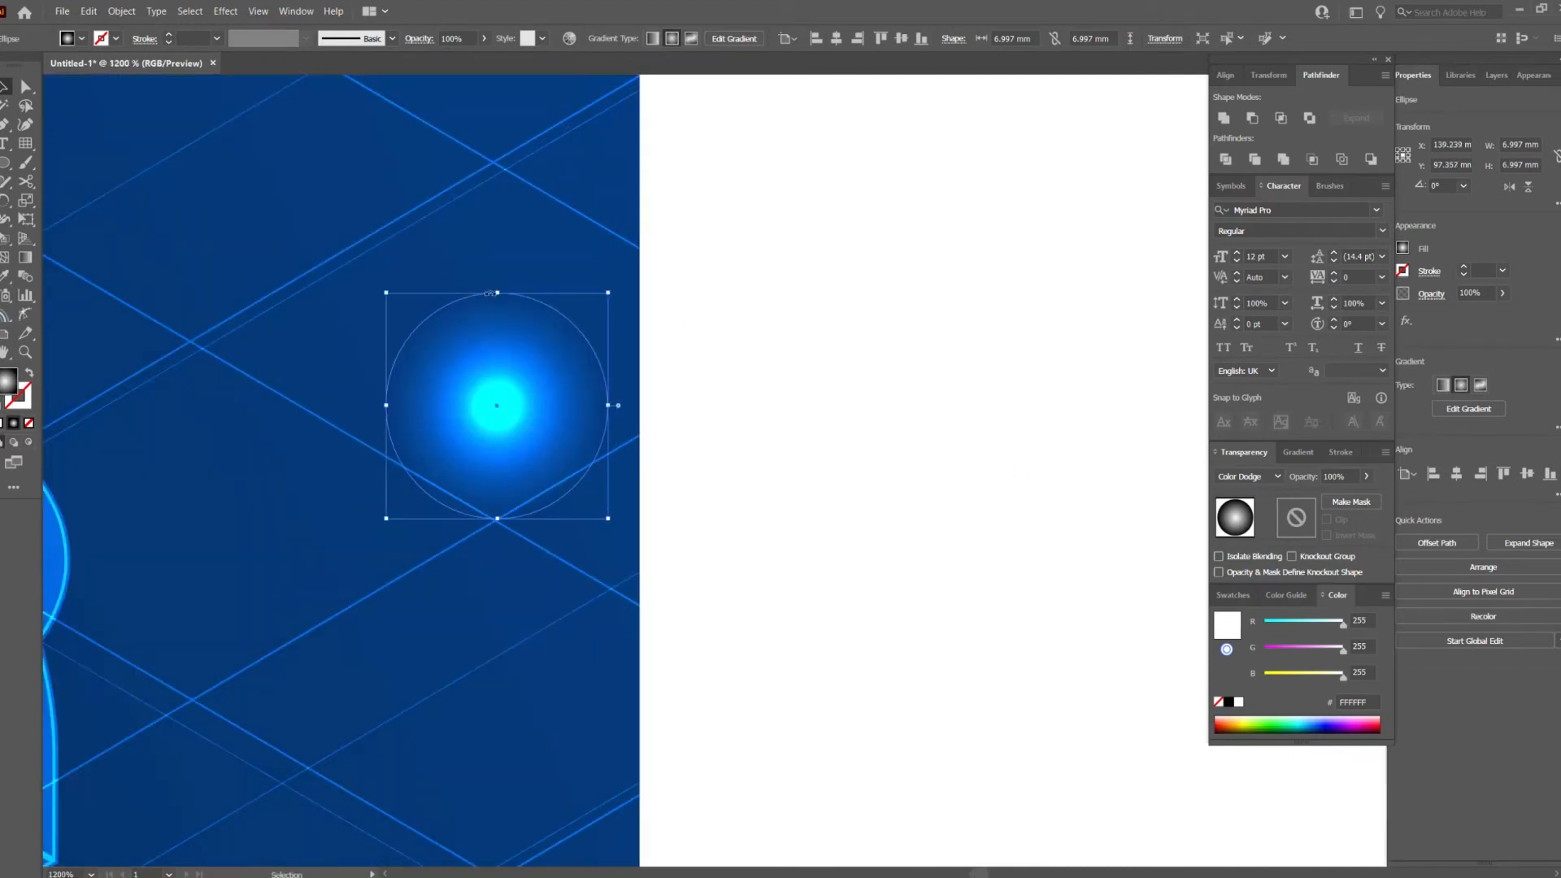
Flatten the glowing circle to about 0.49 mm high and stretch it to about 43.8 mm wide.
drag(500, 296, 500, 396)
drag(611, 405, 1196, 404)
scroll(906, 352, down, 3)
scroll(652, 373, up, 2)
scroll(668, 372, up, 2)
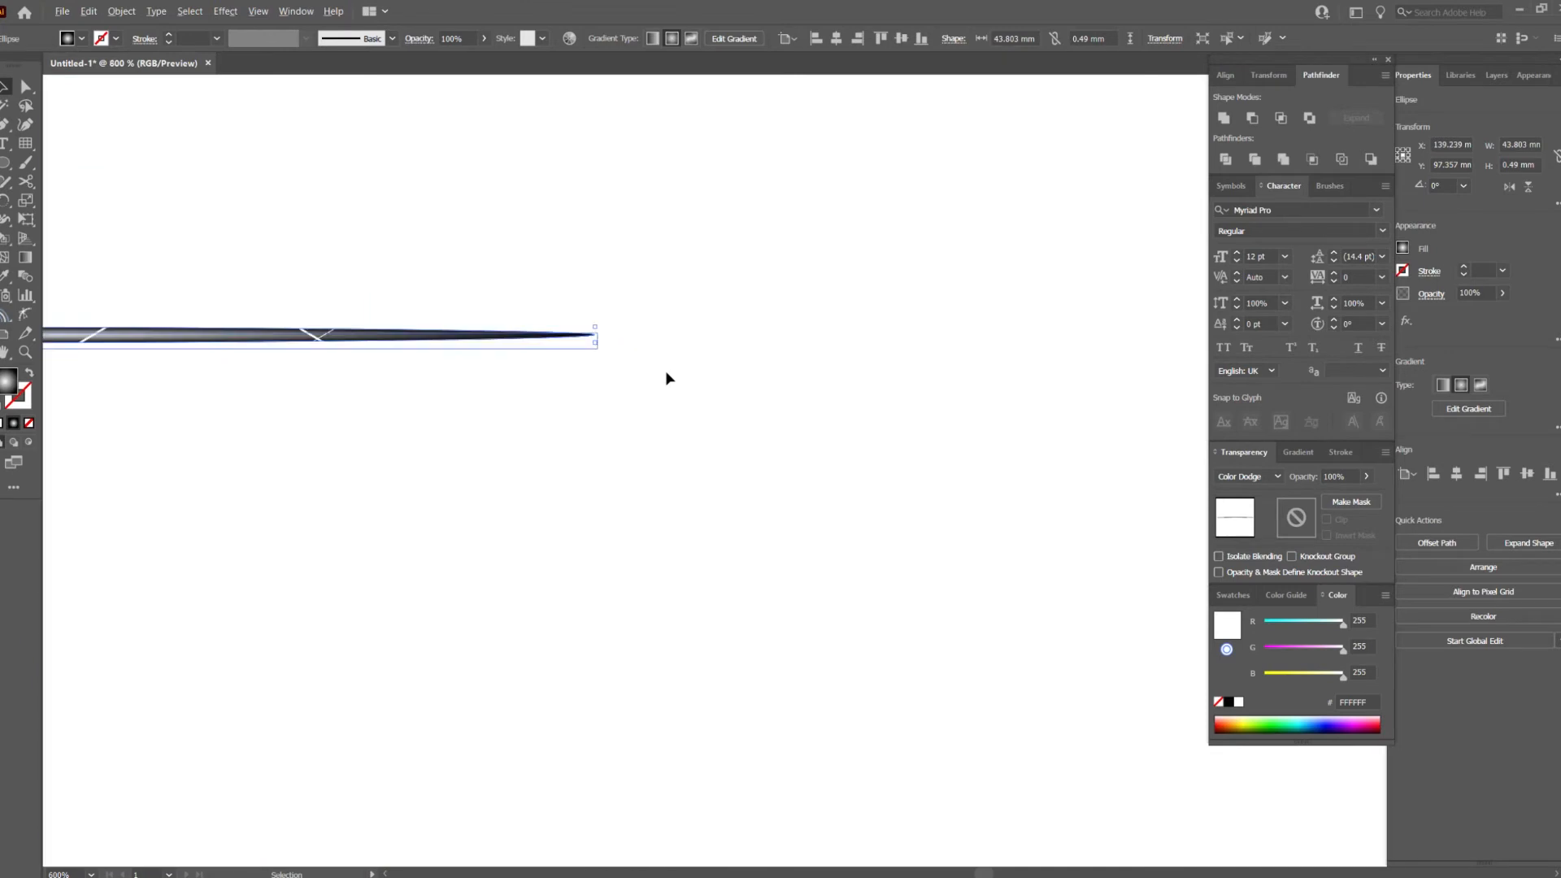
Widen the thin glowing ellipse to about 110 mm.
drag(579, 326, 1091, 328)
drag(1090, 327, 1073, 378)
drag(1000, 291, 218, 265)
drag(291, 355, 1119, 355)
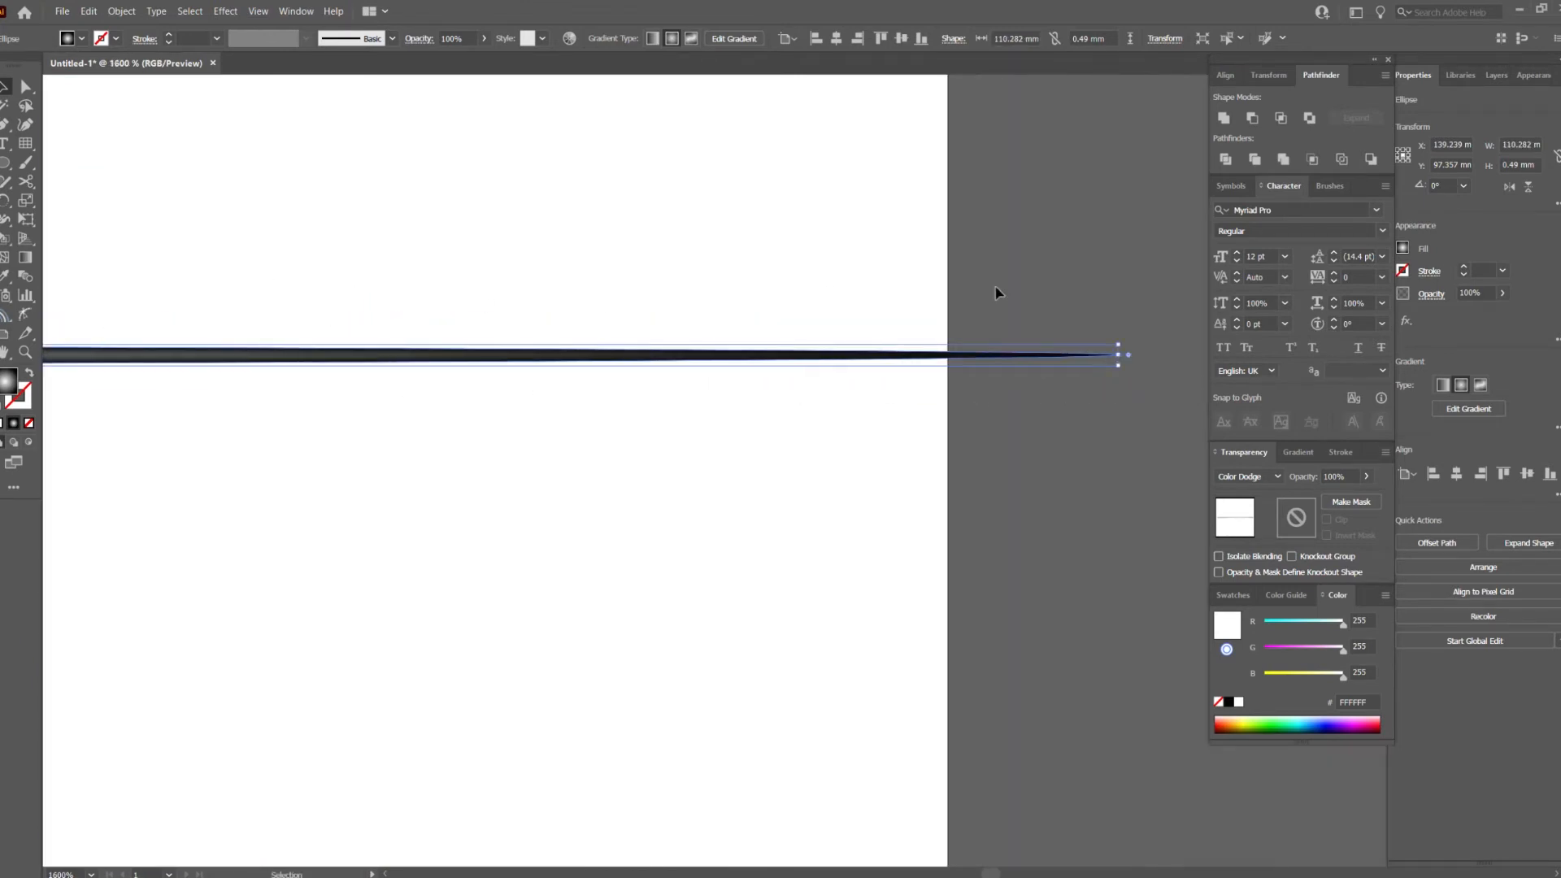
Stretch the thin glowing streak to about 150 mm wide and move it down across the padlock.
click(998, 294)
scroll(926, 331, down, 6)
scroll(814, 315, up, 3)
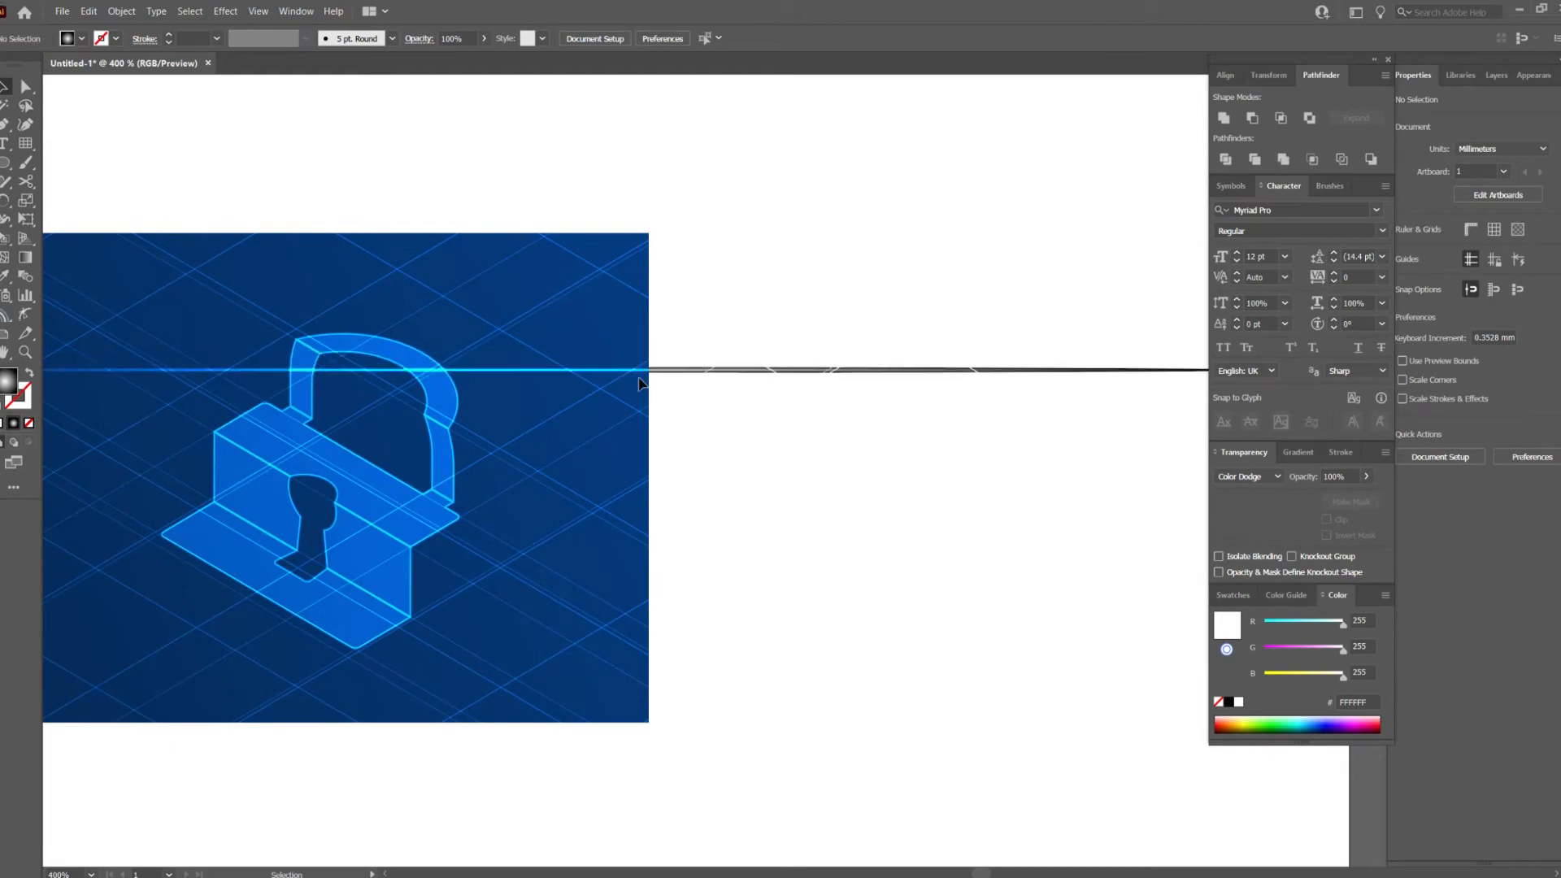
click(640, 373)
scroll(480, 349, up, 6)
drag(704, 342, 400, 588)
drag(423, 517, 549, 142)
scroll(524, 236, down, 1)
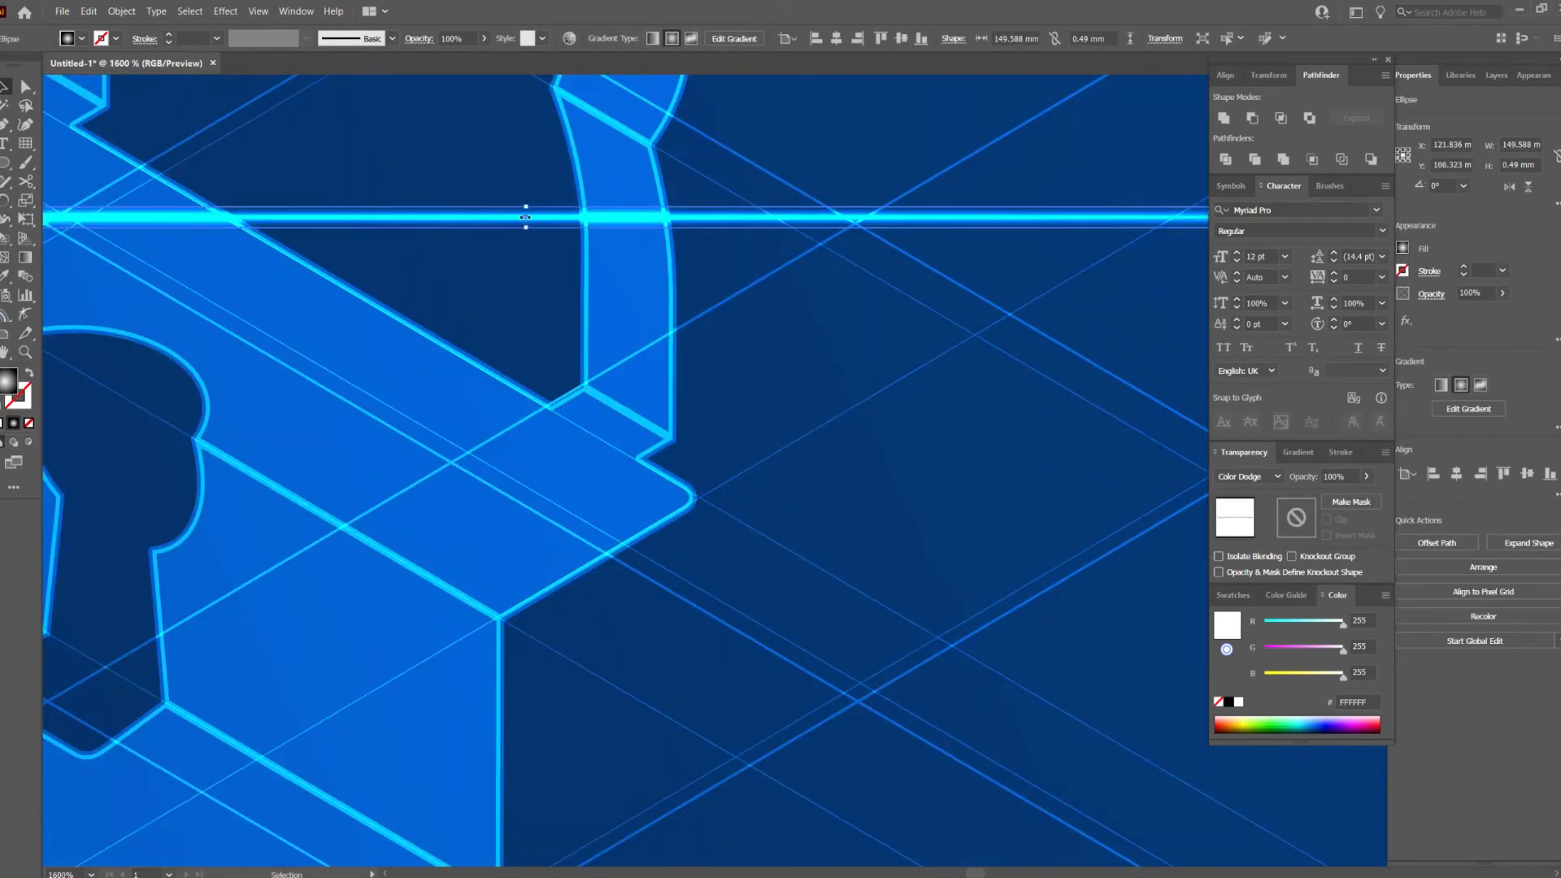
Position the streak on the upper front edge of the padlock body and rotate it to 330° so it follows that edge.
scroll(526, 222, up, 1)
drag(525, 226, 189, 655)
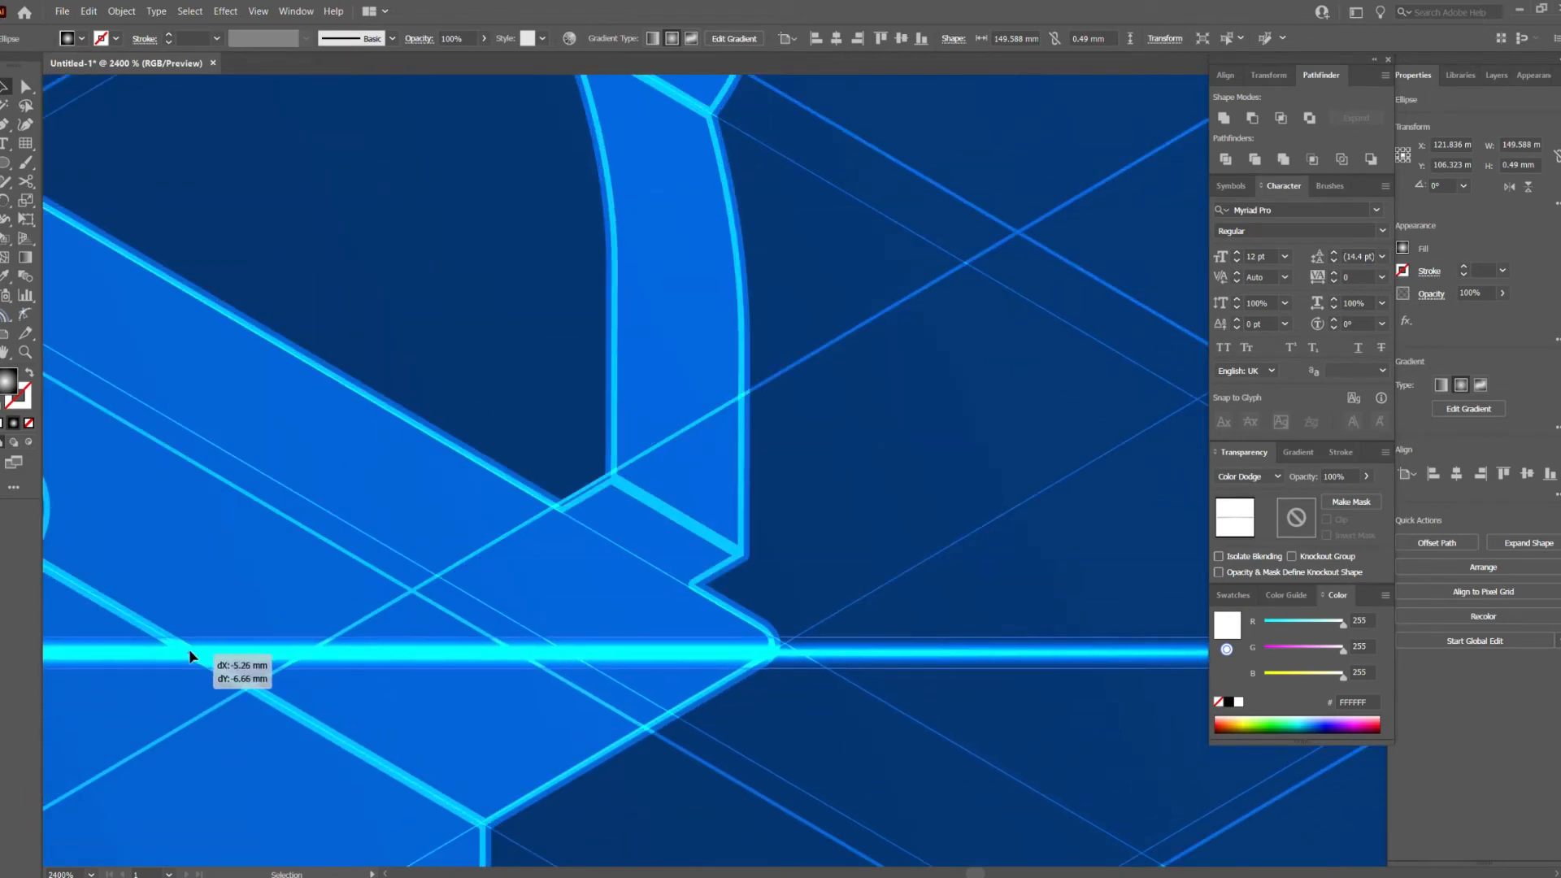
scroll(329, 618, down, 5)
drag(1026, 594, 922, 416)
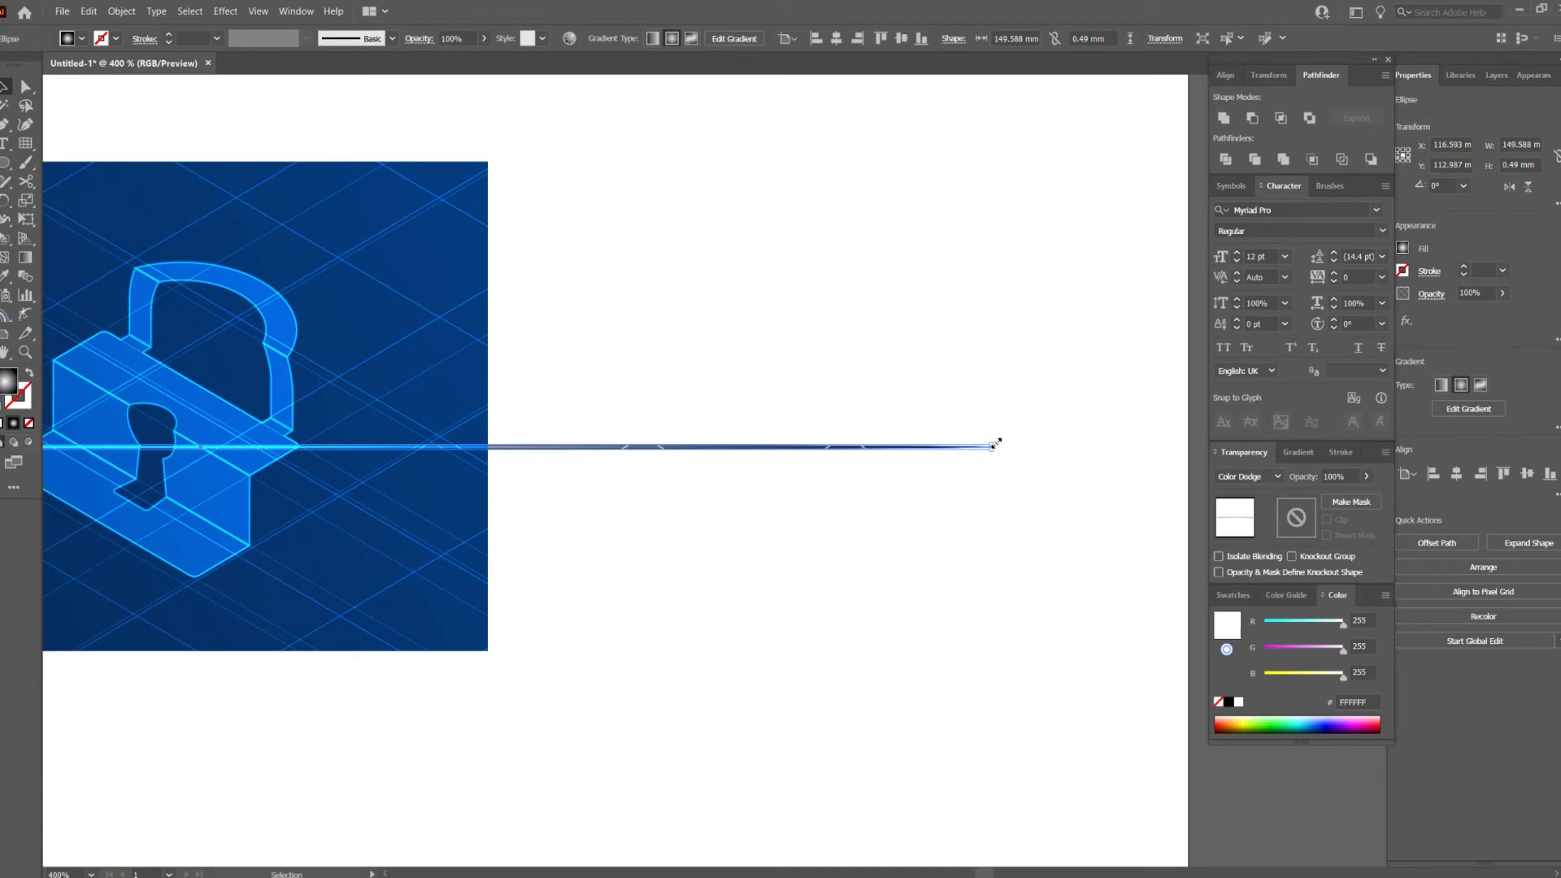
scroll(478, 461, up, 5)
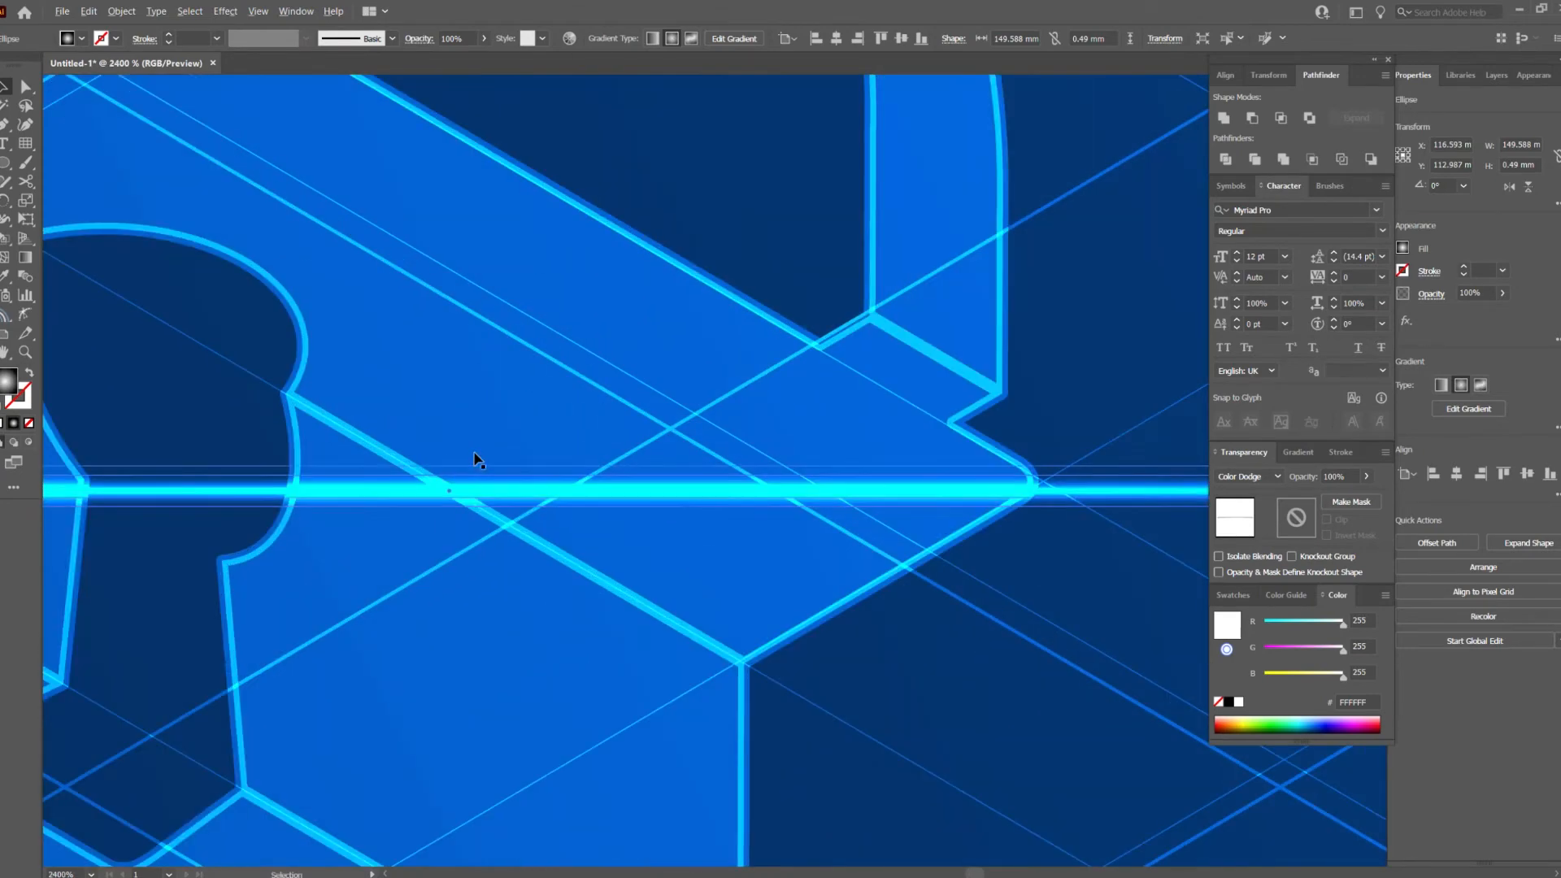
drag(448, 470, 460, 471)
scroll(529, 492, down, 5)
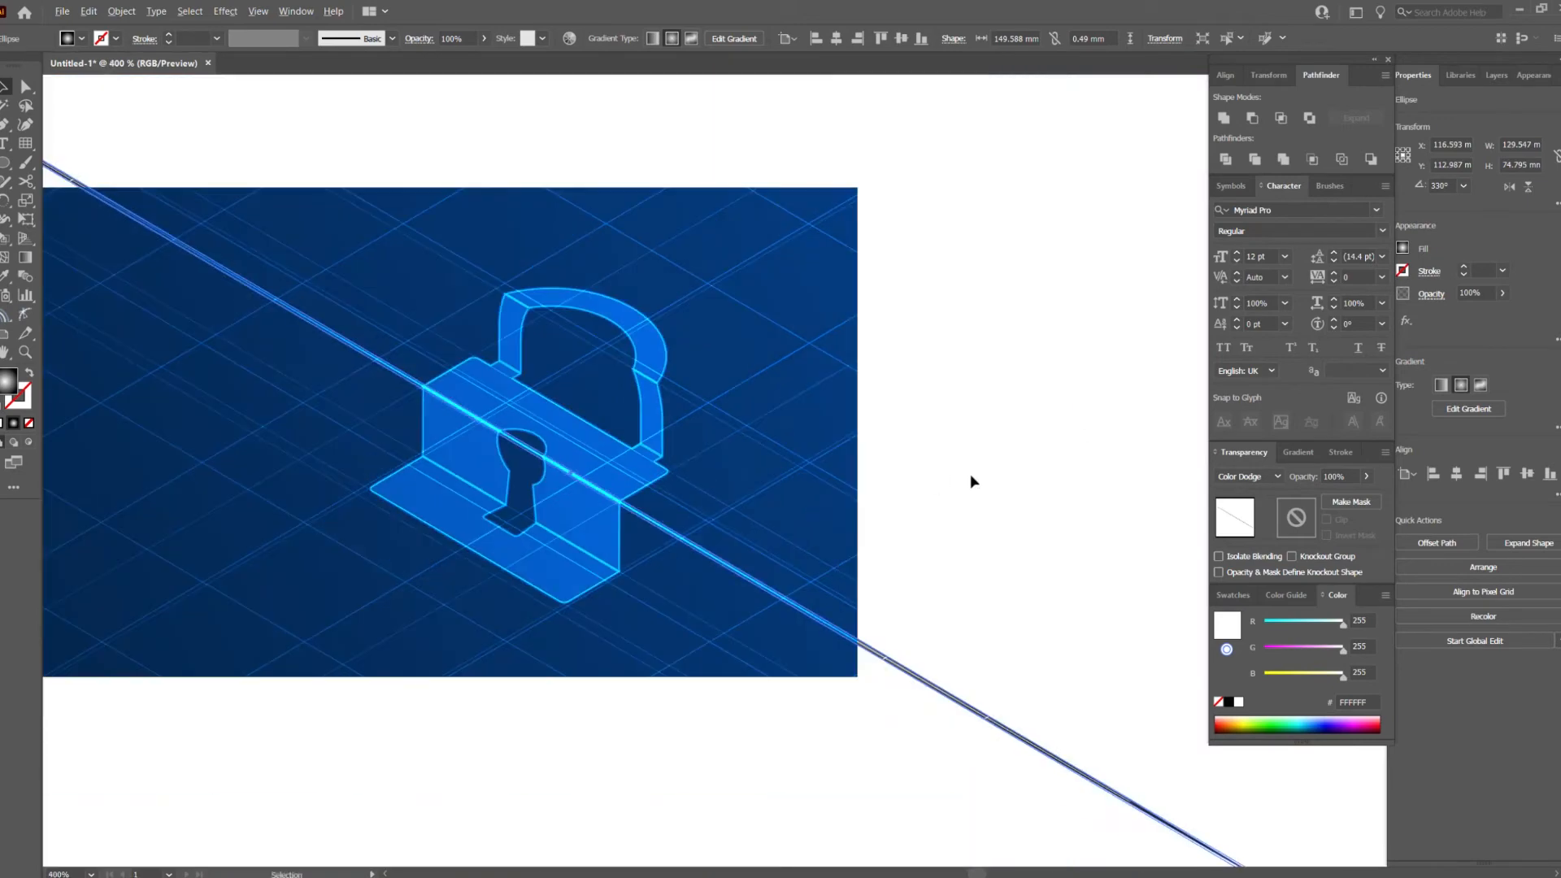
Duplicate the diagonal streak onto the front lower edge of the padlock's base.
click(960, 471)
scroll(601, 370, up, 2)
drag(593, 385, 494, 592)
drag(601, 470, 587, 629)
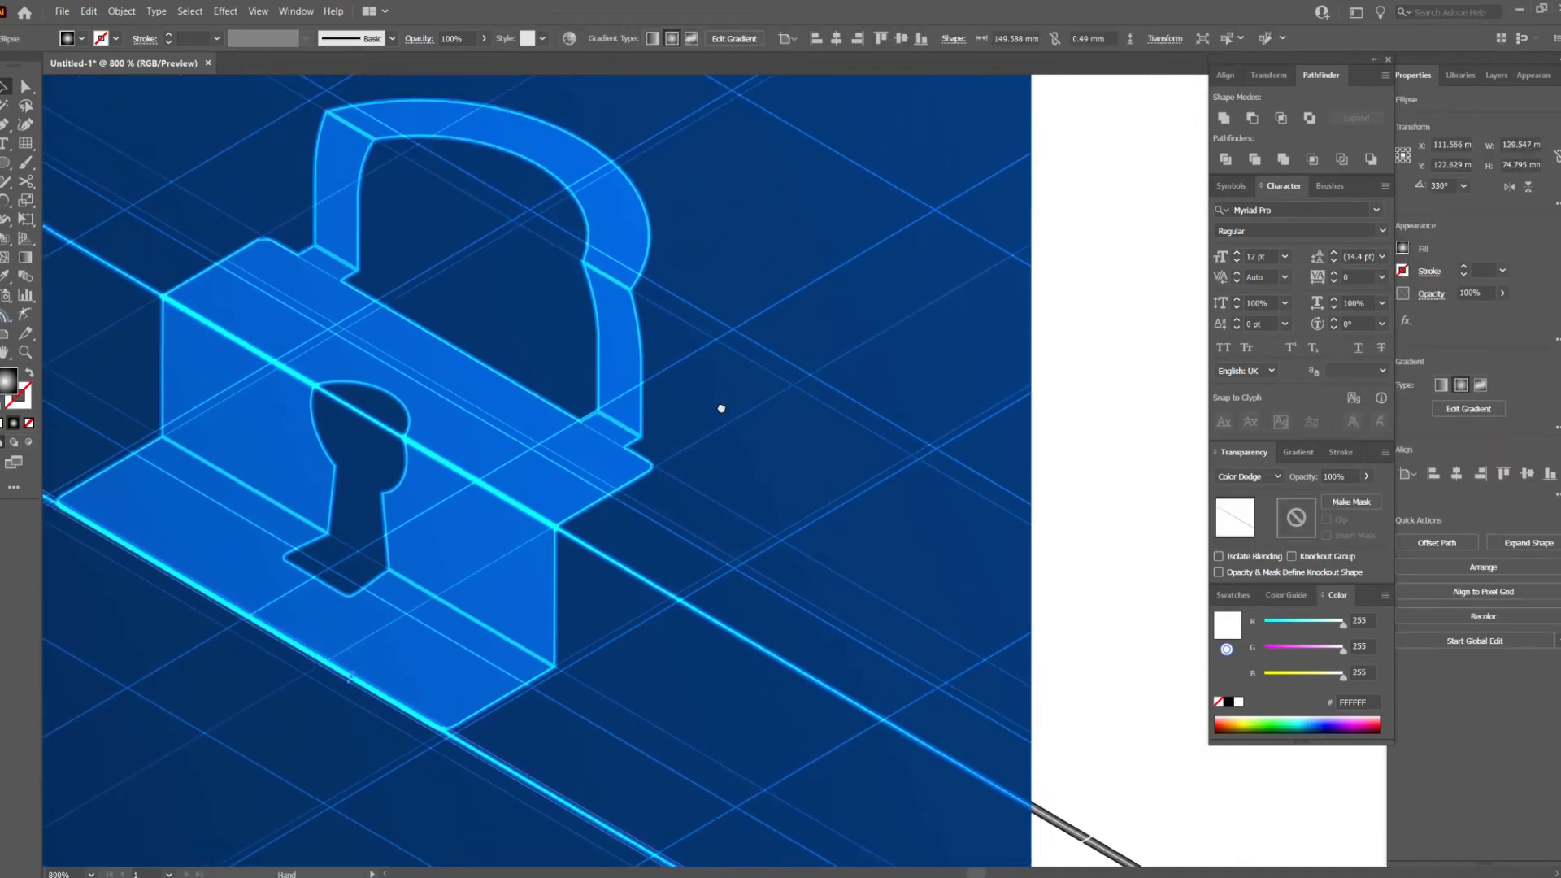
drag(721, 407, 699, 473)
scroll(572, 509, down, 1)
scroll(573, 510, down, 2)
Copy the diagonal streak up across the shackle and reflect the copy about the vertical axis.
drag(588, 575, 684, 515)
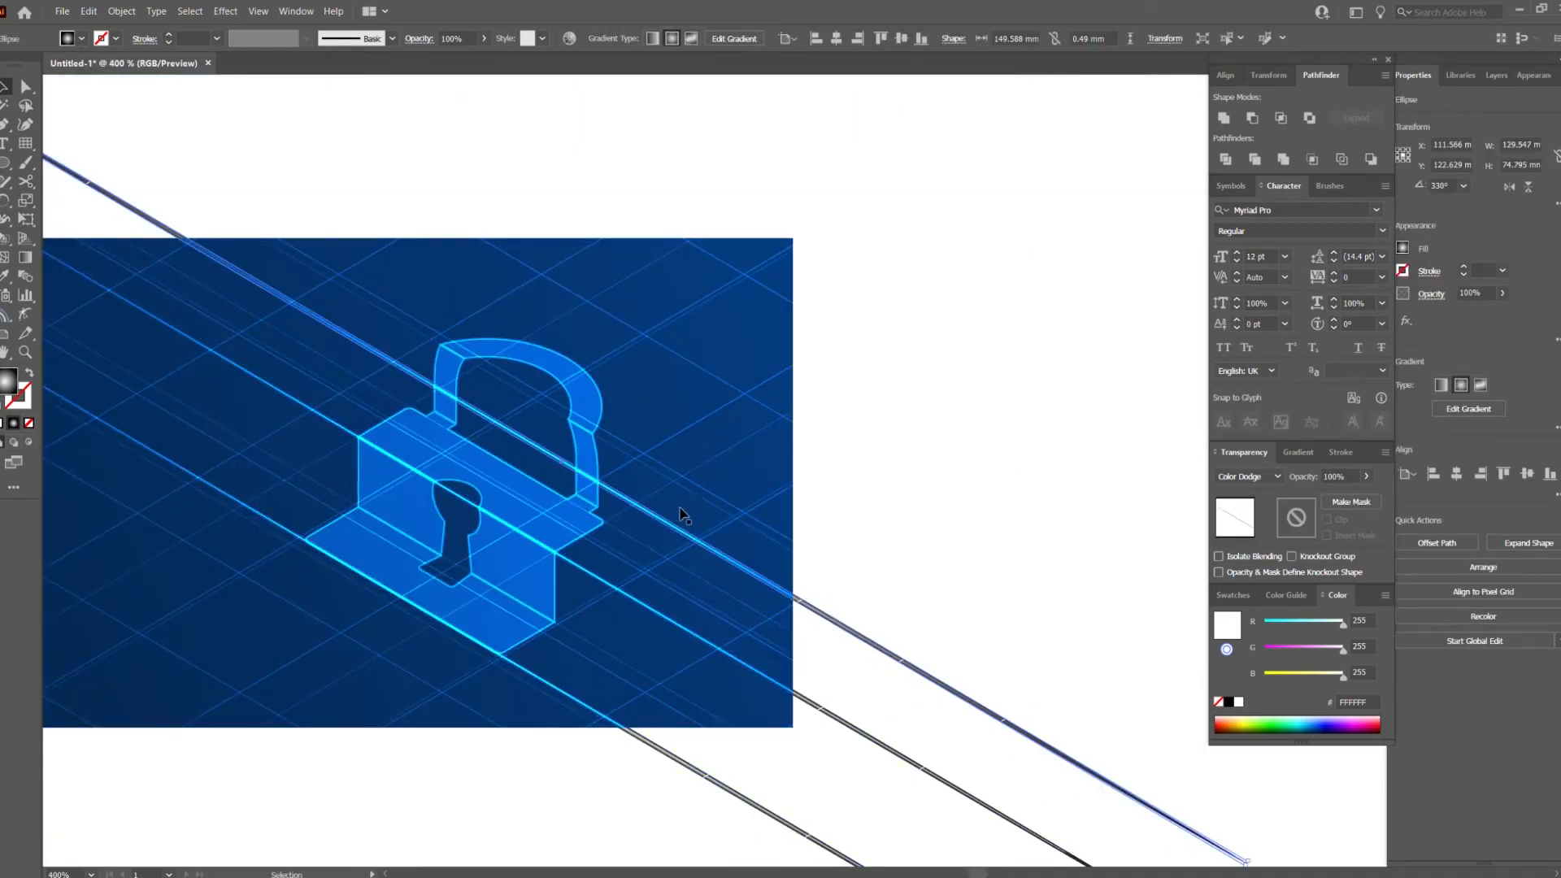
right_click(651, 512)
mouse_move(726, 741)
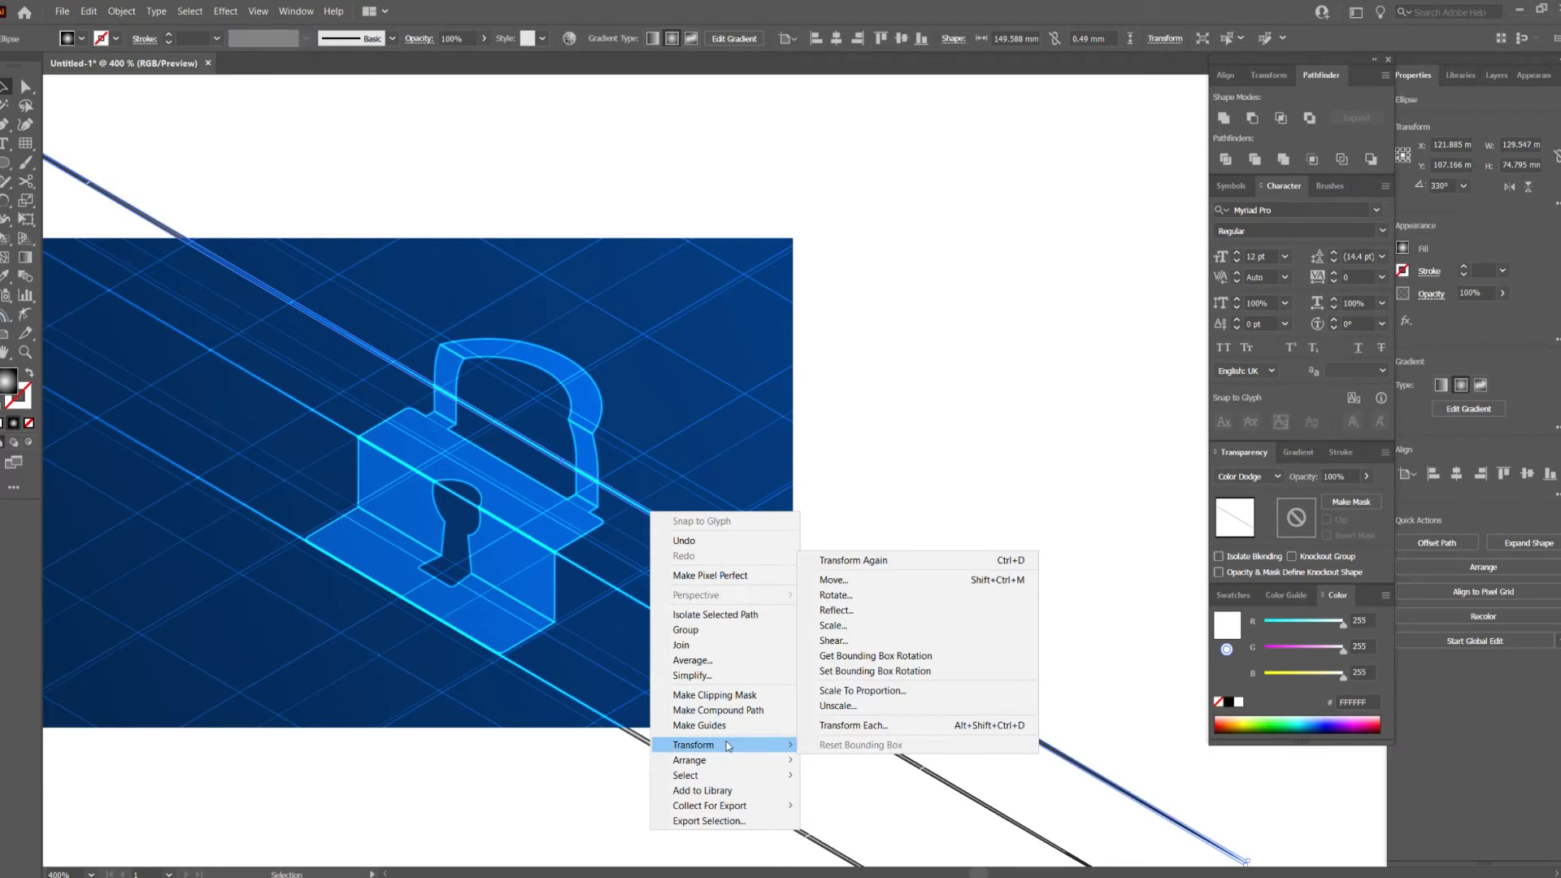
click(860, 611)
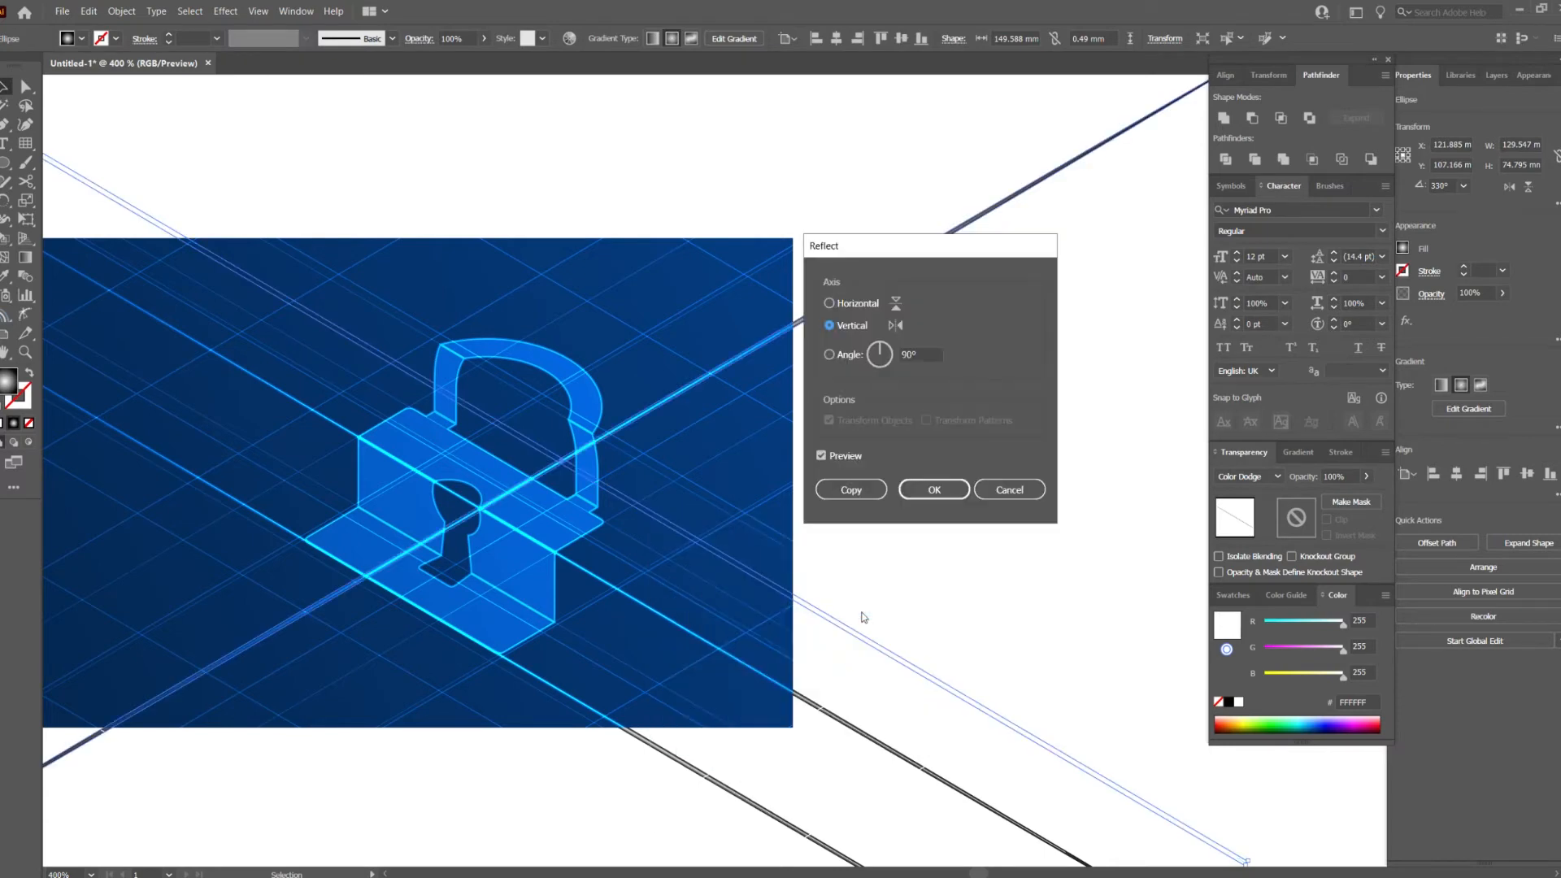
click(935, 490)
Place the reflected streak along the right edge of the padlock's base and copy it onto the base's left edge.
drag(666, 401, 491, 664)
drag(375, 736, 76, 676)
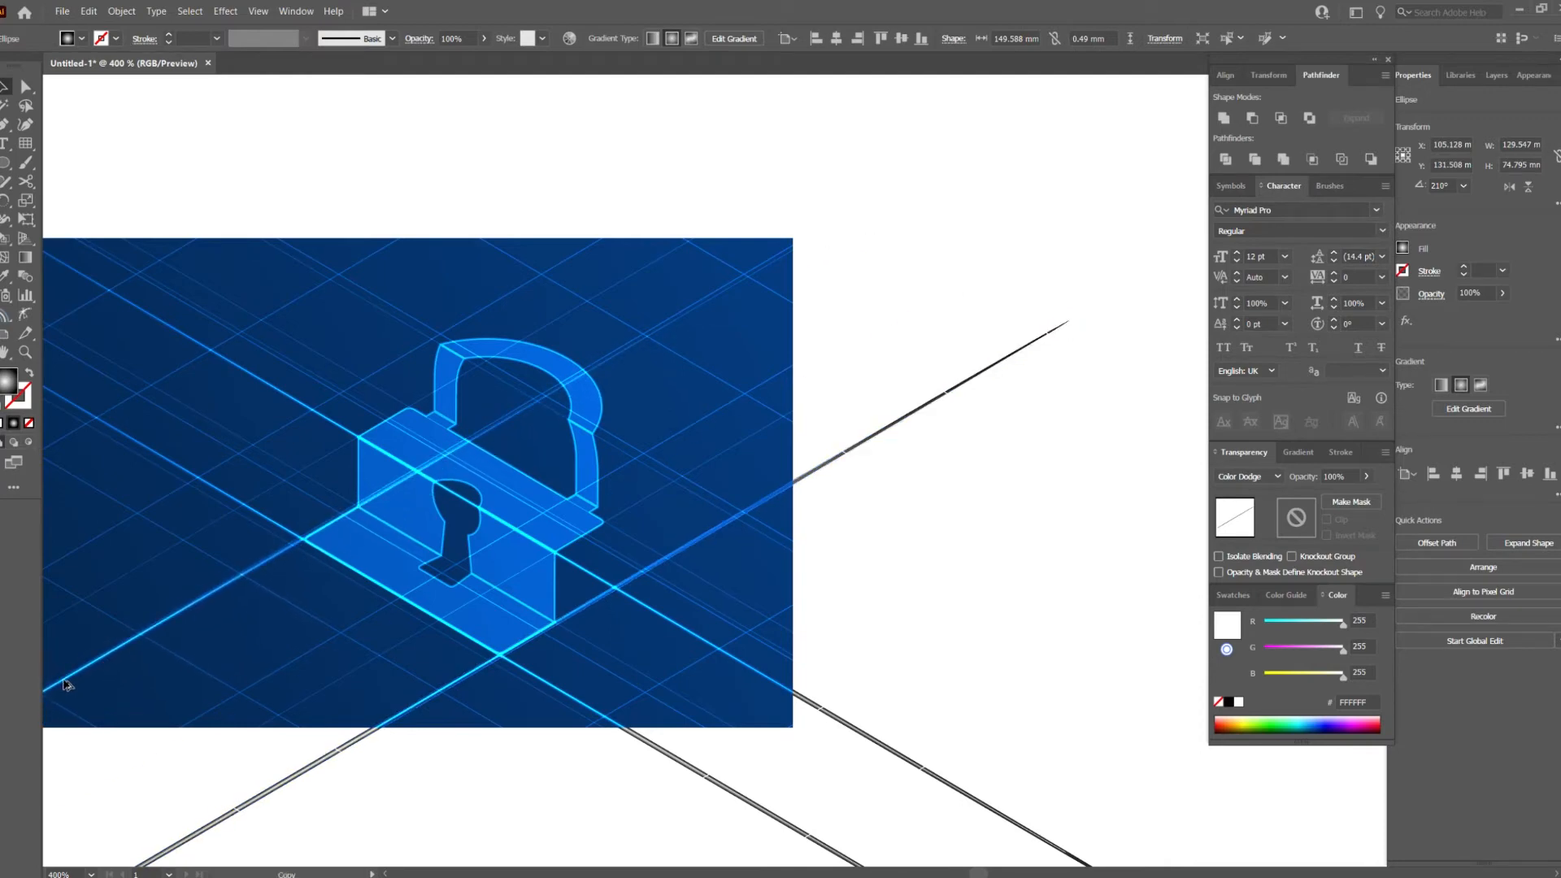
drag(68, 686, 69, 685)
Fine-tune the two reflected streaks' rotation to about 210.32° on the left edge and 210.19° on the right edge.
scroll(750, 309, up, 8)
drag(630, 311, 591, 254)
scroll(665, 384, down, 5)
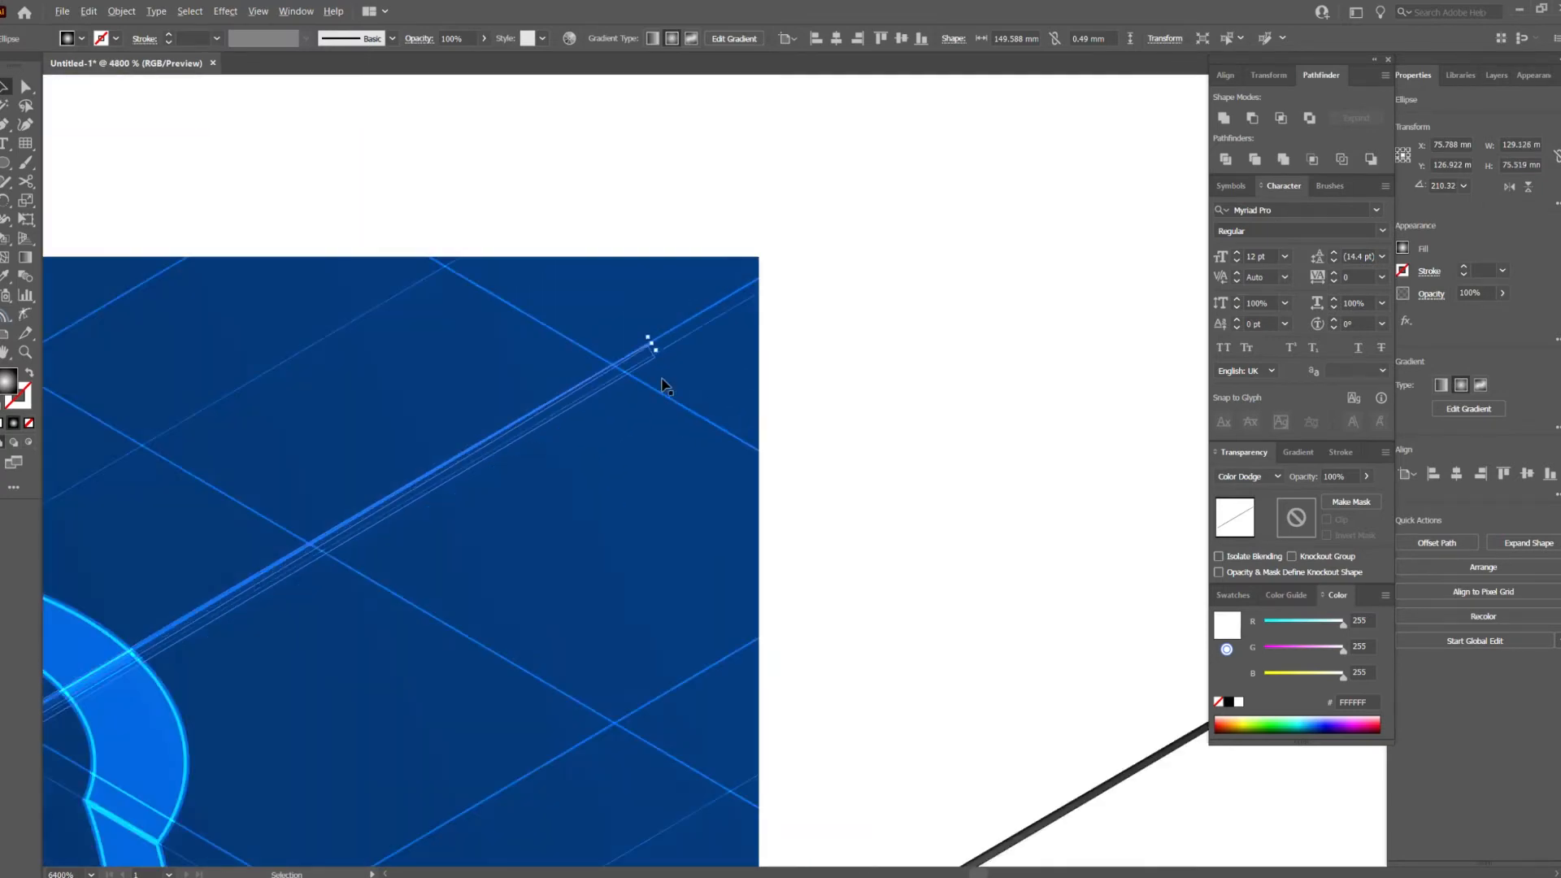
scroll(665, 386, down, 3)
drag(821, 511, 808, 446)
click(818, 453)
key(ctrl+2)
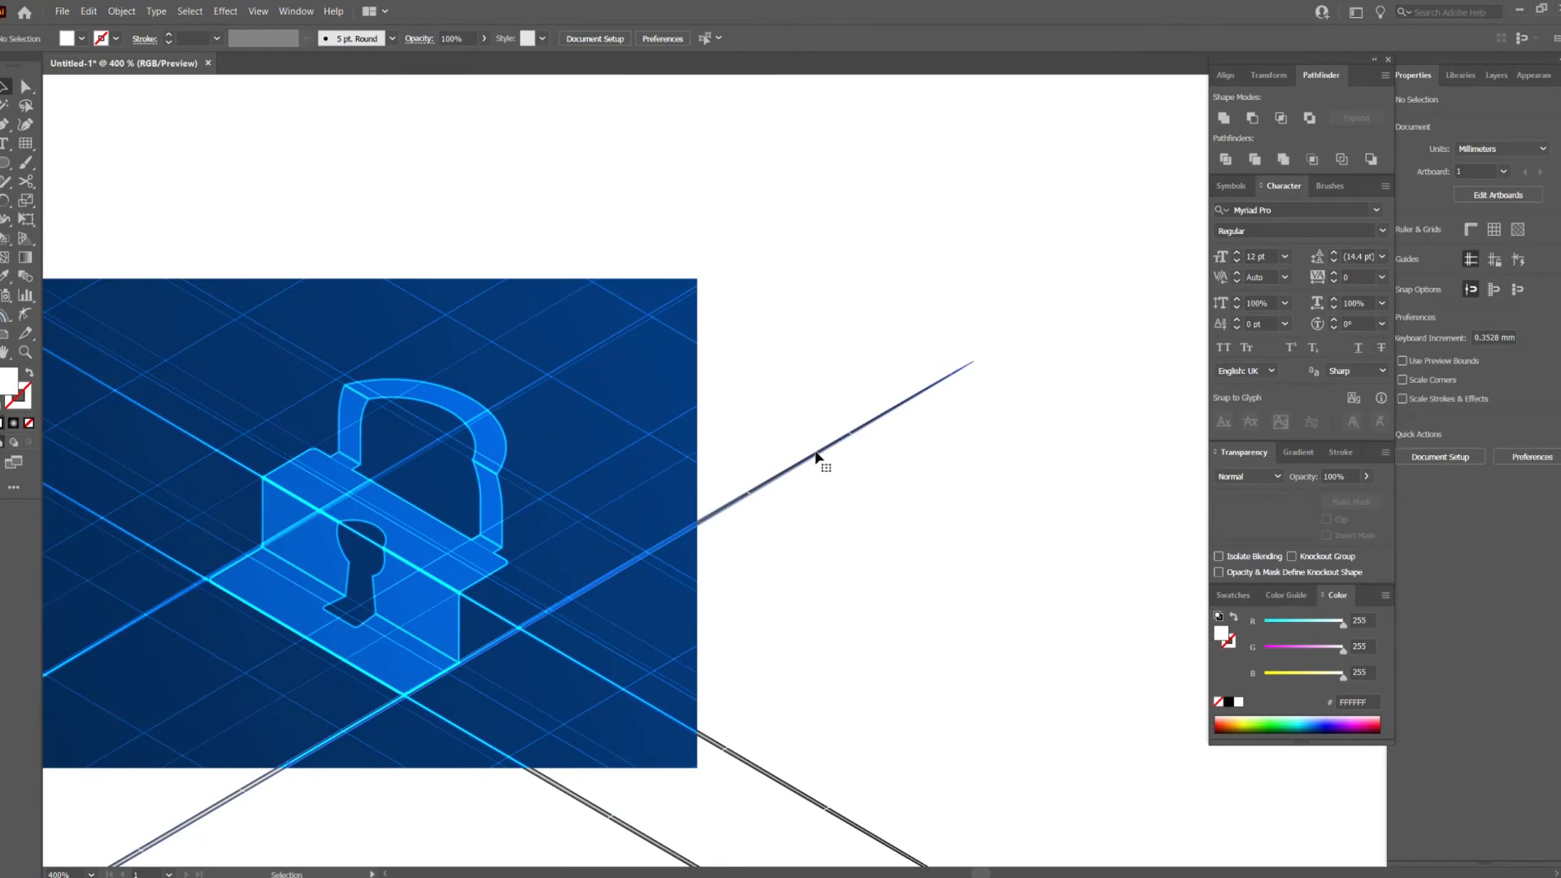
click(815, 454)
scroll(981, 345, up, 5)
drag(930, 413, 912, 394)
click(883, 420)
scroll(881, 424, down, 5)
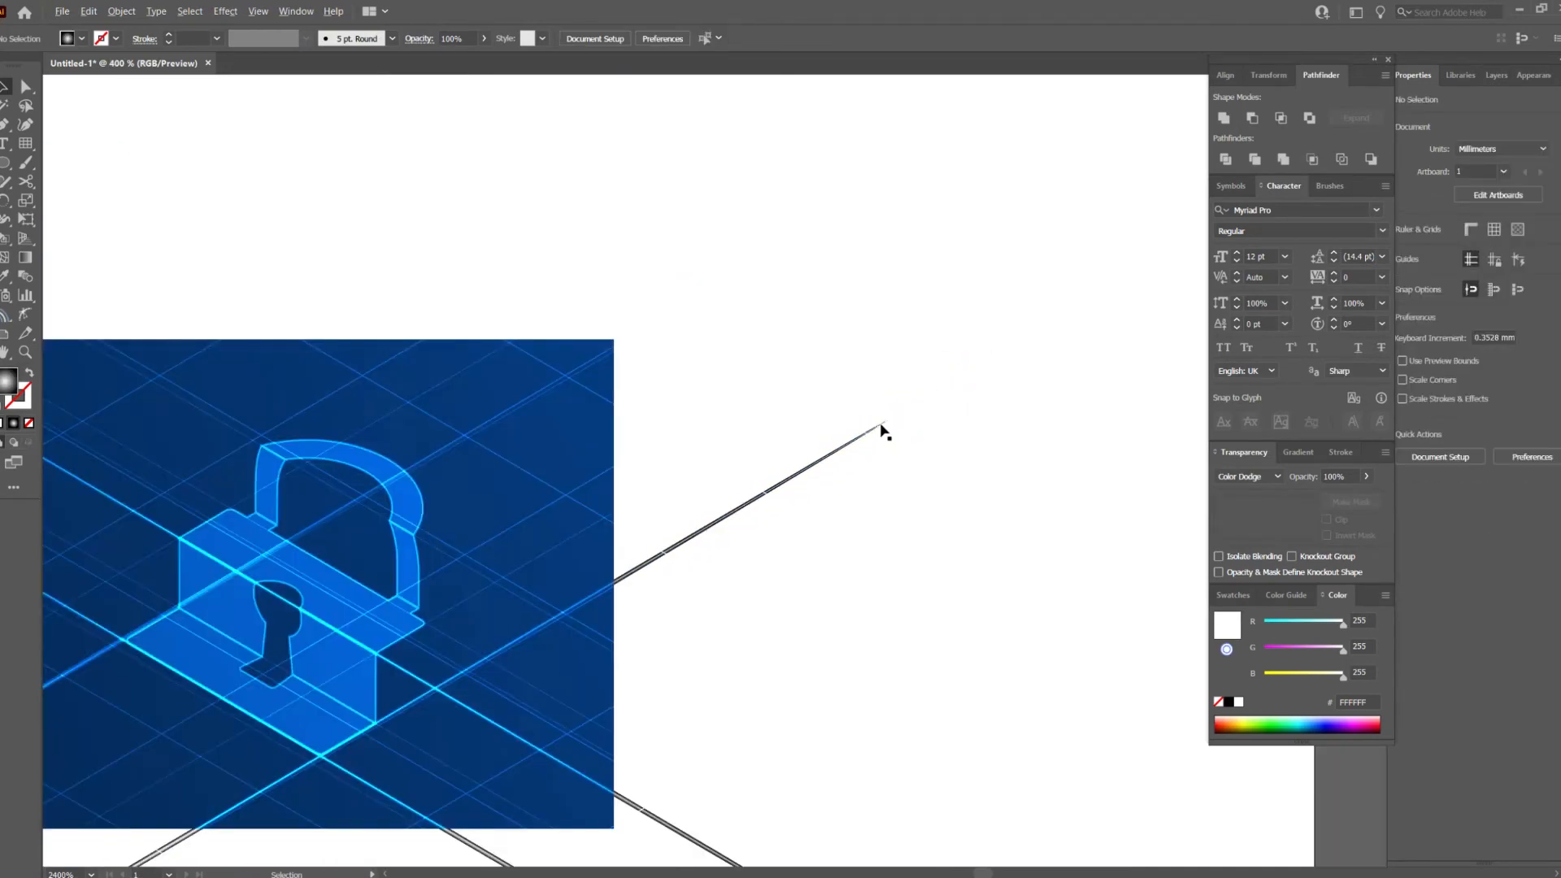
scroll(878, 318, down, 4)
scroll(773, 471, up, 4)
scroll(1000, 296, down, 4)
scroll(758, 412, up, 4)
scroll(756, 409, down, 4)
scroll(696, 410, up, 4)
scroll(771, 341, down, 2)
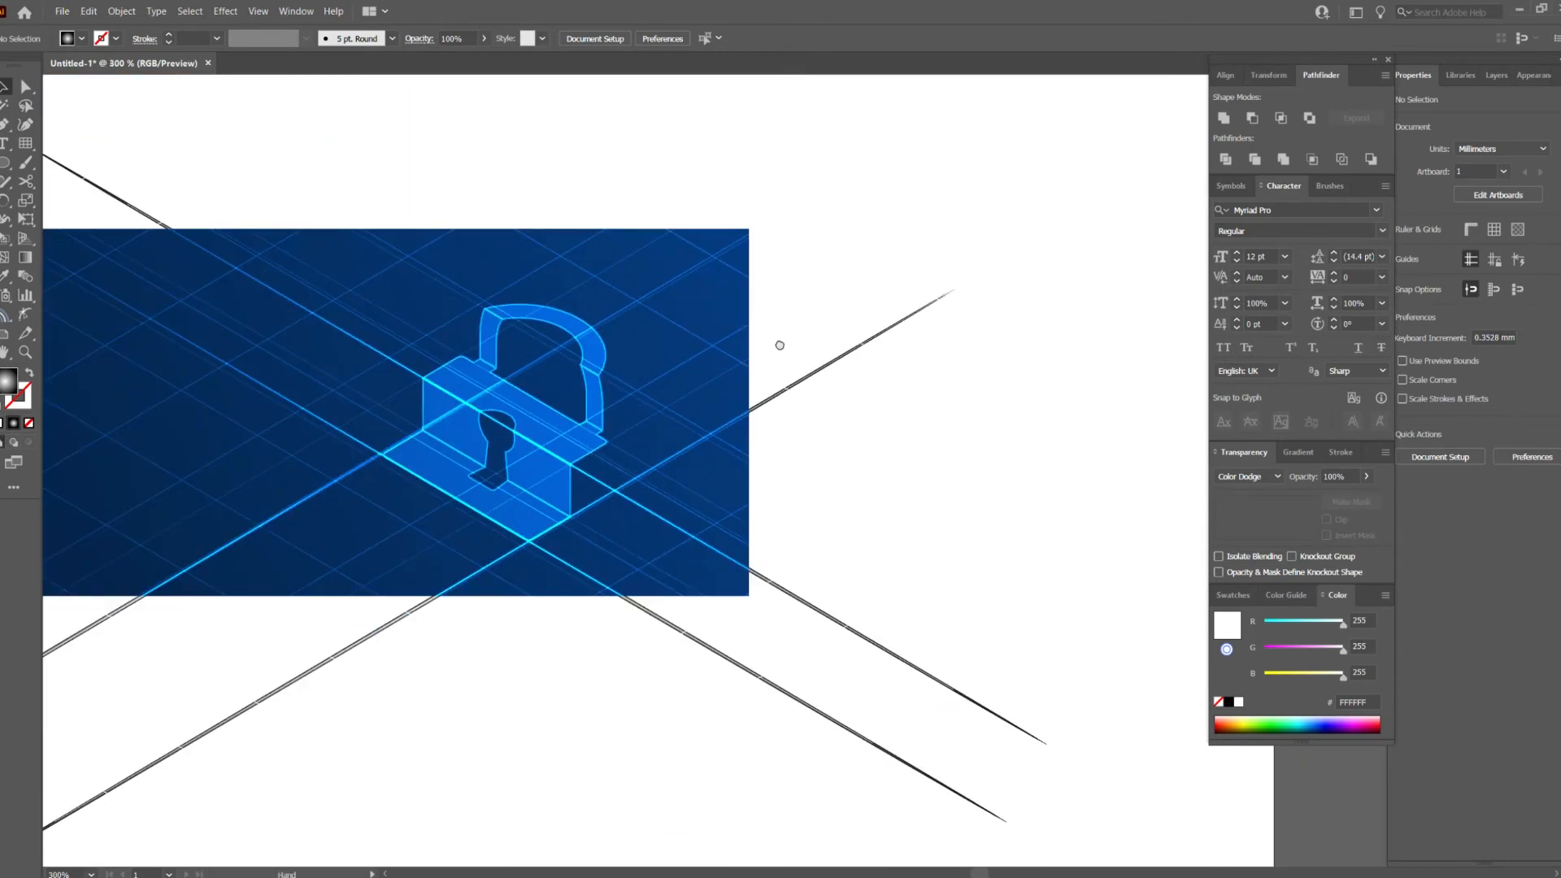
Duplicate the white circuit-line group on the pasteboard, placing the copy between the original and the artboard.
drag(770, 341, 871, 435)
scroll(873, 434, down, 2)
drag(363, 300, 545, 321)
drag(182, 321, 432, 356)
drag(249, 415, 584, 326)
click(431, 323)
drag(430, 324, 691, 367)
drag(762, 342, 535, 330)
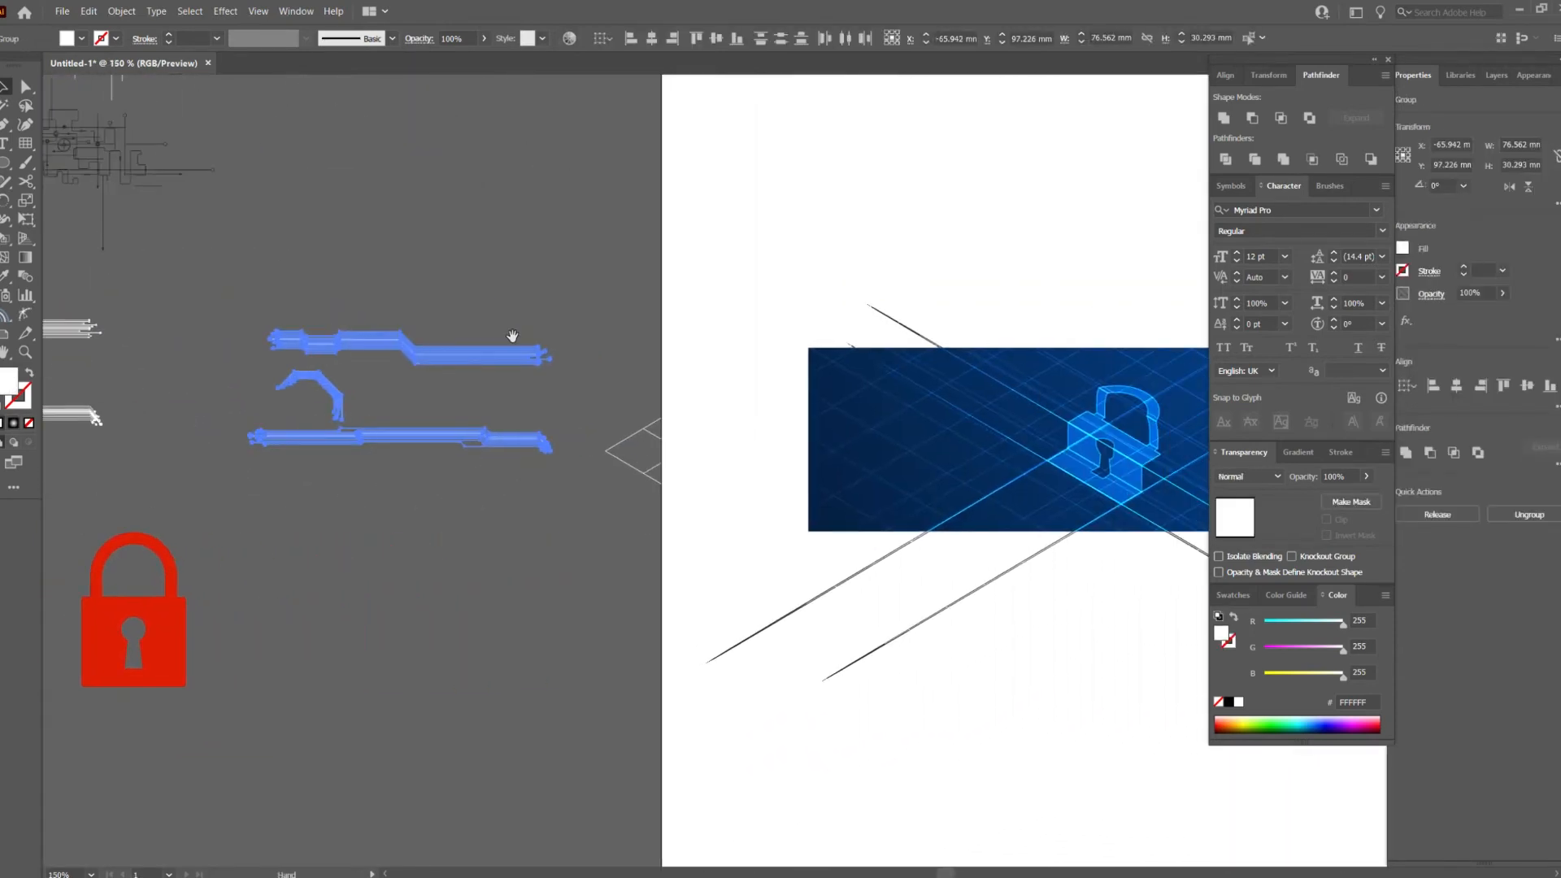
scroll(456, 342, up, 1)
Apply a 3D Rotate effect with the Isometric Top position to the copied circuit lines.
click(226, 12)
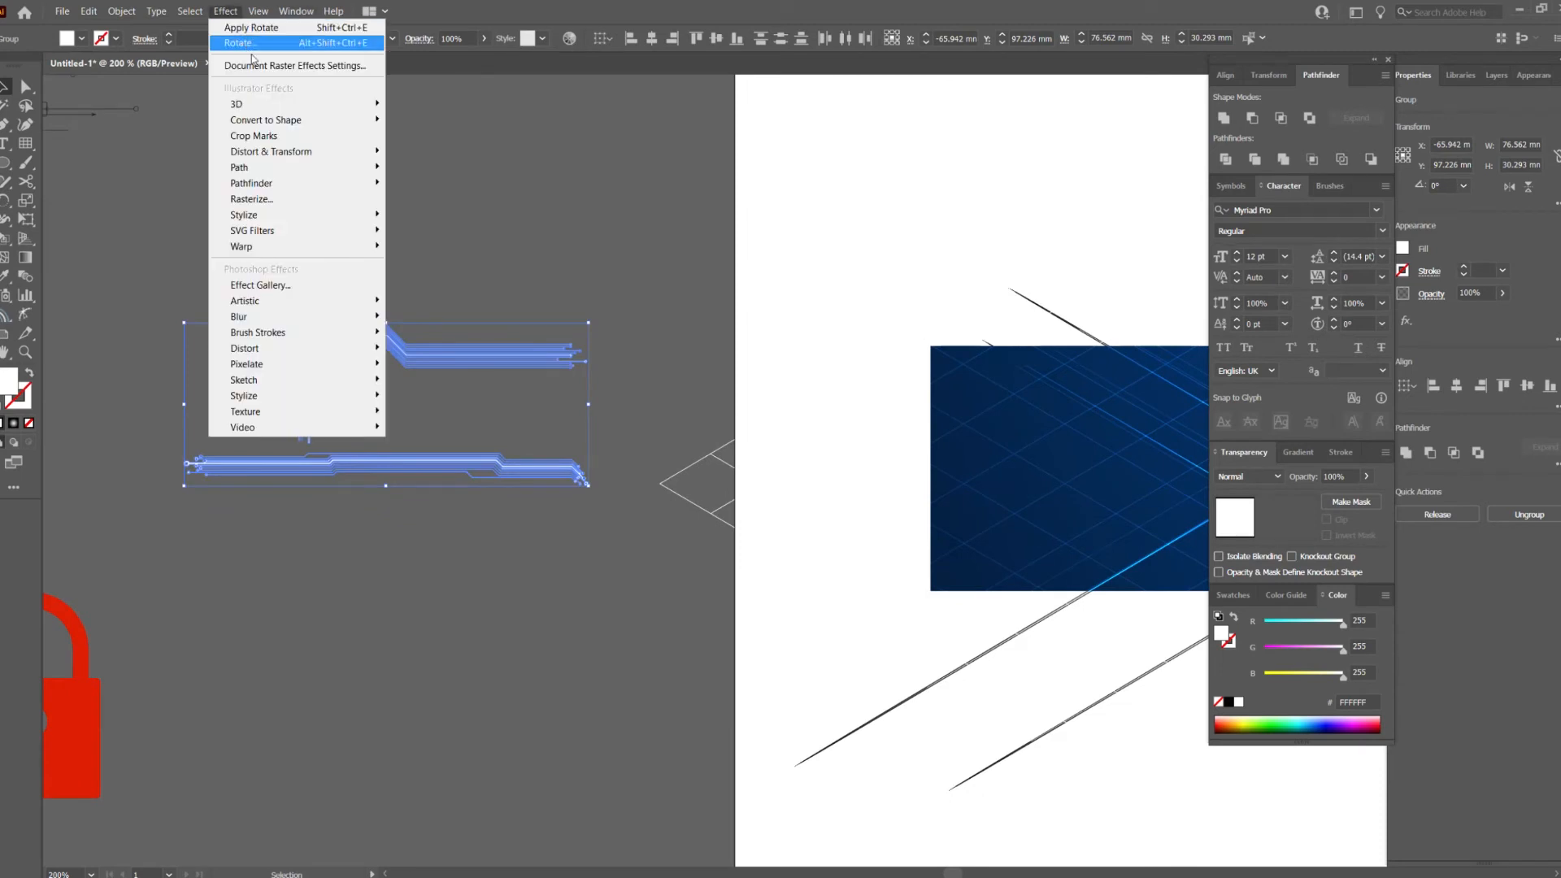
mouse_move(277, 103)
click(451, 137)
click(1213, 363)
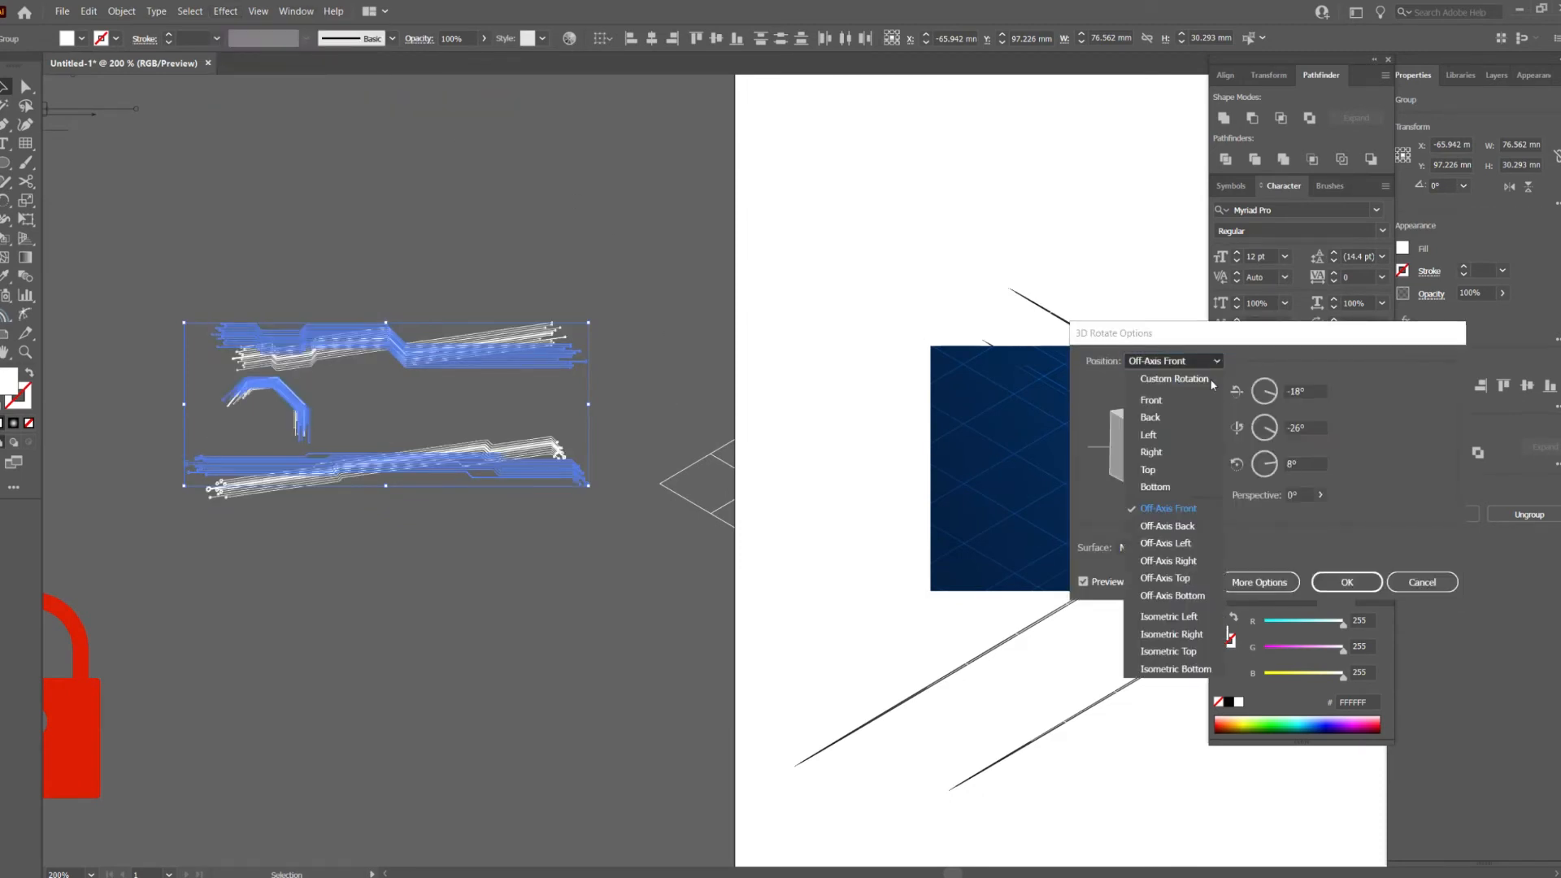
click(1168, 651)
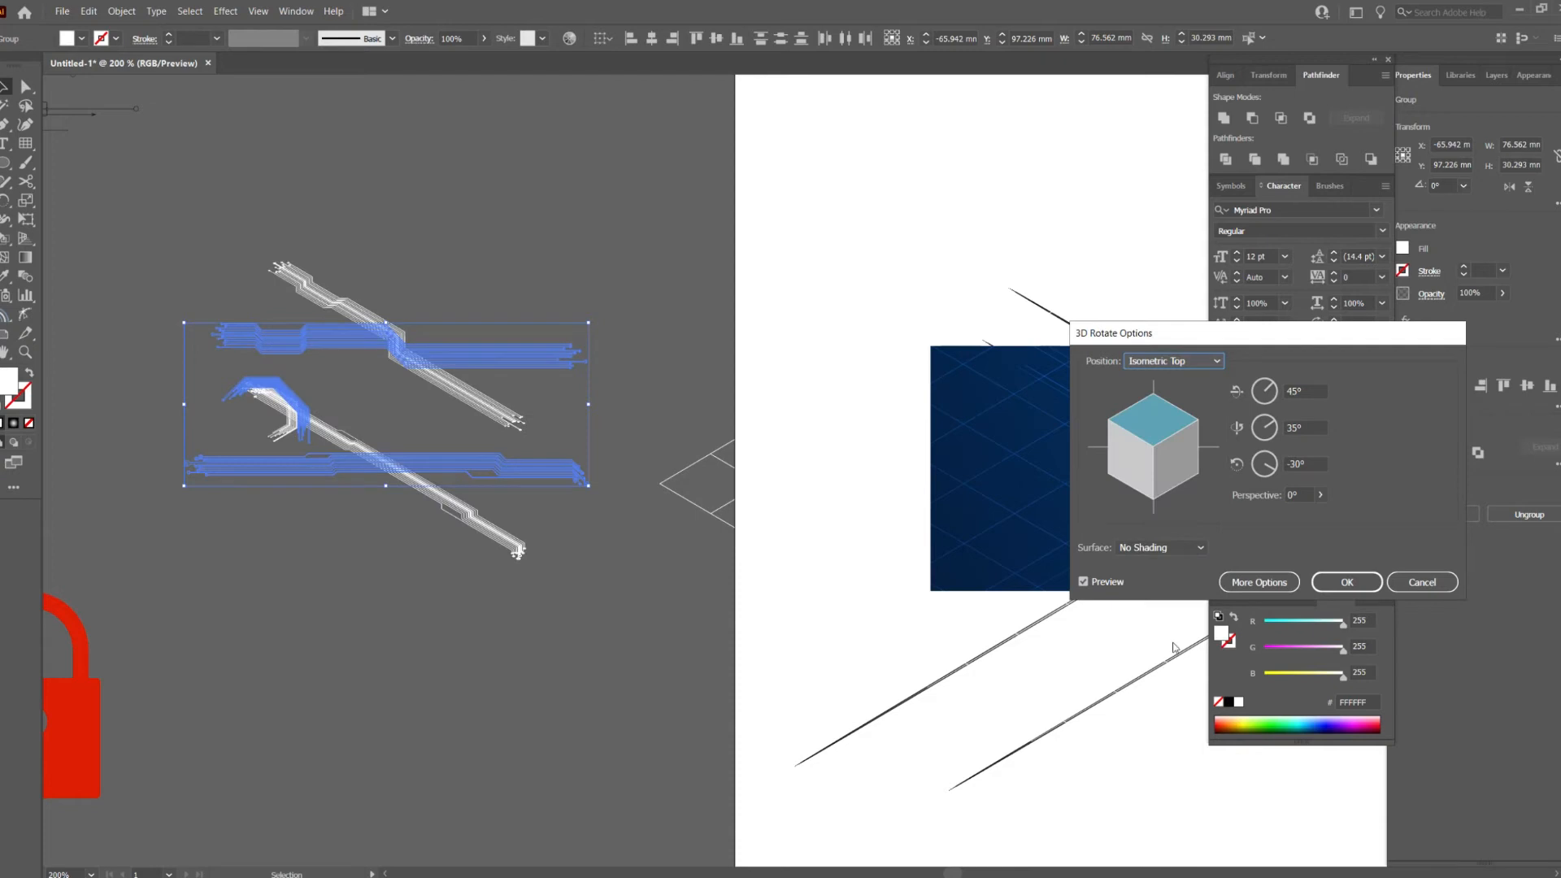
click(1346, 582)
Expand the appearance of the isometric circuit artwork and ungroup the result.
click(122, 12)
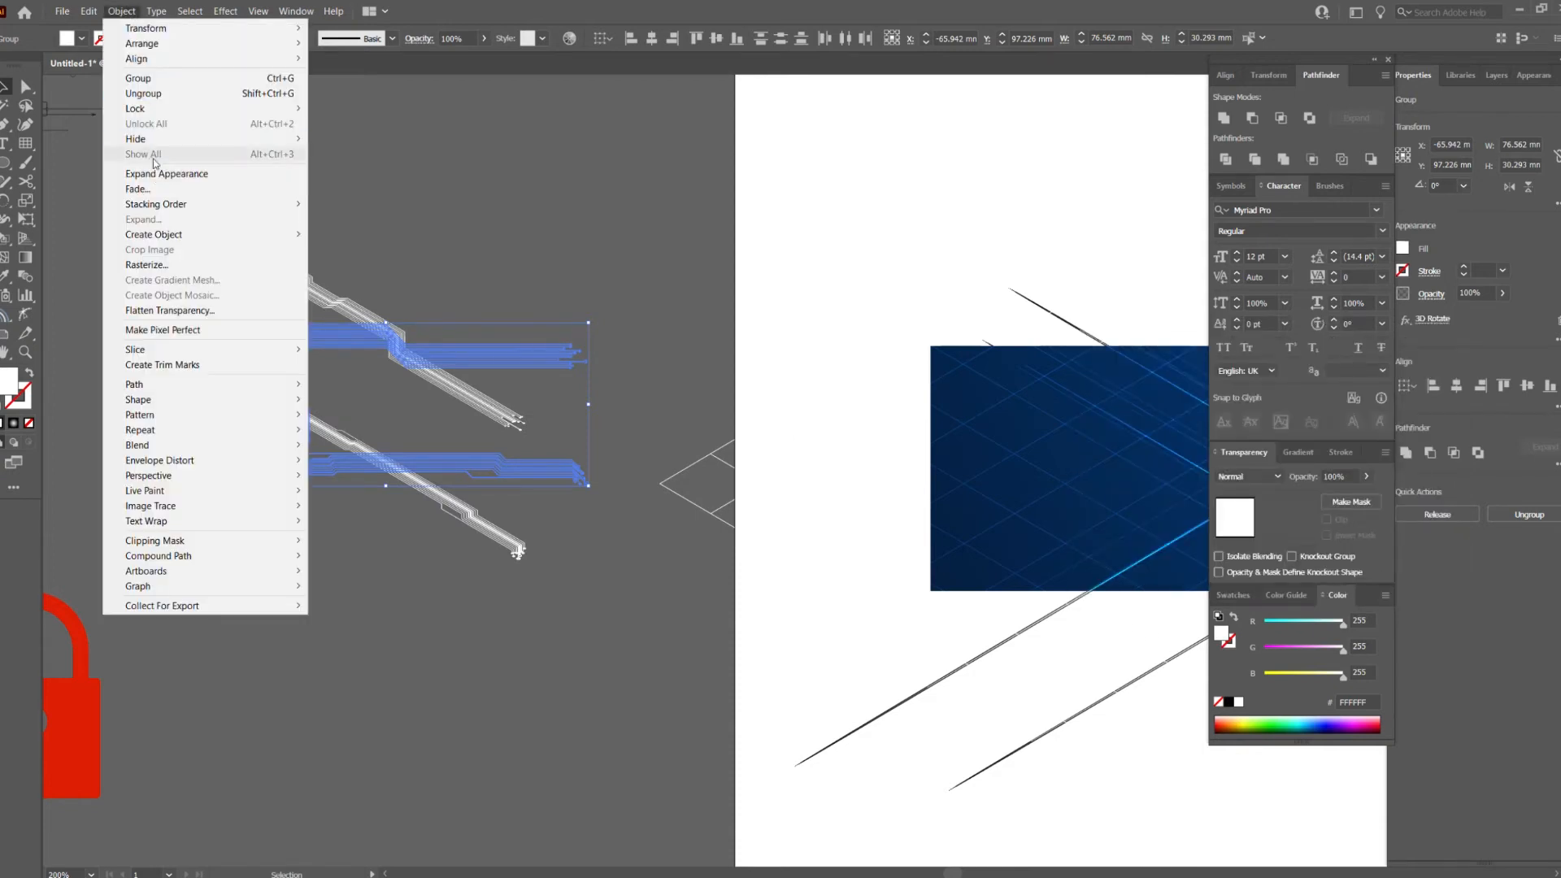
click(162, 138)
right_click(385, 326)
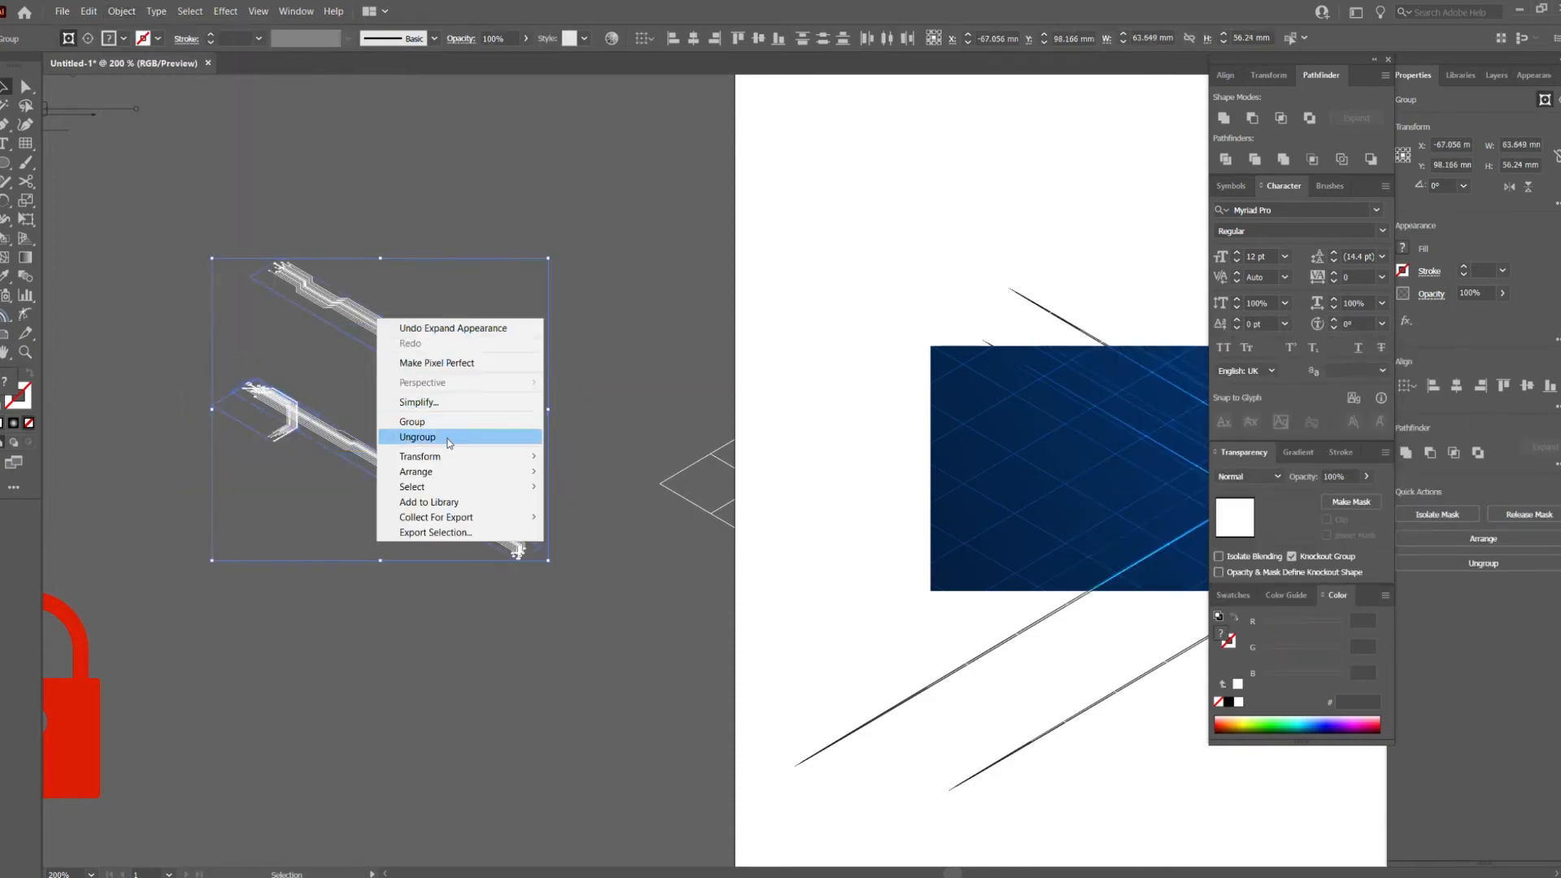
click(448, 437)
right_click(403, 352)
click(472, 433)
Move the three circuit pieces away from the expanded artwork and delete the leftover object.
click(588, 341)
click(297, 422)
shift+click(341, 441)
shift+click(392, 341)
drag(392, 341, 678, 136)
click(439, 564)
key(Delete)
Set the blending mode of the isometric circuit pieces to Overlay.
drag(542, 422, 367, 580)
click(496, 407)
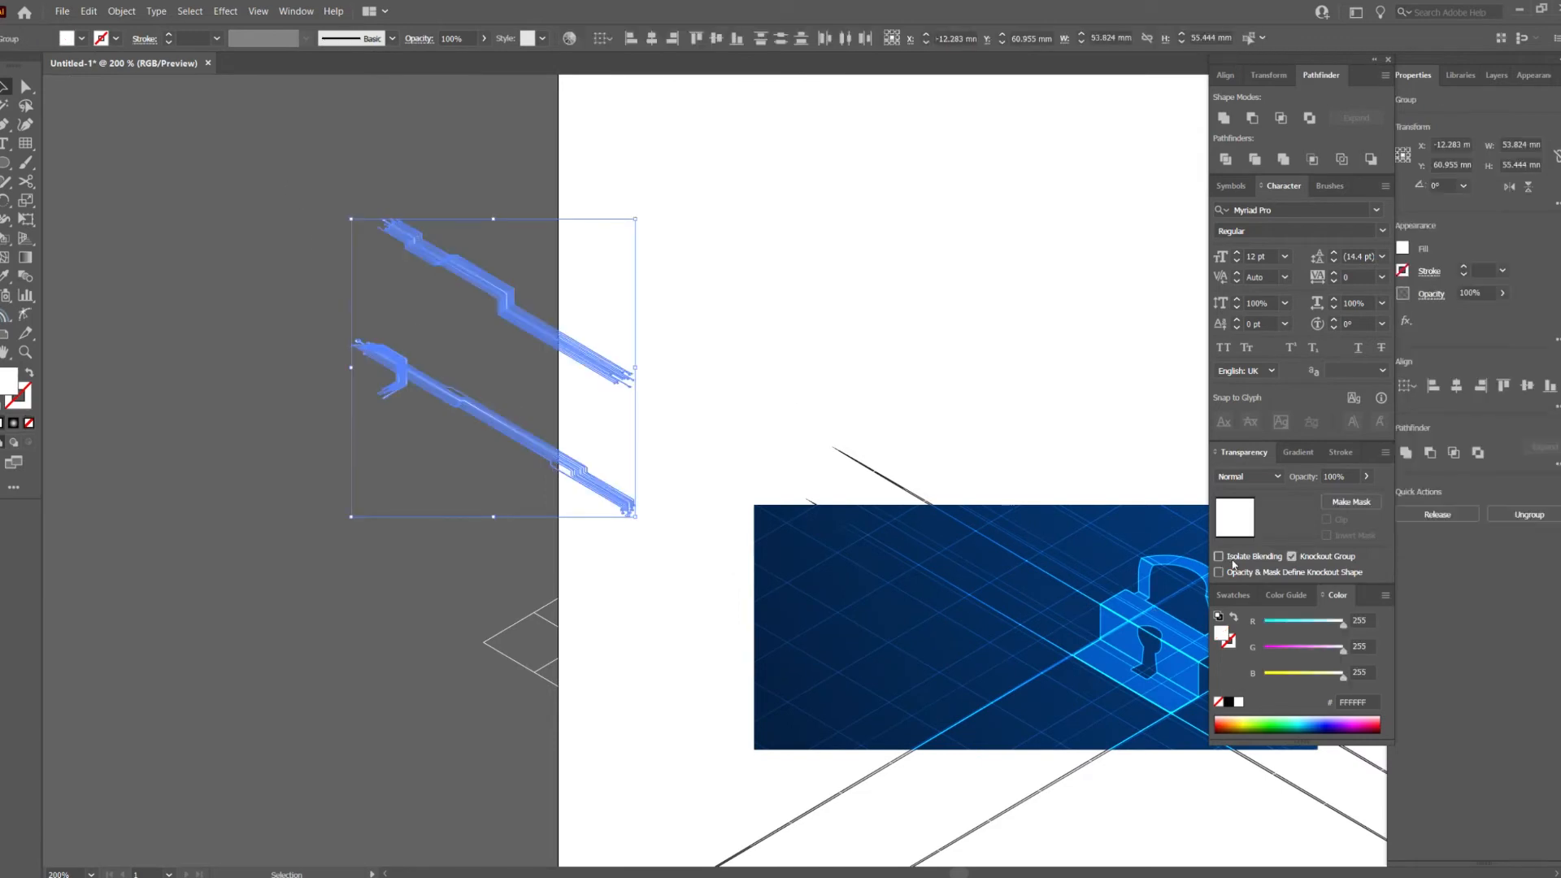
click(1246, 476)
click(1244, 633)
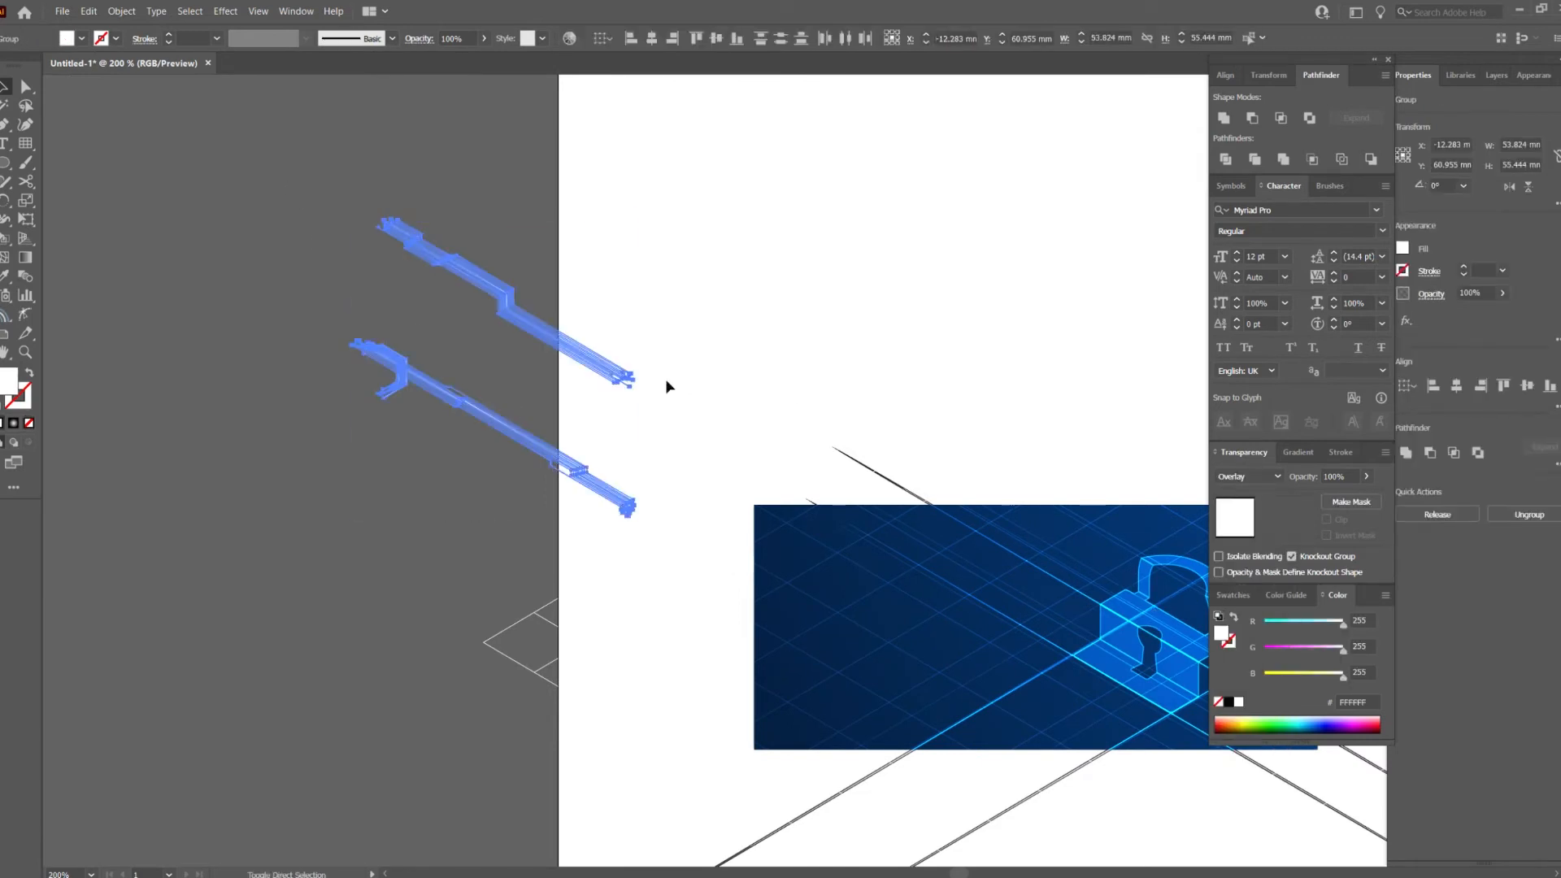
Move the circuit pieces past the artboard to the pasteboard beside the red isometric padlock.
drag(584, 359, 431, 383)
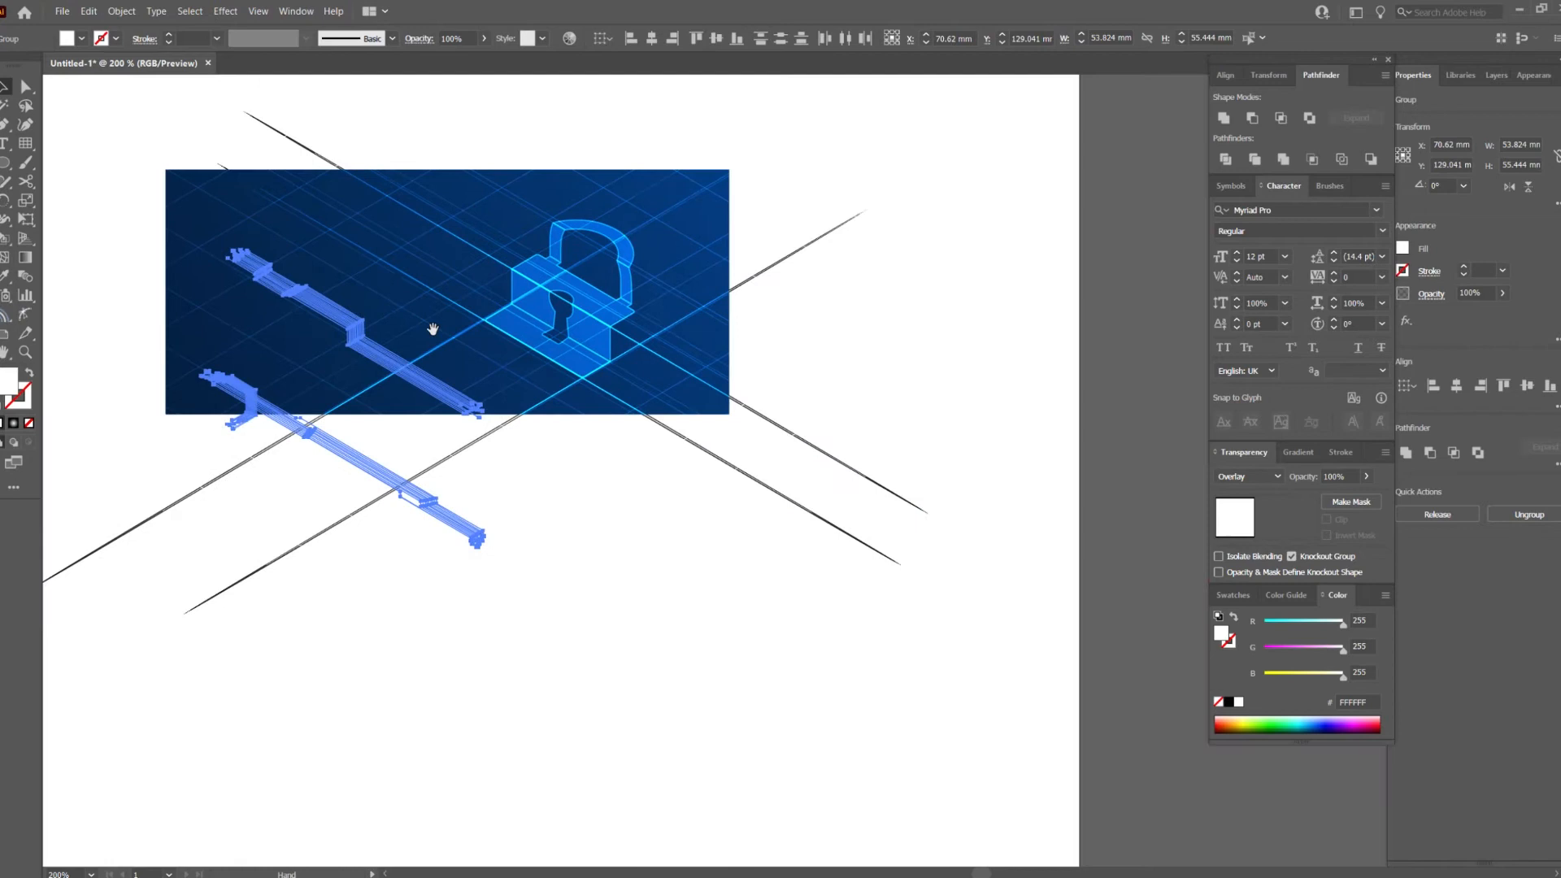
drag(724, 462, 915, 420)
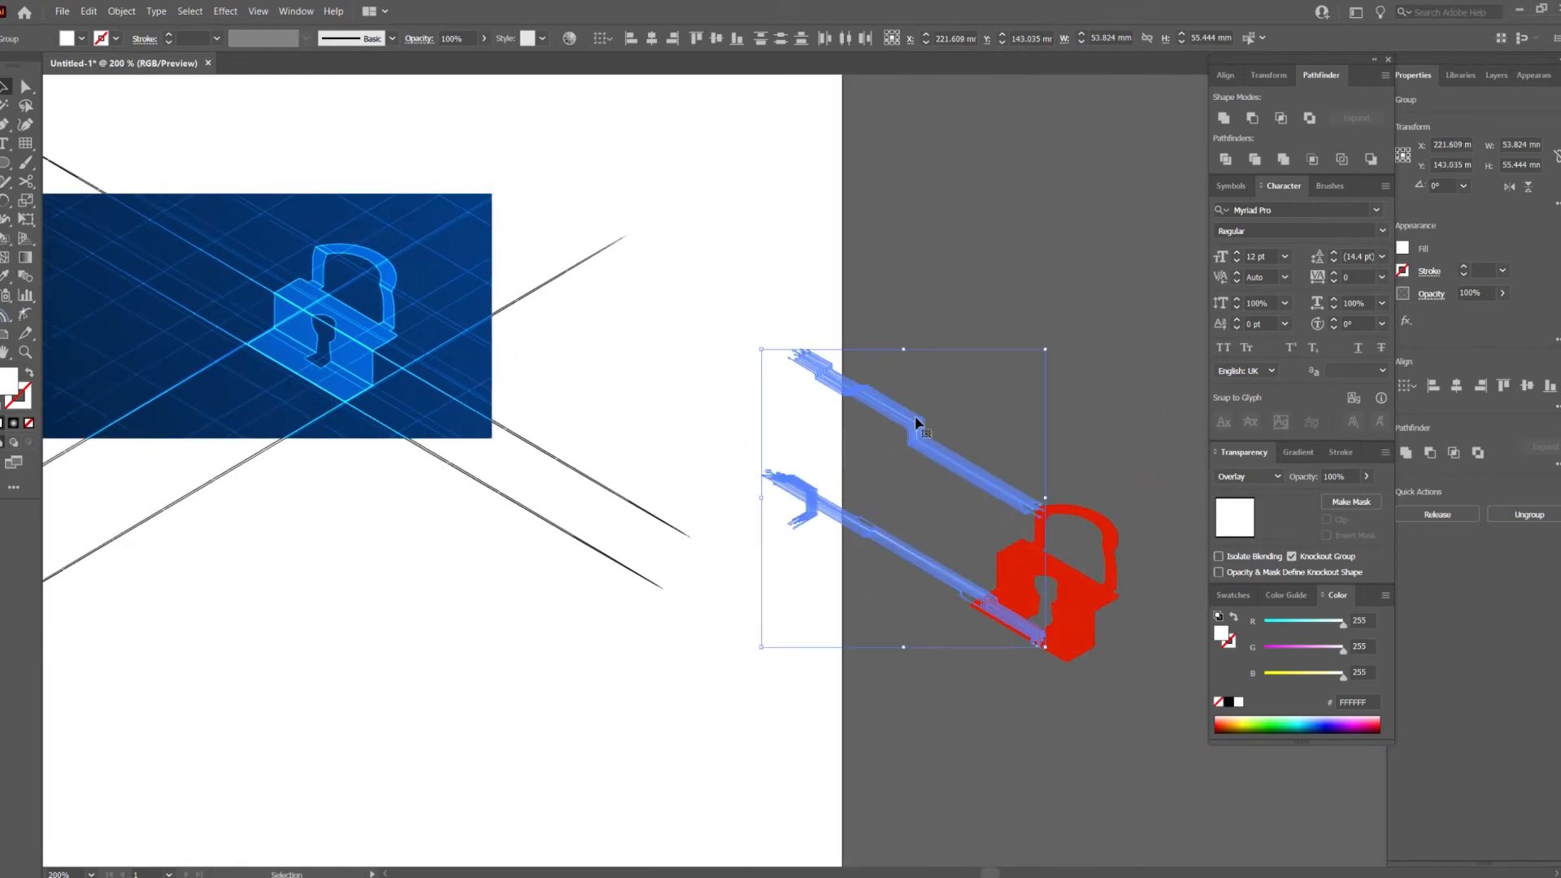
click(1021, 238)
Place the upper circuit strip on the padlock's base, with its round nodes near the base's left corner.
drag(987, 329, 491, 418)
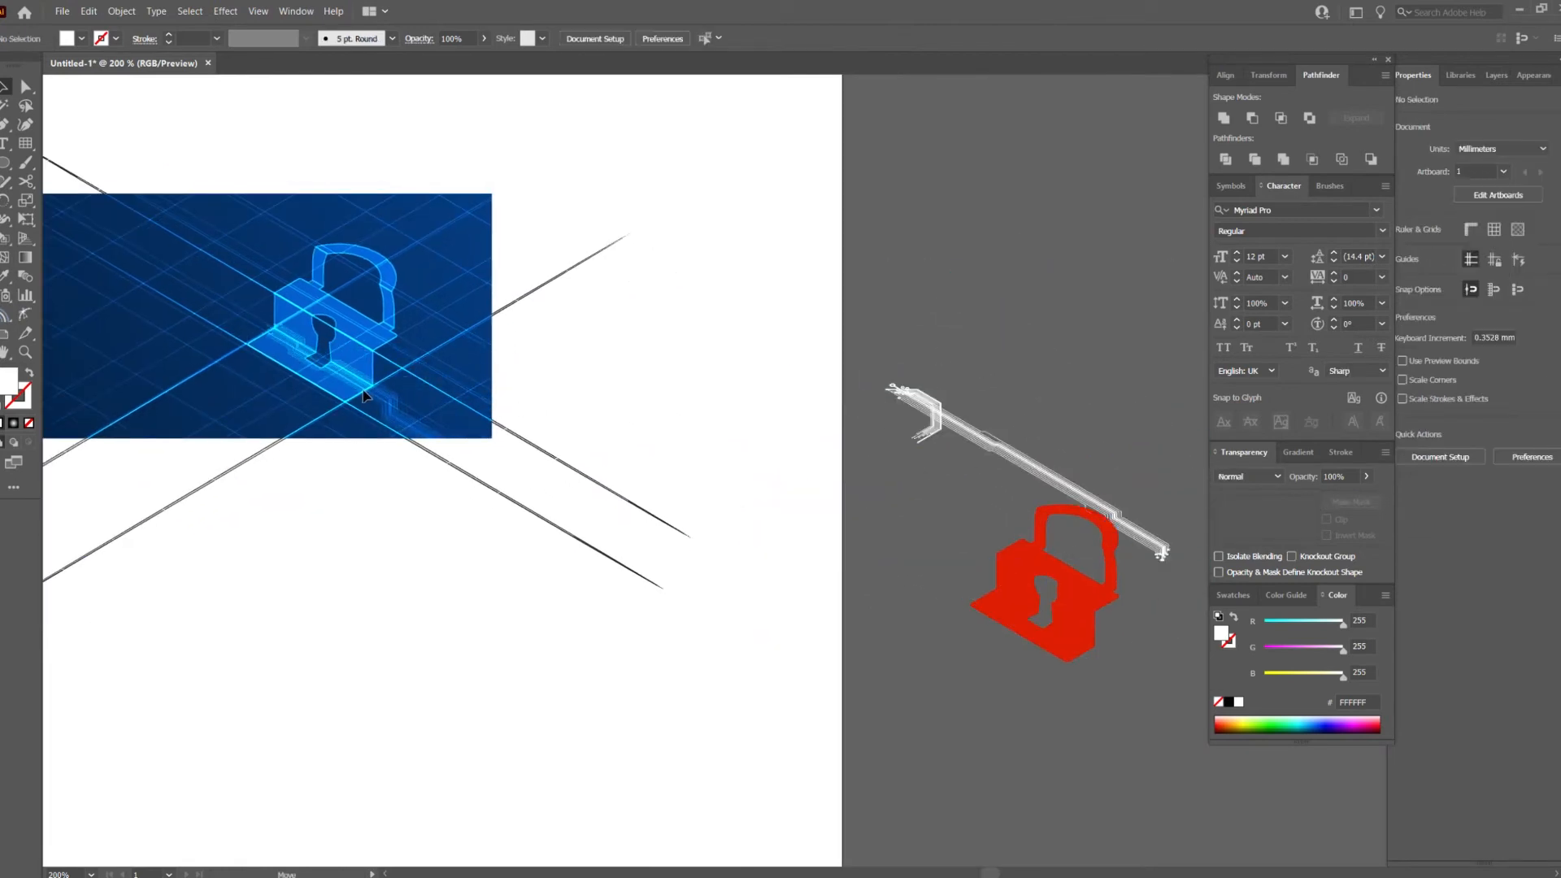
click(418, 415)
key(ctrl+equal)
key(ctrl+equal)
key(ctrl+equal)
drag(427, 467, 378, 450)
click(855, 371)
drag(131, 269, 479, 358)
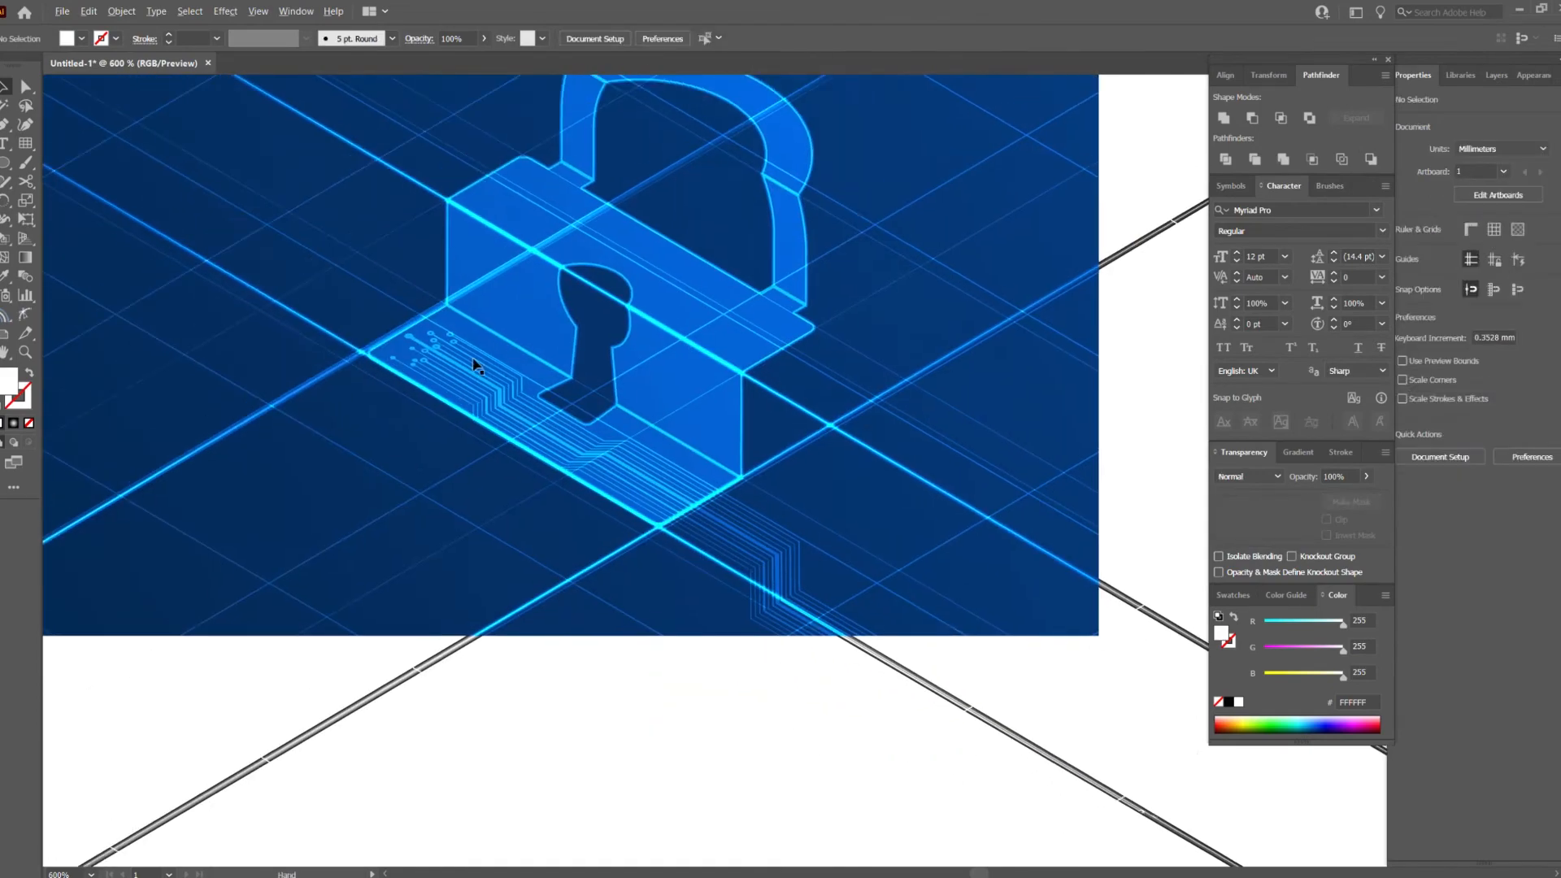
scroll(479, 356, up, 3)
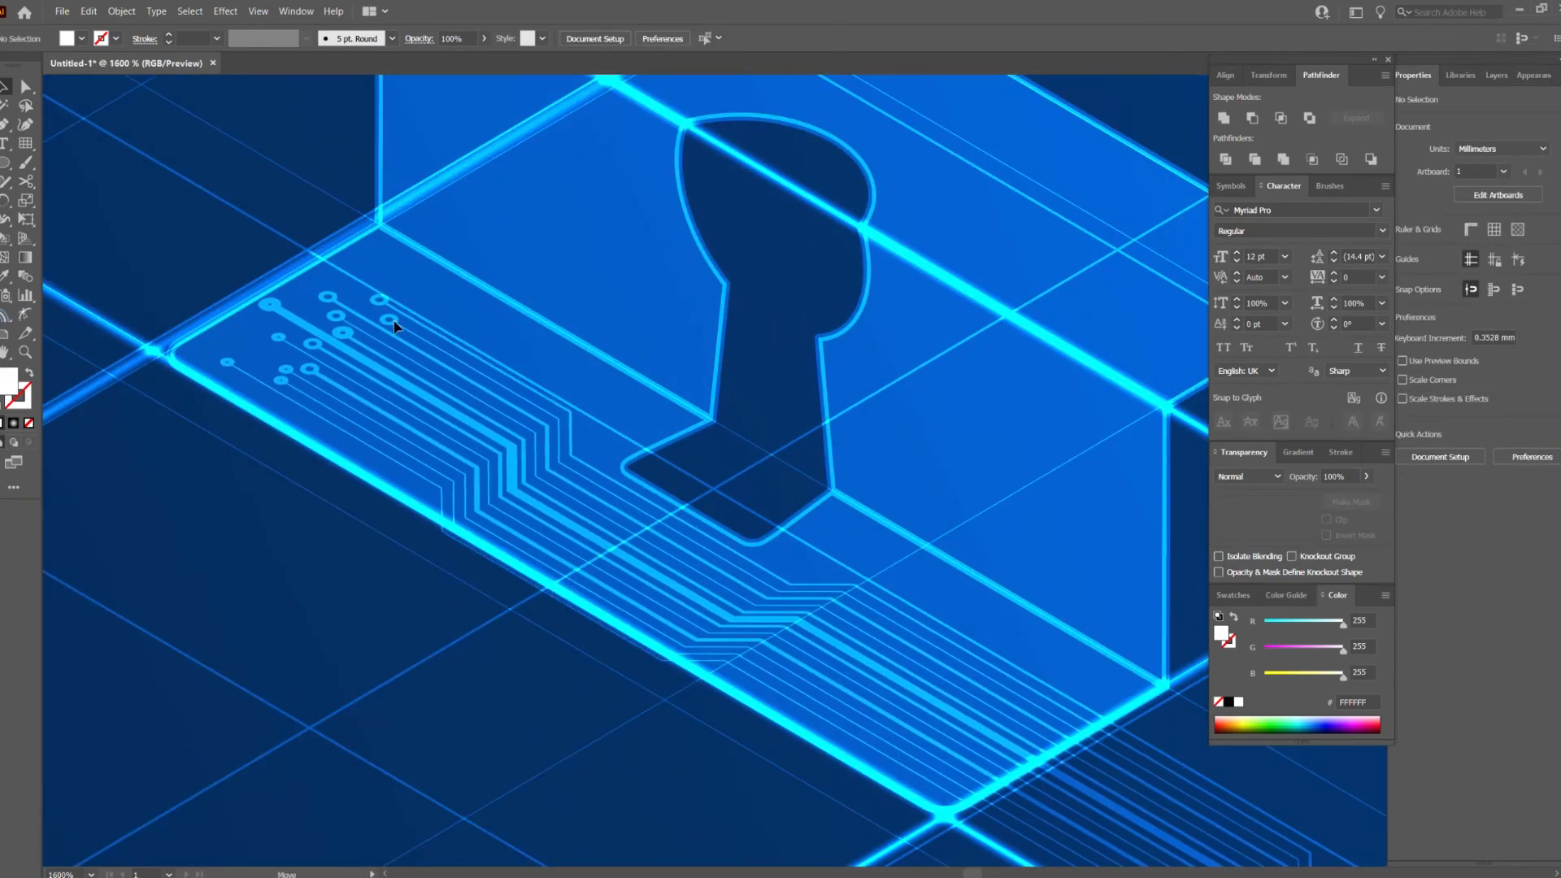
click(393, 321)
Draw a circle about 12.1 mm in diameter on the pasteboard, filled with the light streak's white-to-black radial gradient.
scroll(400, 329, down, 3)
drag(651, 376, 554, 498)
scroll(554, 498, down, 3)
click(730, 450)
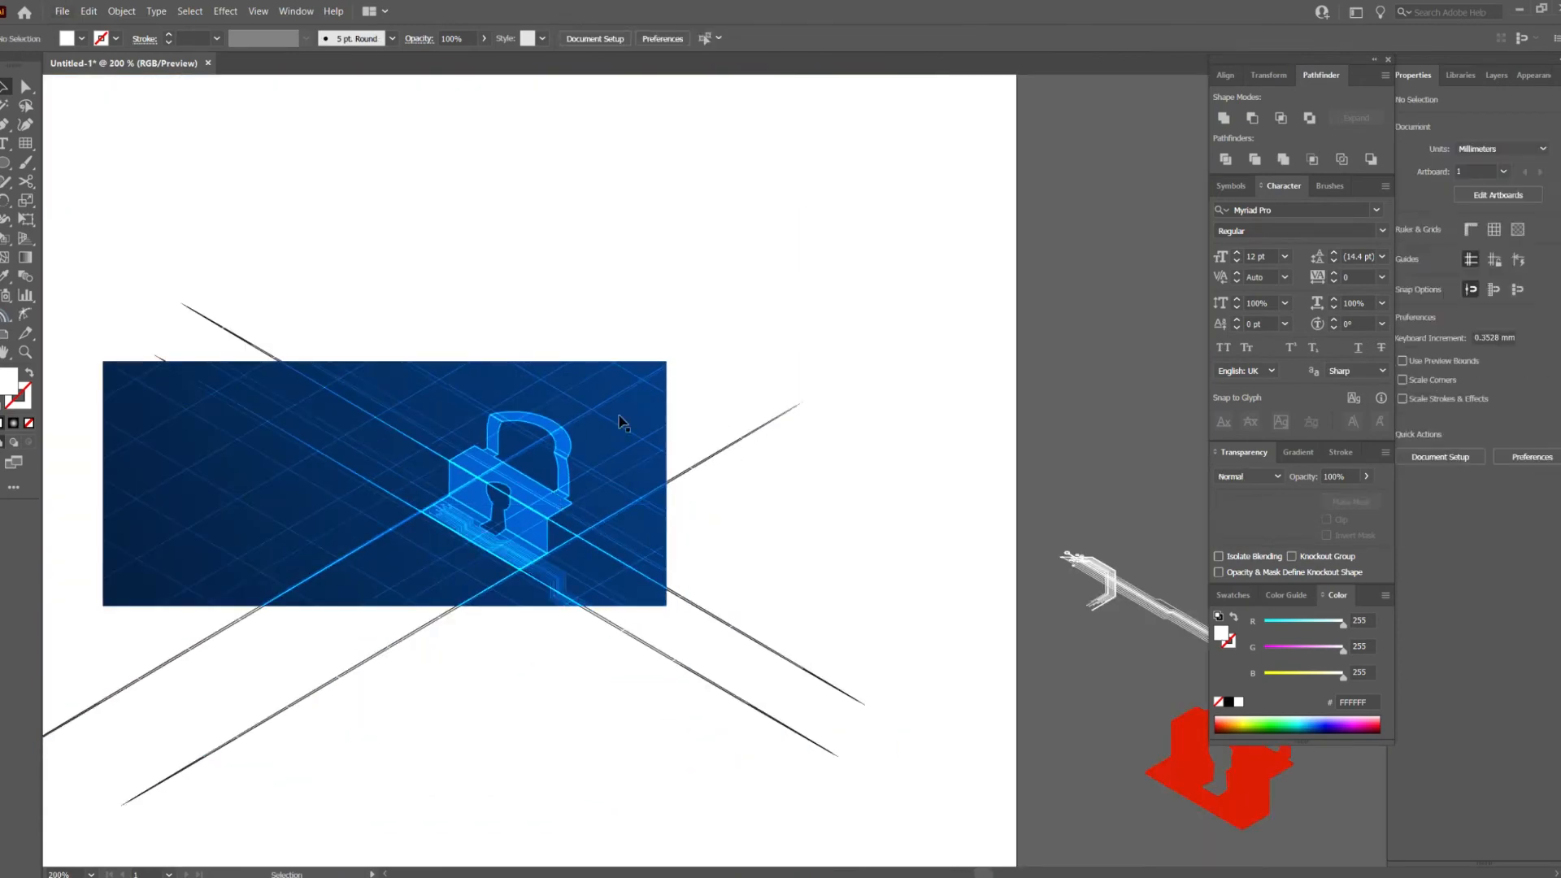
click(465, 609)
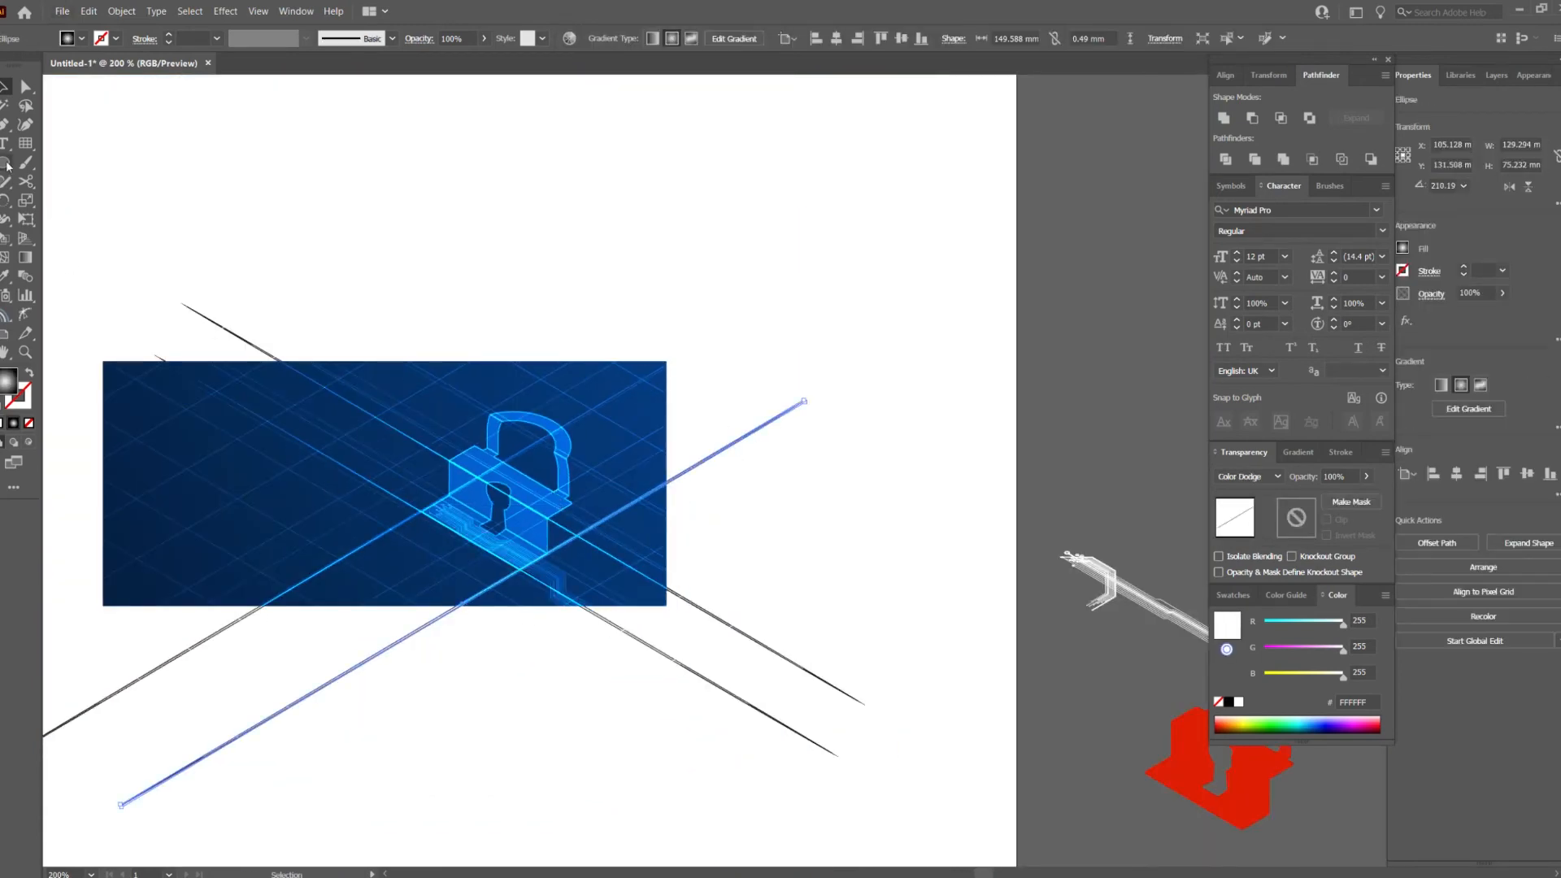
drag(1089, 312, 851, 370)
drag(938, 392, 943, 401)
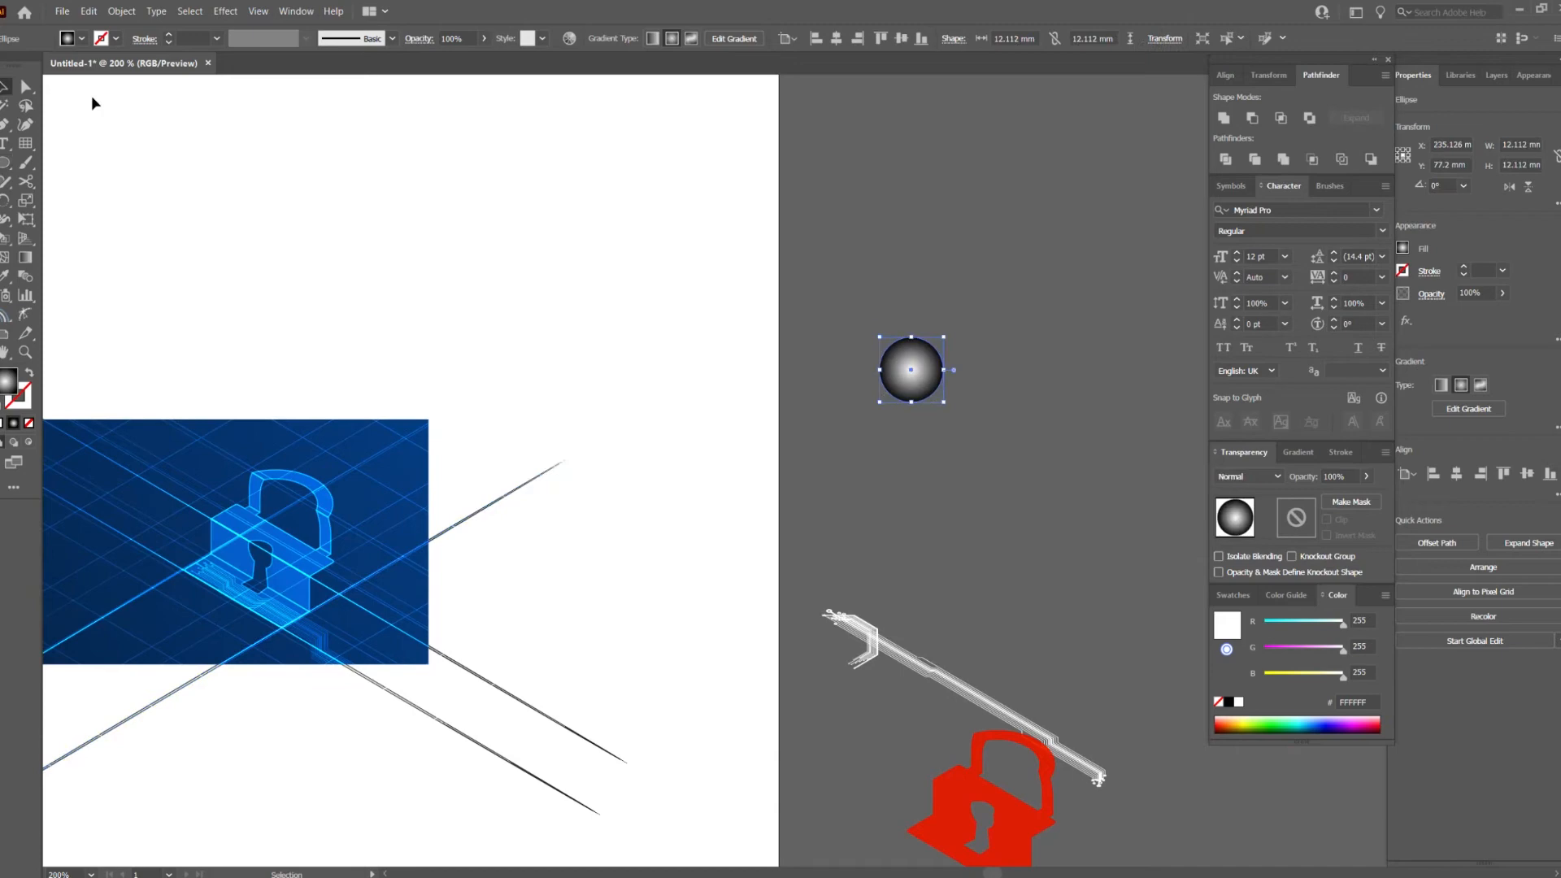
Set the gradient circle's blending mode to Color Dodge and move it onto the circuit nodes of the padlock's base.
click(1256, 477)
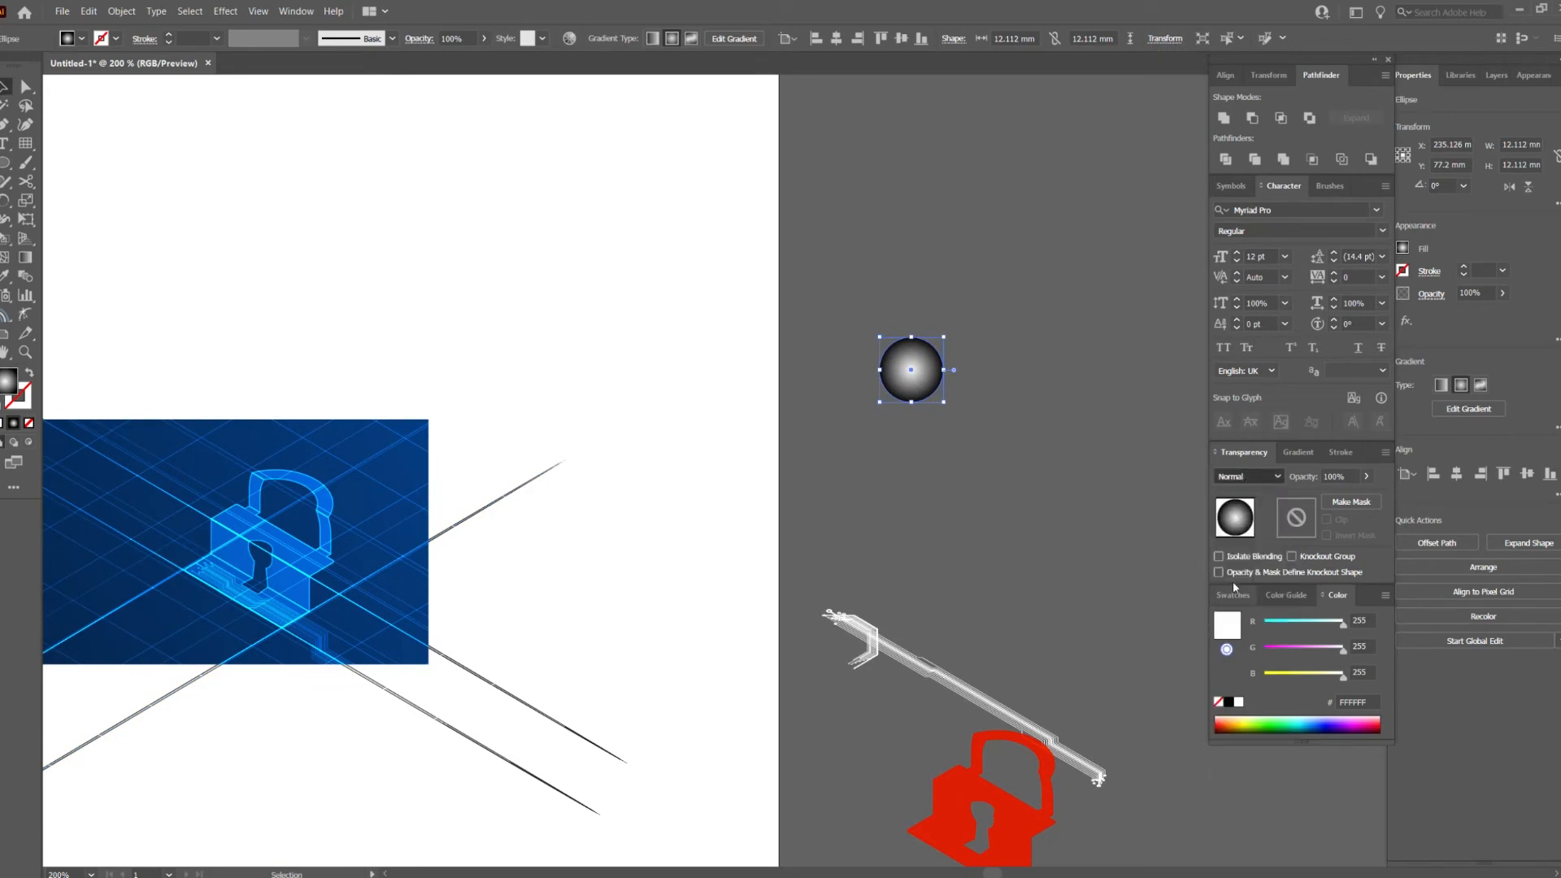
click(1259, 609)
click(947, 426)
drag(947, 427, 1062, 317)
drag(1015, 268, 443, 507)
click(325, 475)
Shrink the glowing circle to about 1.3 mm in diameter and shift its gradient midpoint to about 15.8%.
scroll(325, 476, up, 5)
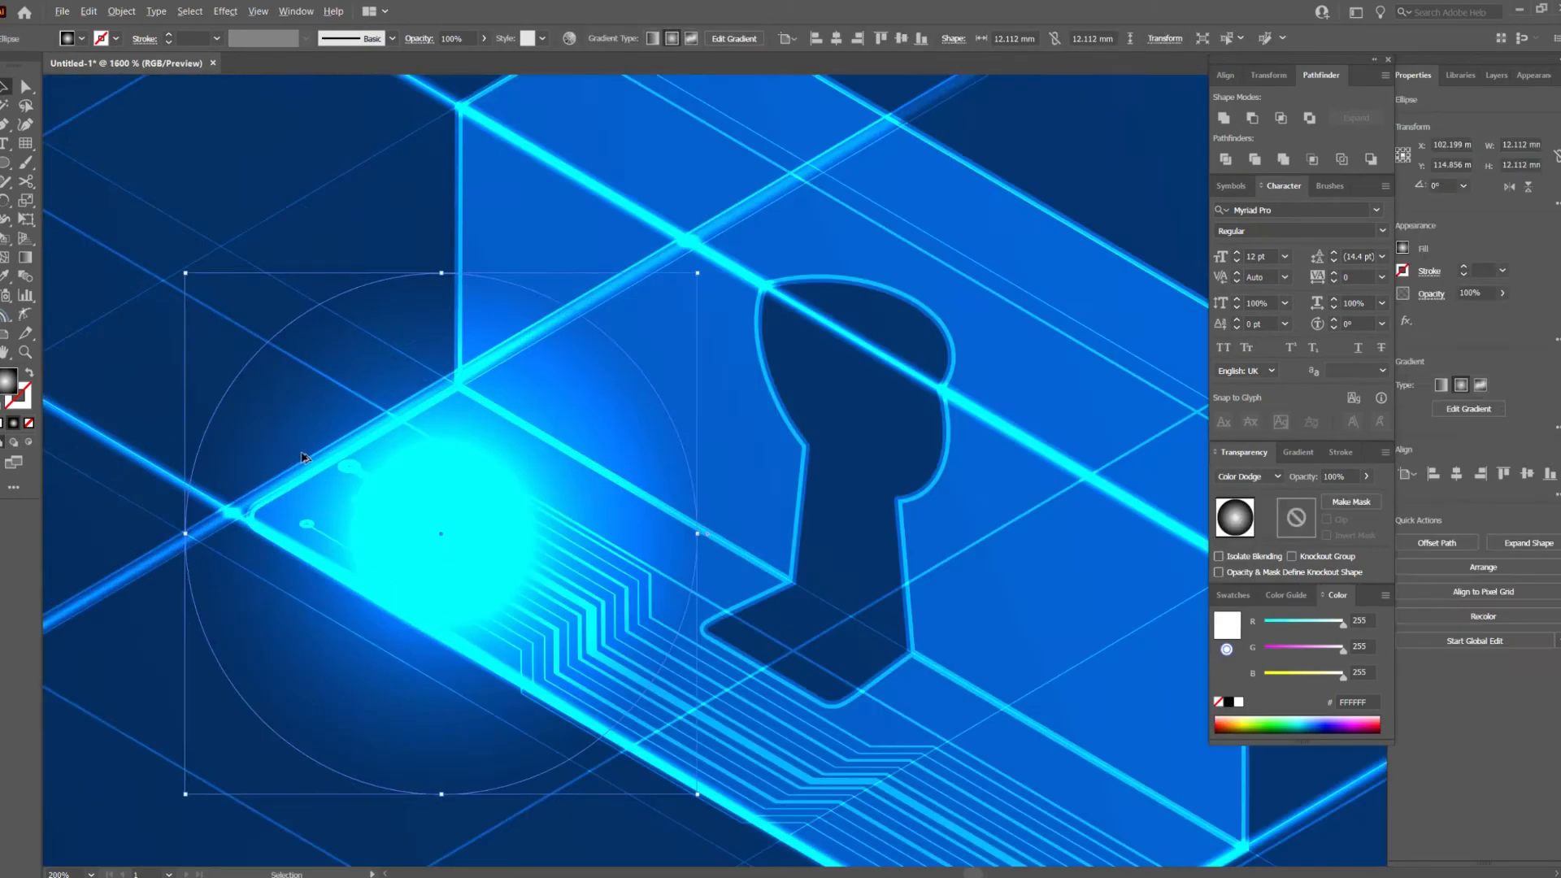
drag(444, 276, 445, 507)
scroll(450, 529, up, 3)
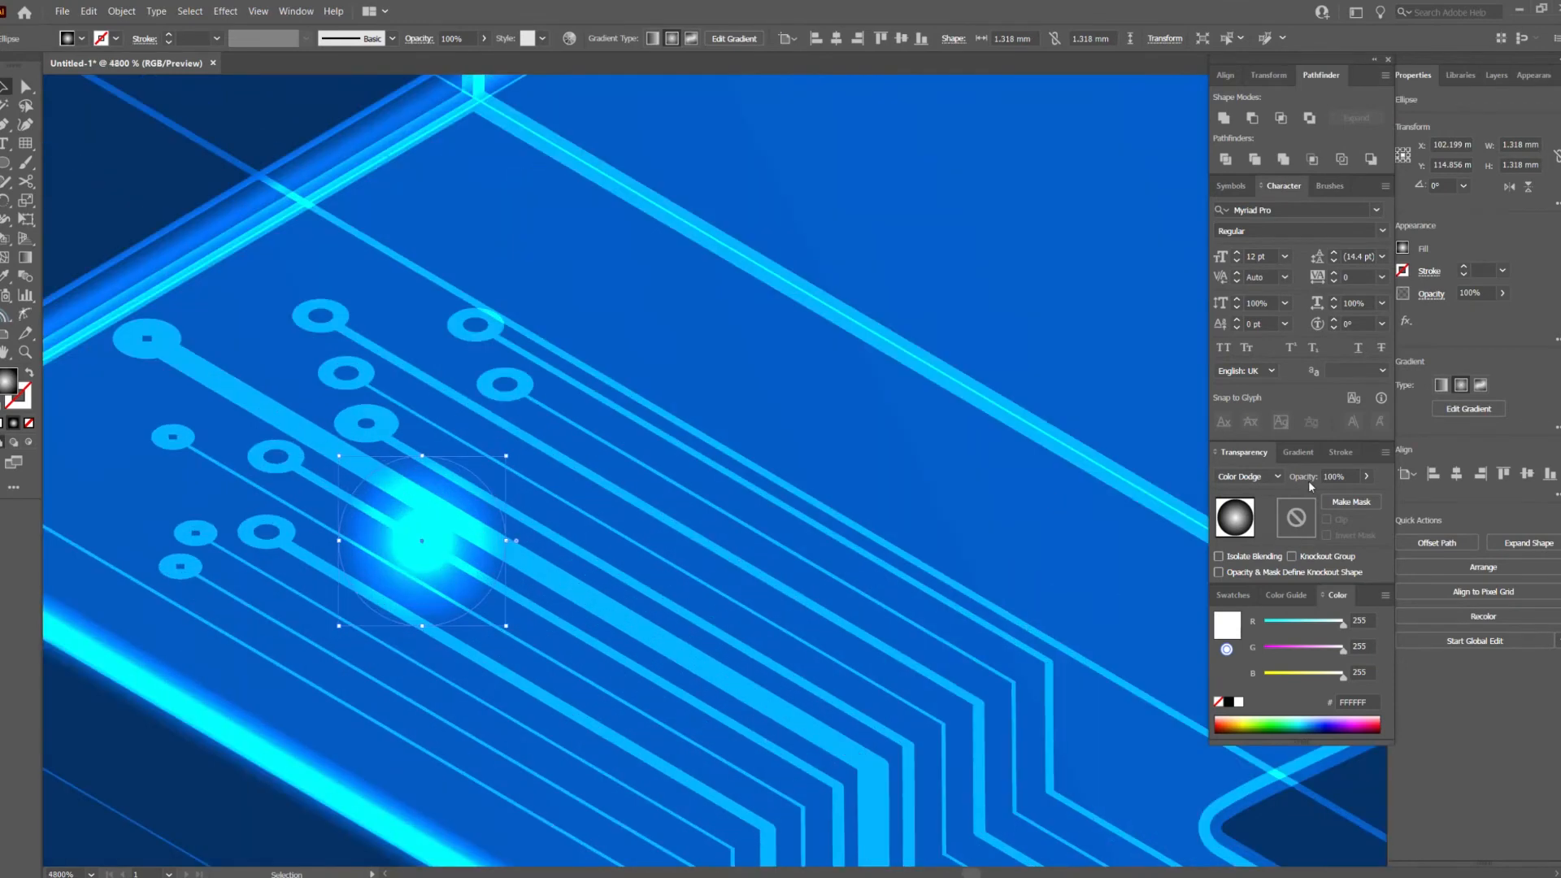
click(1299, 453)
drag(1291, 582, 1244, 583)
Copy the glowing circle onto the other round nodes of the circuit strip on the padlock's base.
drag(487, 532, 679, 518)
scroll(927, 531, up, 1)
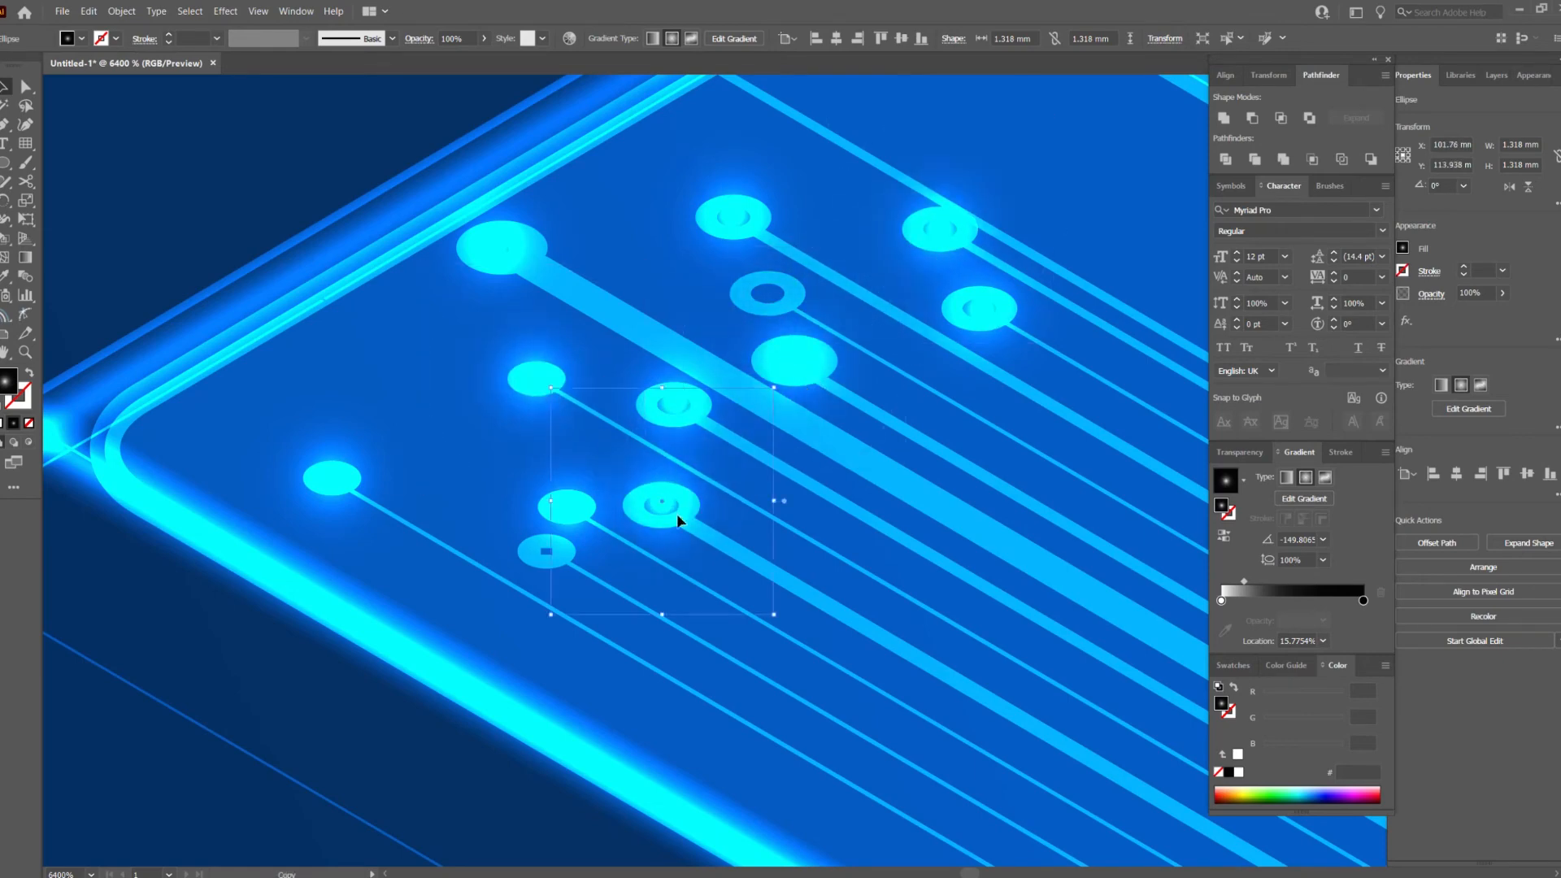
scroll(679, 517, down, 3)
Select only the glowing node circles in outline view, excluding the circuit lines and light streaks, and group them.
key(ctrl+y)
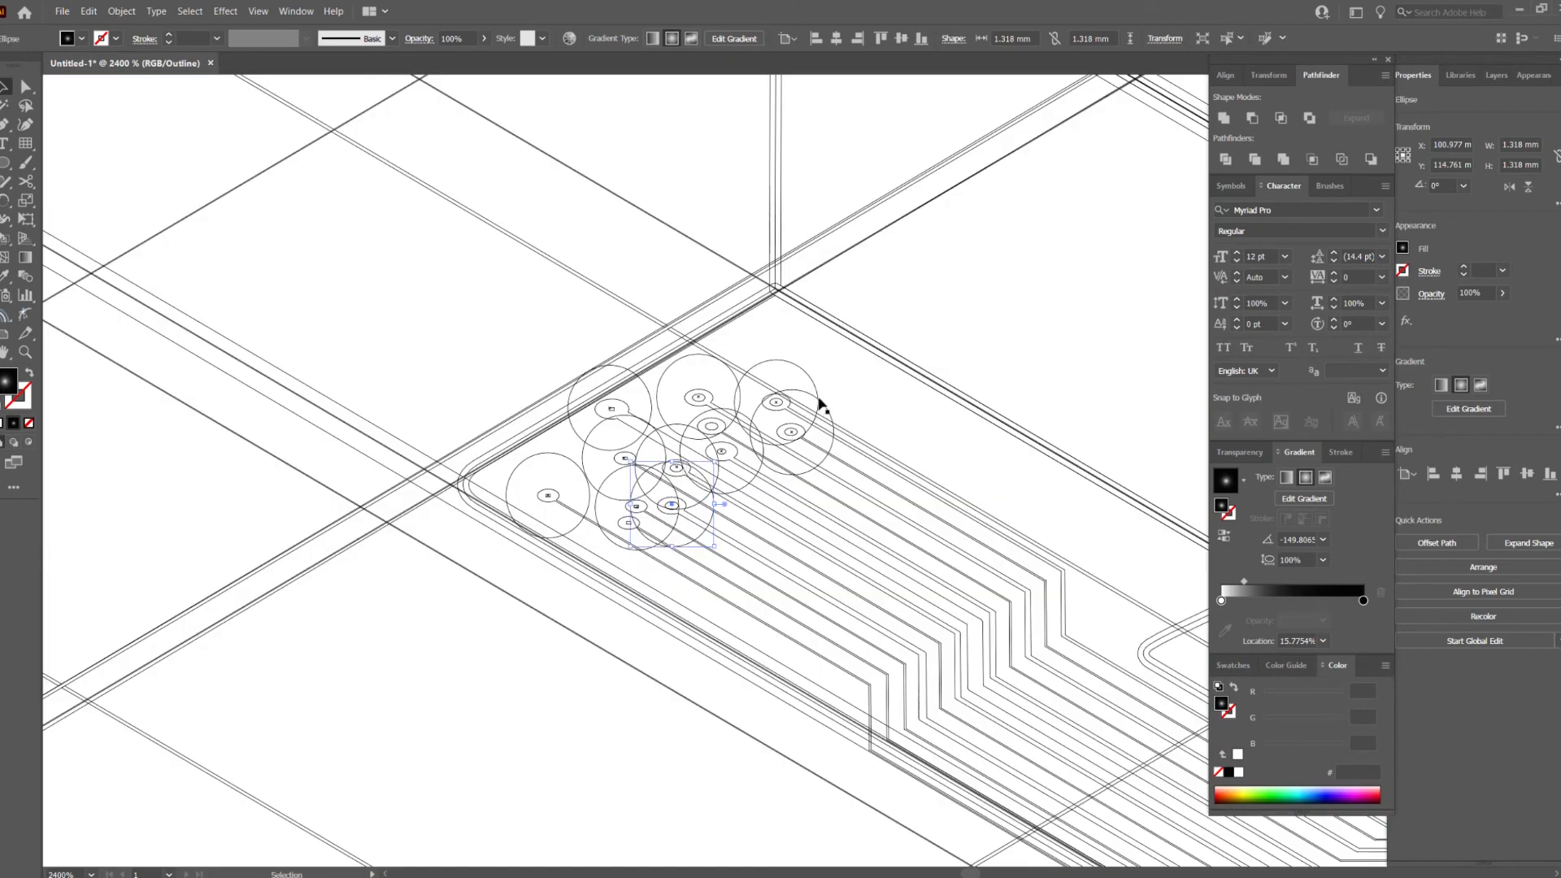
key(ctrl+a)
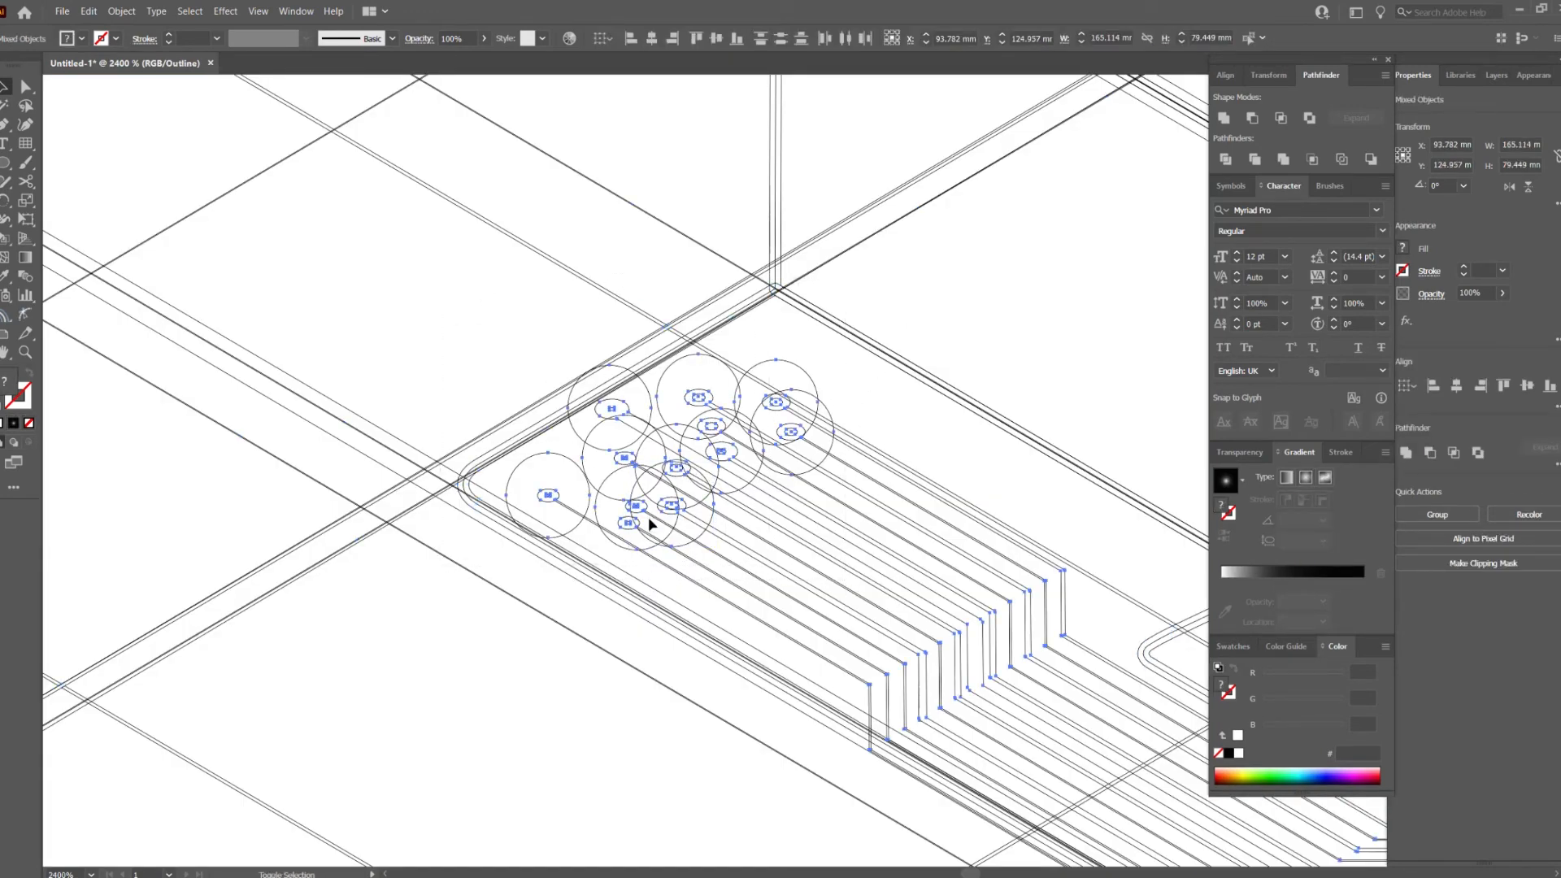
shift+click(1066, 602)
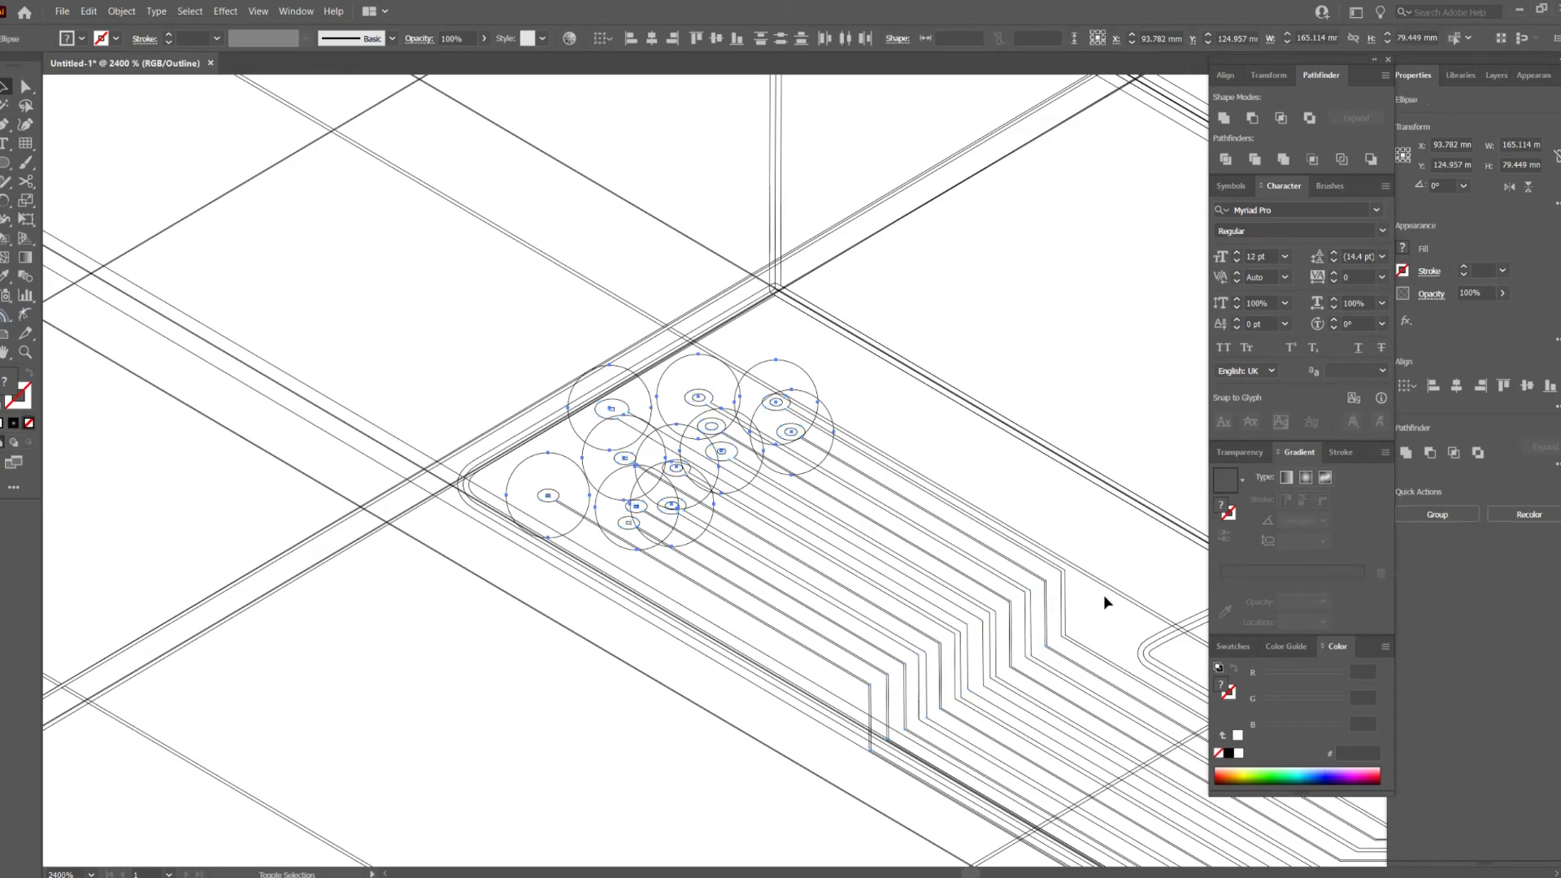
key(ctrl+y)
scroll(669, 486, down, 8)
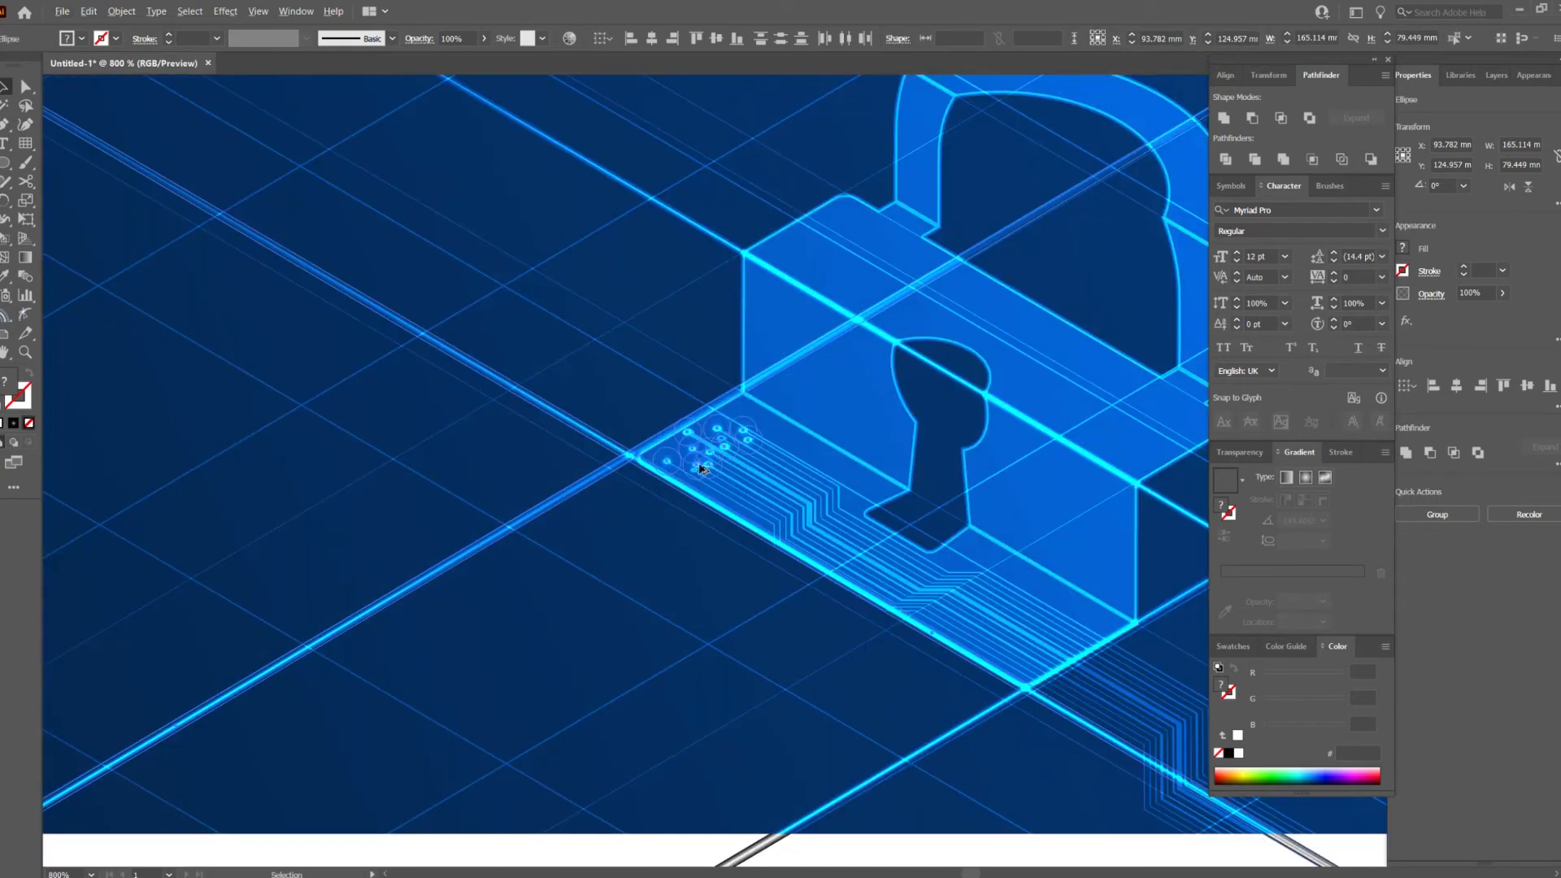
shift+click(443, 619)
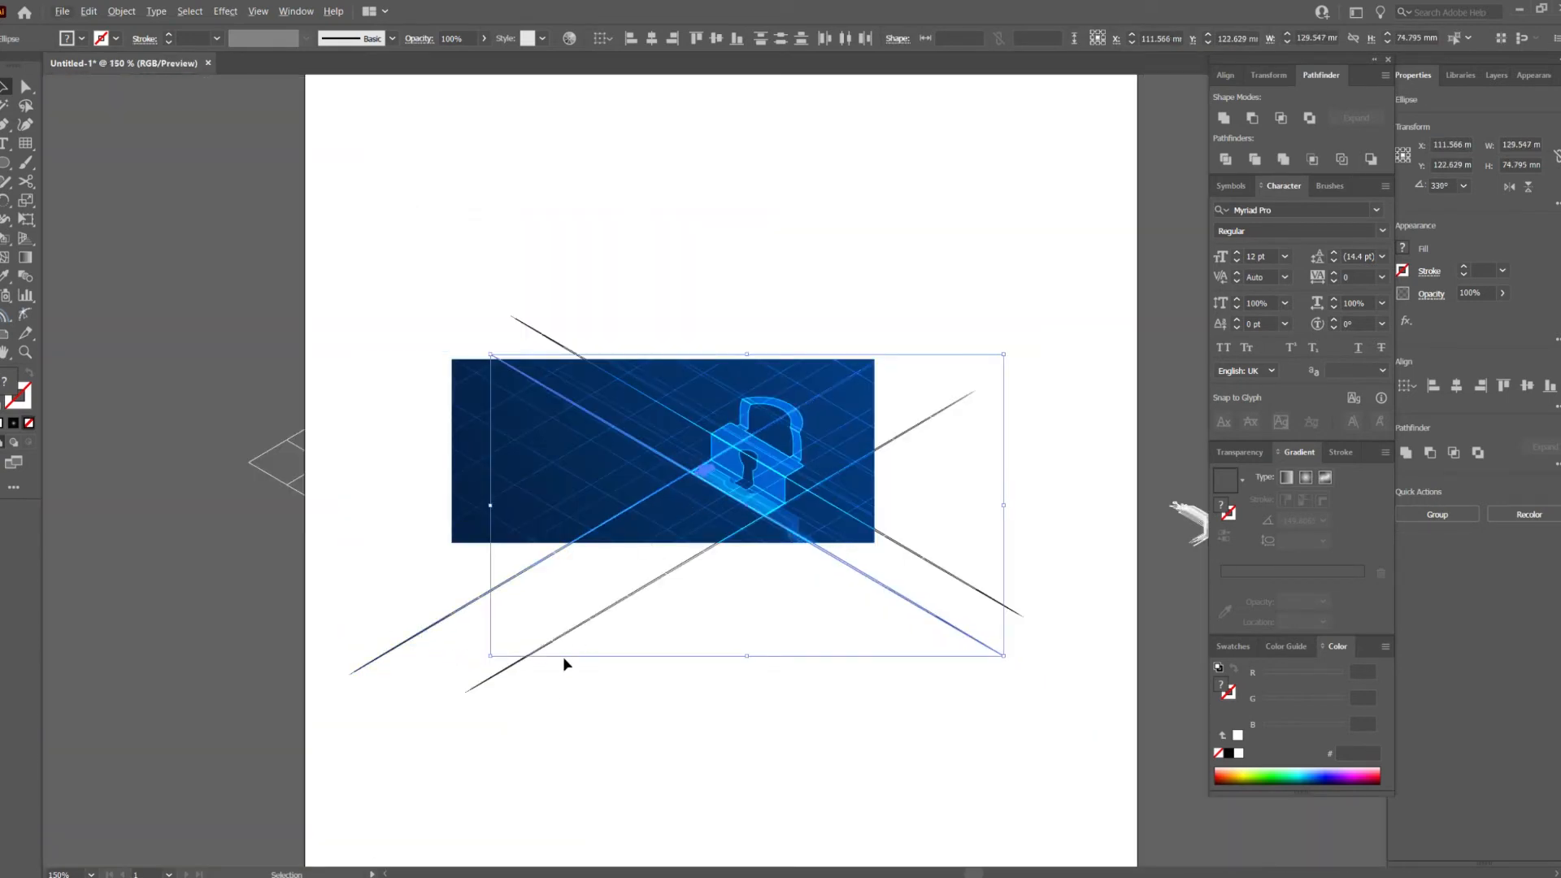
scroll(746, 543, up, 2)
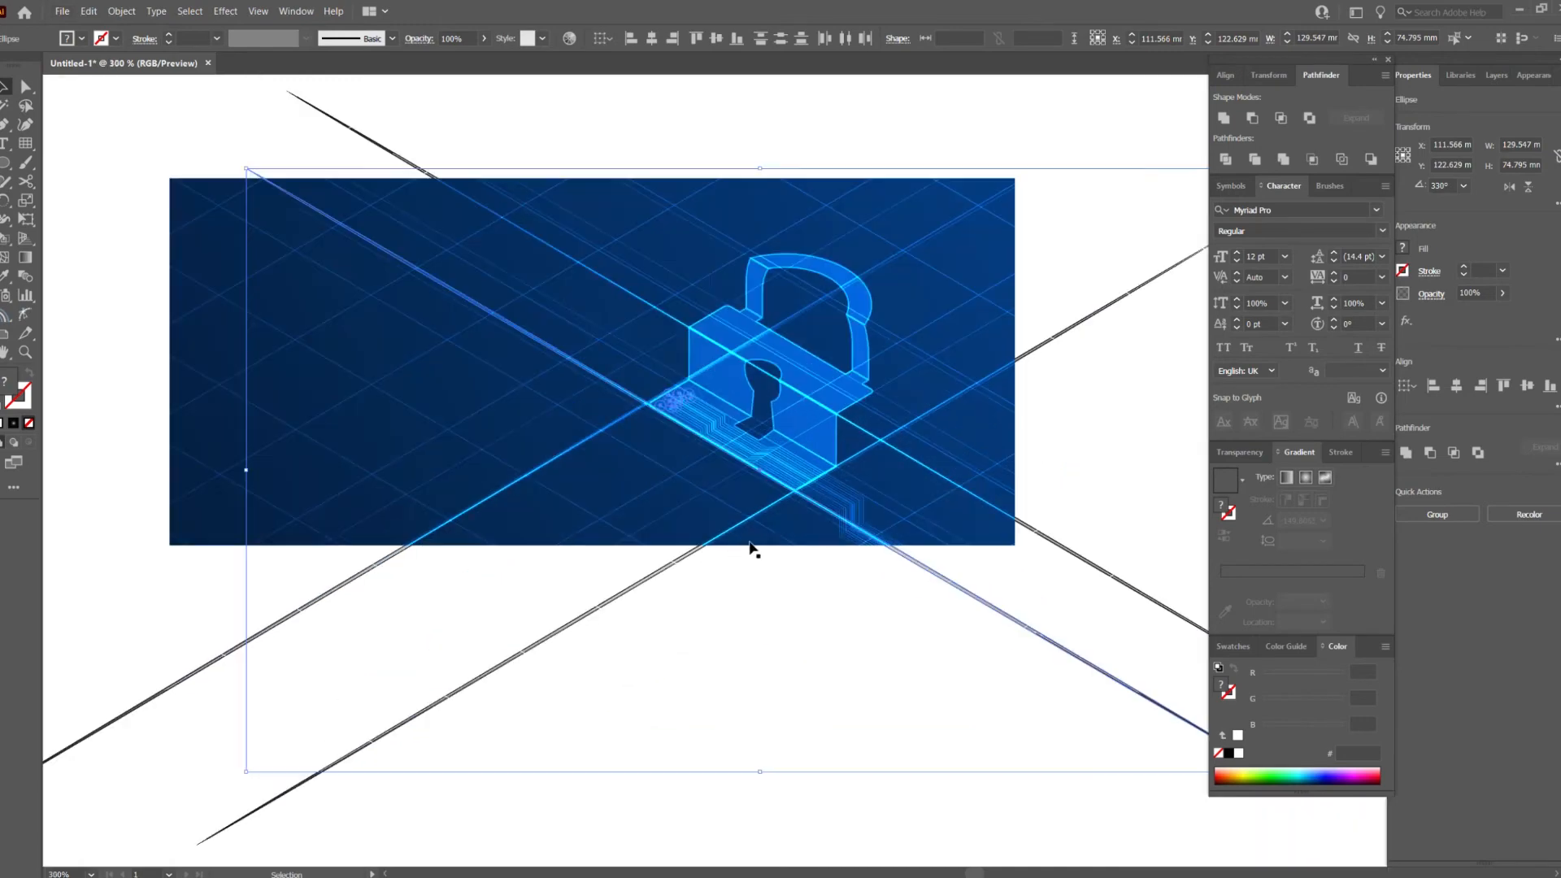
shift+click(255, 177)
scroll(671, 400, up, 8)
right_click(521, 333)
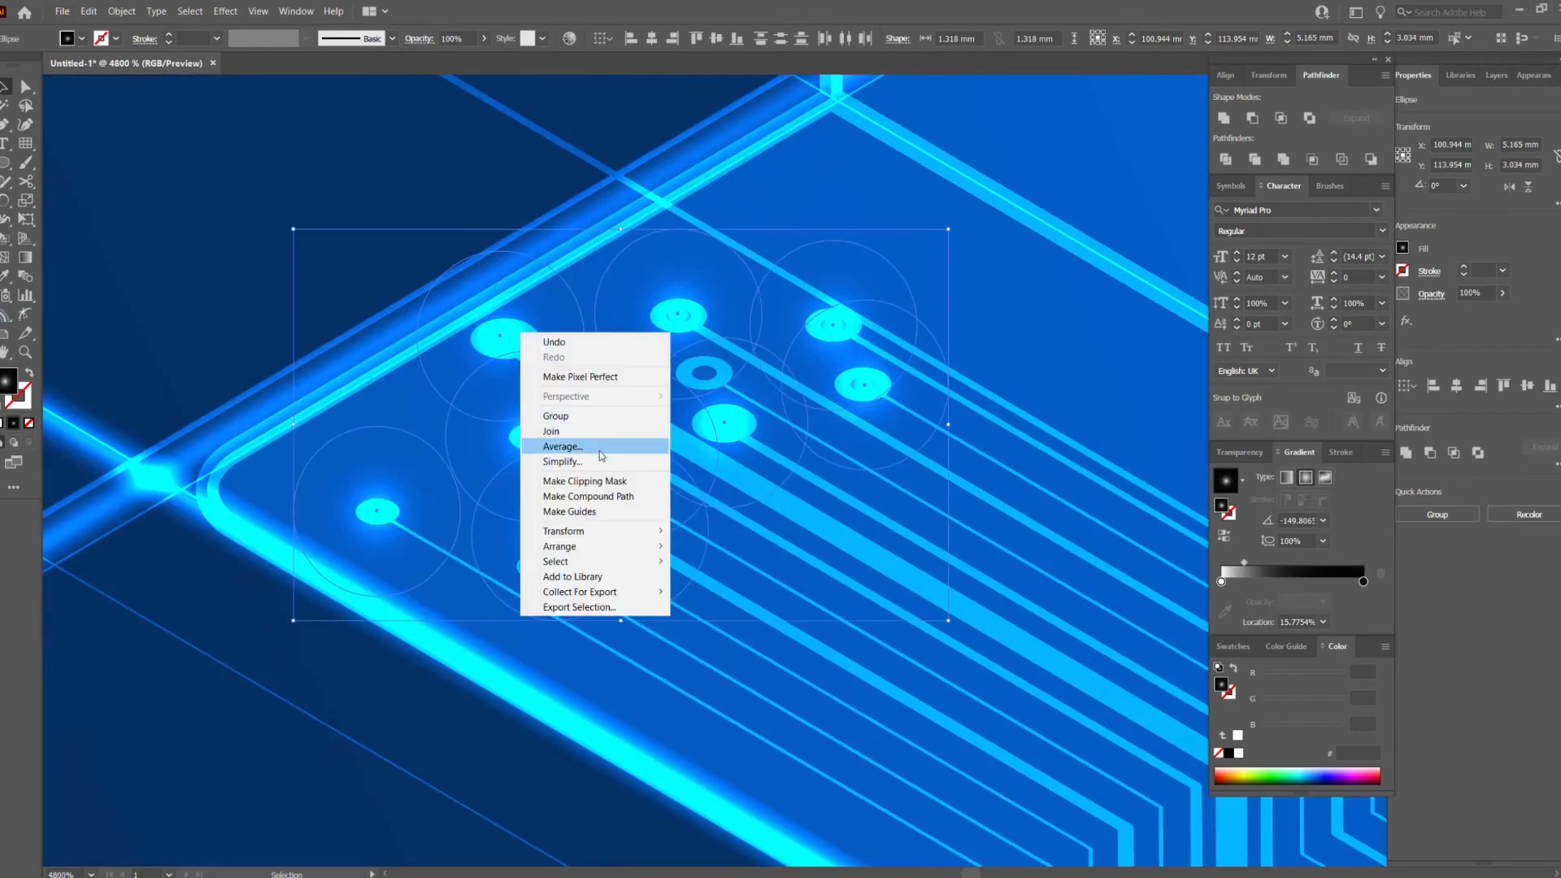
click(574, 415)
Group the node glows together with the circuit strip on the padlock's base.
scroll(837, 506, down, 3)
scroll(838, 505, right, 4)
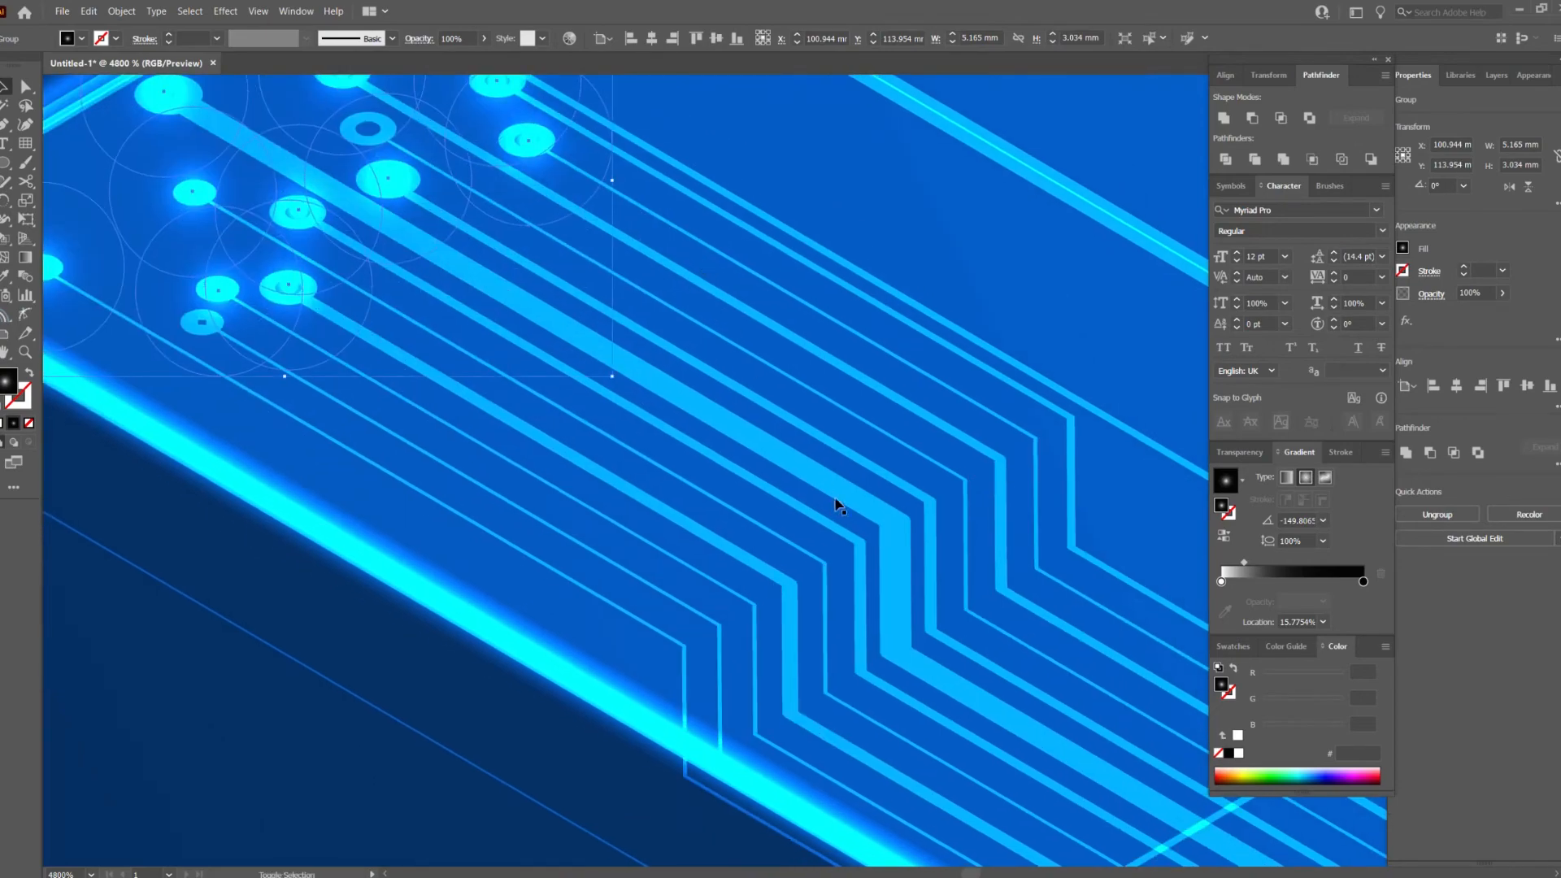
click(851, 491)
scroll(852, 491, down, 3)
right_click(732, 376)
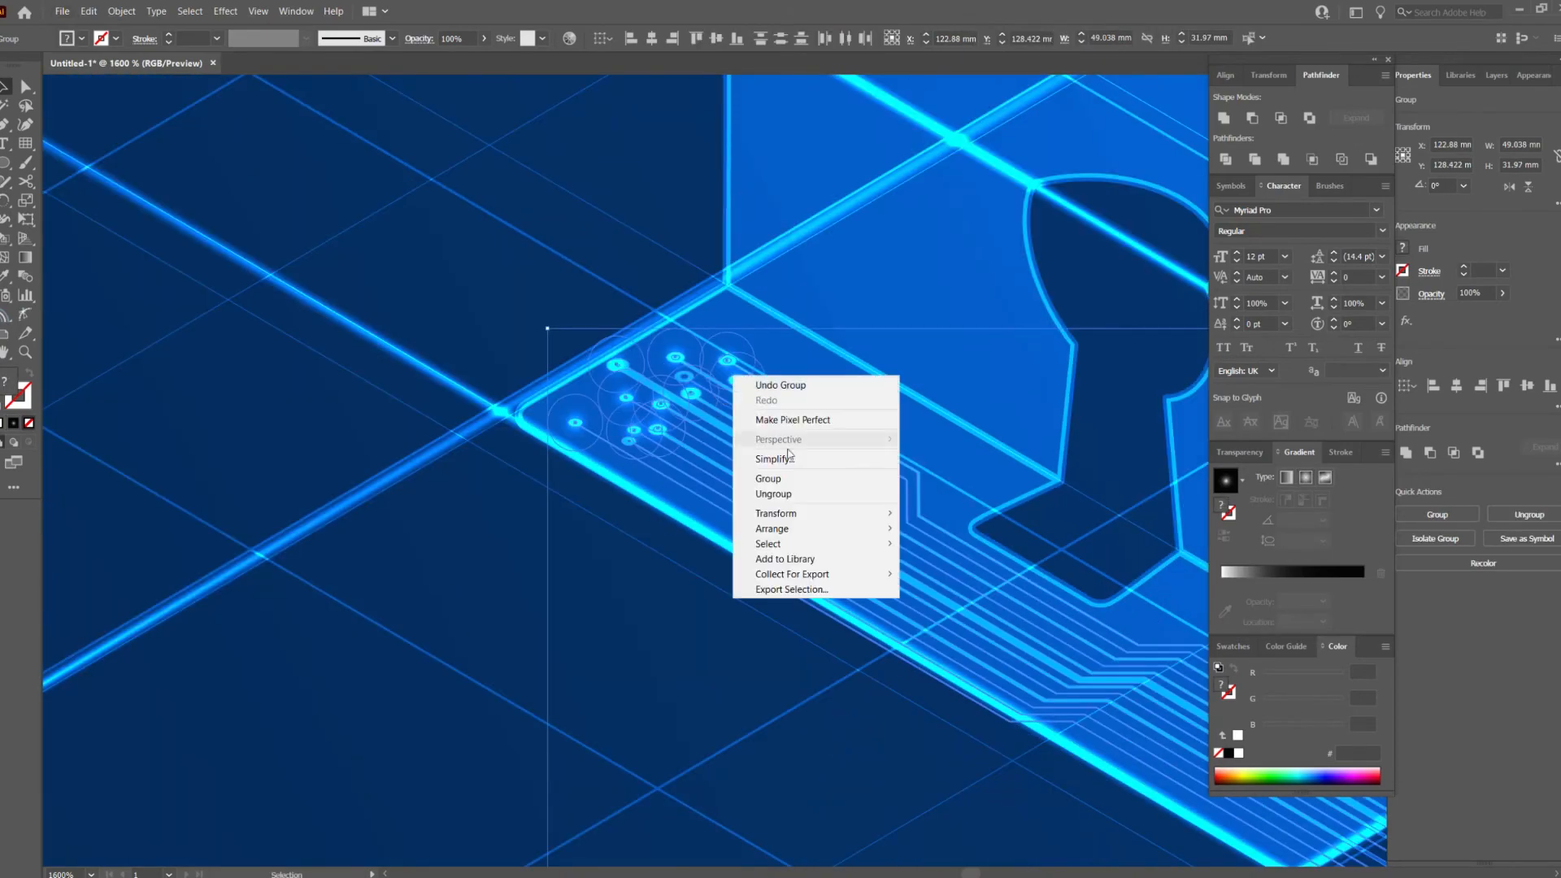
click(744, 478)
Shift the glowing circuit strip within the padlock's base and scale it down slightly.
scroll(732, 489, down, 5)
click(1018, 397)
scroll(694, 480, up, 5)
mouse_move(744, 474)
mouse_down()
mouse_move(786, 490)
mouse_move(766, 483)
mouse_up()
scroll(766, 484, down, 3)
scroll(892, 568, up, 3)
drag(870, 560, 860, 554)
drag(411, 253, 492, 308)
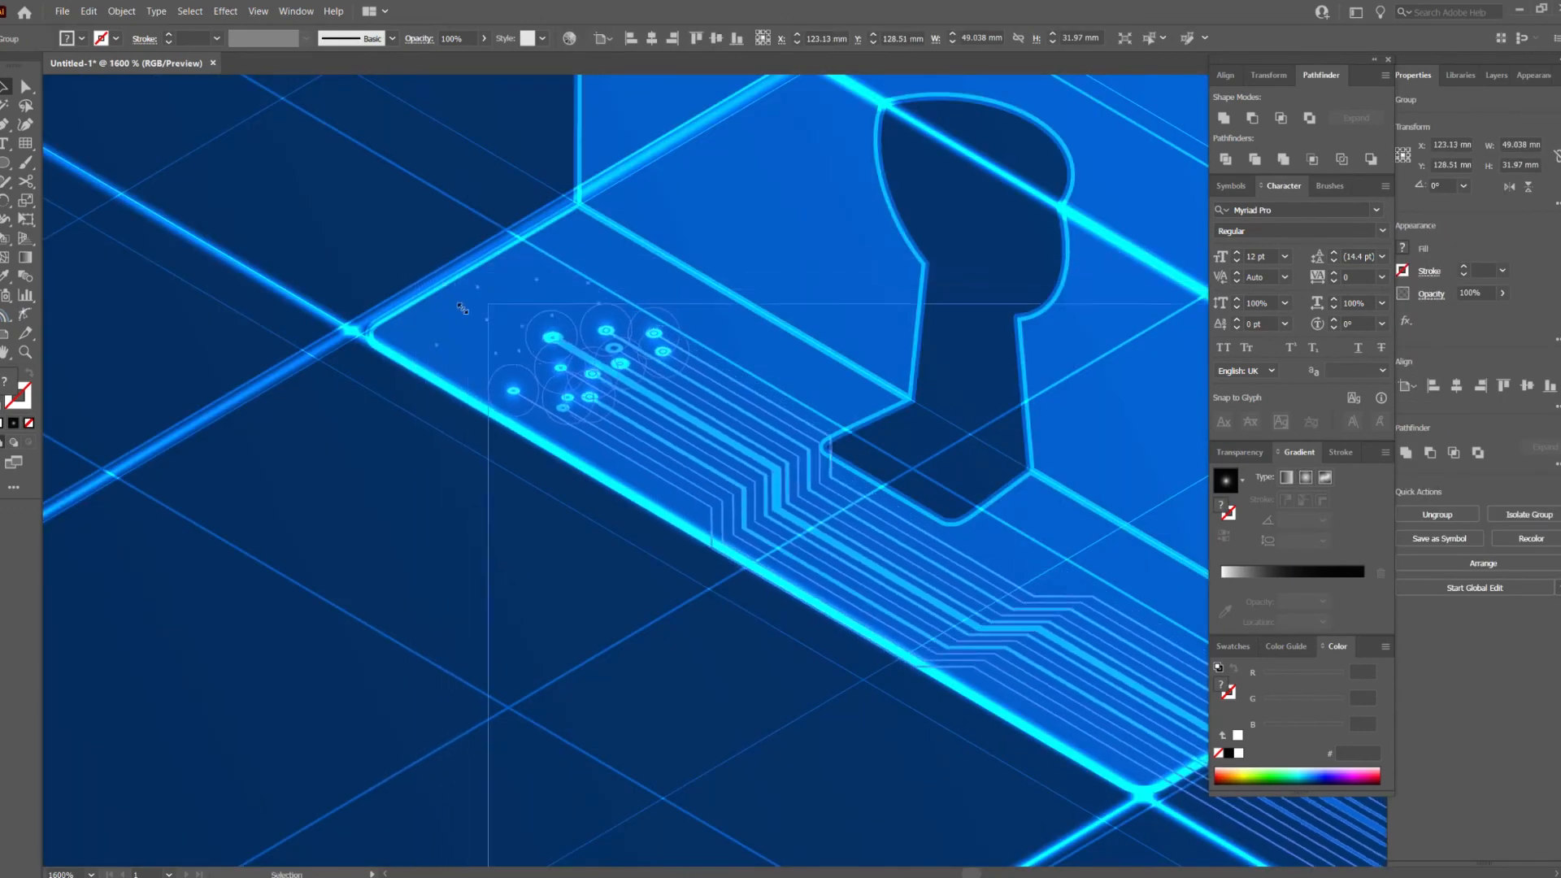
drag(1031, 642, 682, 588)
scroll(981, 602, down, 3)
click(919, 285)
Place an enlarged circuit strip across the background's upper left, with its nodes ending beside the padlock's left side.
drag(1045, 338, 813, 439)
scroll(953, 403, down, 1)
scroll(837, 474, down, 2)
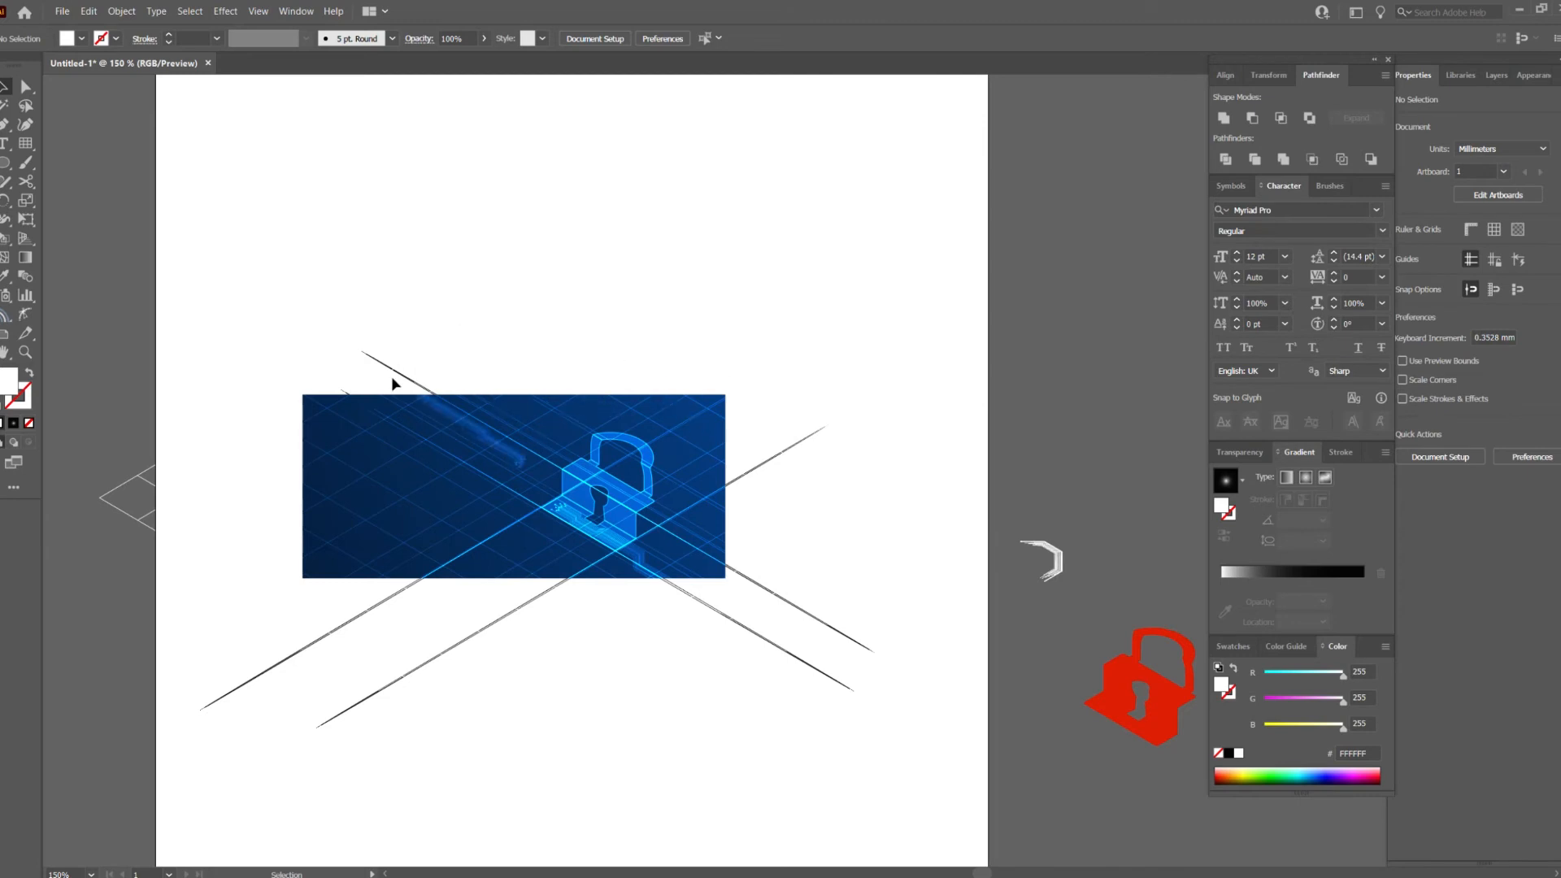
drag(393, 418, 414, 356)
drag(470, 300, 930, 151)
click(882, 203)
scroll(403, 416, up, 2)
drag(482, 435, 206, 247)
click(646, 191)
scroll(690, 573, up, 4)
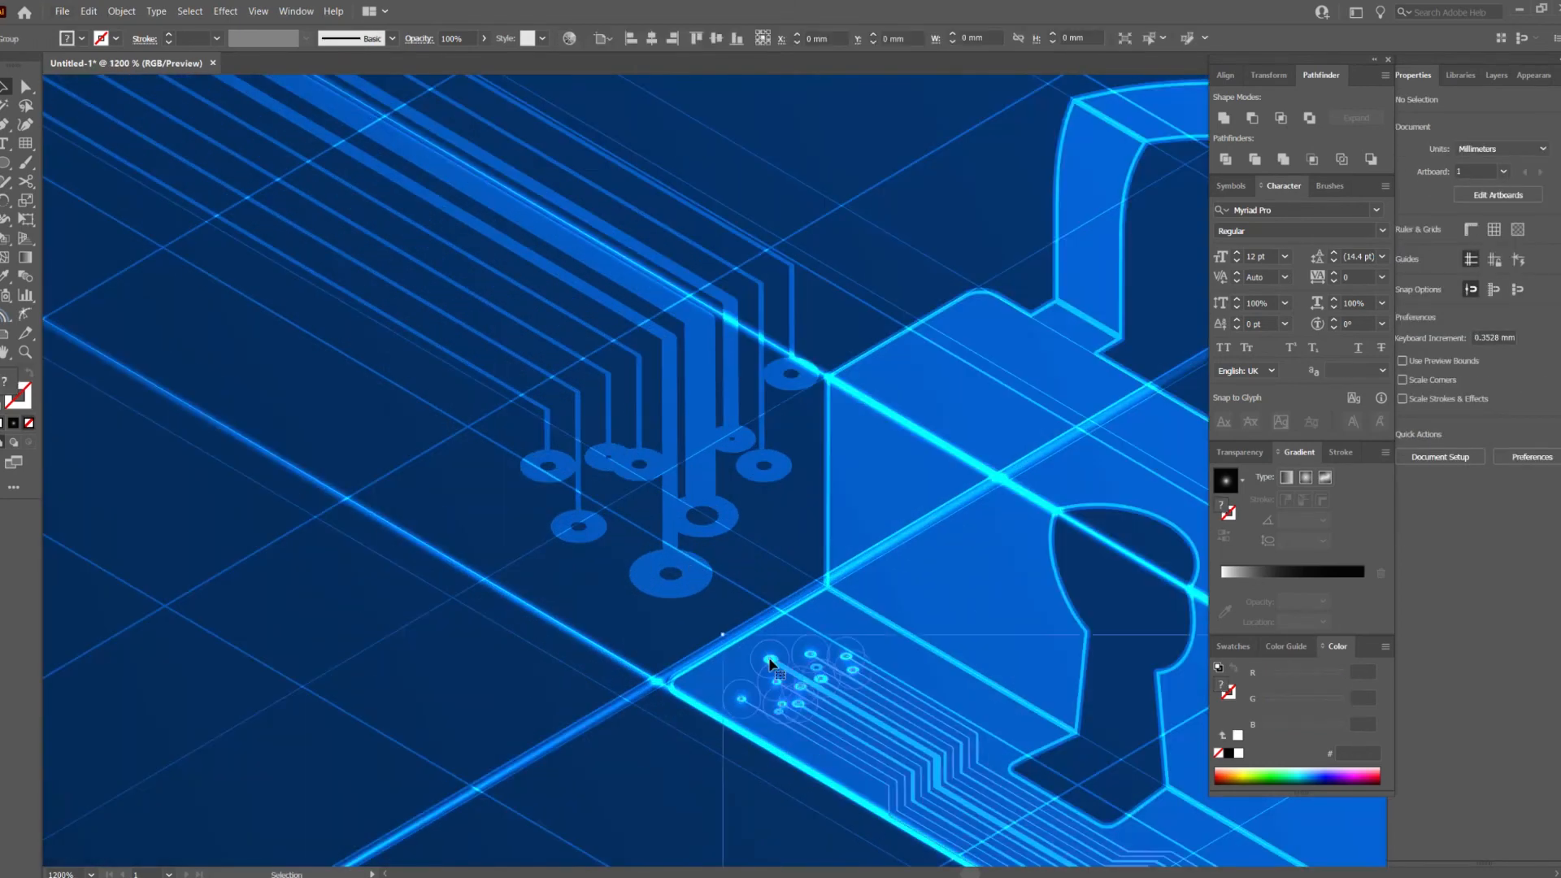
Copy the glow group from the base's nodes and paste it inside the background's clip group, beside the large circuit nodes.
double_click(770, 659)
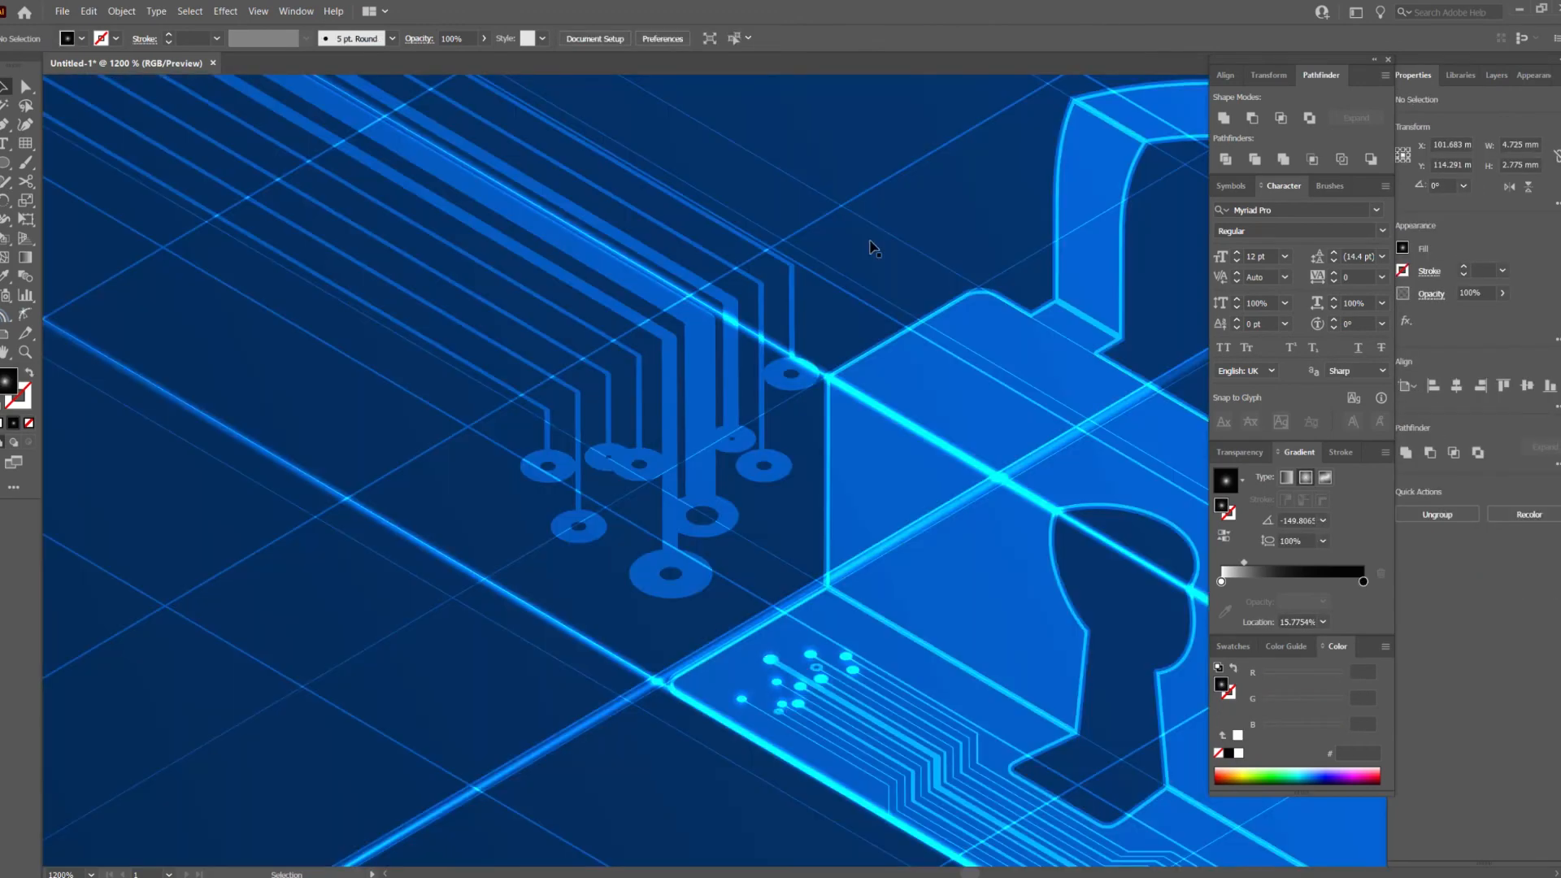
click(752, 472)
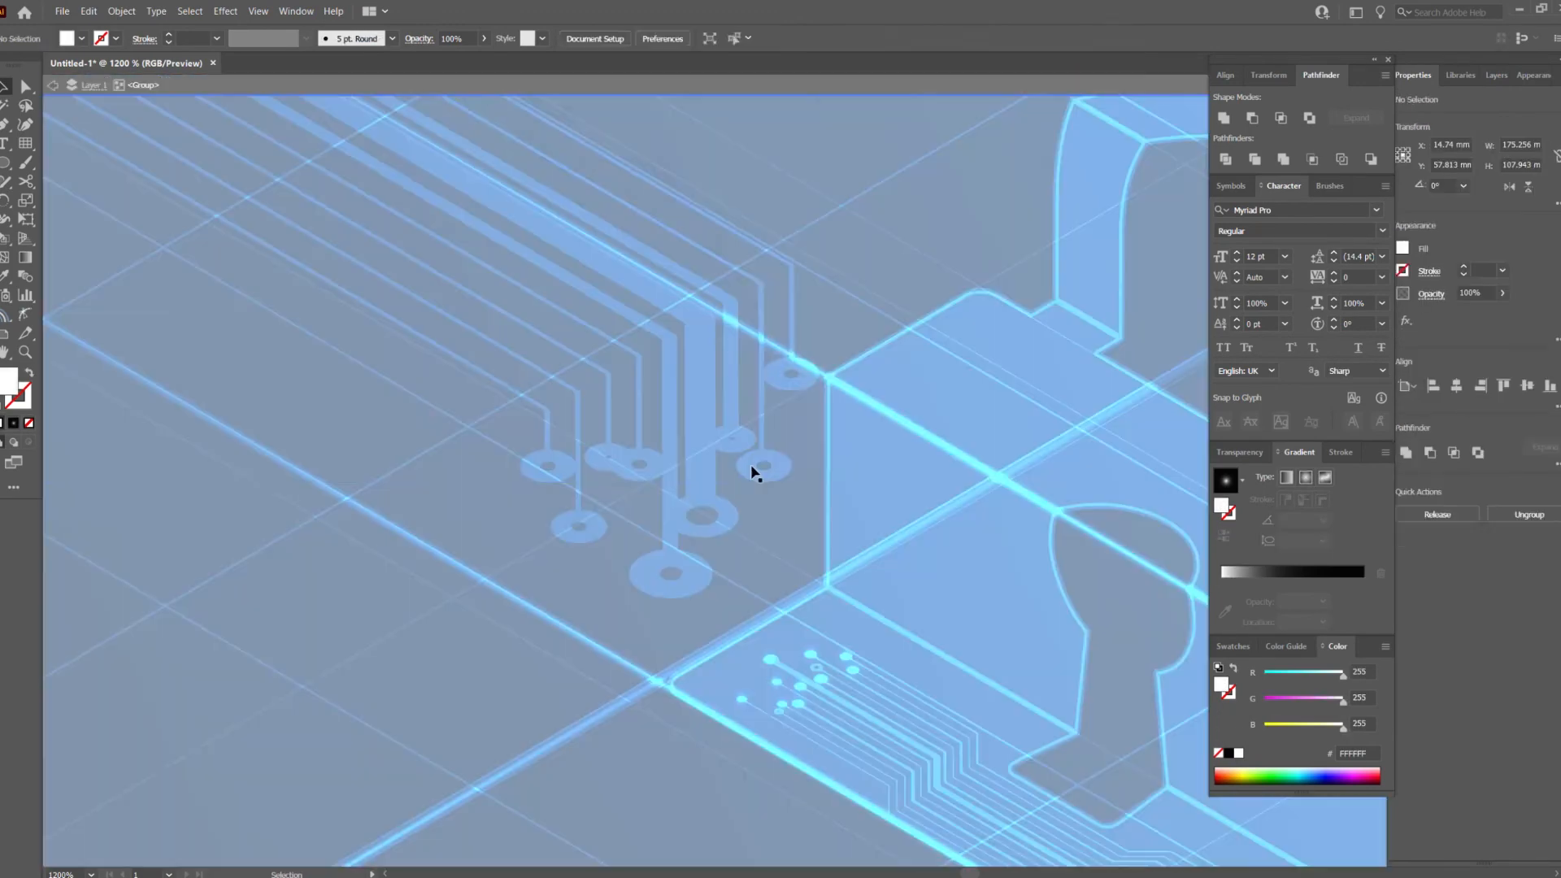
double_click(848, 299)
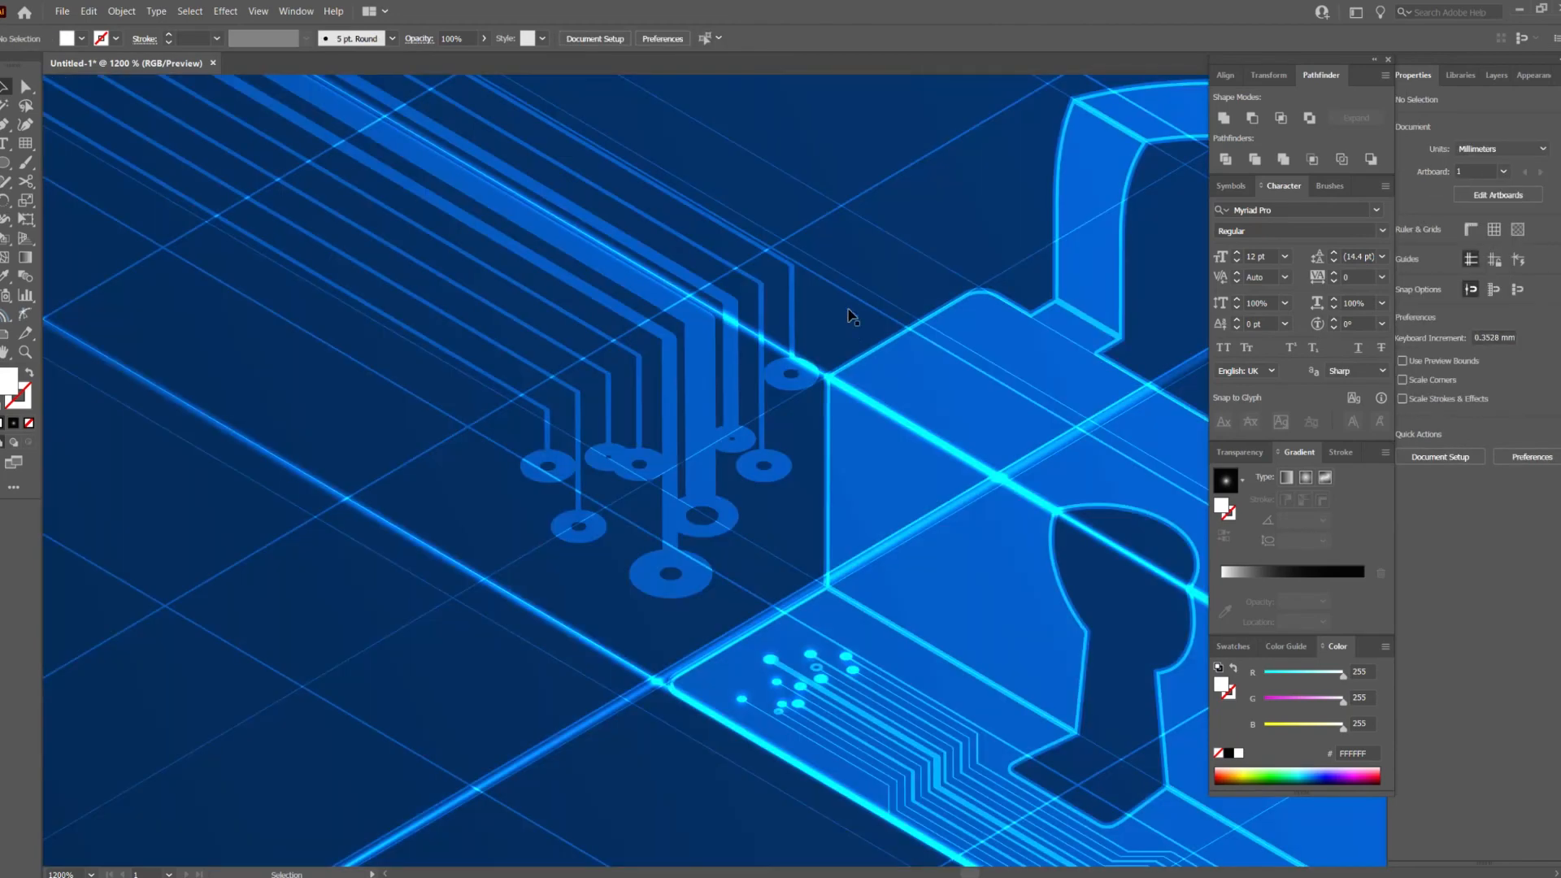
key(ctrl+v)
shift+click(733, 406)
right_click(733, 406)
click(784, 506)
double_click(819, 444)
scroll(823, 439, up, 2)
click(804, 439)
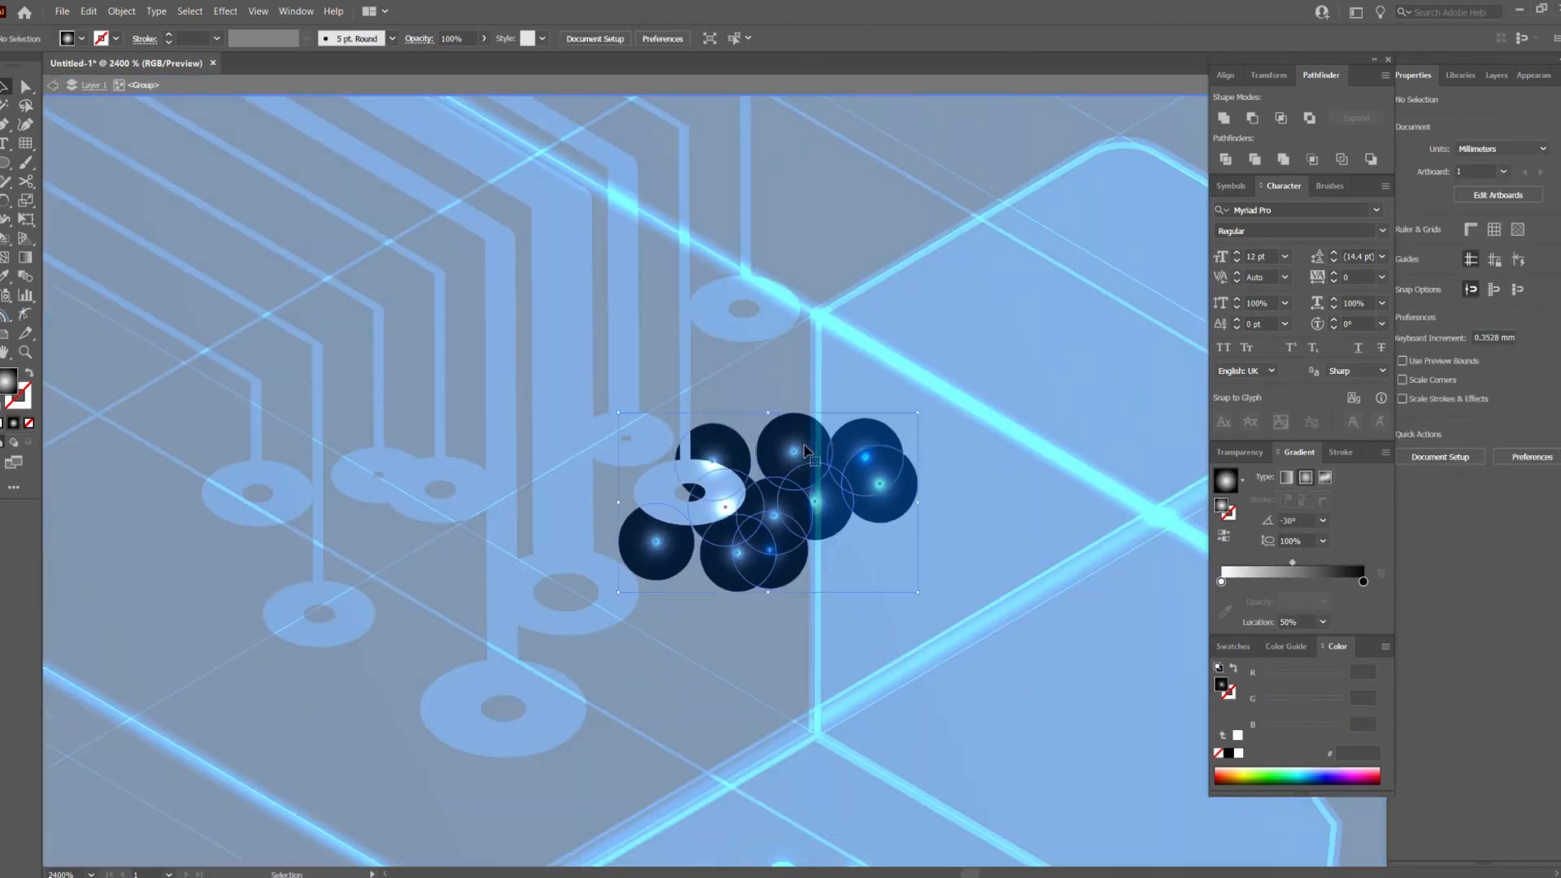
Enlarge the pasted glow group to about 10.5 mm wide and move it over the large circuit nodes.
scroll(796, 430, down, 1)
drag(784, 414, 785, 339)
drag(817, 394, 765, 342)
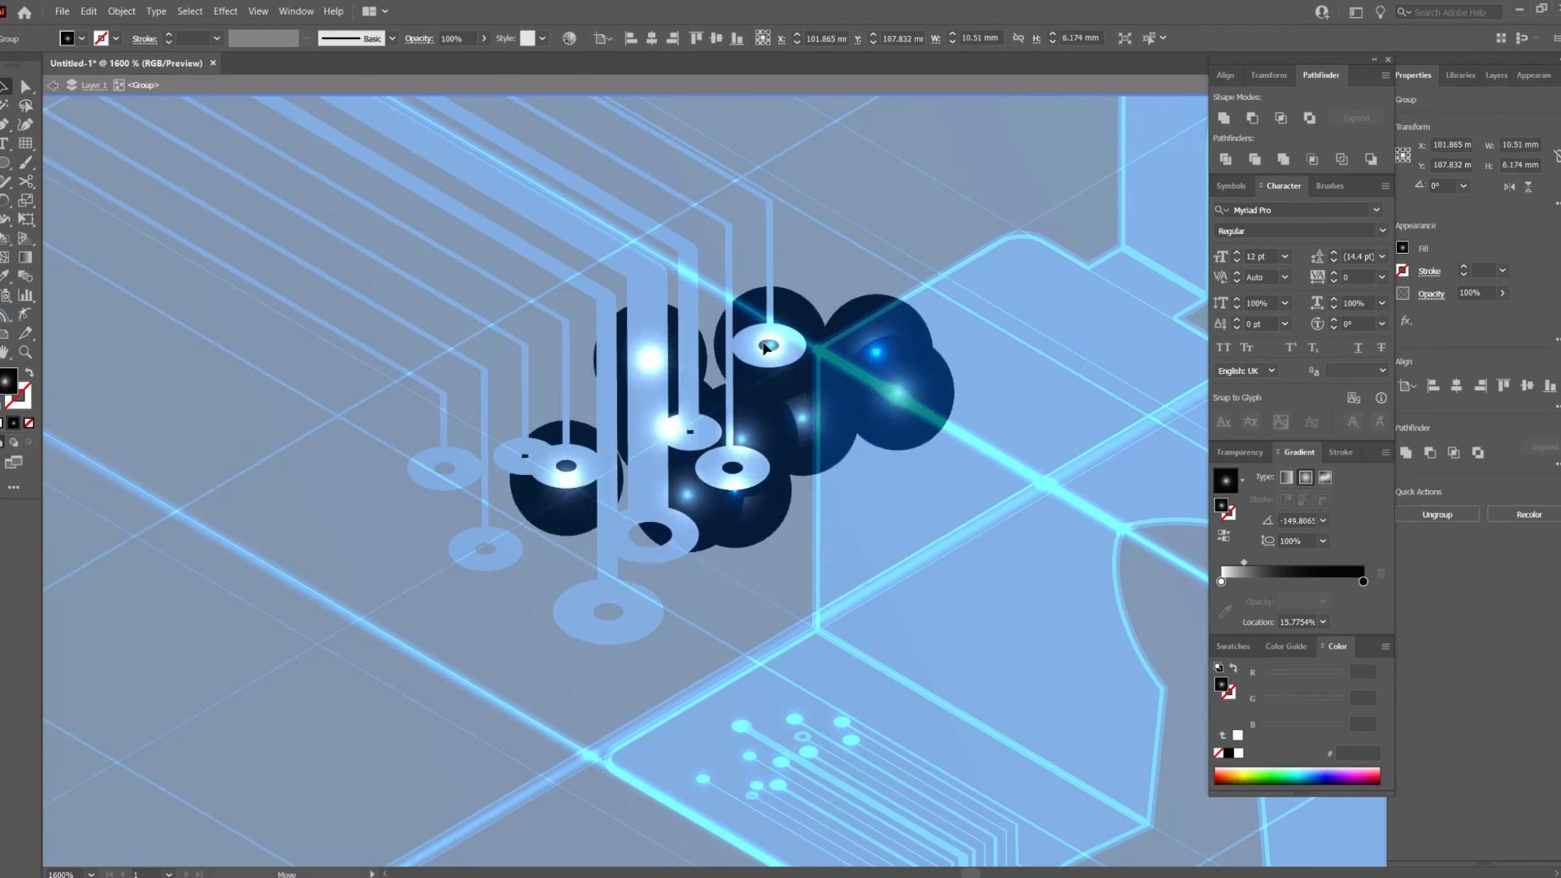
click(879, 267)
scroll(899, 419, up, 1)
Move the individual glow circles onto the centres of the large circuit nodes and delete the surplus circle.
double_click(699, 551)
drag(699, 551, 483, 731)
drag(413, 528, 291, 633)
drag(591, 543, 227, 505)
drag(550, 460, 394, 520)
drag(524, 345, 523, 607)
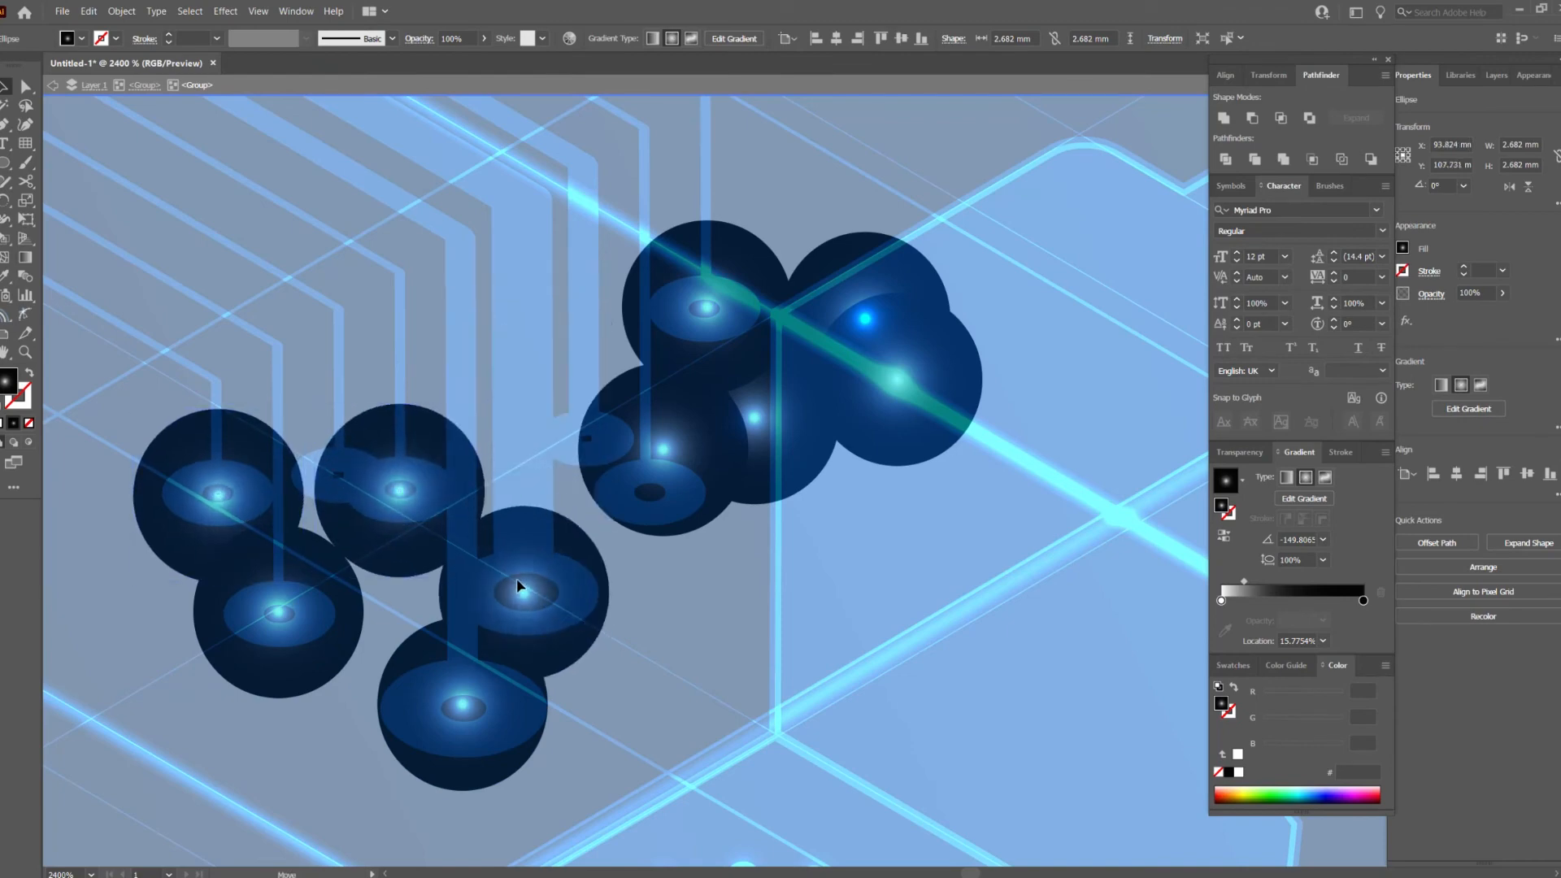
drag(677, 466, 602, 461)
drag(756, 447, 649, 521)
drag(878, 420, 320, 513)
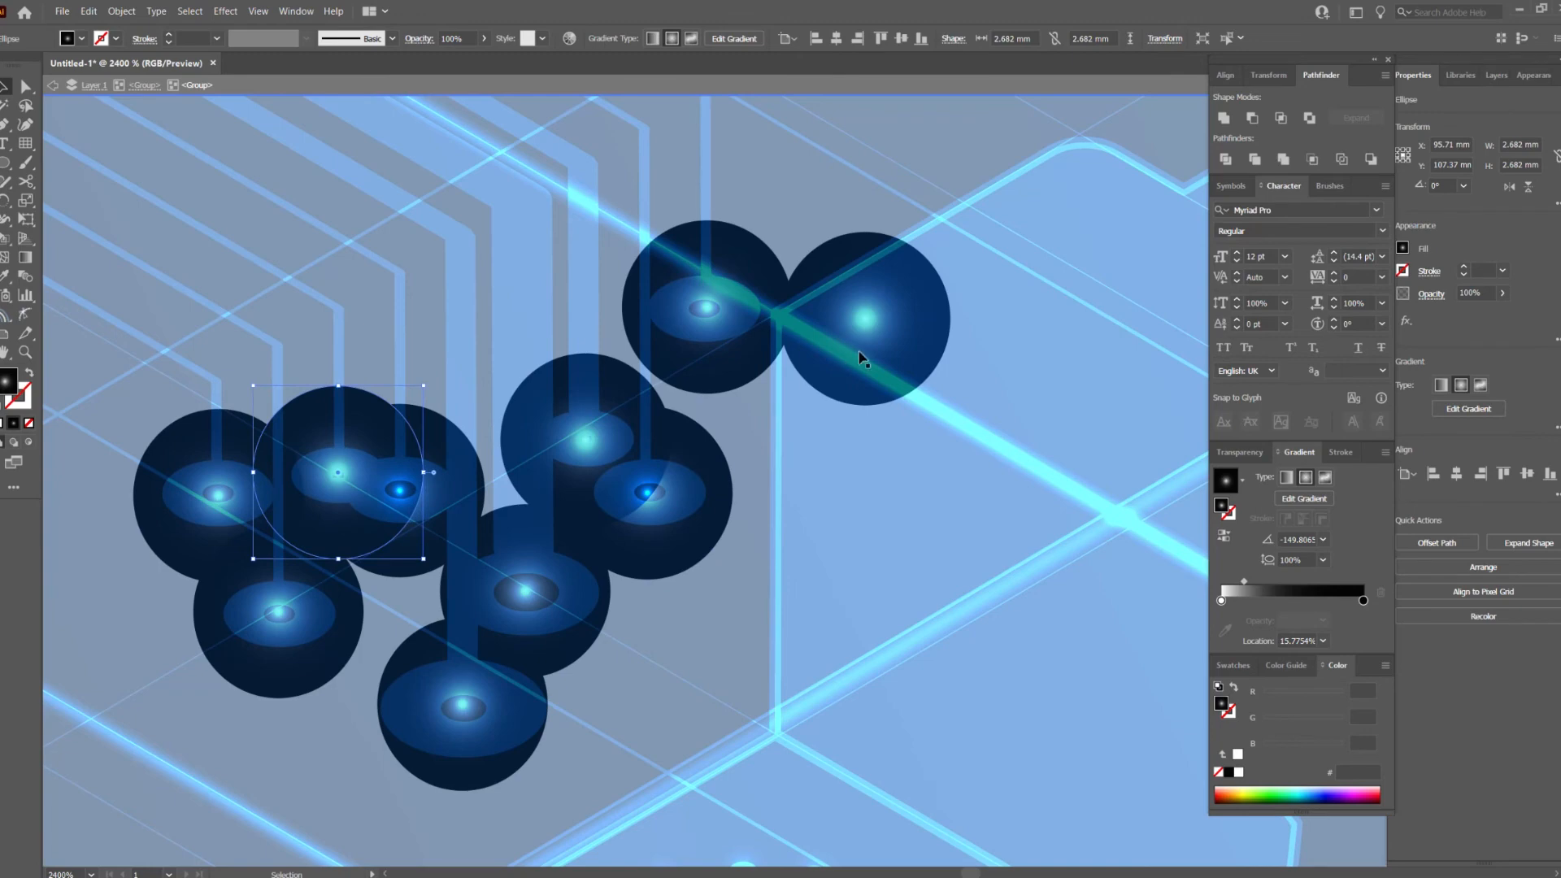
key(Delete)
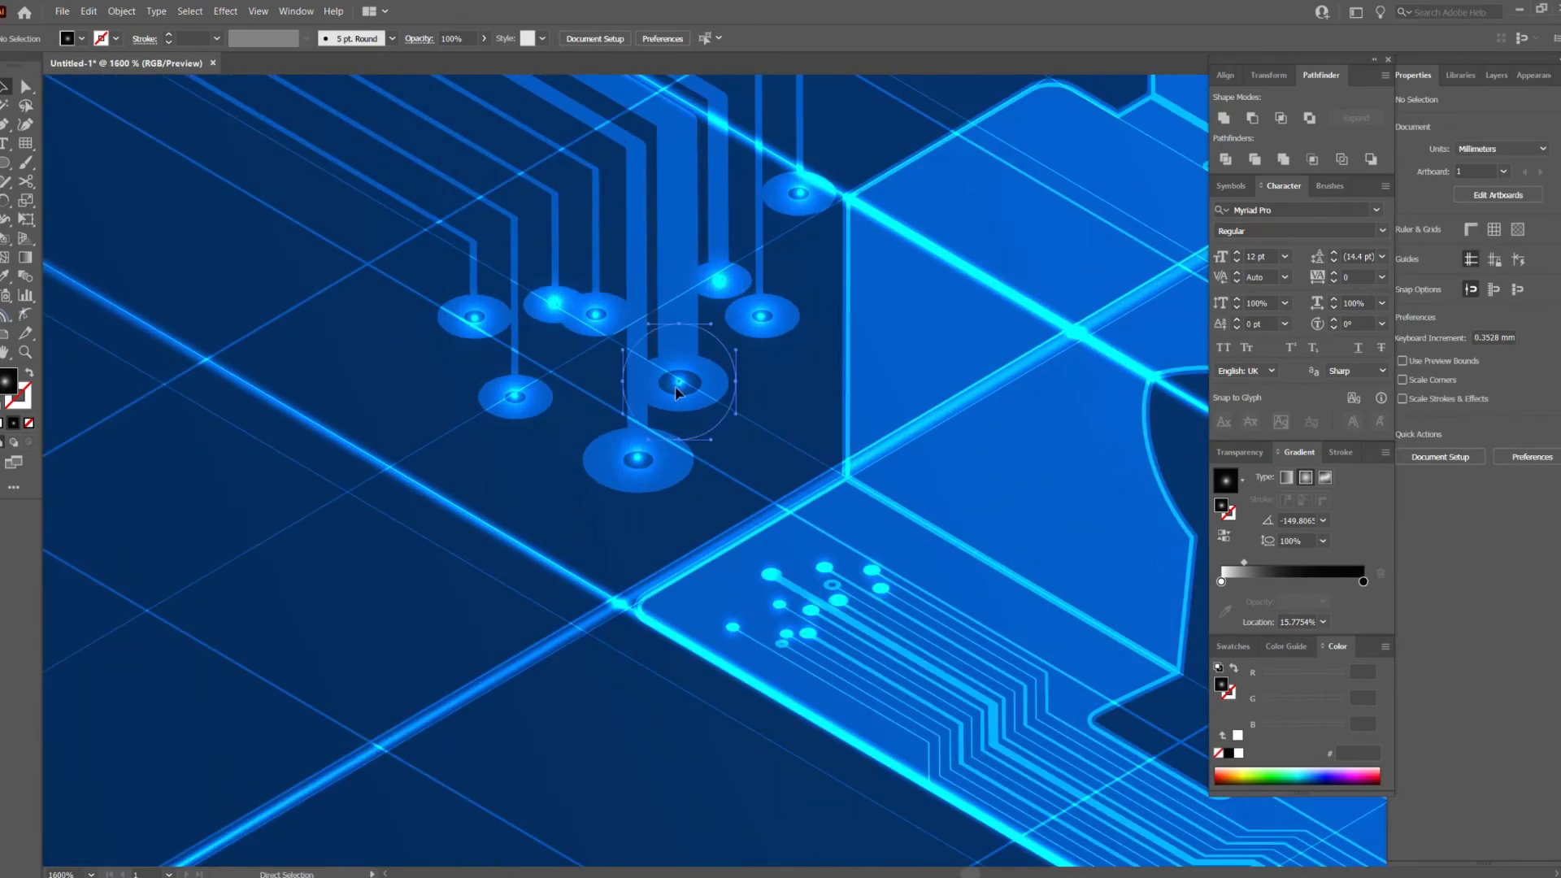
Enlarge the glows on the two biggest circuit nodes, making the frontmost one about 5.1 mm in diameter.
click(738, 388)
drag(750, 388, 853, 386)
click(603, 501)
drag(687, 500, 767, 507)
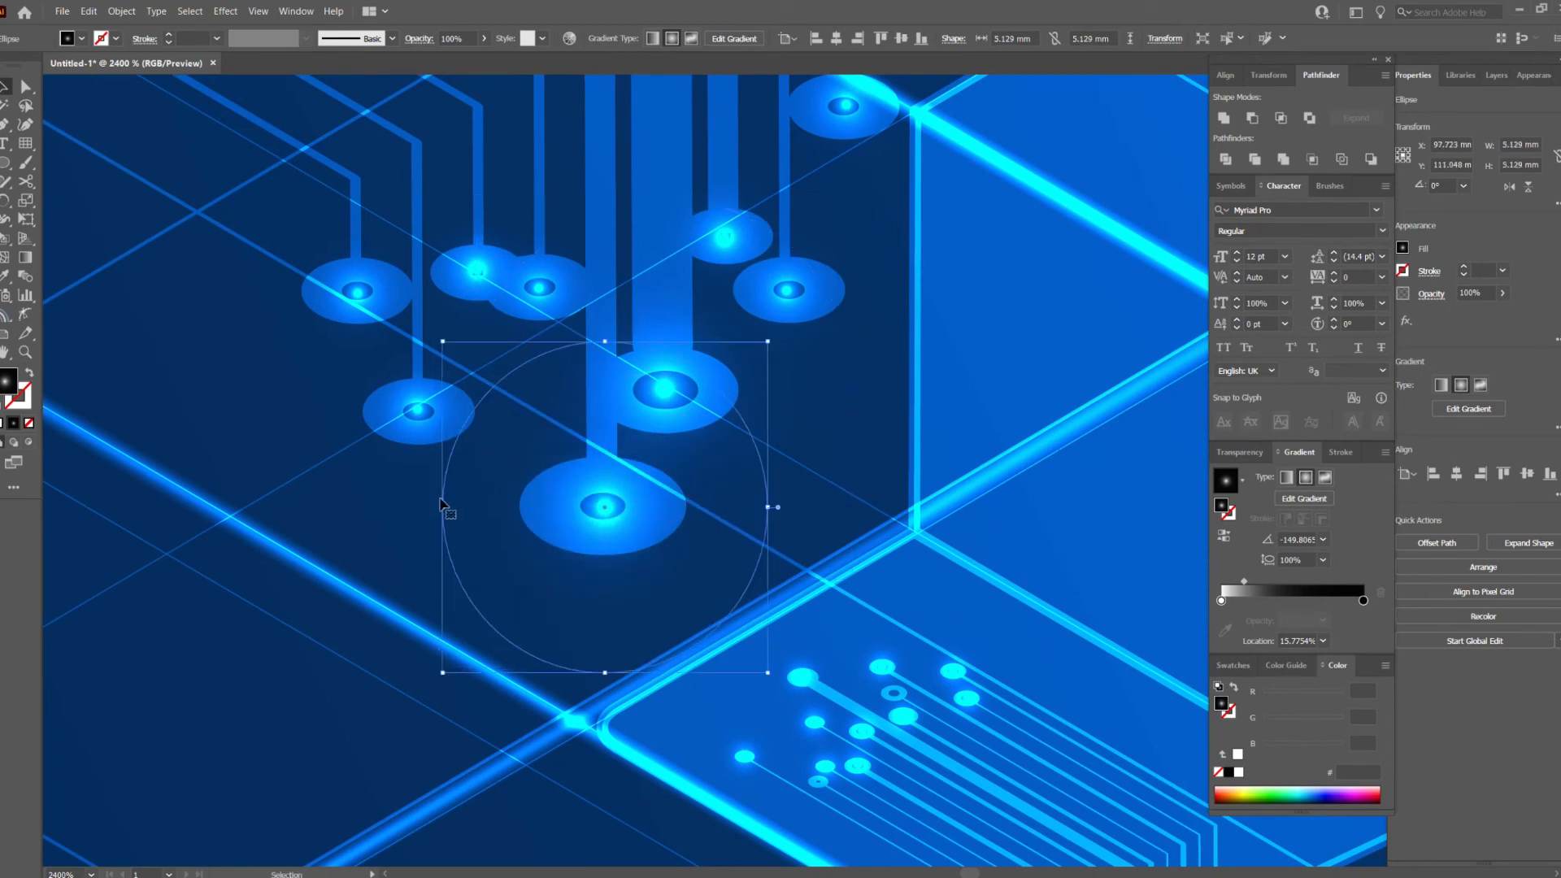
double_click(387, 502)
scroll(415, 480, down, 6)
double_click(566, 250)
scroll(561, 472, up, 2)
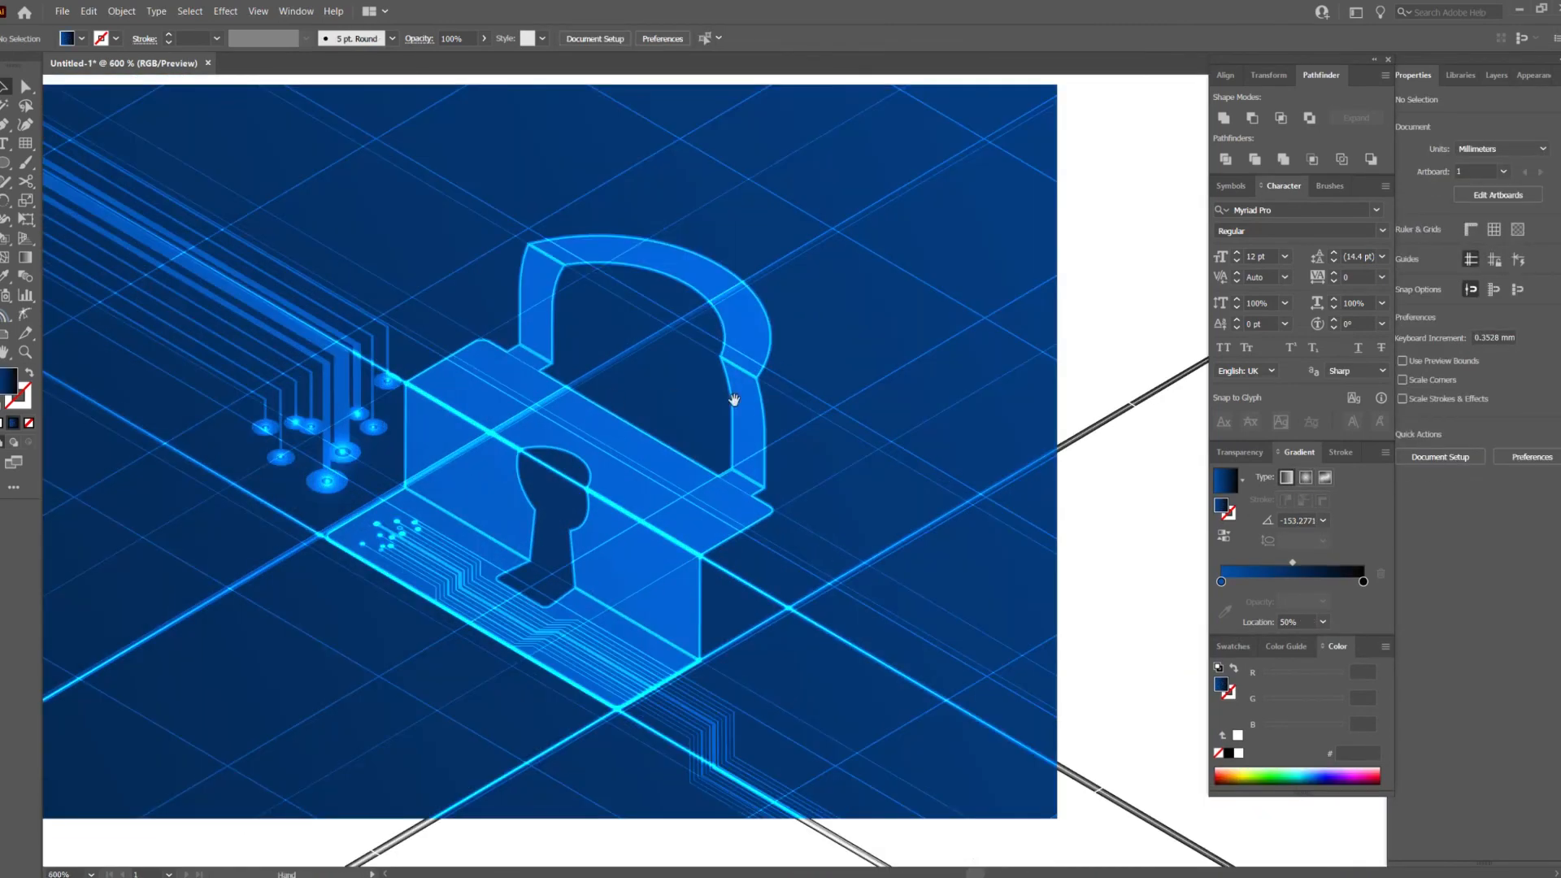
scroll(734, 400, down, 2)
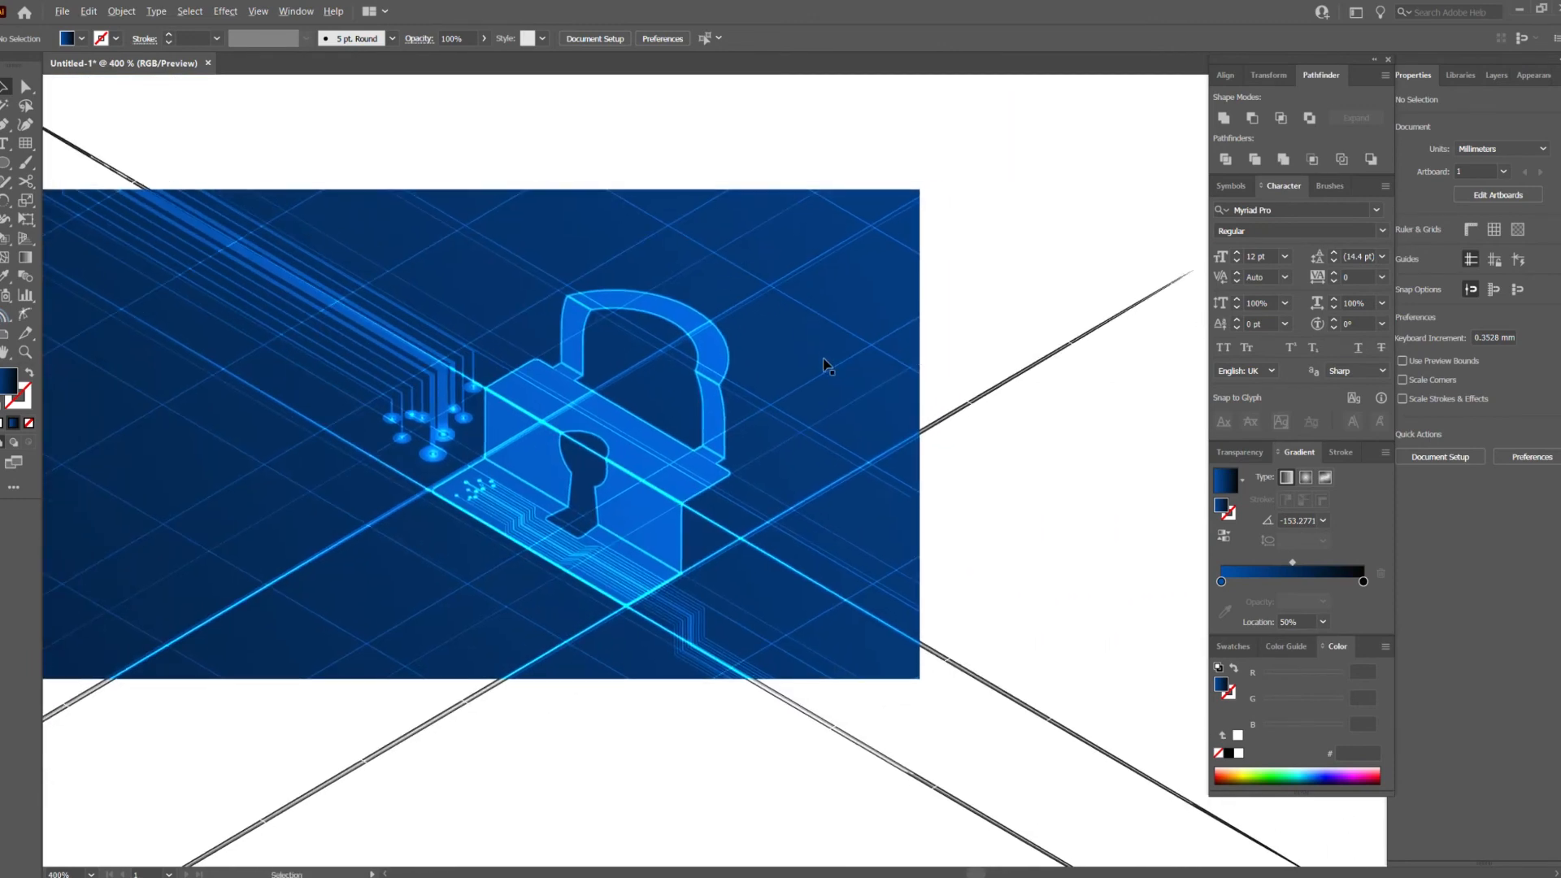
Apply a 3D Rotate effect with the Isometric Top position to the circuit drawing on the pasteboard.
scroll(826, 359, down, 4)
drag(491, 338, 616, 333)
drag(252, 205, 532, 310)
scroll(532, 310, up, 3)
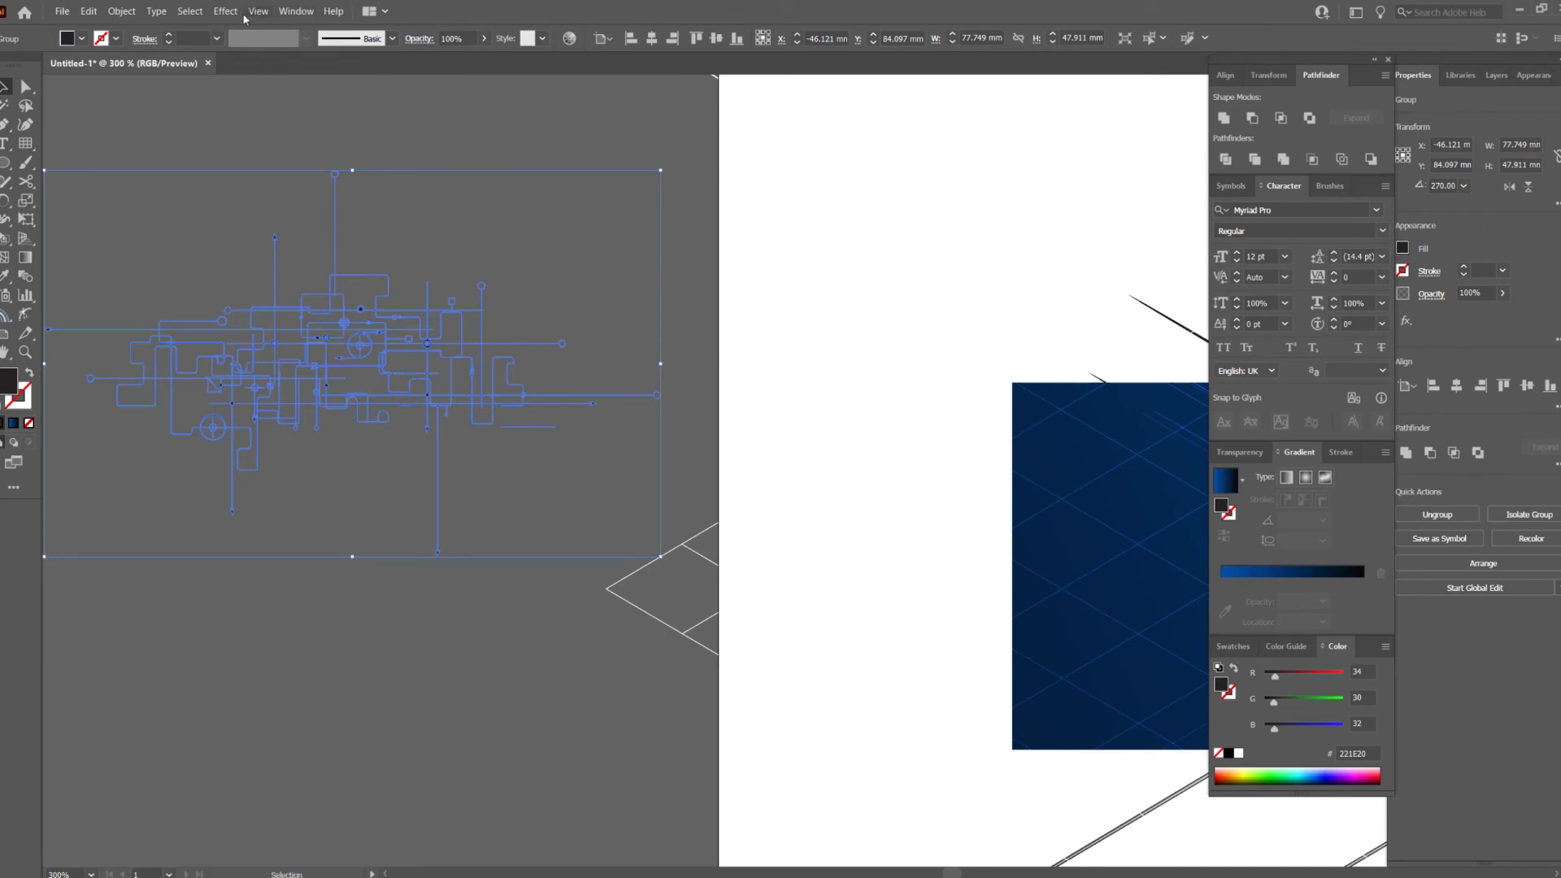
click(225, 11)
click(238, 43)
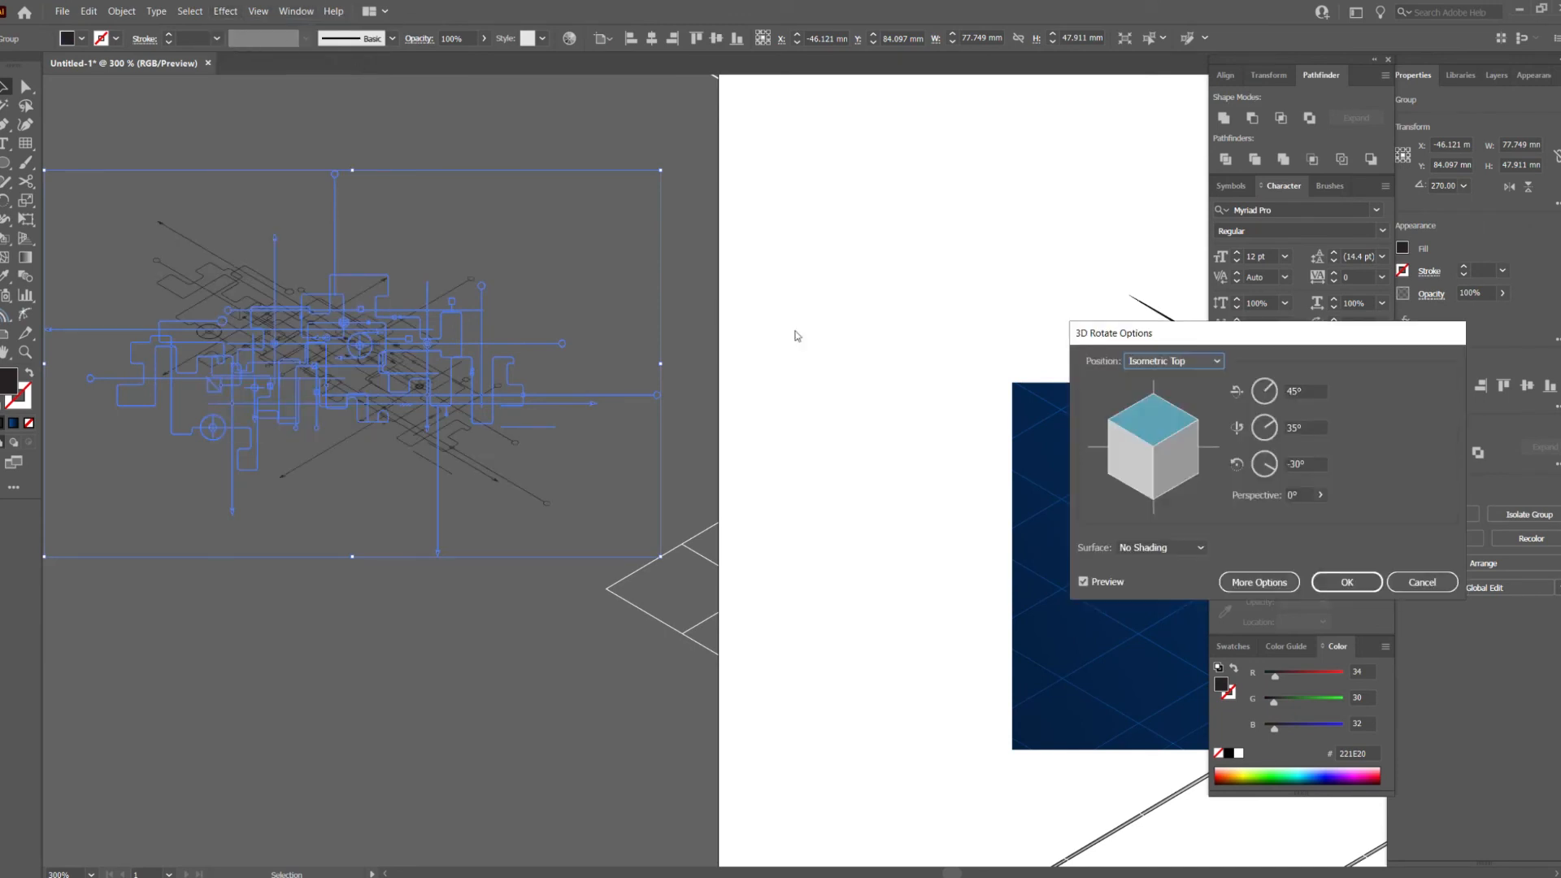
click(1343, 582)
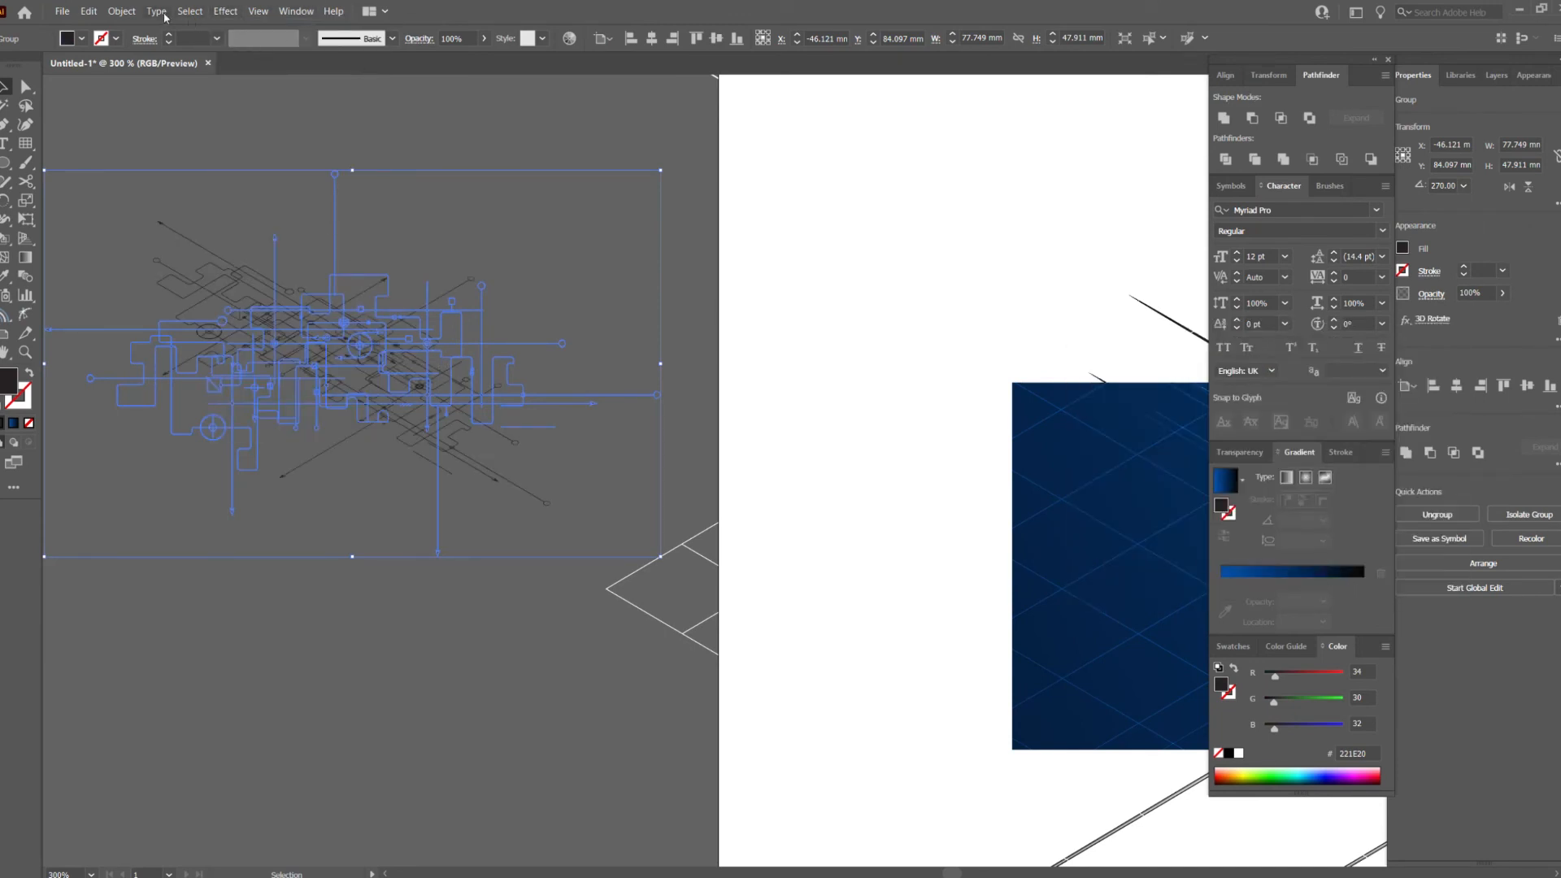
Expand the rotated circuit drawing's appearance, ungroup it and delete the leftover empty path.
click(122, 12)
click(161, 170)
right_click(336, 316)
click(390, 428)
right_click(353, 343)
click(423, 458)
click(563, 289)
click(568, 364)
key(Delete)
Fill the isometric circuit drawing with white and set its blending mode to Overlay.
click(402, 373)
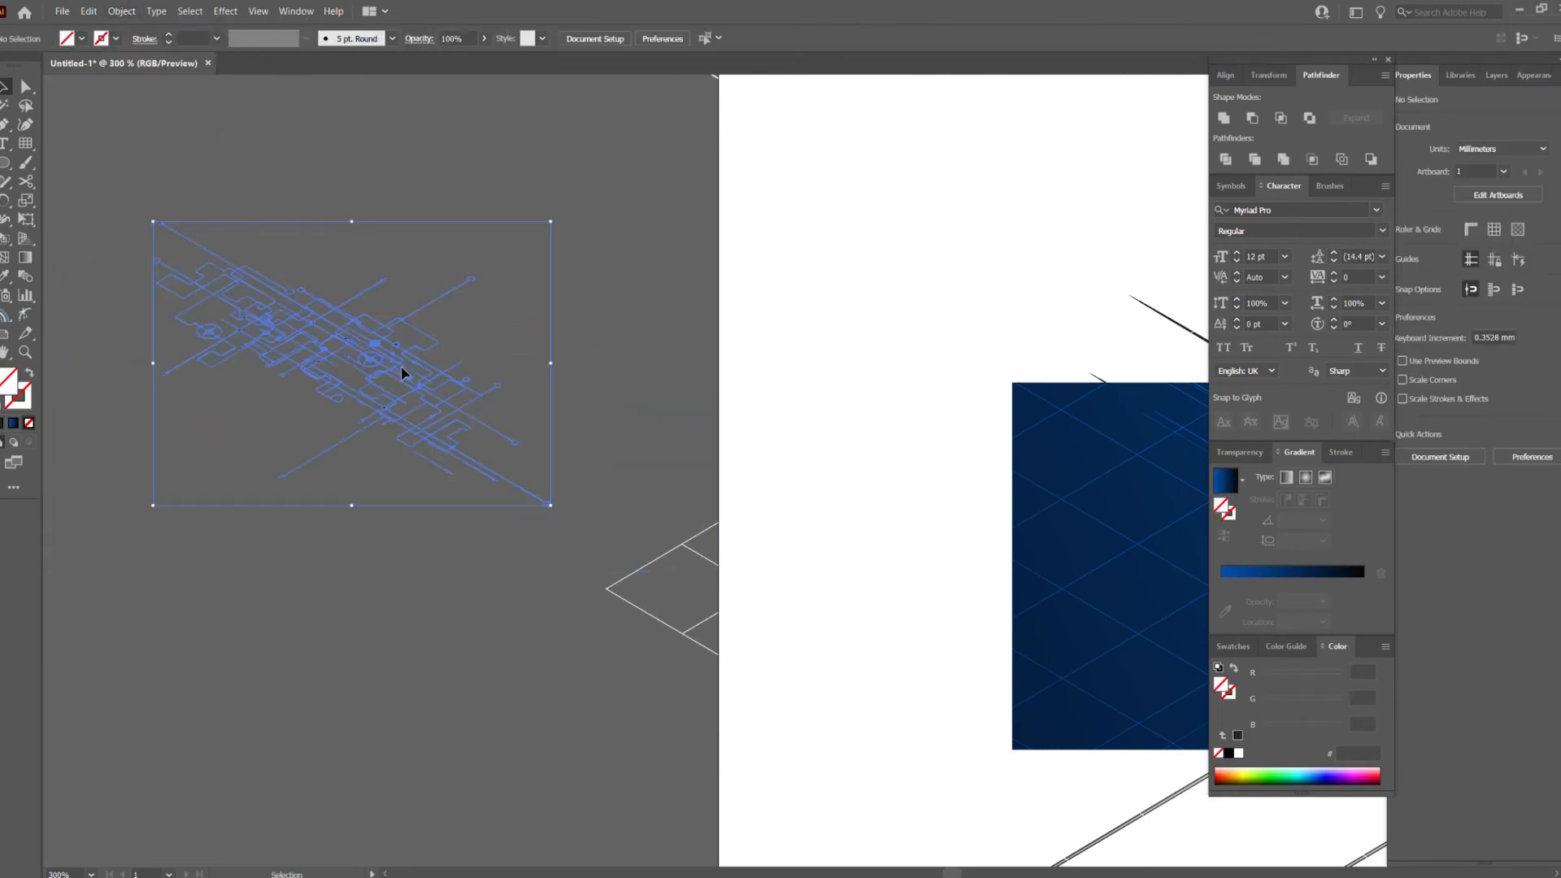
drag(718, 469, 503, 411)
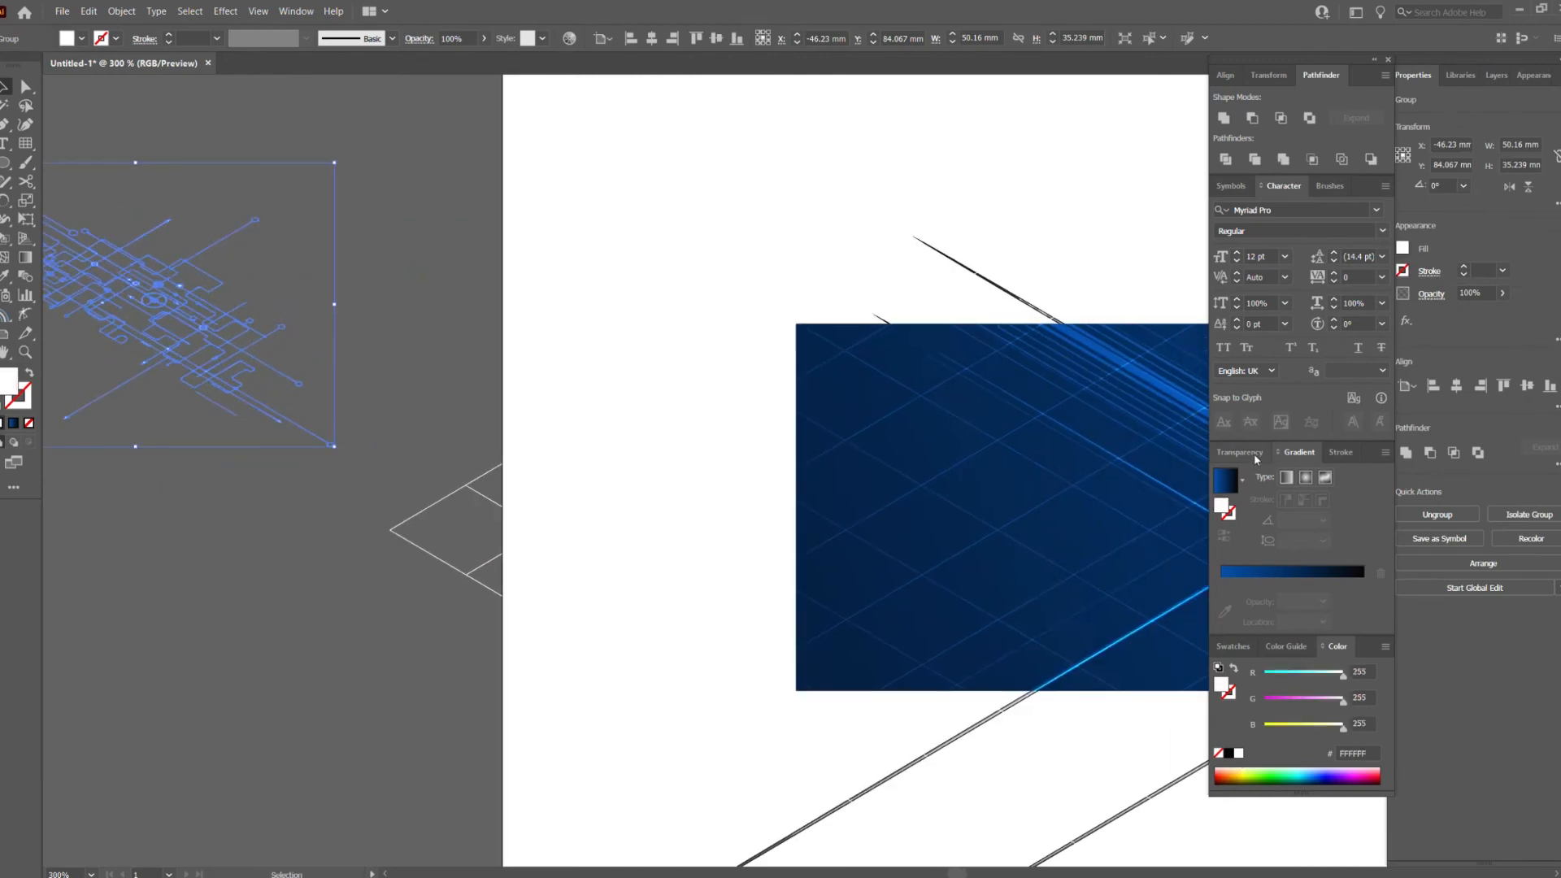
click(1253, 453)
click(1255, 477)
click(1252, 630)
Enlarge the circuit drawing to about 109.5 mm wide over the background's left half and place a copy over the padlock half.
drag(262, 346, 894, 437)
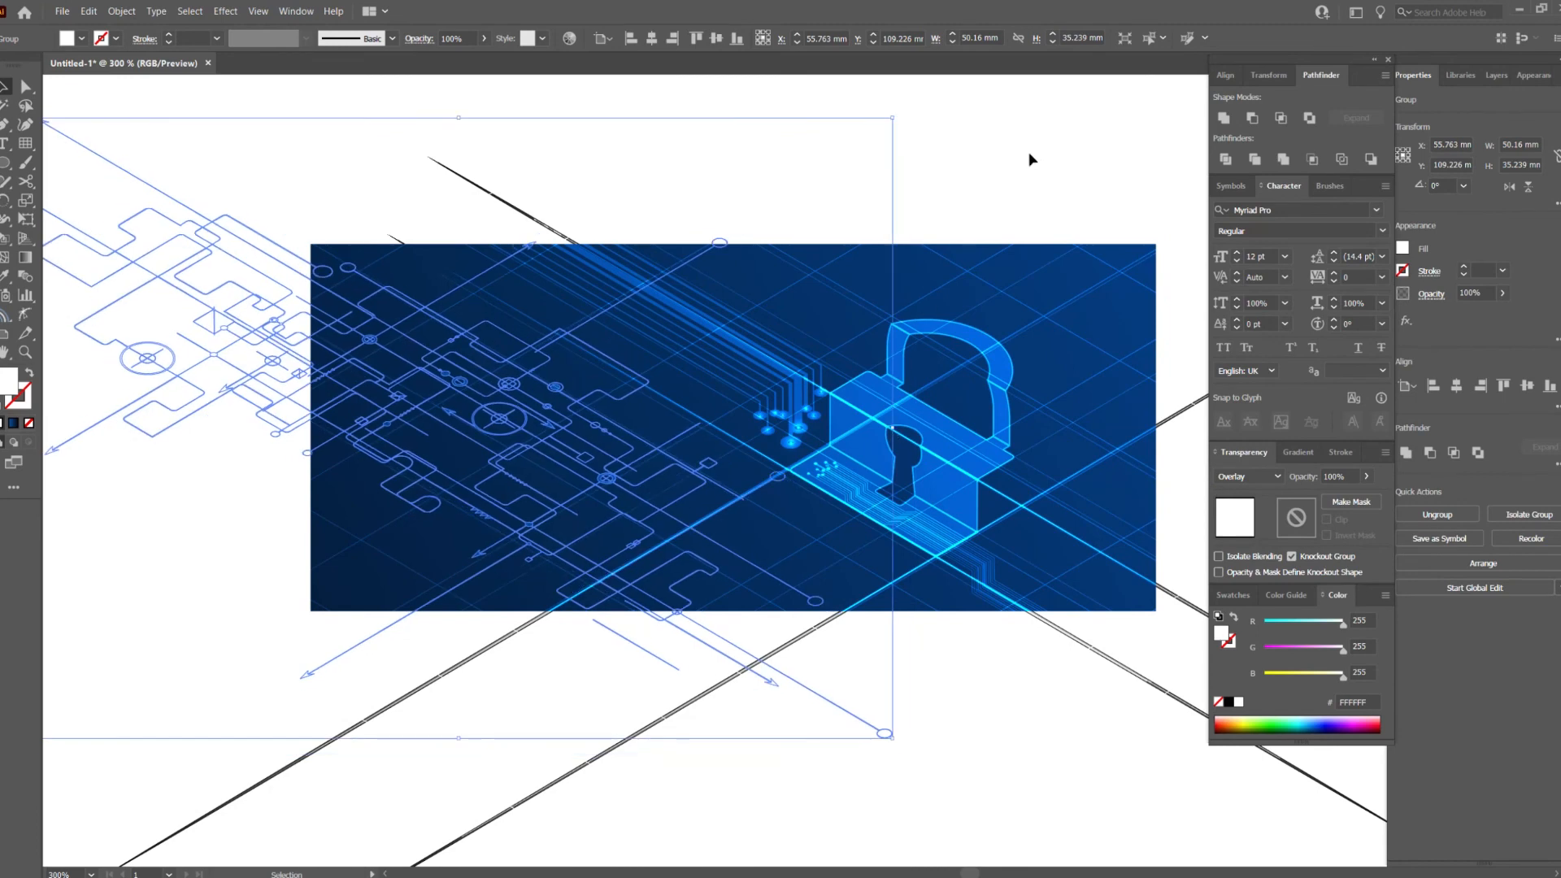
click(1031, 160)
drag(1013, 150, 921, 237)
drag(366, 478, 890, 444)
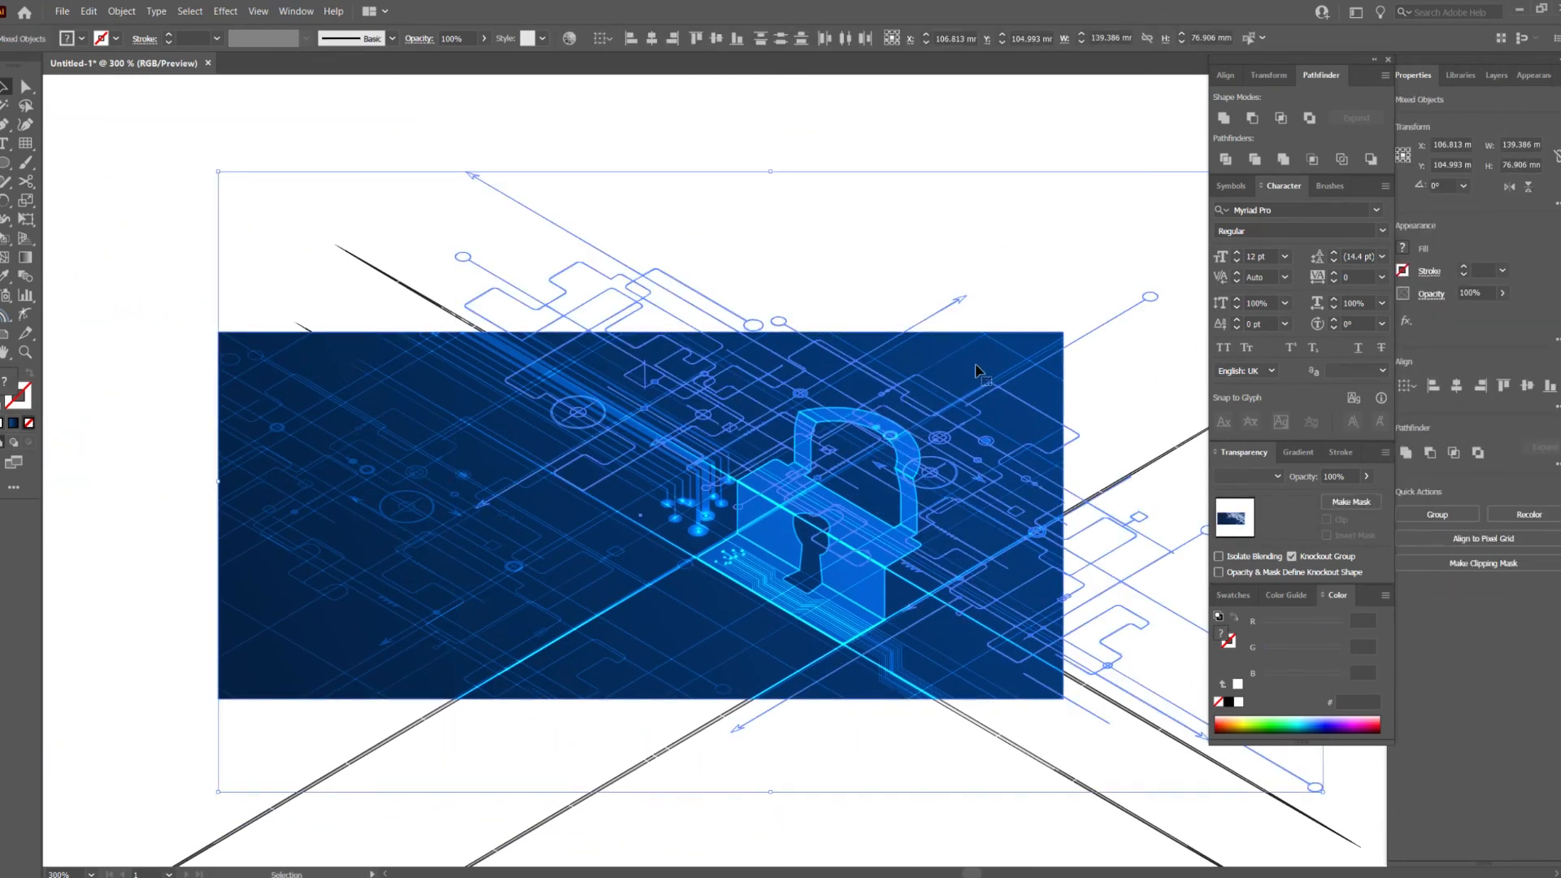
click(1028, 250)
drag(1028, 251, 922, 175)
scroll(849, 431, up, 2)
scroll(854, 408, down, 2)
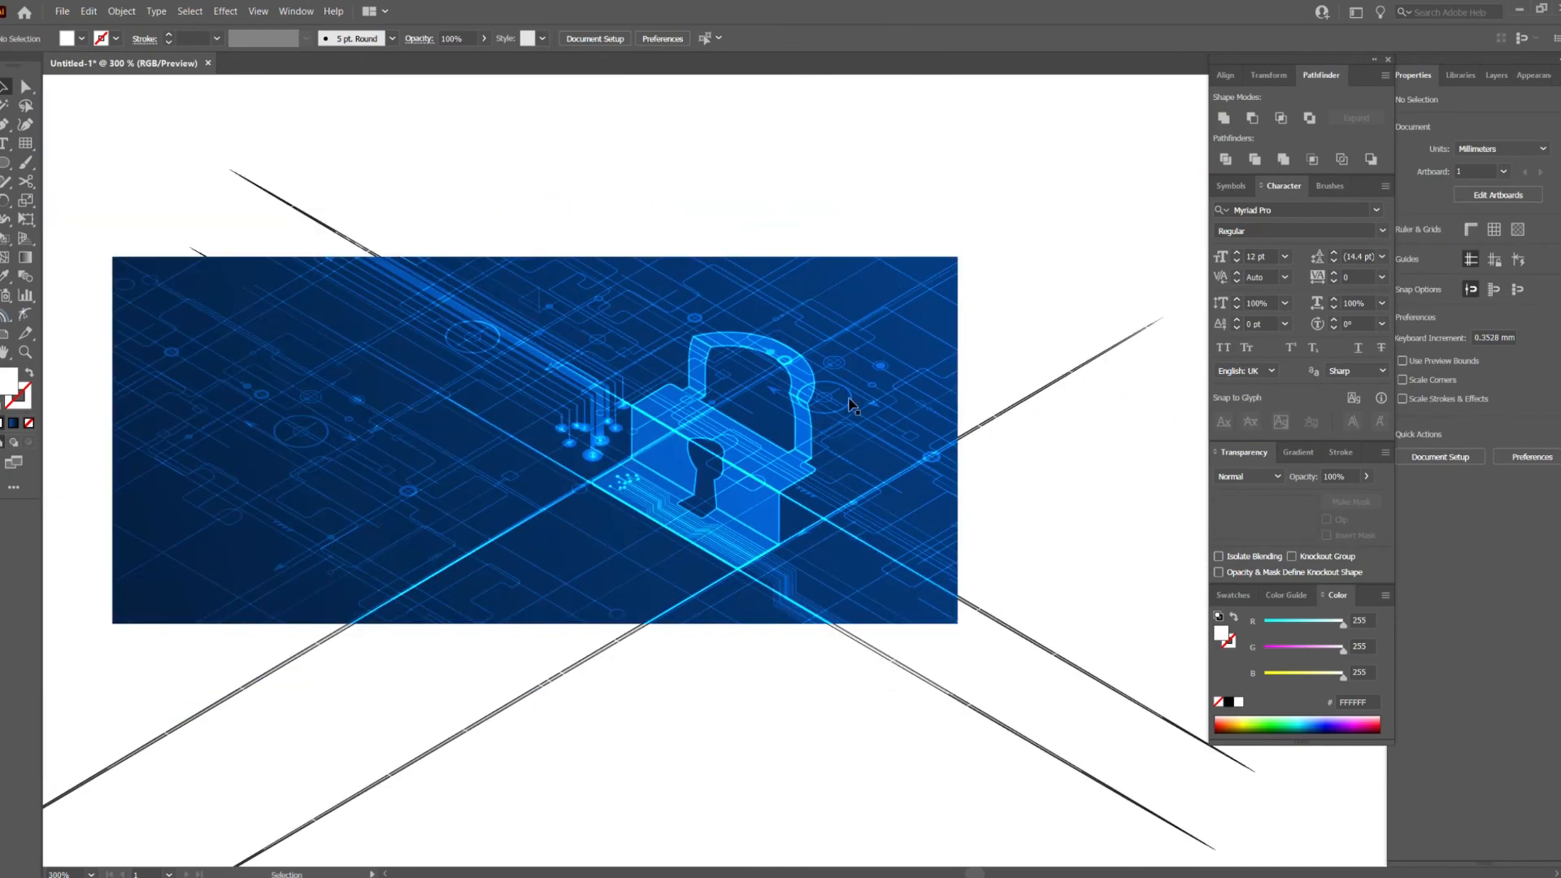
scroll(757, 502, up, 1)
scroll(953, 398, down, 1)
Reposition the two circuit drawings, one higher behind the padlock and the other toward the background's lower-left corner.
click(730, 410)
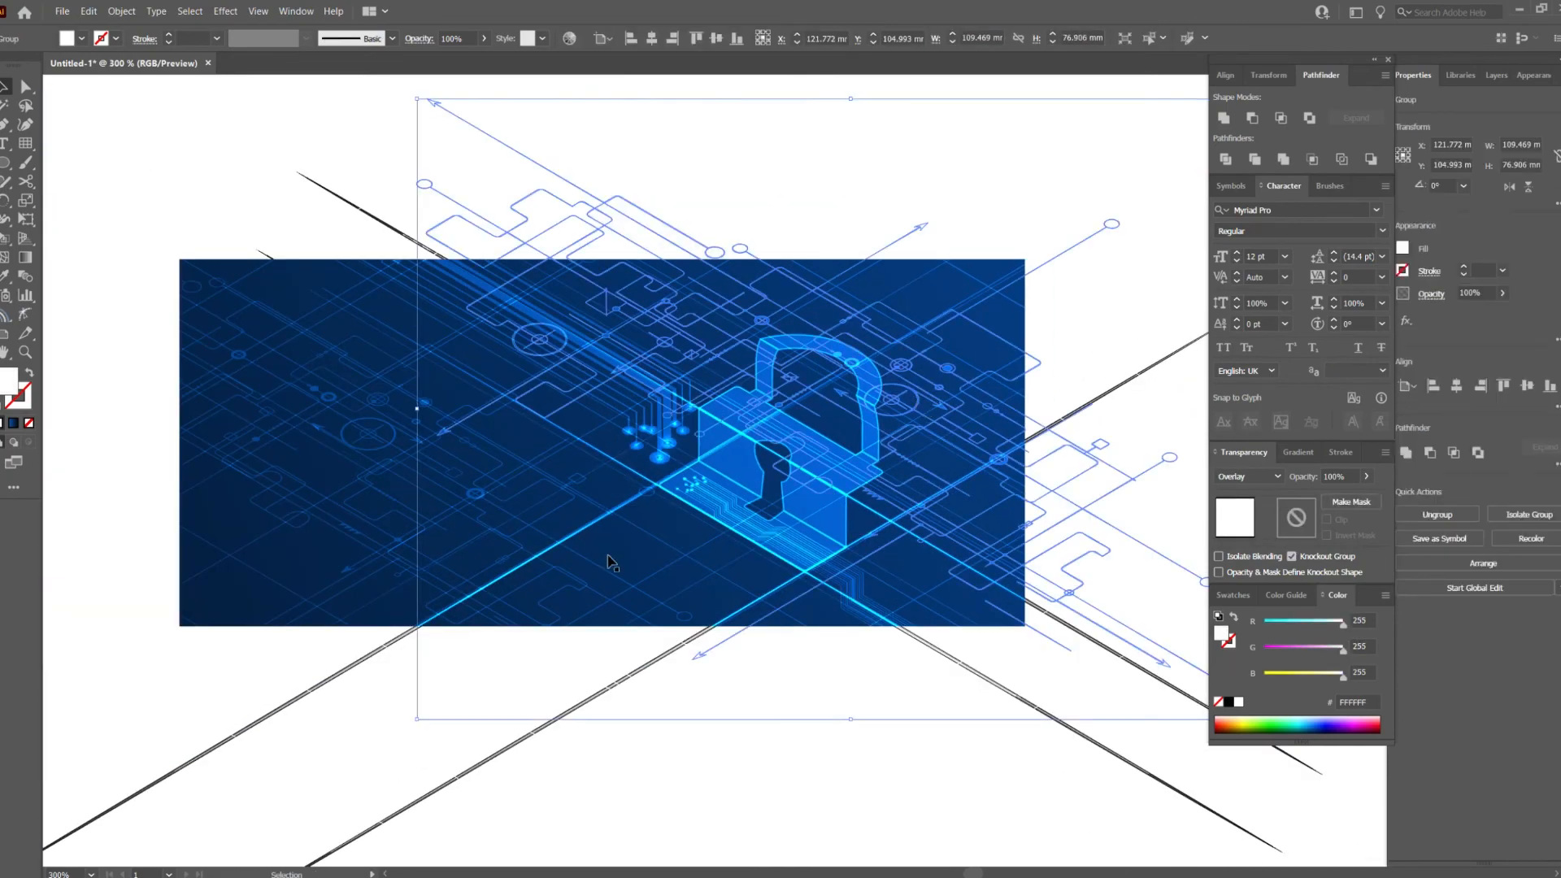
drag(418, 719, 594, 592)
drag(1063, 513, 817, 524)
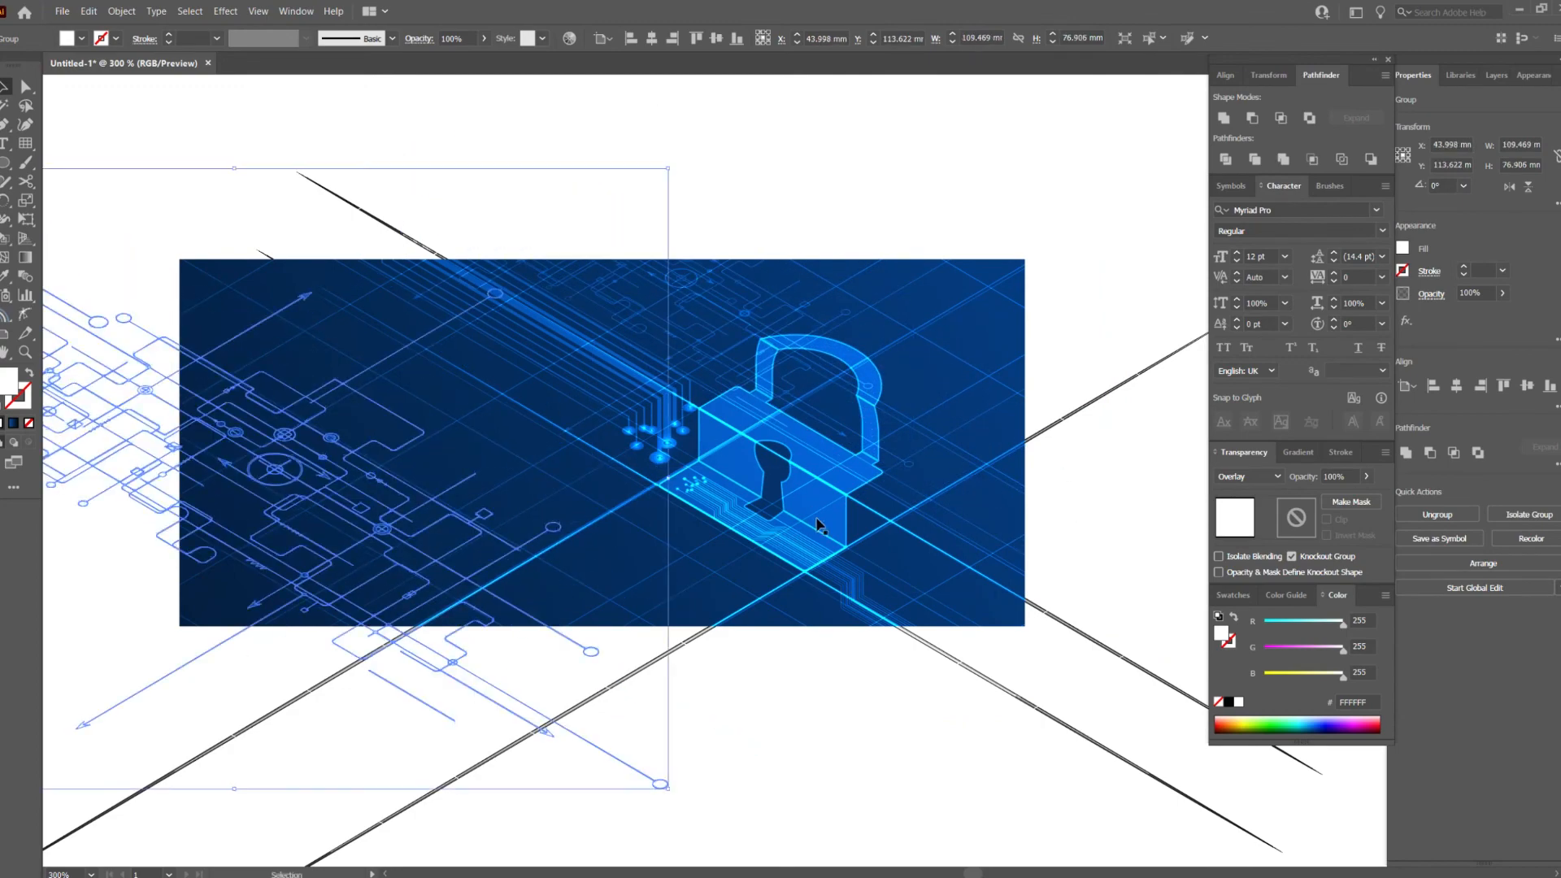
Place another circuit strip about 175.8 mm wide across the background's lower-left corner, with its nodes inside the background.
scroll(818, 524, down, 2)
drag(1150, 520, 909, 538)
drag(314, 263, 494, 229)
drag(182, 153, 657, 588)
scroll(657, 589, up, 3)
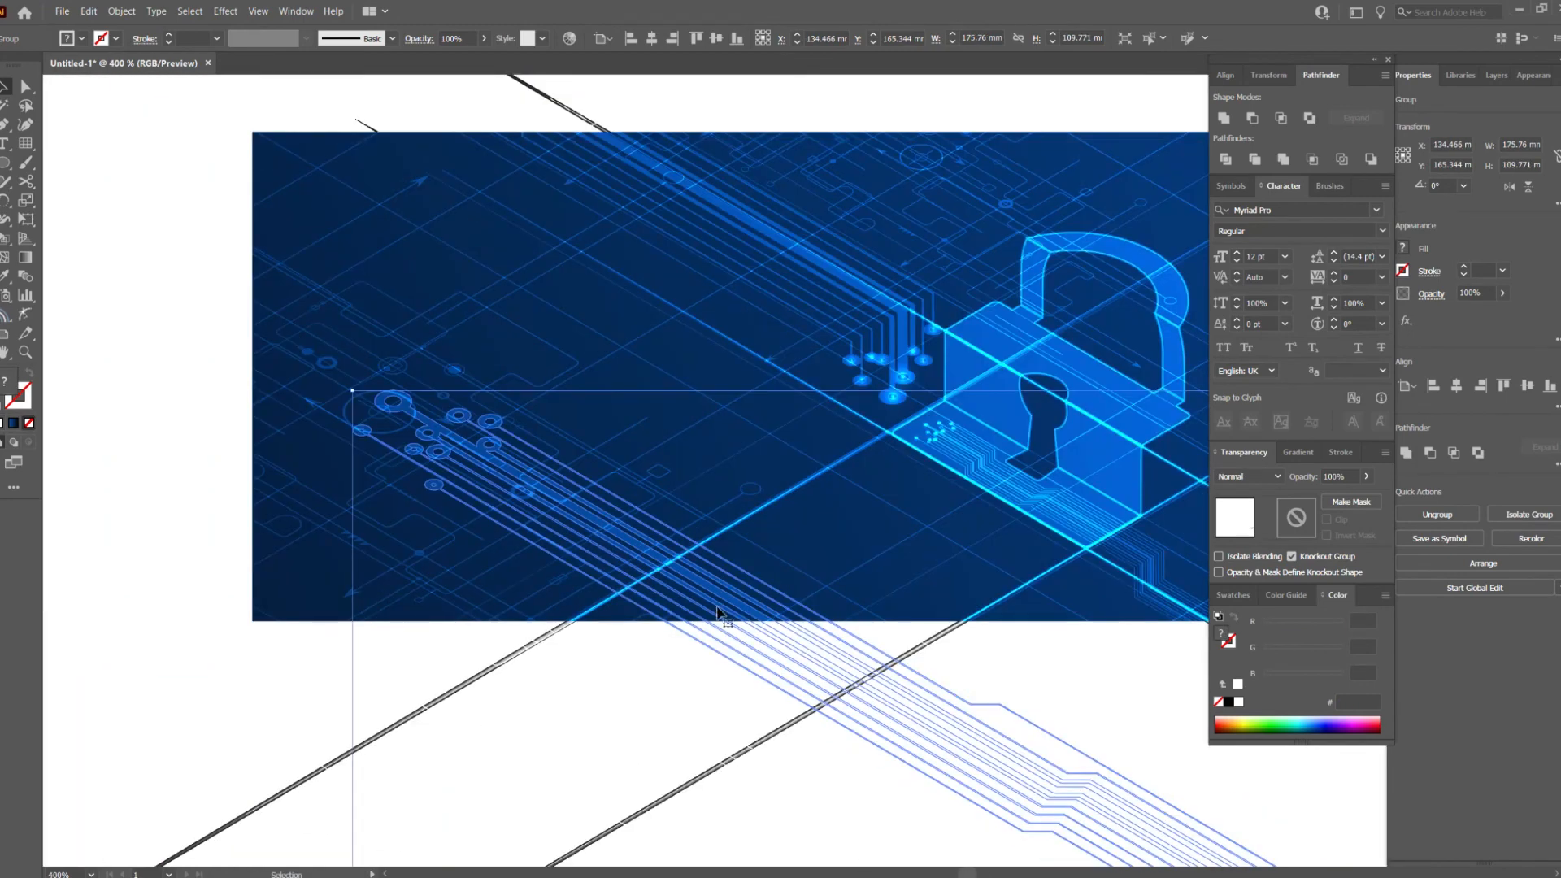
Copy a small circuit node's glow, enlarge it to about 3.5 mm, and place copies at the padlock body's right corner and shackle's right base.
click(192, 505)
scroll(192, 505, down, 1)
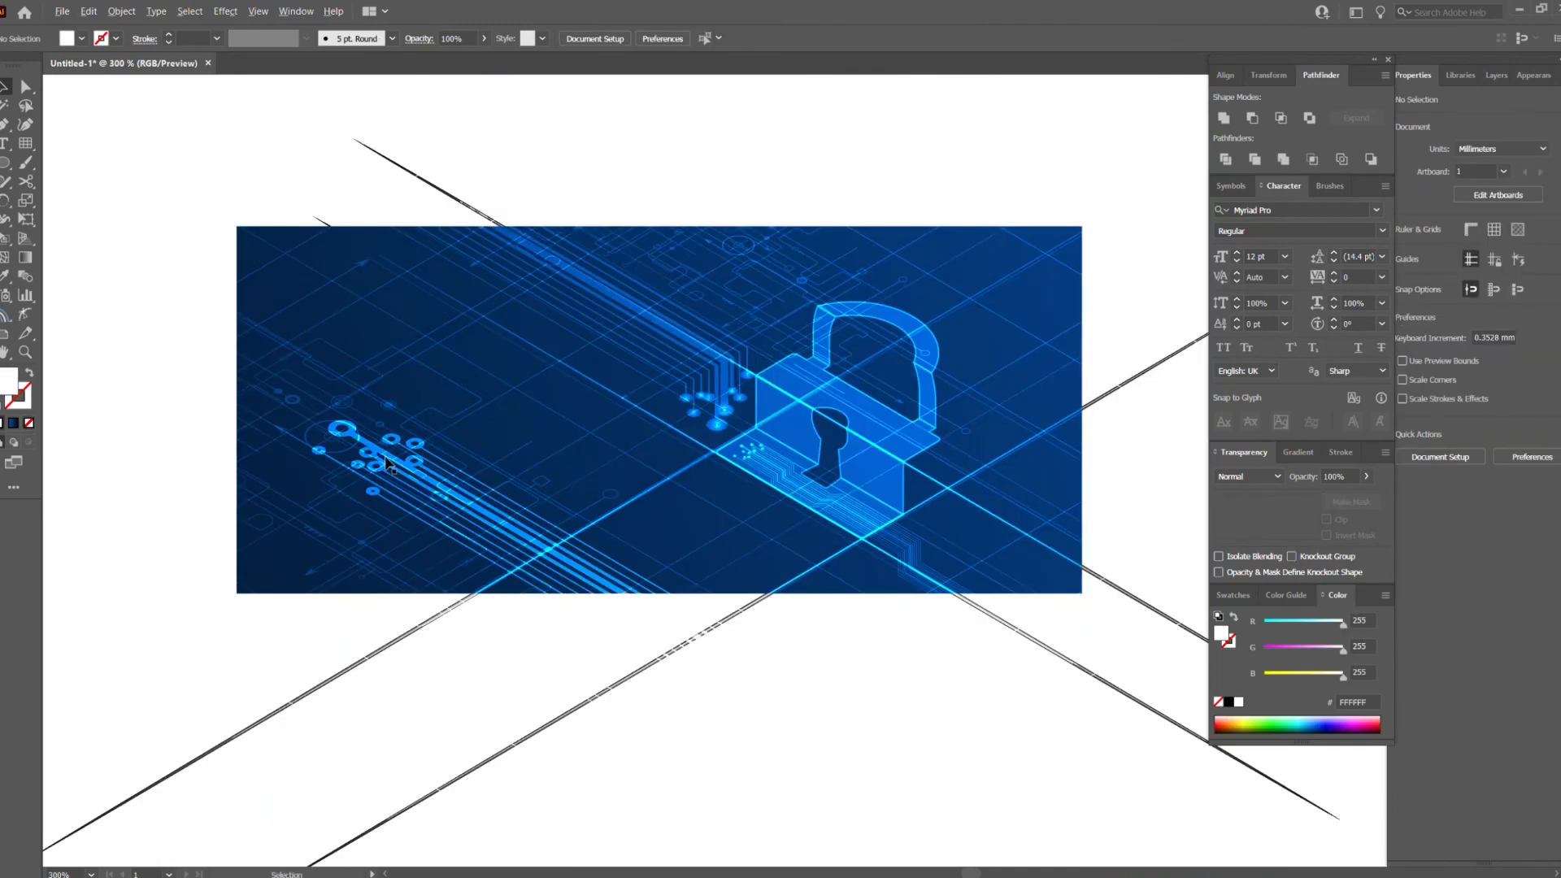
drag(663, 436, 629, 519)
scroll(702, 453, down, 2)
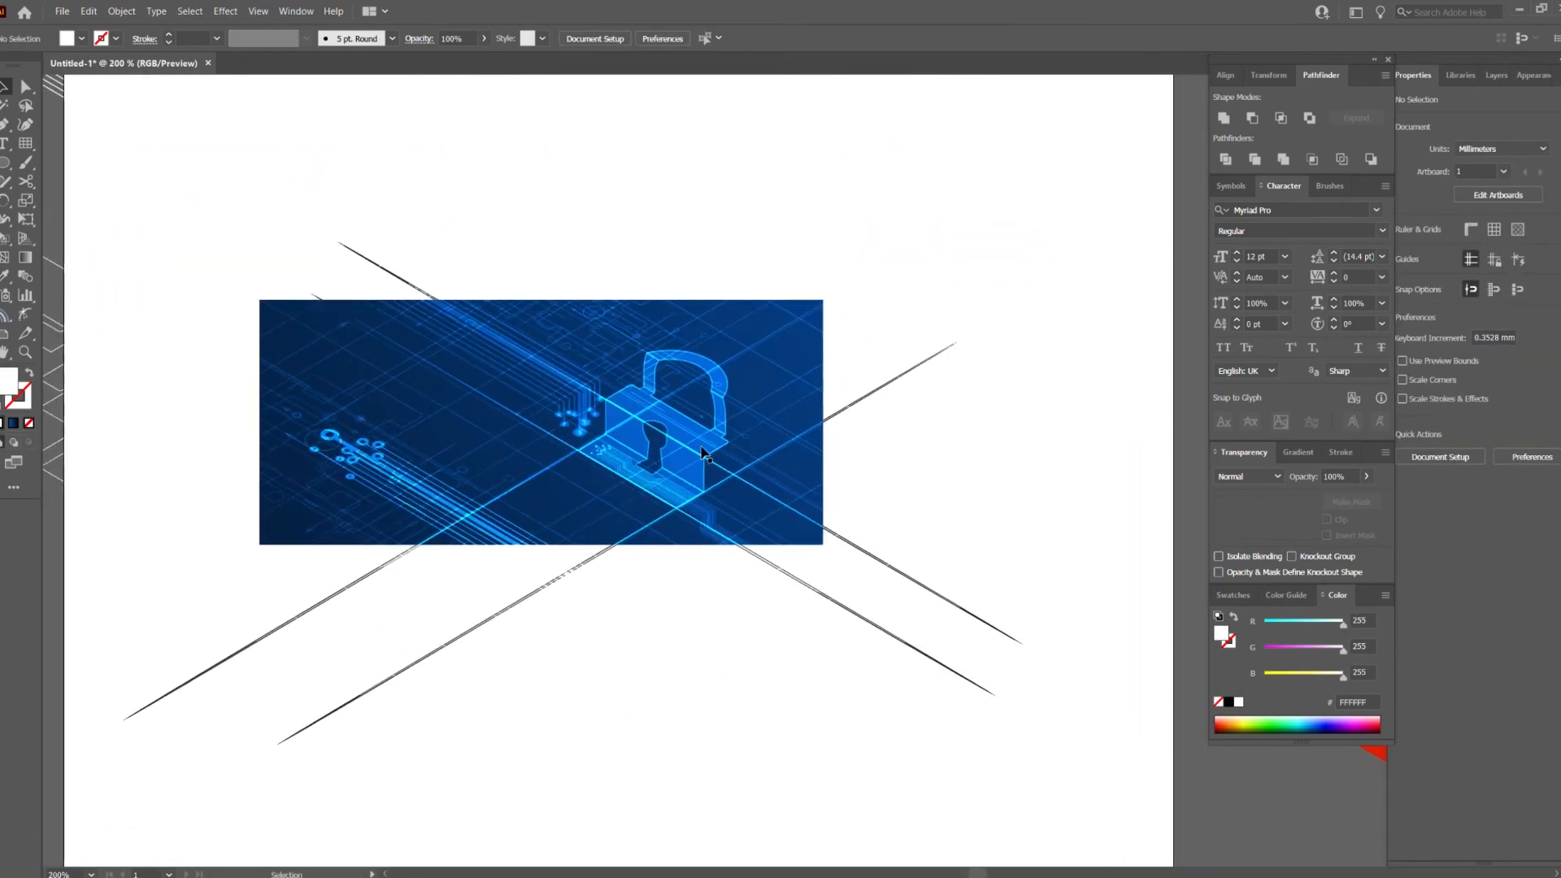
scroll(702, 453, up, 7)
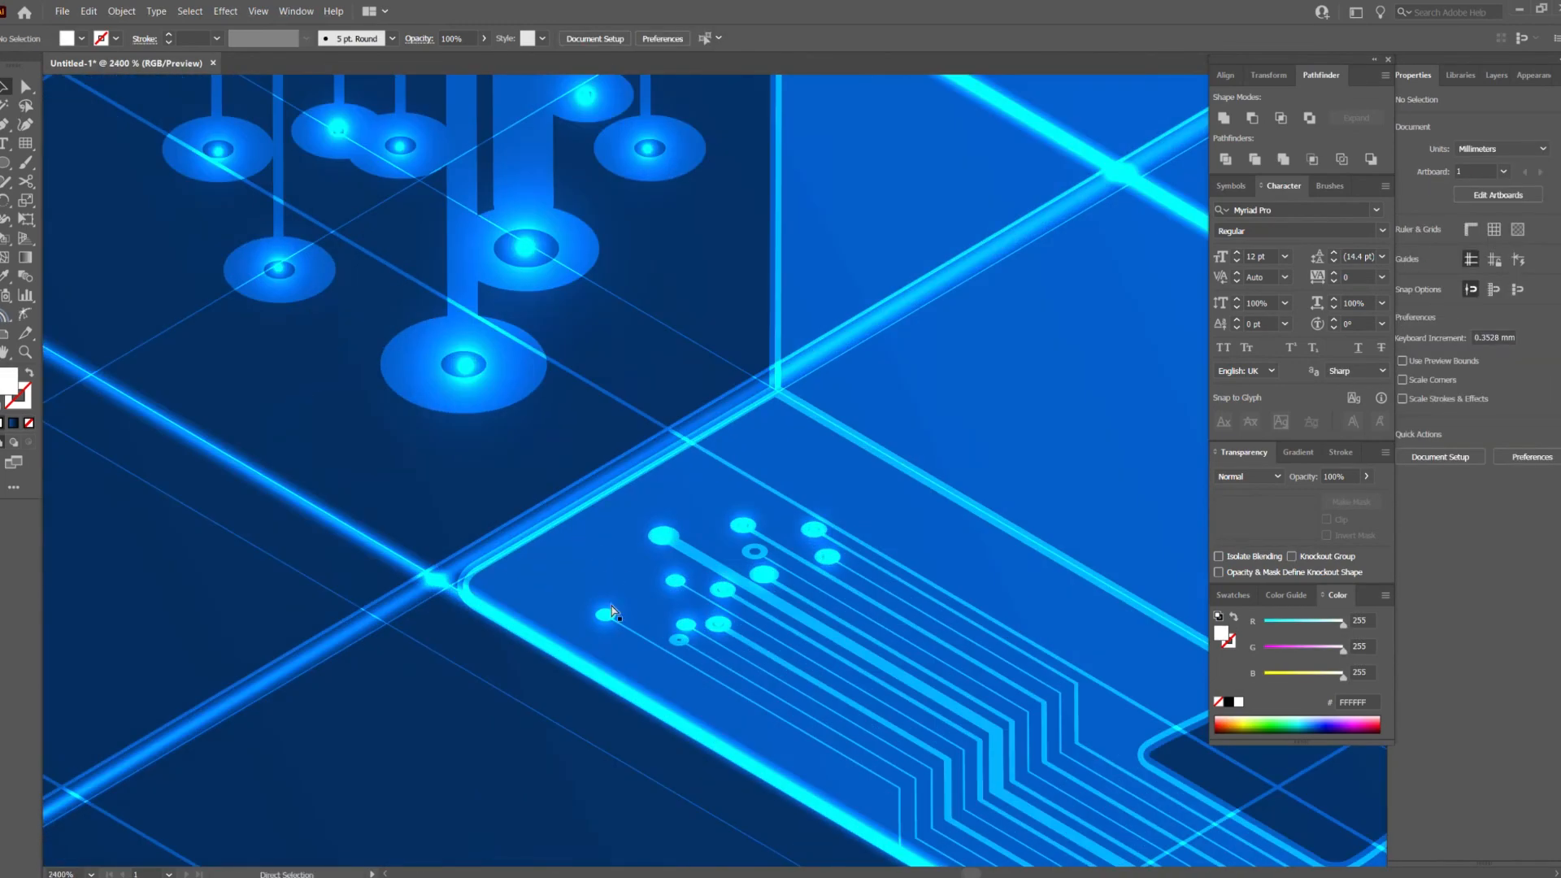
ctrl+click(612, 612)
scroll(641, 587, down, 2)
drag(1057, 528, 495, 435)
scroll(785, 524, up, 3)
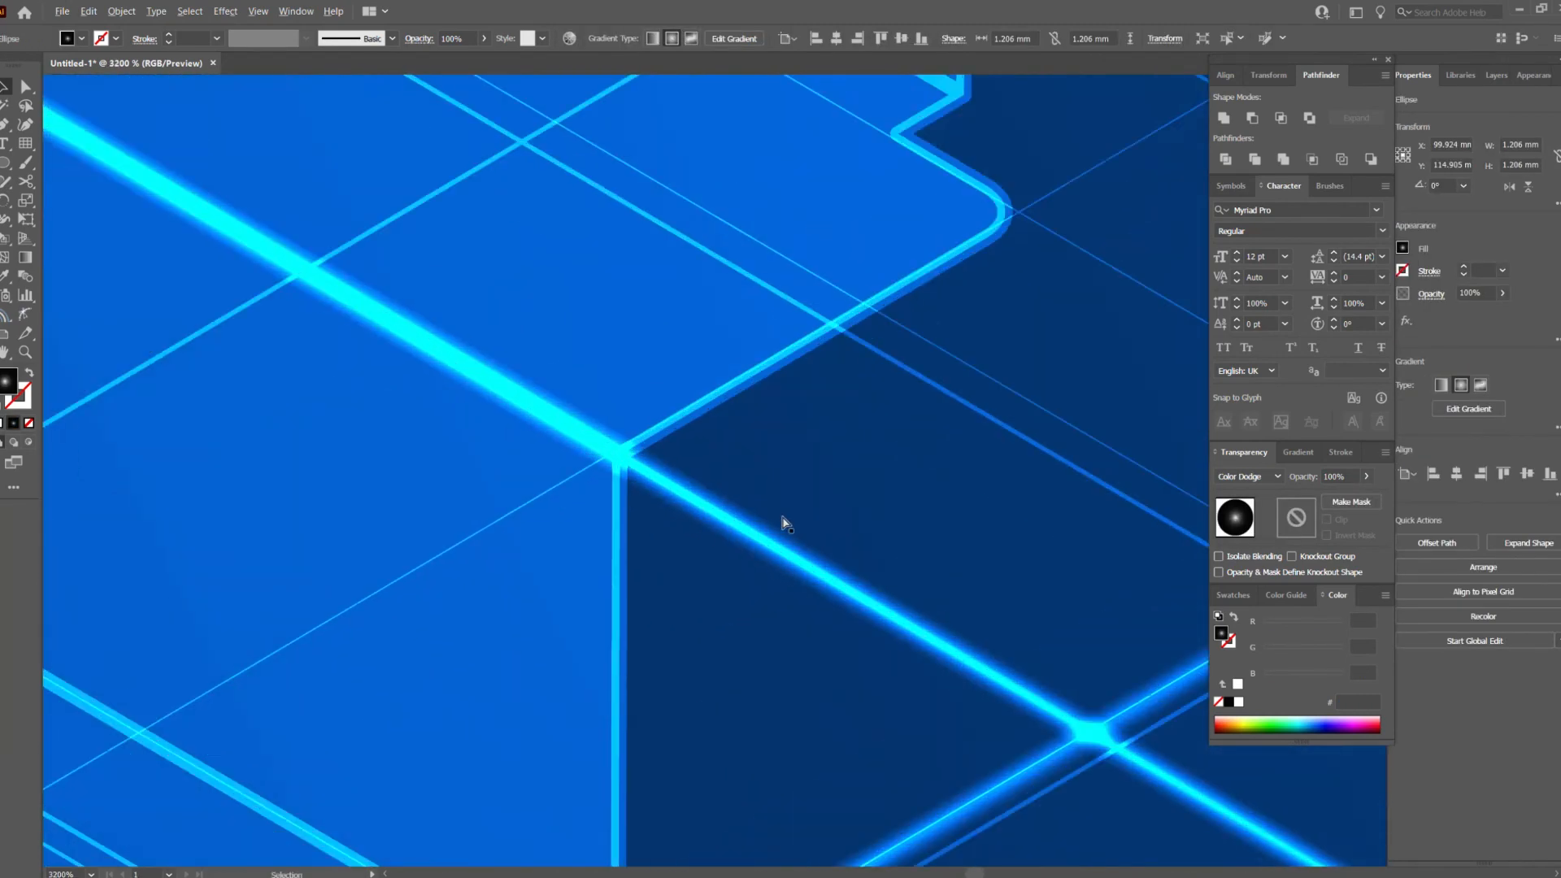
drag(852, 471, 948, 470)
drag(802, 470, 416, 263)
scroll(840, 528, up, 1)
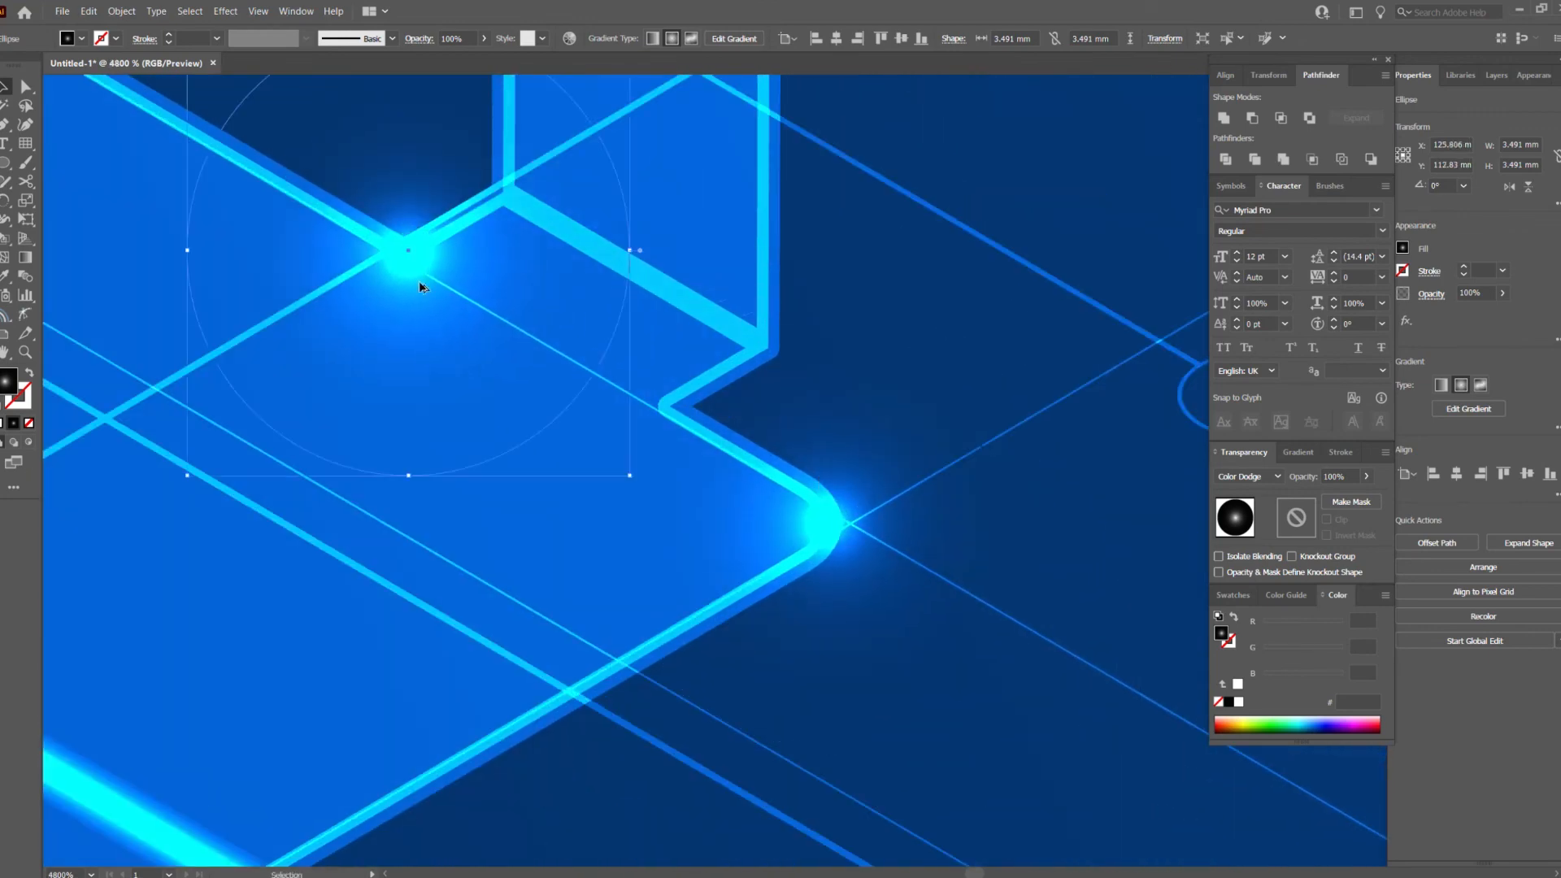
scroll(455, 302, down, 5)
click(962, 379)
Place copies of the glow on the shackle's left base and upper corner and on both ends of its right bend's edge.
scroll(382, 283, up, 1)
scroll(383, 286, down, 3)
scroll(530, 453, up, 3)
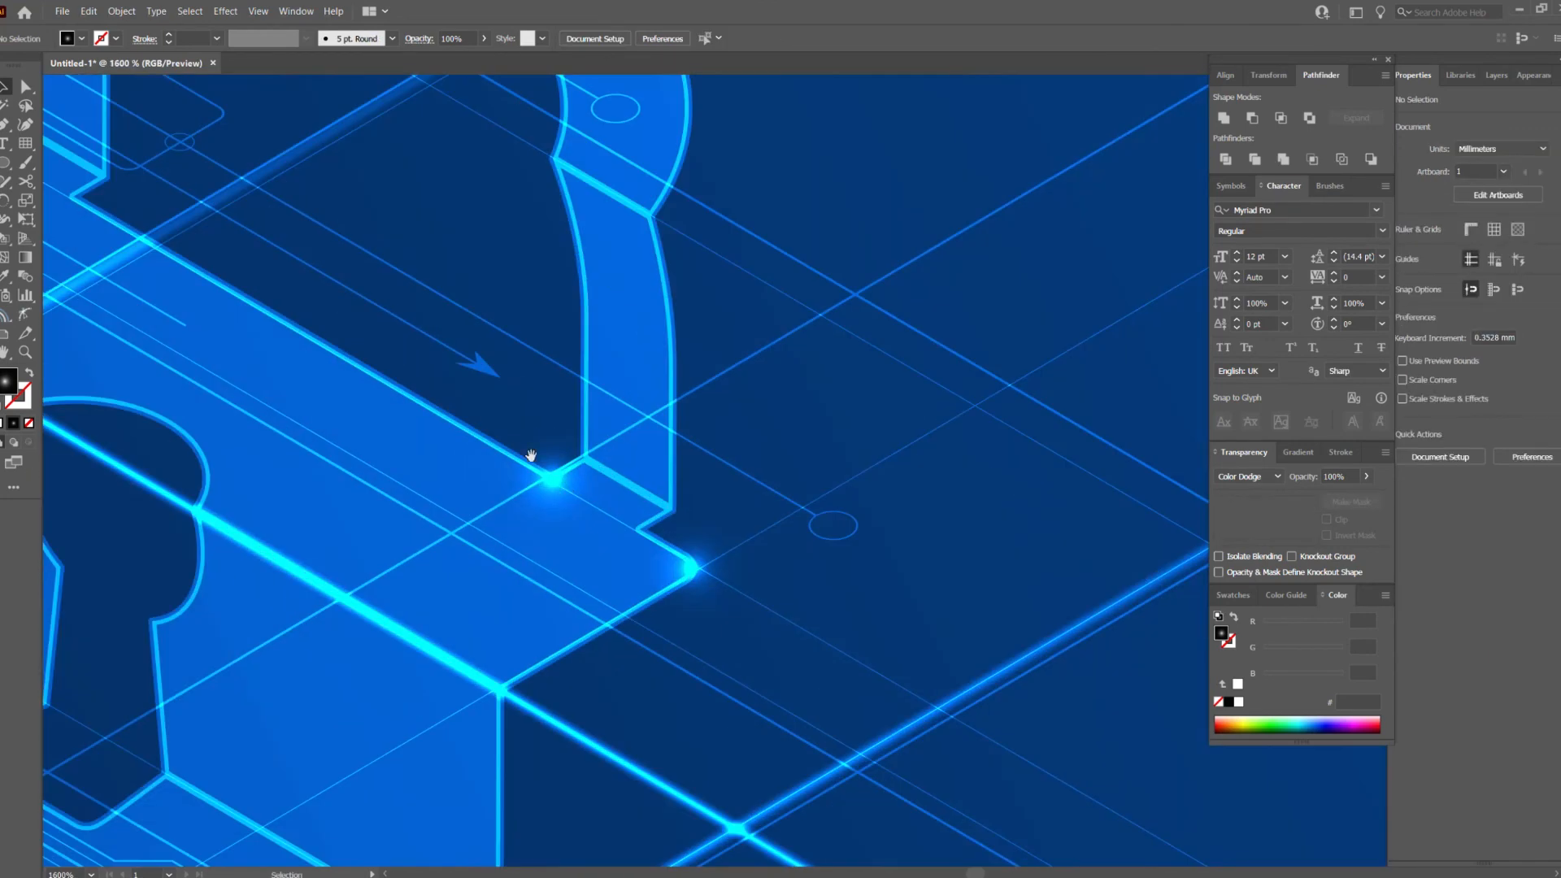
scroll(780, 642, up, 1)
drag(338, 358, 525, 556)
drag(495, 557, 404, 504)
drag(654, 561, 293, 374)
drag(610, 340, 712, 391)
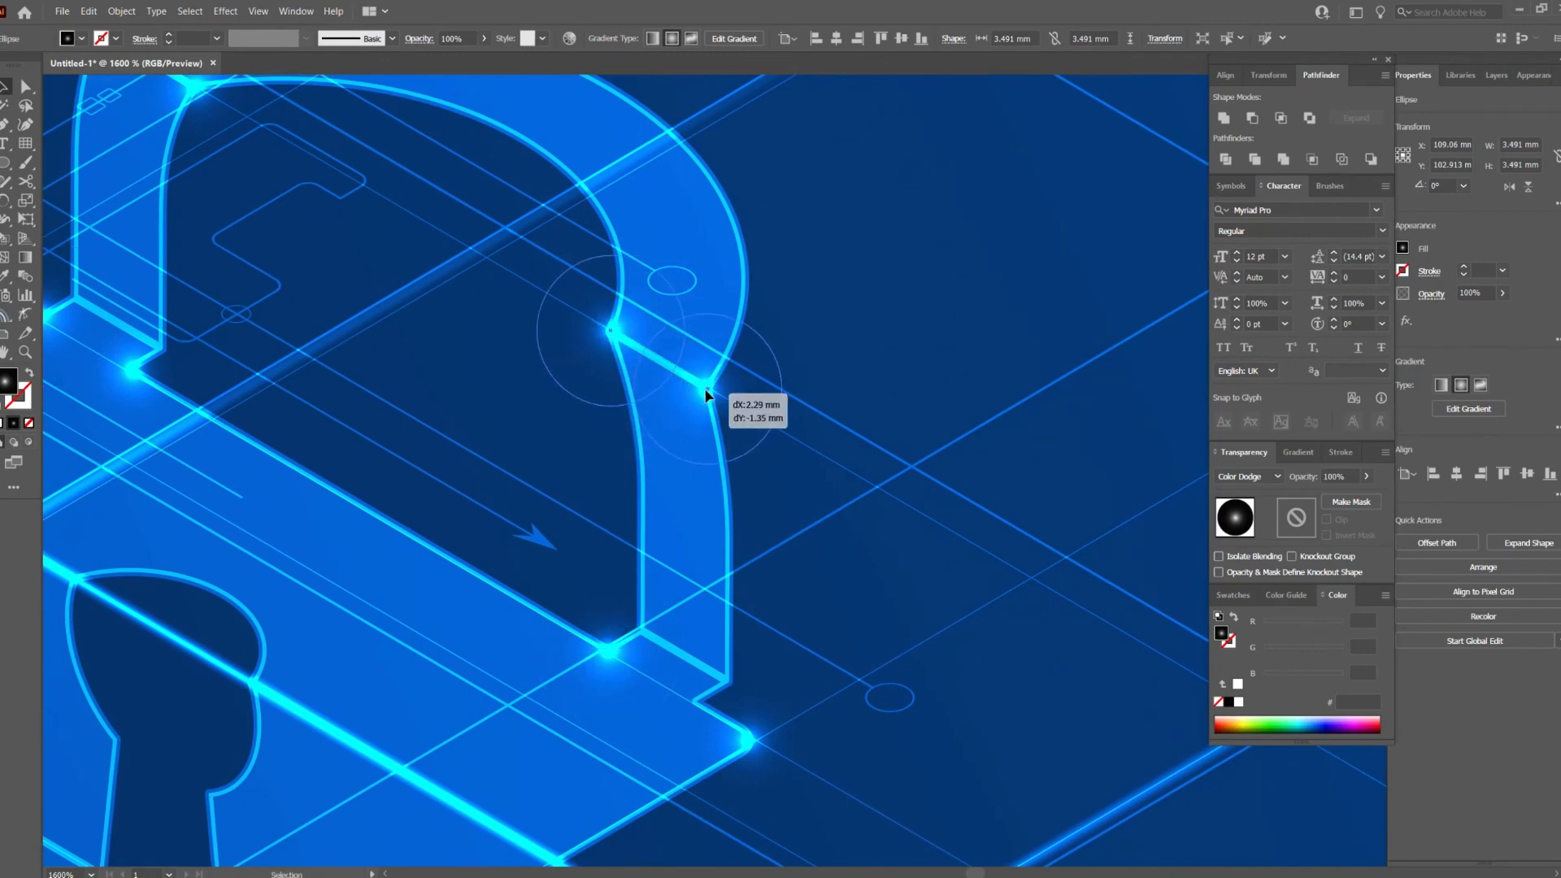
Copy the glow onto the keyhole's corners and the padlock body's lower right corner.
scroll(808, 269, down, 5)
drag(831, 292, 654, 693)
drag(659, 644, 1080, 597)
drag(668, 486, 782, 743)
drag(912, 639, 696, 469)
drag(986, 726, 551, 331)
scroll(549, 367, down, 5)
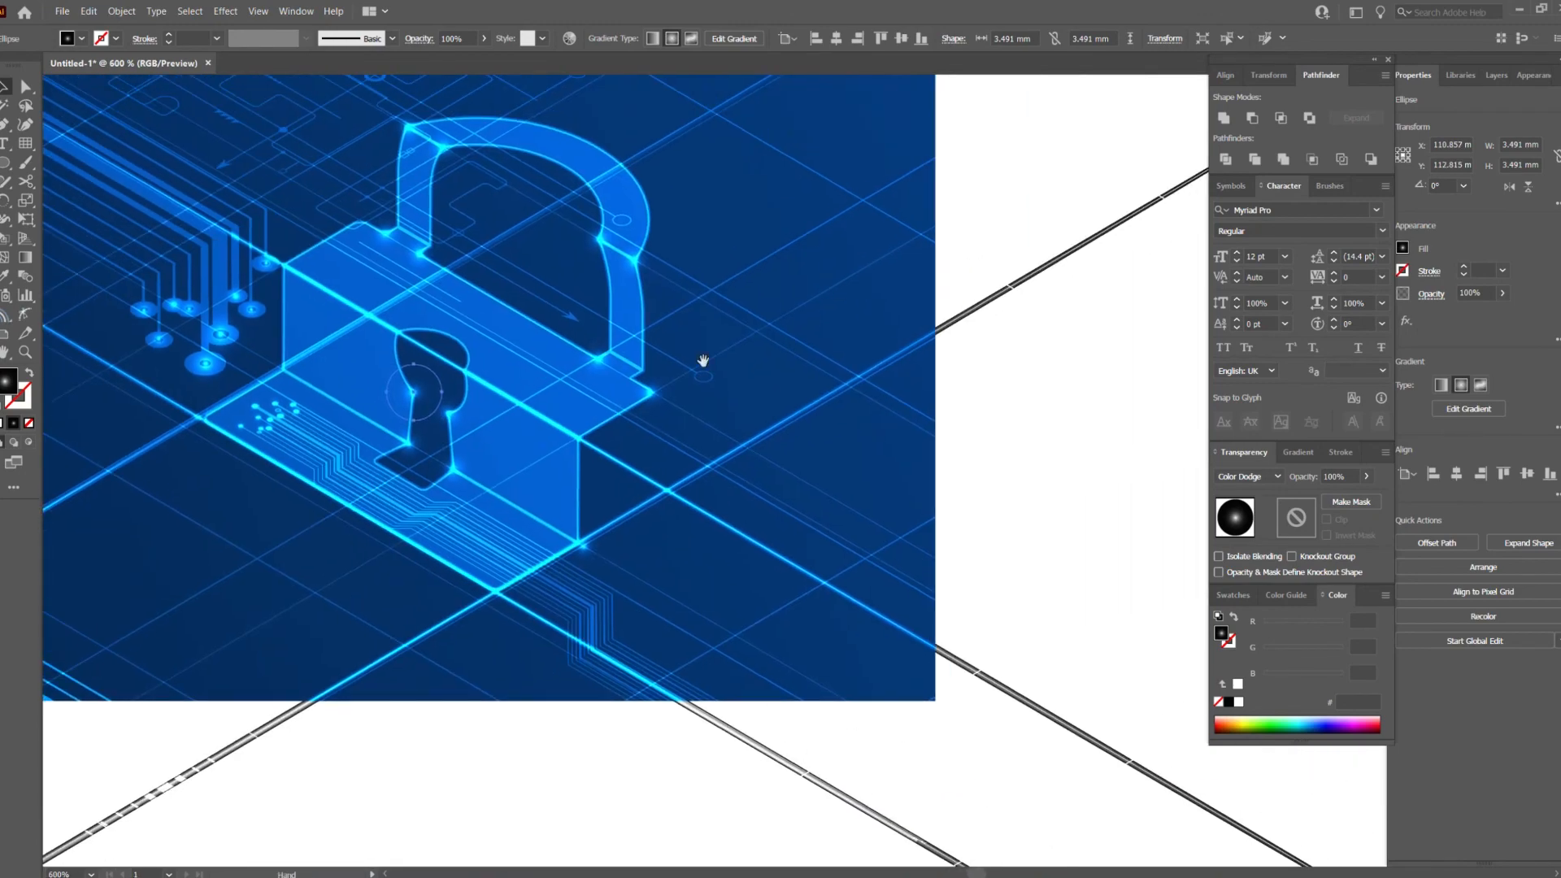
click(959, 231)
Dim the isometric Overlay grid by filling it with a gray swatch.
scroll(767, 449, up, 4)
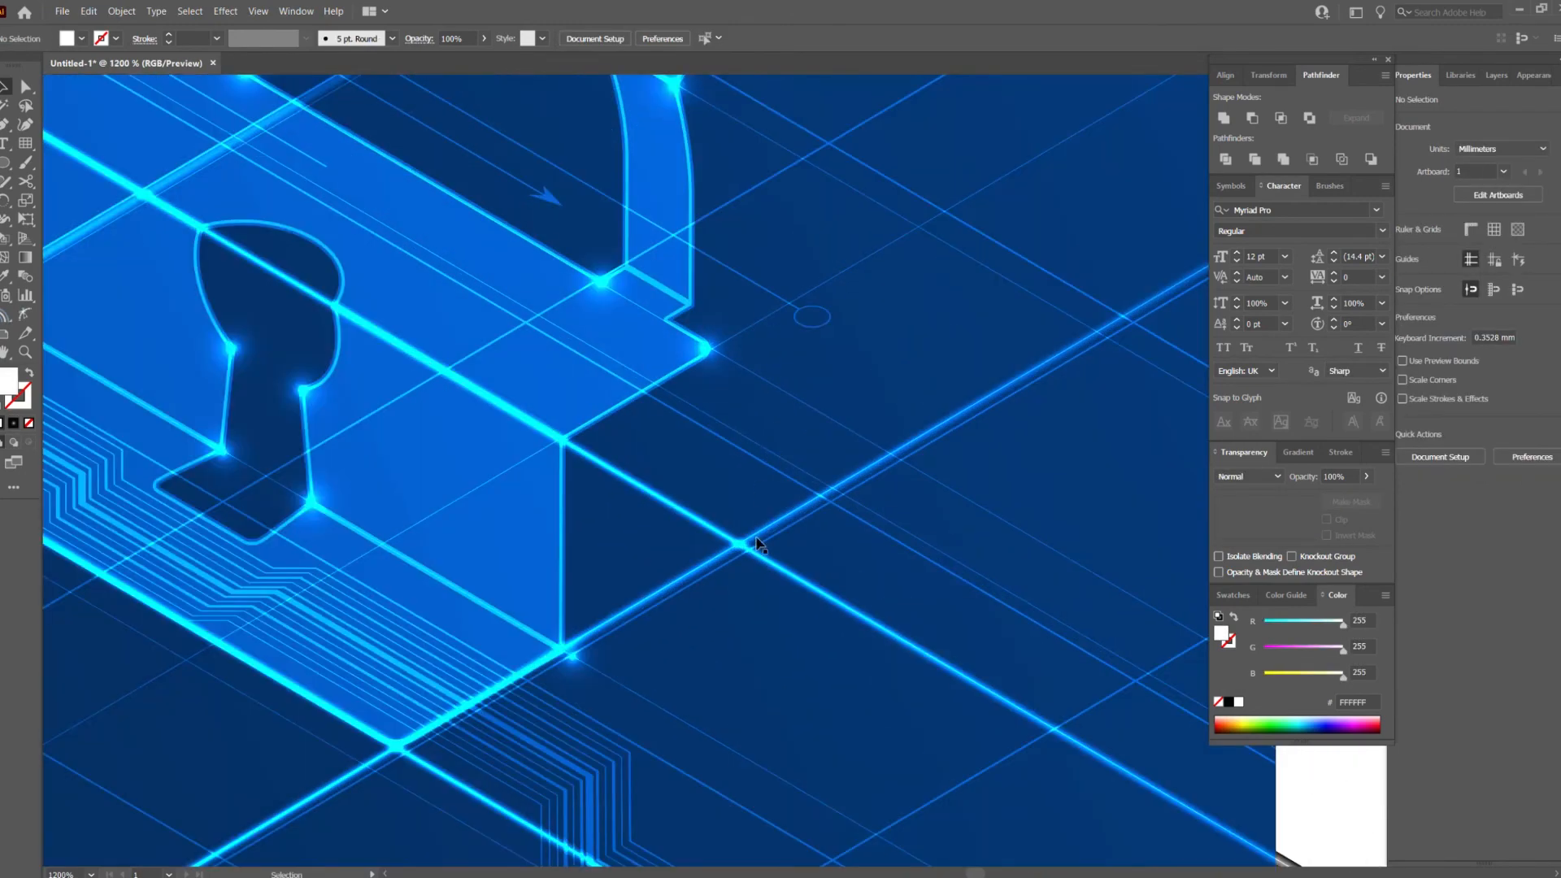
click(715, 585)
scroll(715, 585, down, 3)
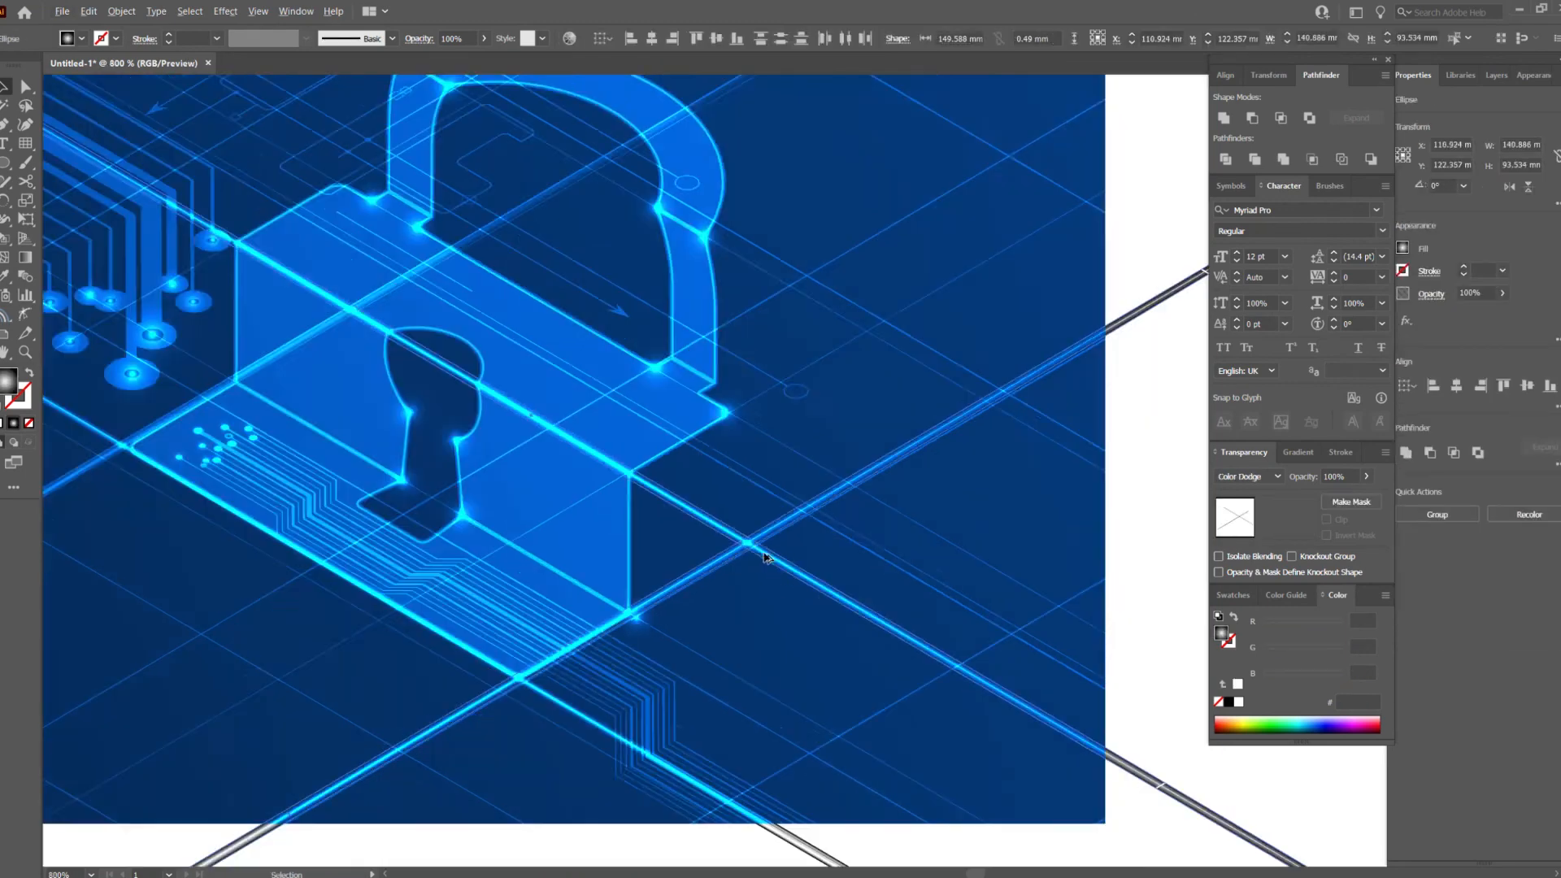
click(281, 589)
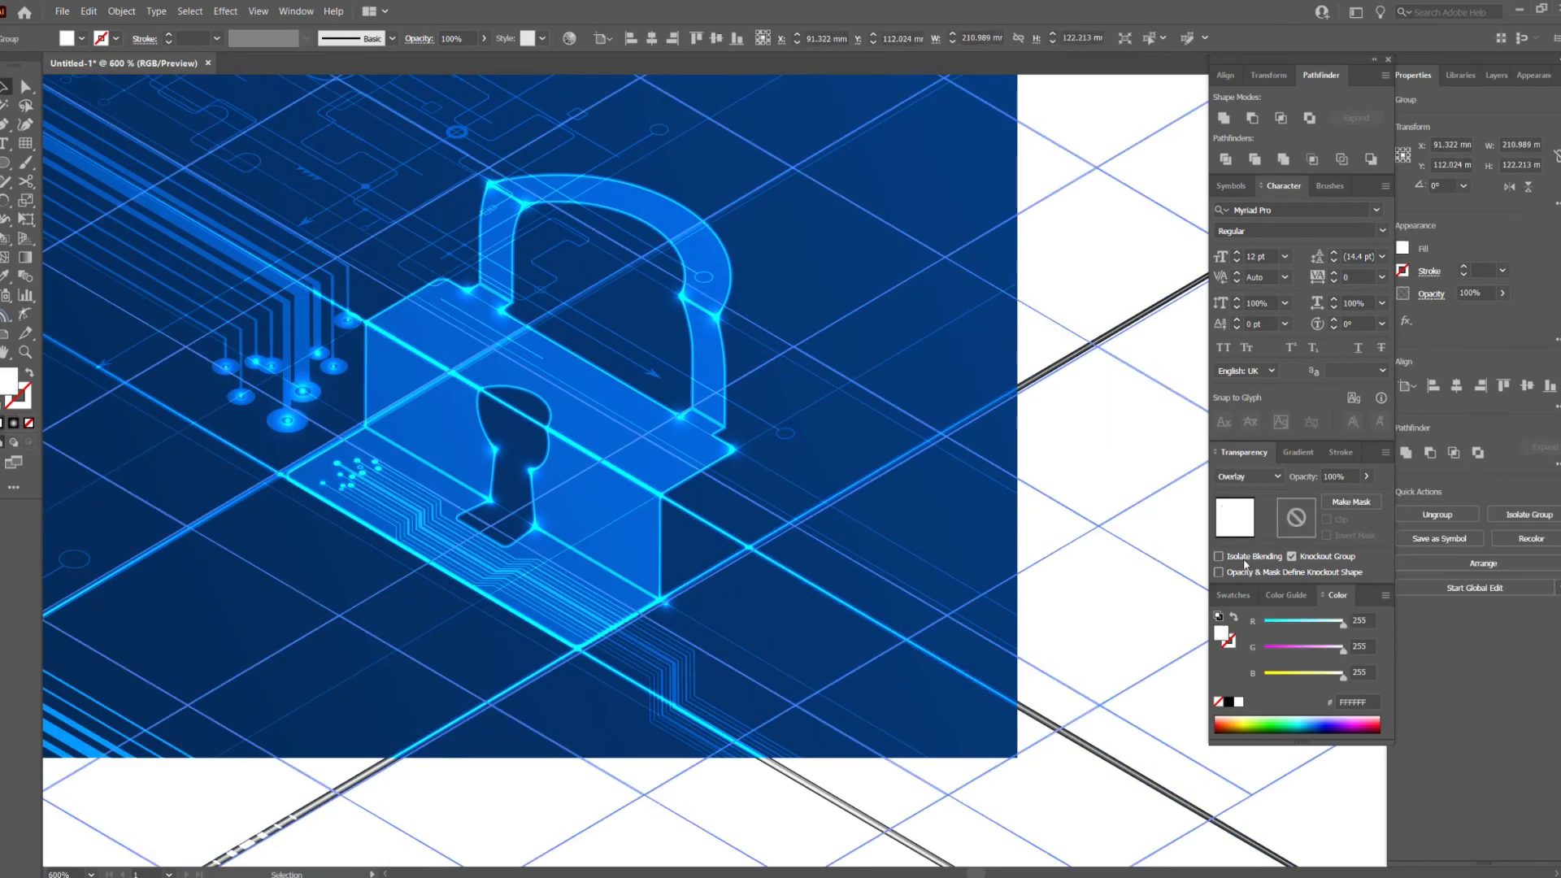
click(1249, 594)
click(1149, 547)
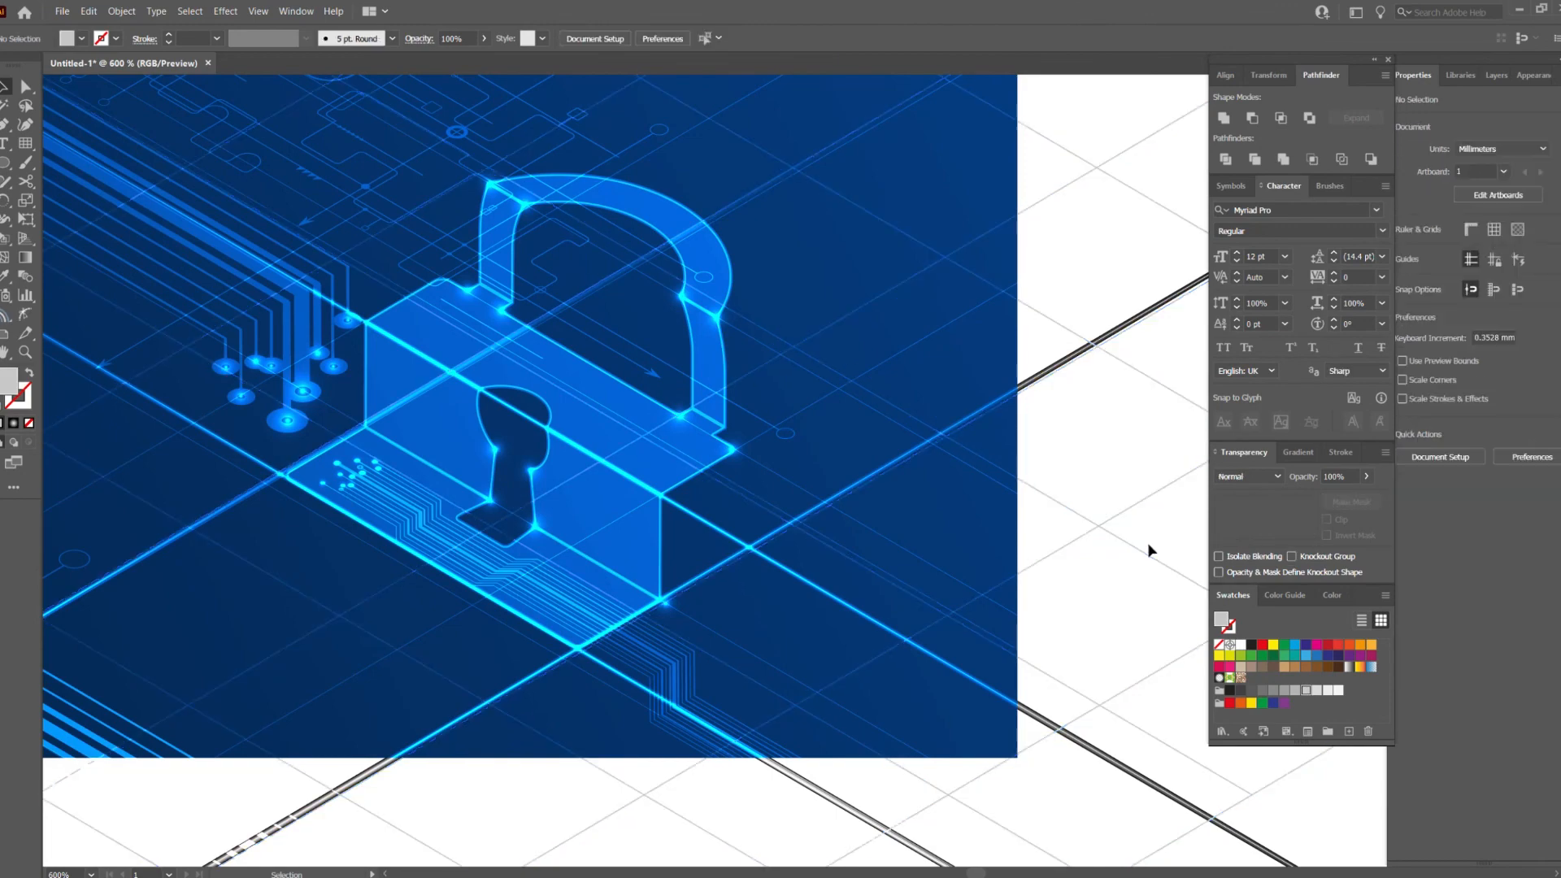
click(330, 612)
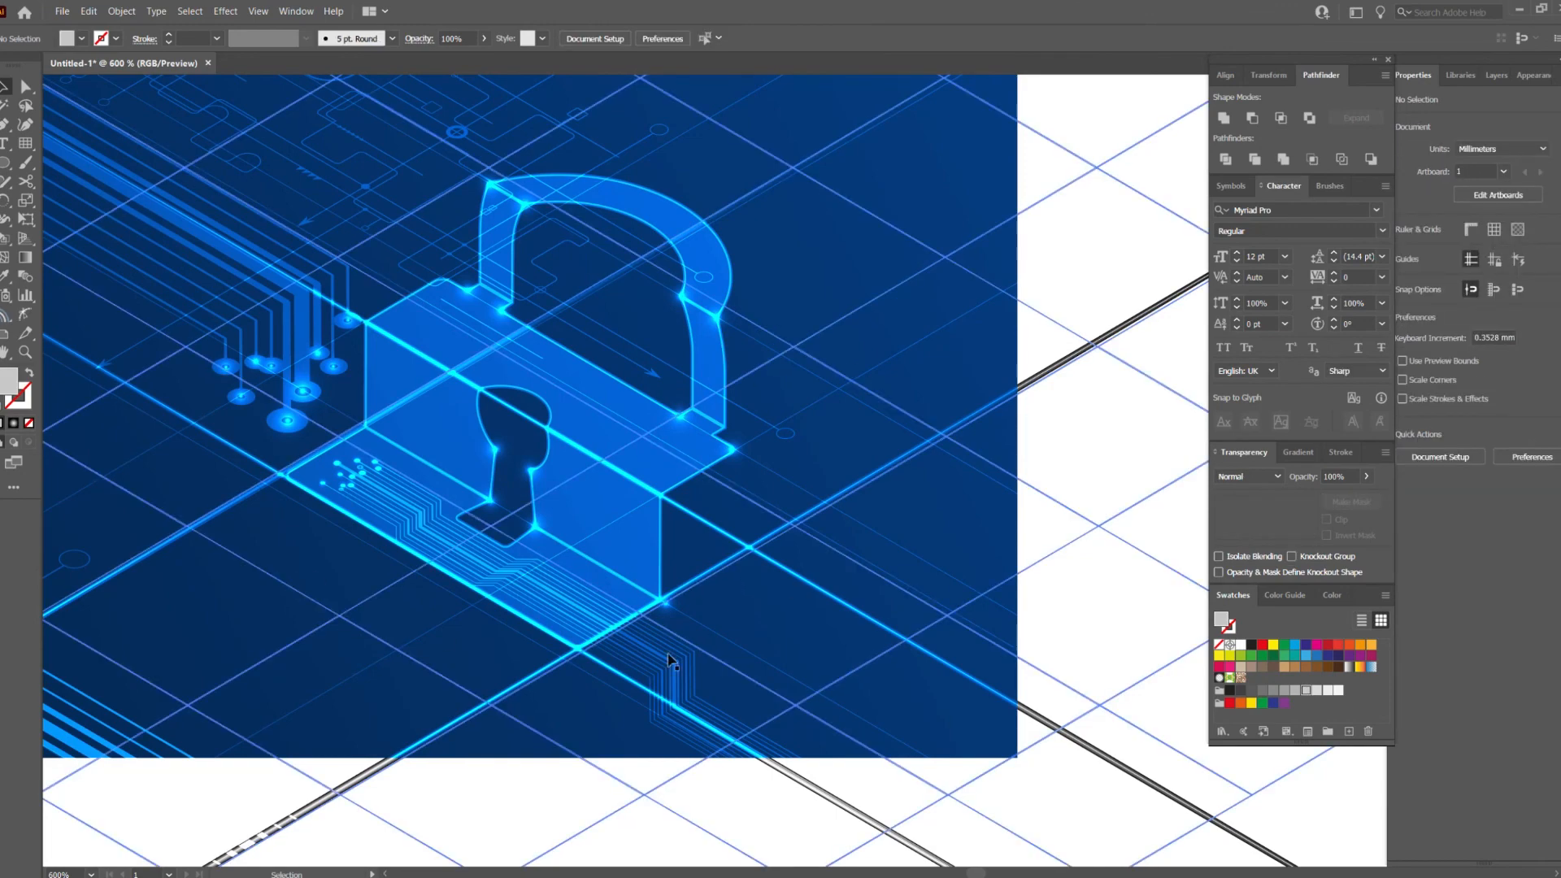
click(1160, 535)
drag(306, 553, 390, 587)
scroll(390, 587, down, 2)
drag(456, 386, 575, 396)
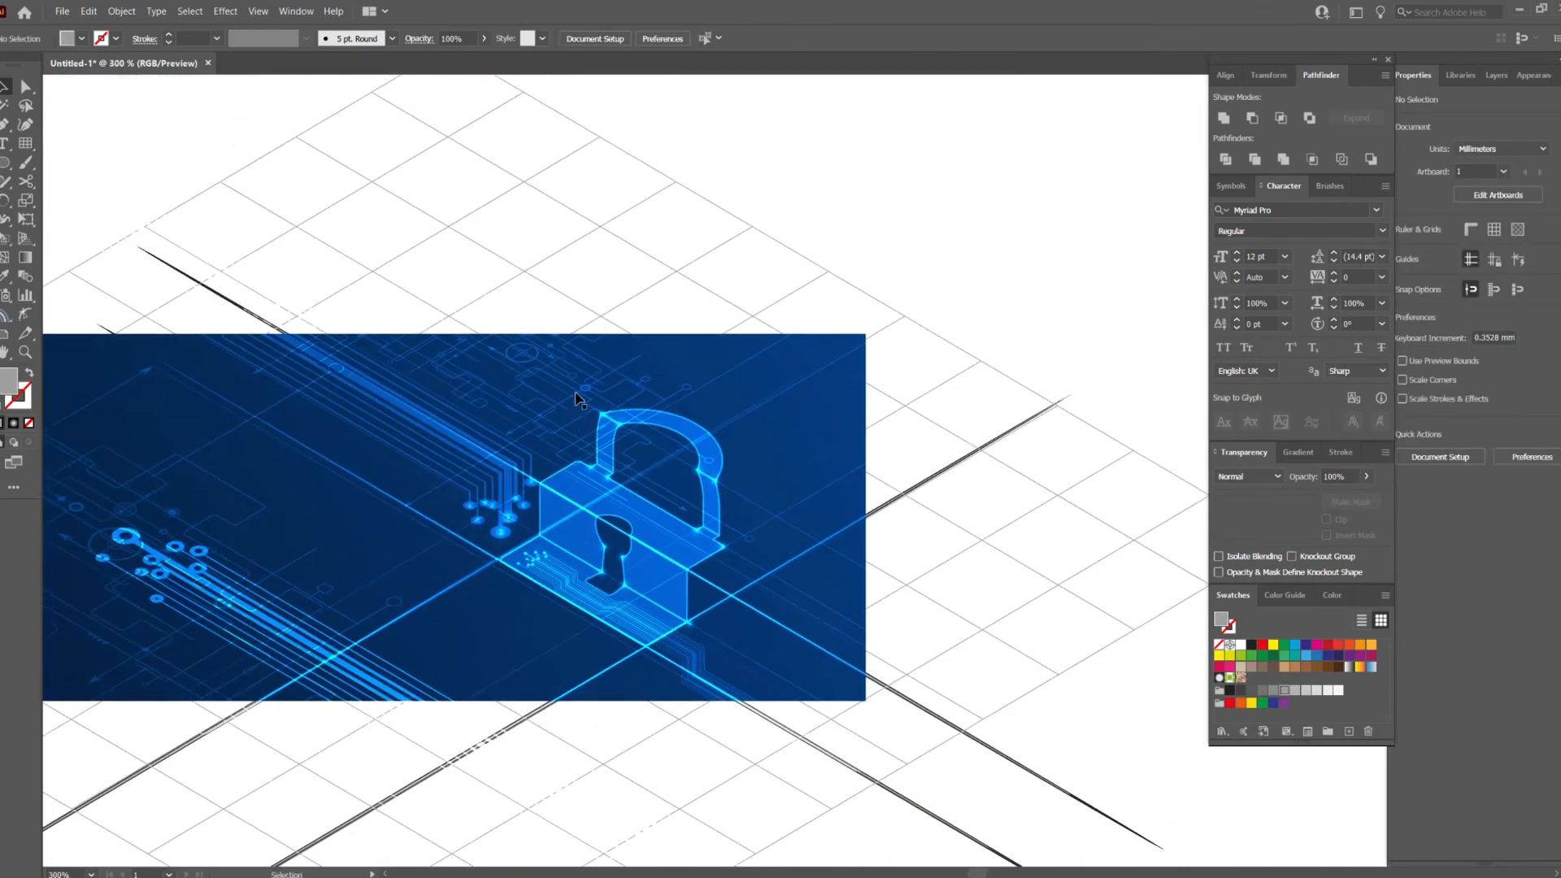
Dim the circuit drawings behind the padlock and over the background's left half by filling each with a light gray swatch.
scroll(576, 398, up, 2)
click(614, 384)
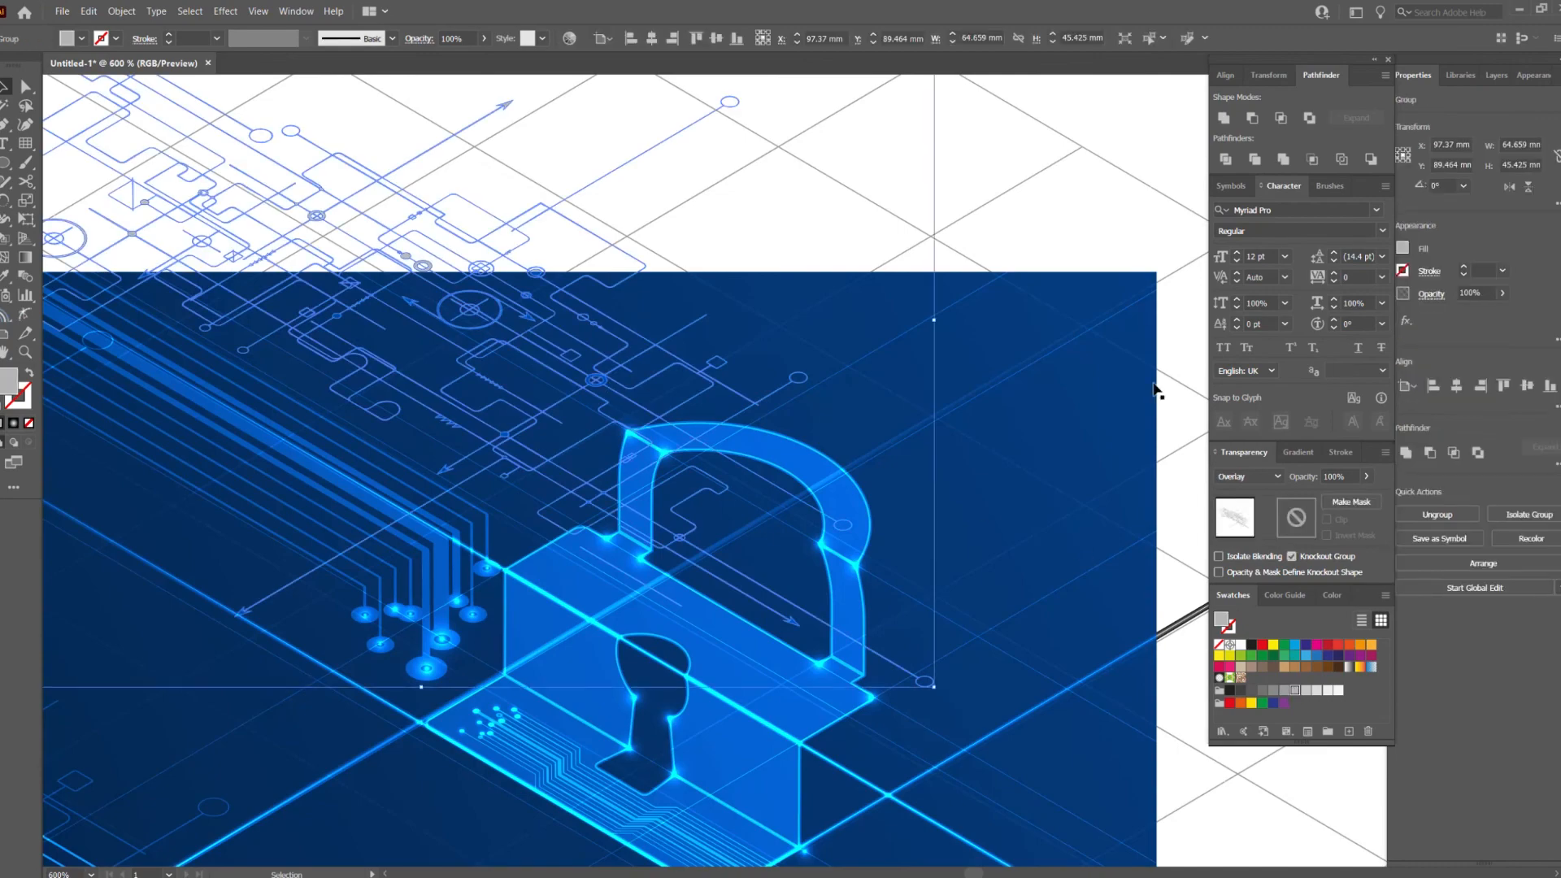
click(1106, 214)
scroll(515, 390, down, 2)
drag(507, 379, 634, 282)
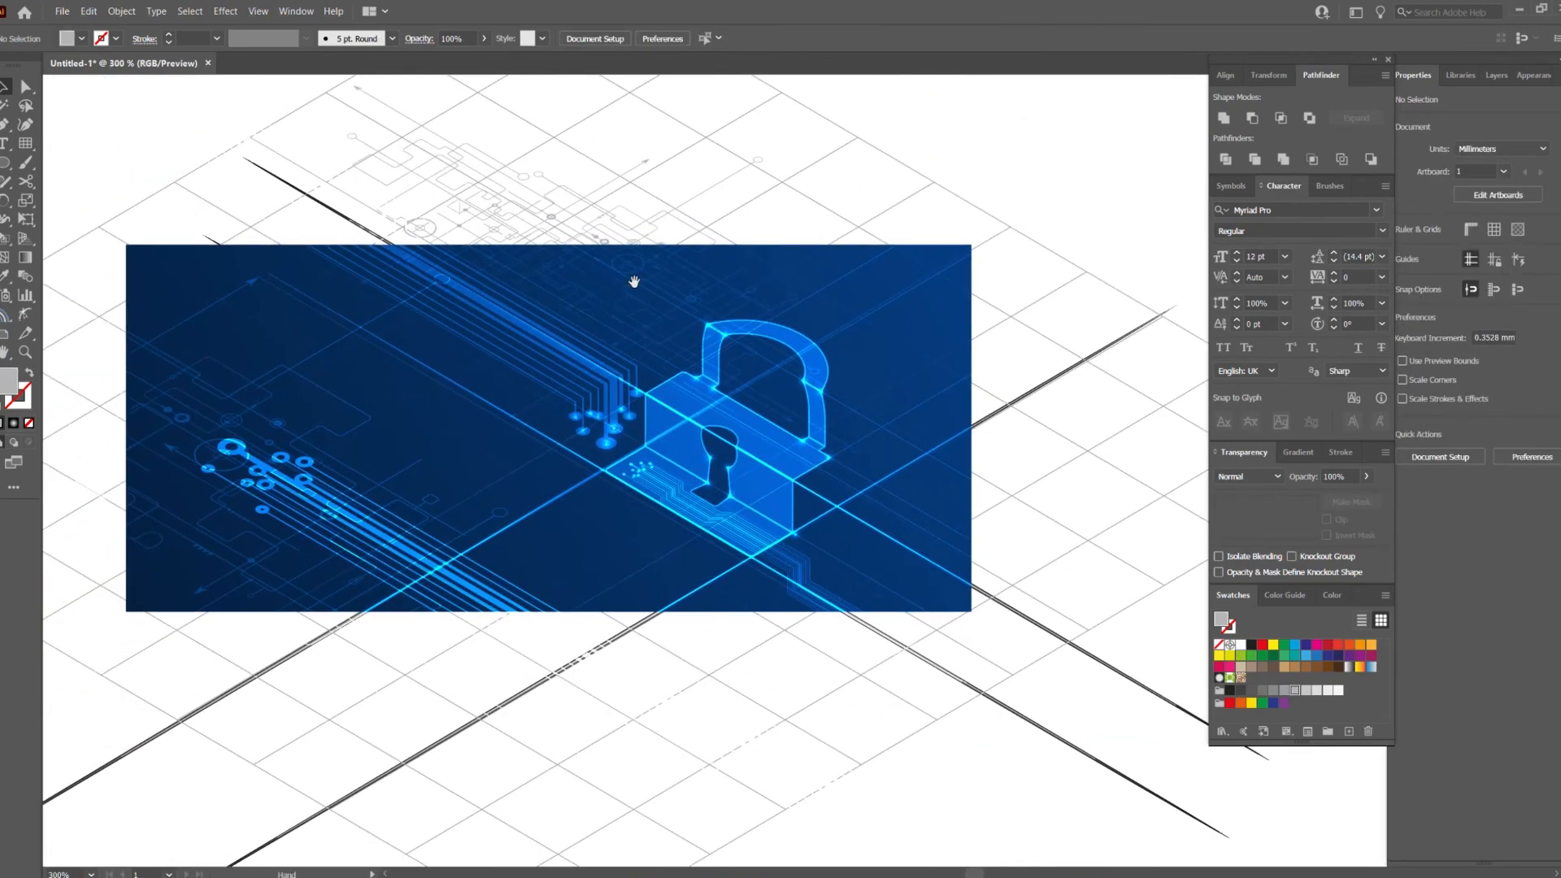
click(373, 418)
click(1086, 589)
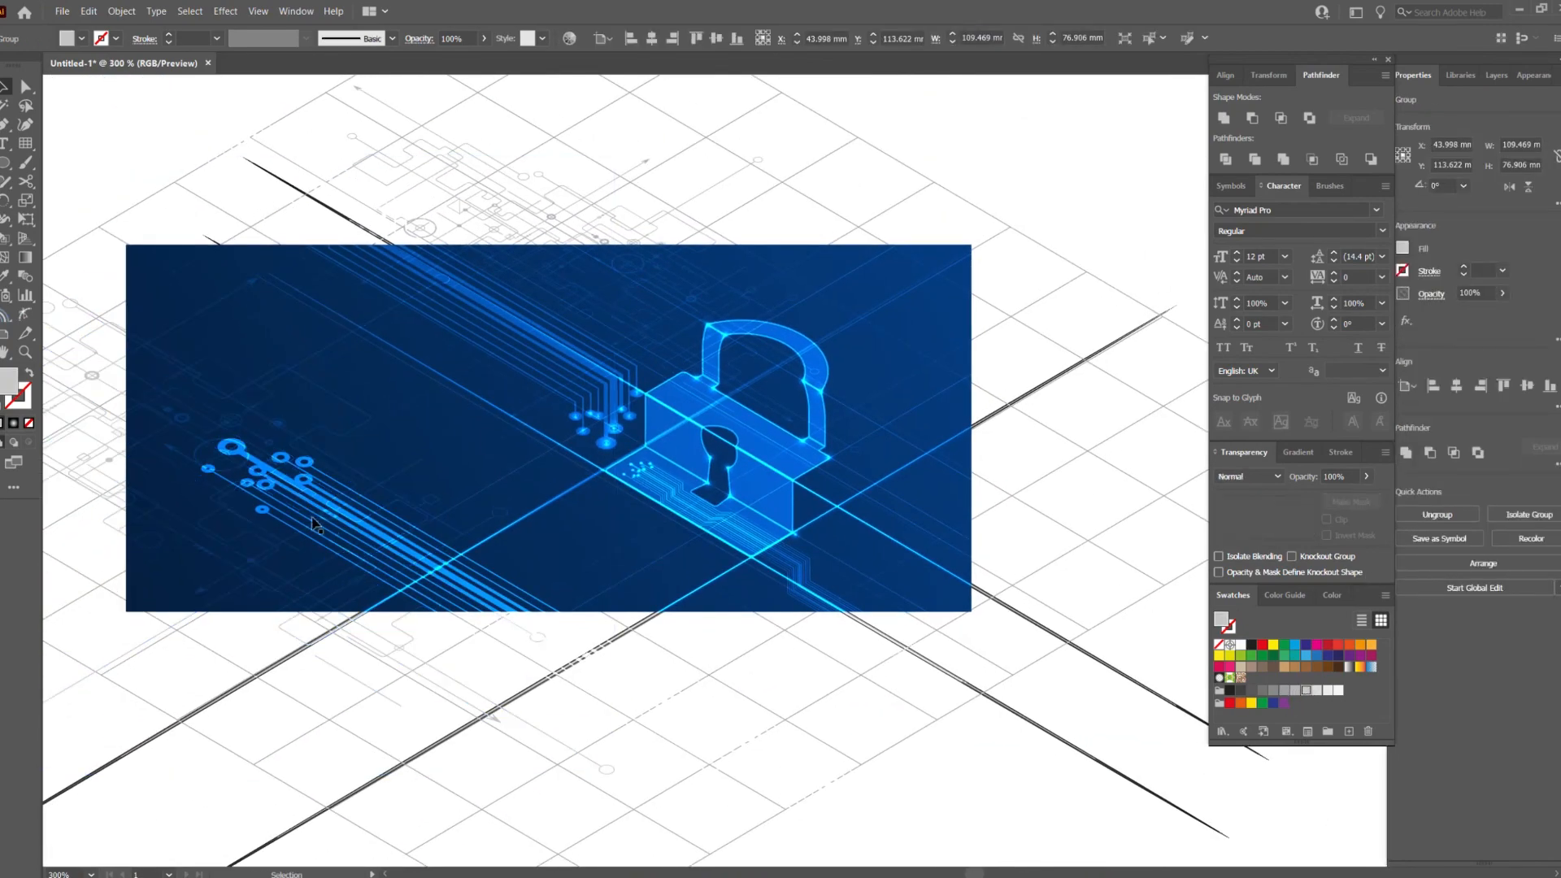
Dim the circuit strip in the background's lower-left corner by deleting the duplicate stacked on it.
scroll(315, 503, up, 1)
click(445, 571)
key(Delete)
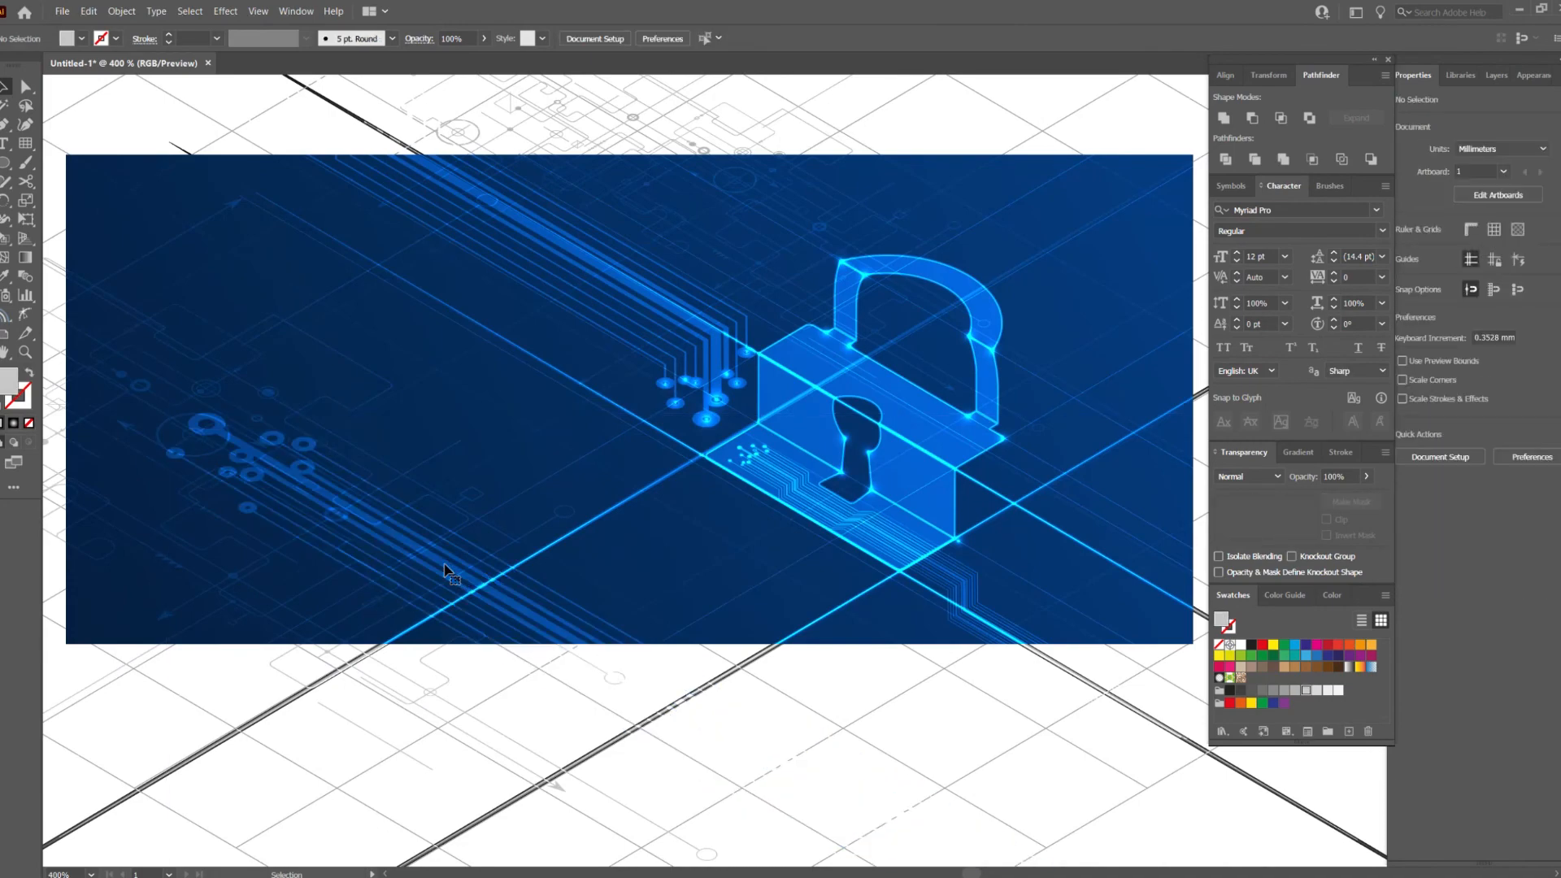
Isolate the upper circuit strip's group, fill its lines with a light gray swatch, and exit isolation.
scroll(627, 452, up, 1)
click(647, 424)
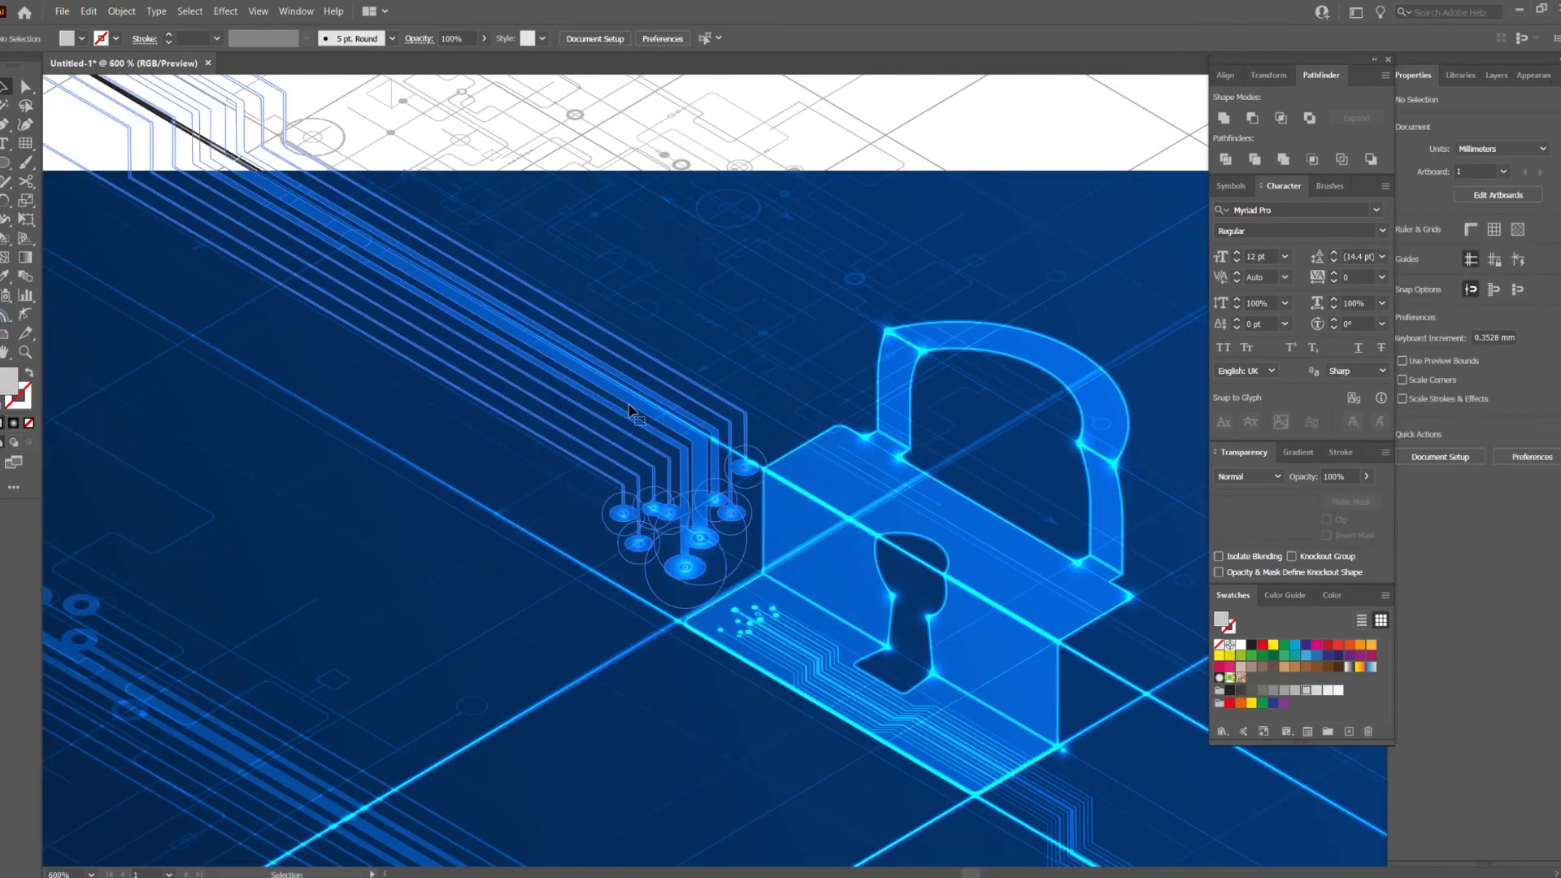
double_click(646, 424)
click(1316, 691)
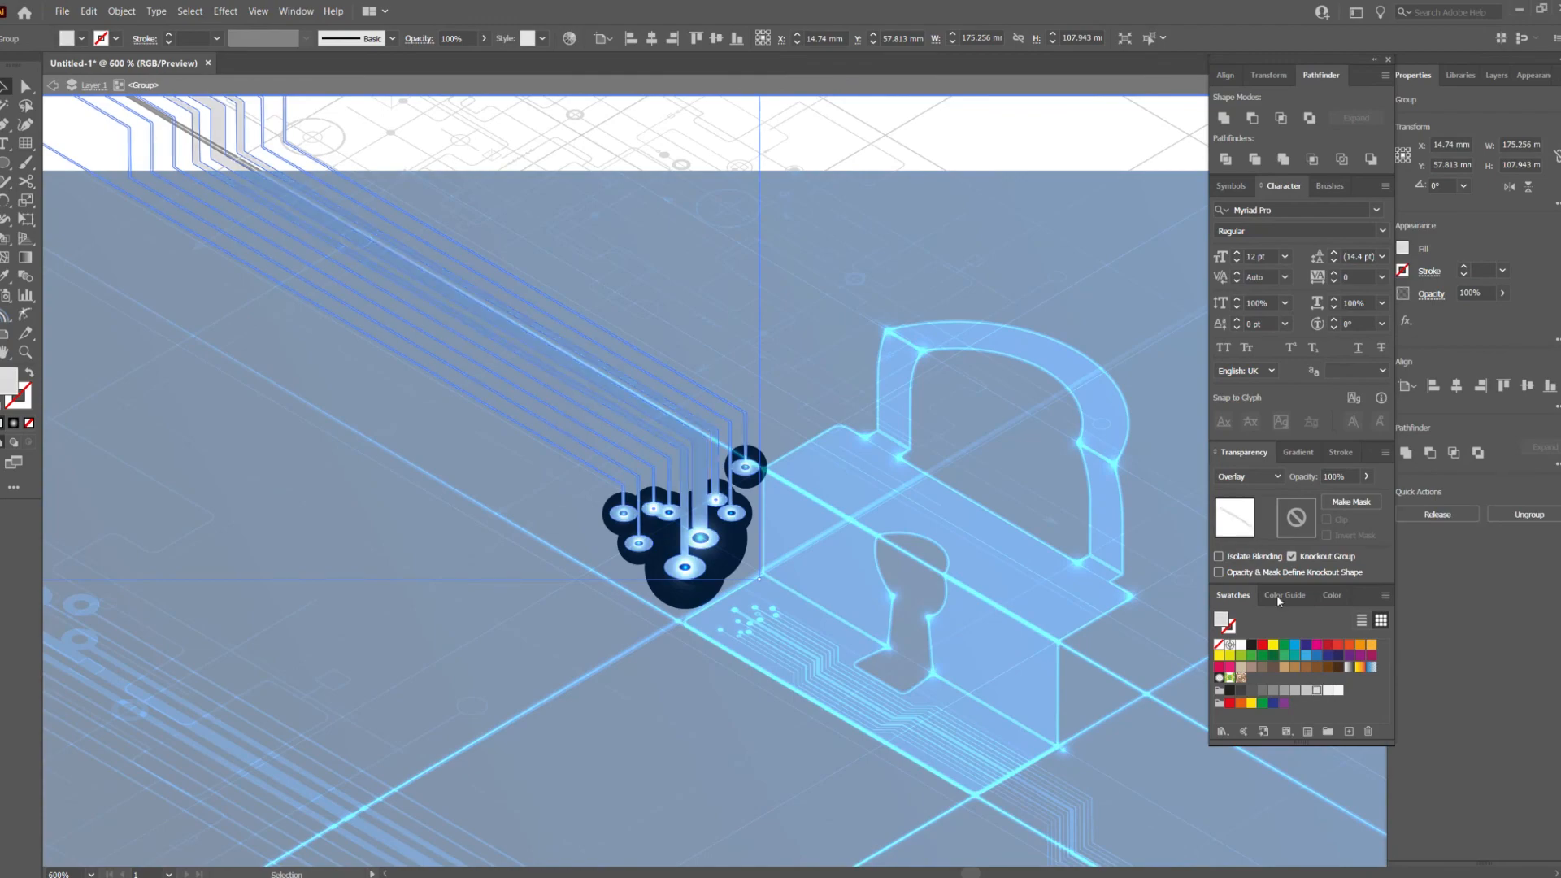
double_click(1062, 253)
scroll(390, 317, down, 2)
scroll(679, 517, up, 1)
scroll(680, 521, down, 1)
drag(722, 467, 721, 513)
drag(918, 185, 1005, 222)
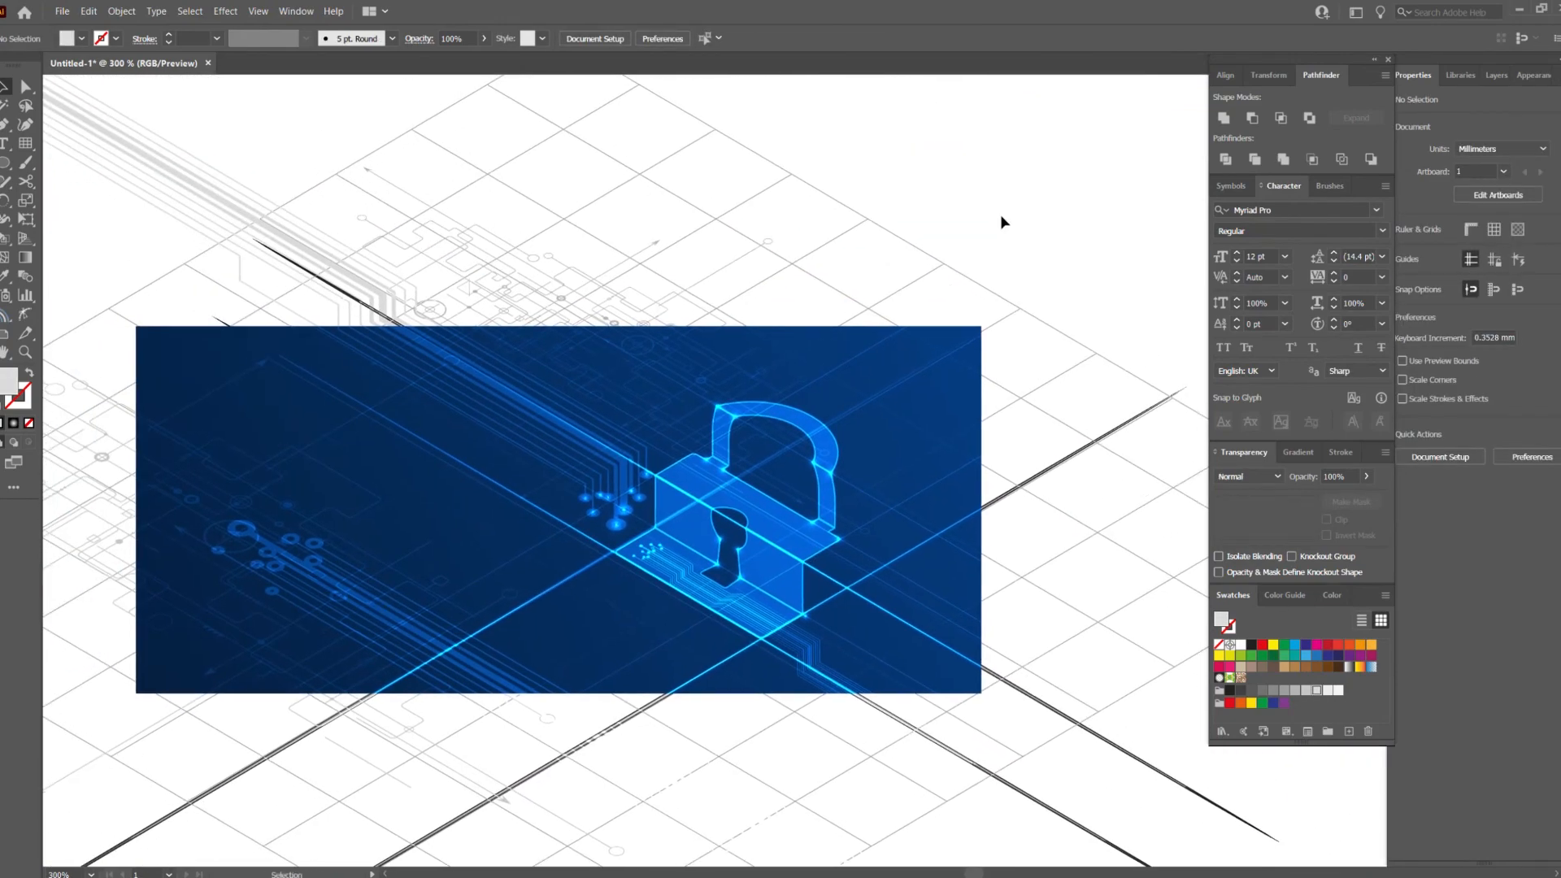